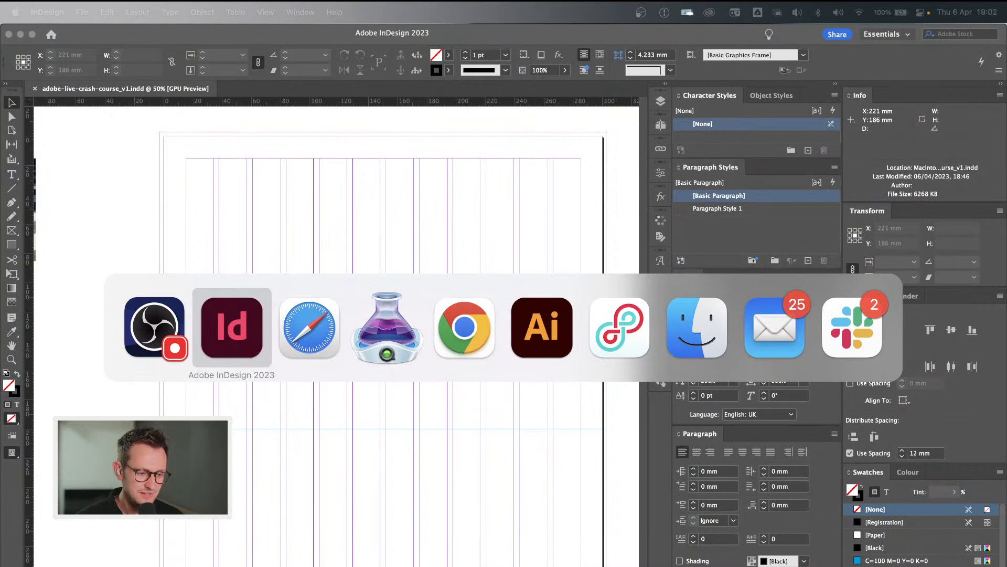
Switch to Adobe InDesign with the adobe-live-crash-course_v1.indd document and lower the system volume.
key("super+Tab")
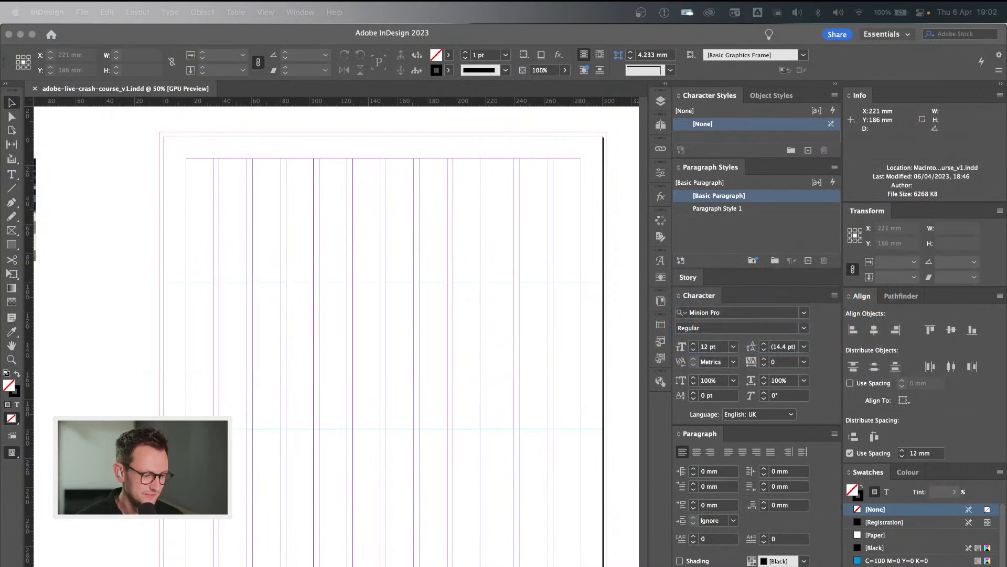
left_click(342, 308)
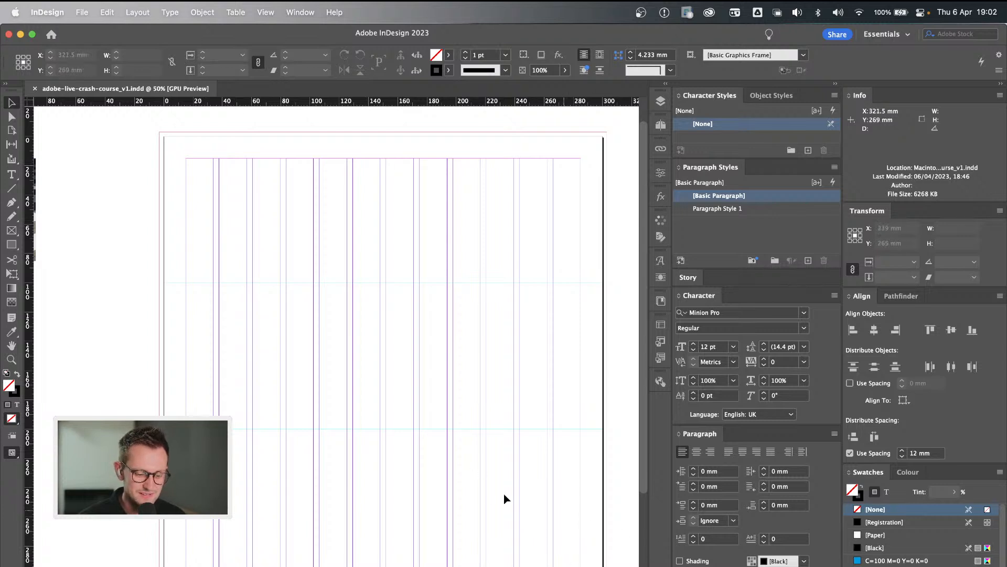
key("XF86AudioLowerVolume")
key("XF86AudioLowerVolume")
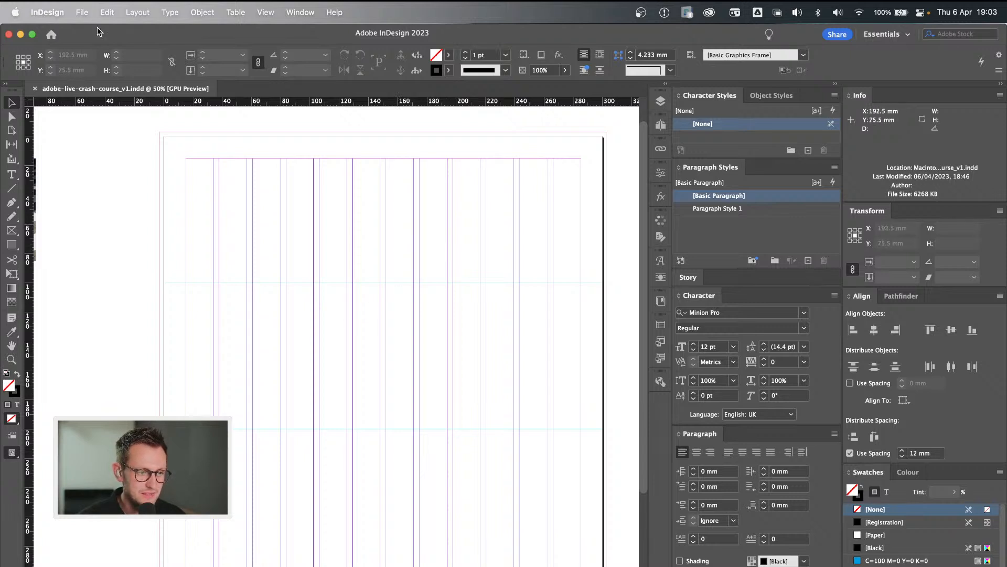
Review the page size, margins and bleed in Document Setup with the preview on, and accept the settings.
left_click(111, 12)
mouse_move(135, 10)
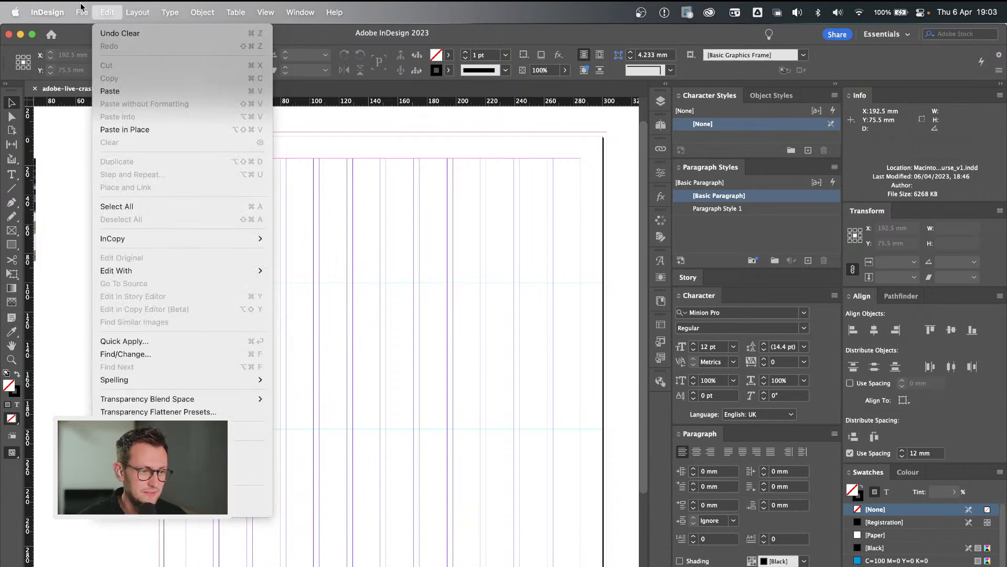
mouse_move(81, 12)
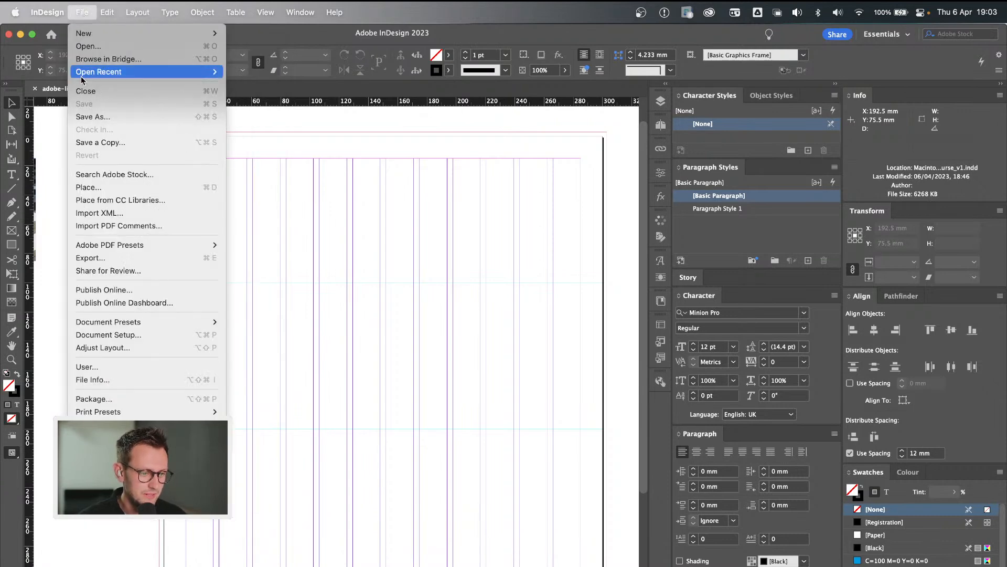
left_click(99, 336)
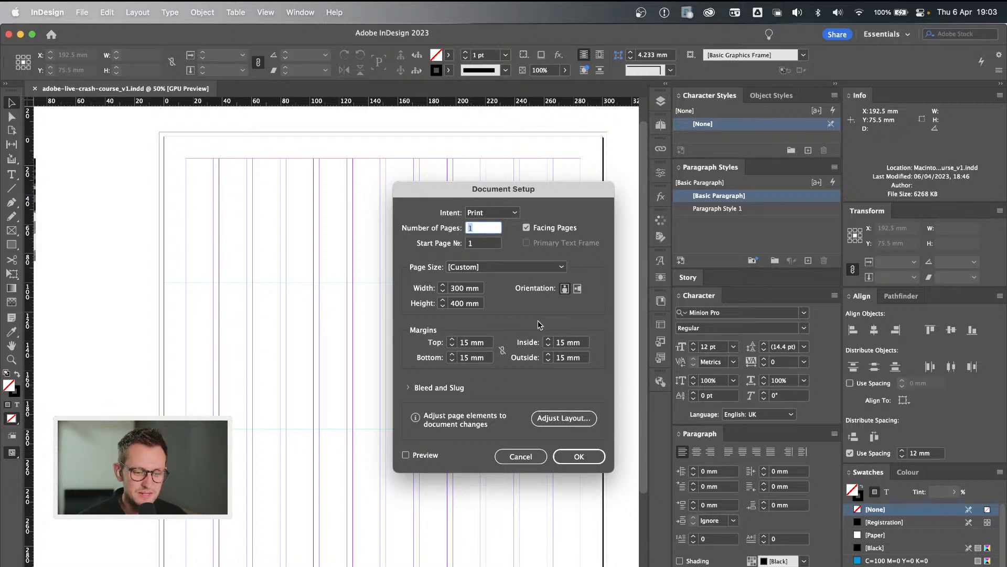
left_click(410, 388)
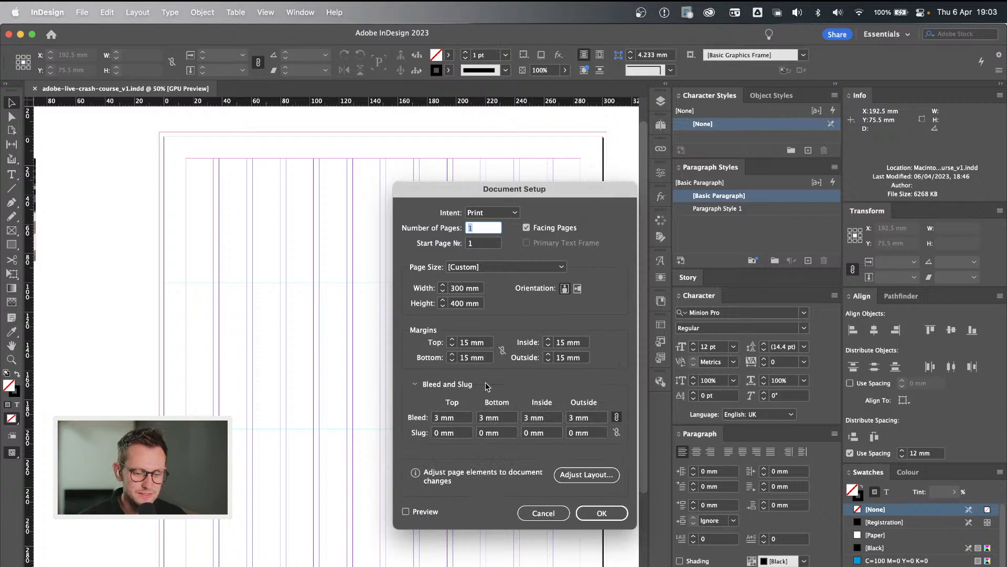
left_click(405, 511)
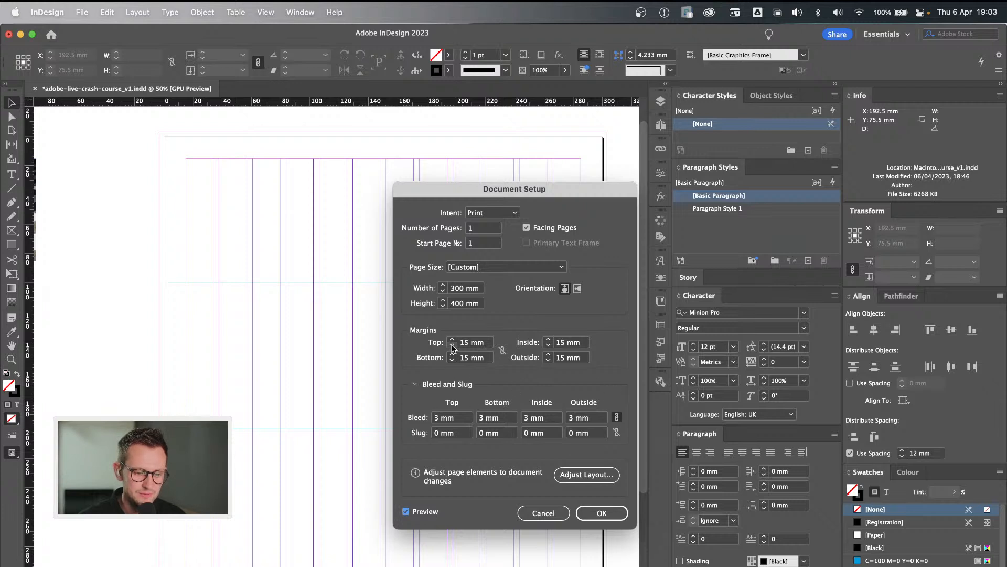
left_click(598, 514)
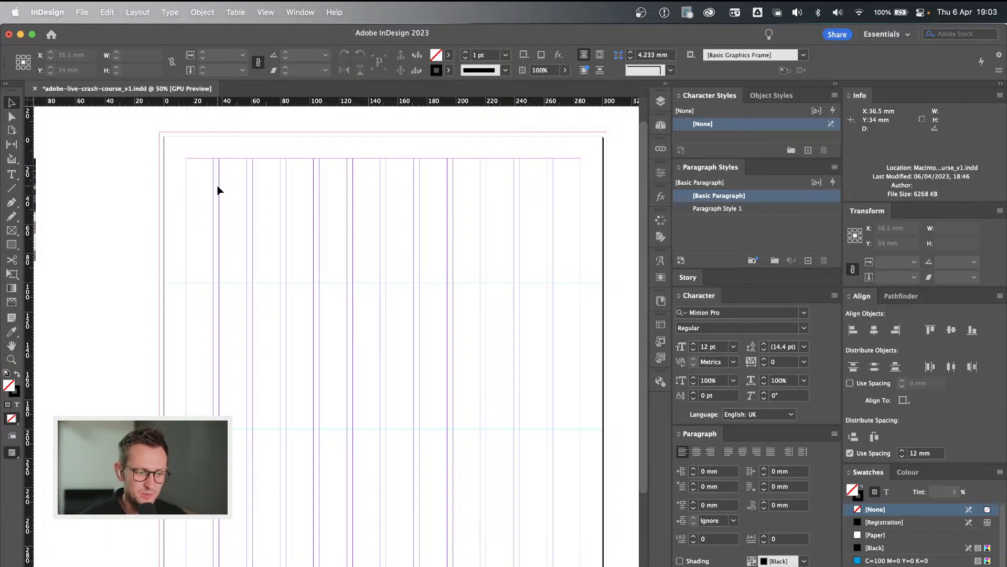
Draw a text frame about 179 mm wide and 58 mm high in the page's upper part and enter "Heading".
scroll(249, 225, "down", 1)
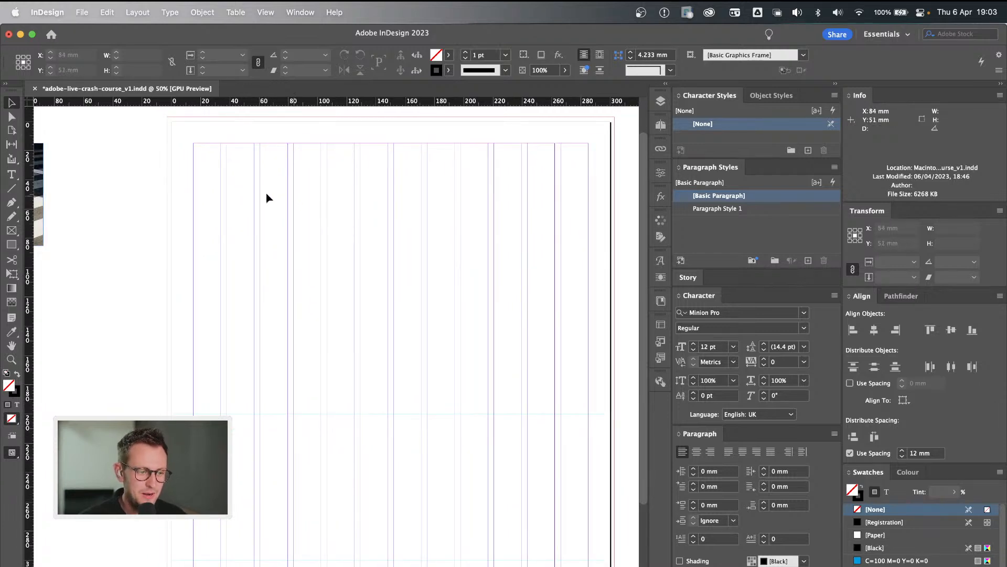
left_click(12, 176)
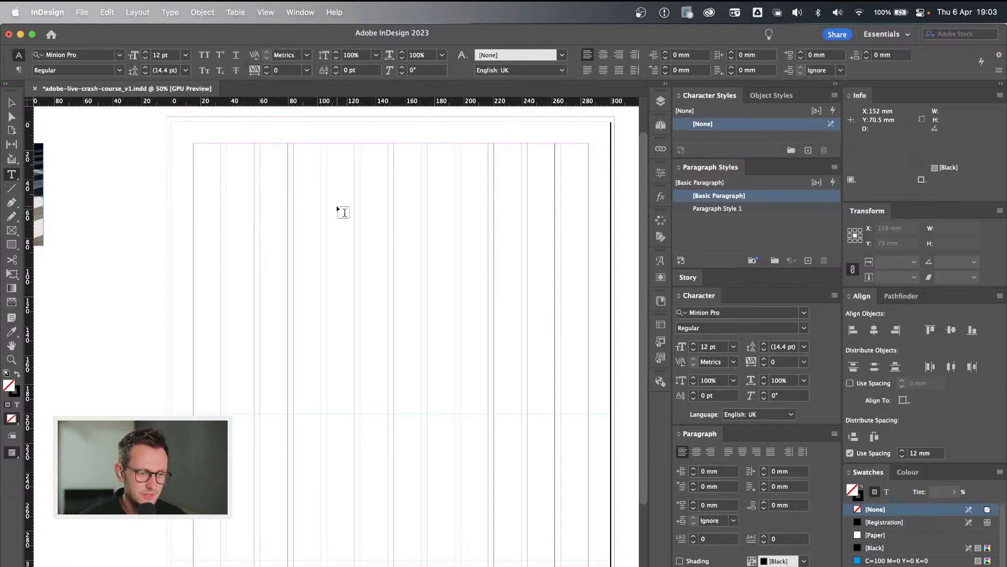
left_click_drag(261, 183, 522, 267)
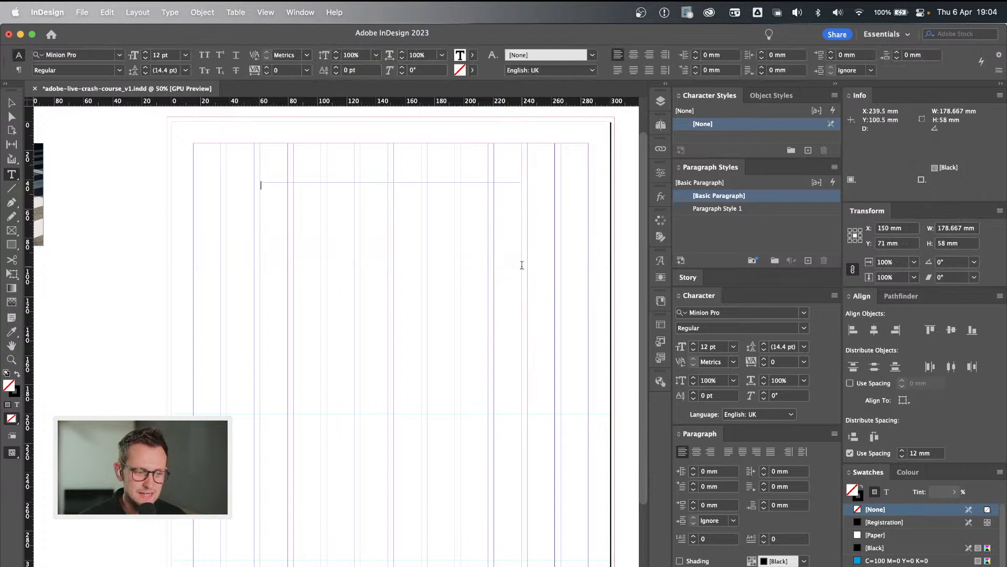
type("Heading")
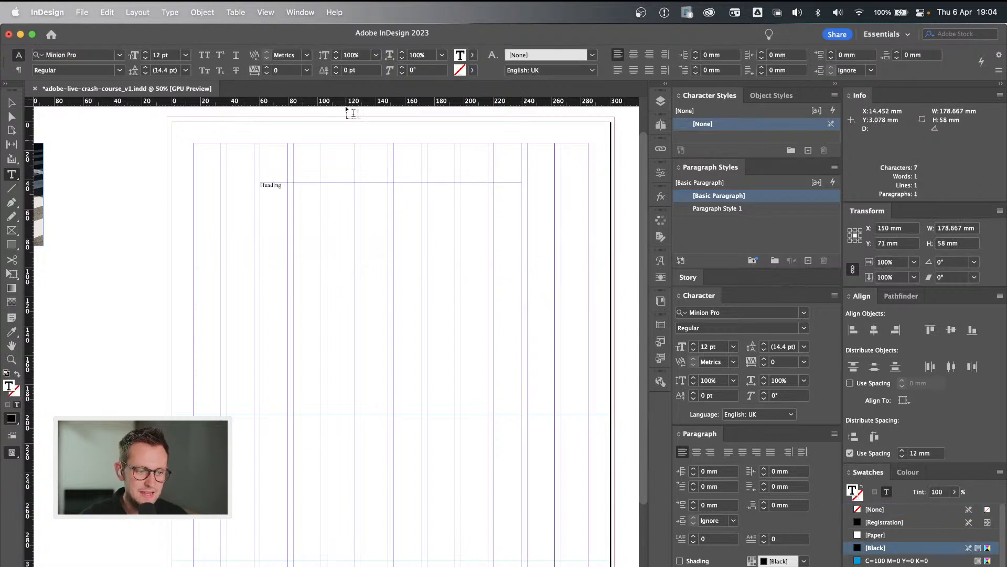
Set the font size of the Heading text to 120 pt and leave text editing.
left_click_drag(297, 188, 216, 187)
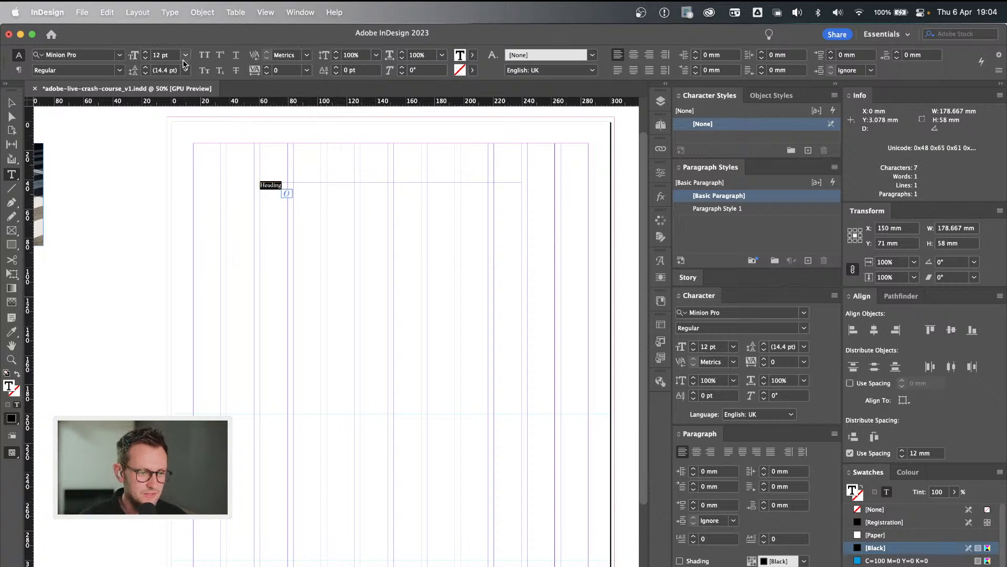
double_click(156, 54)
type("120")
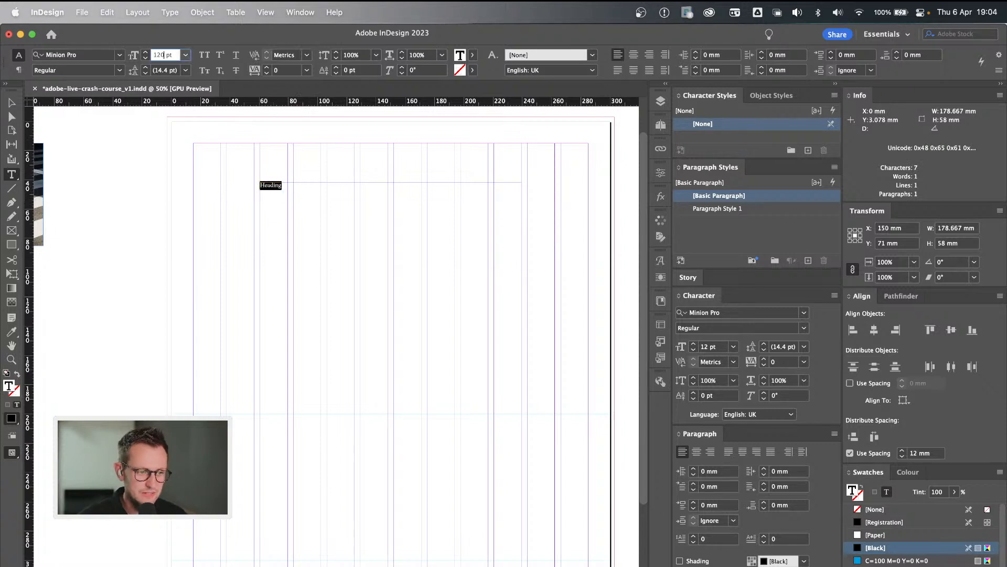
key("Return")
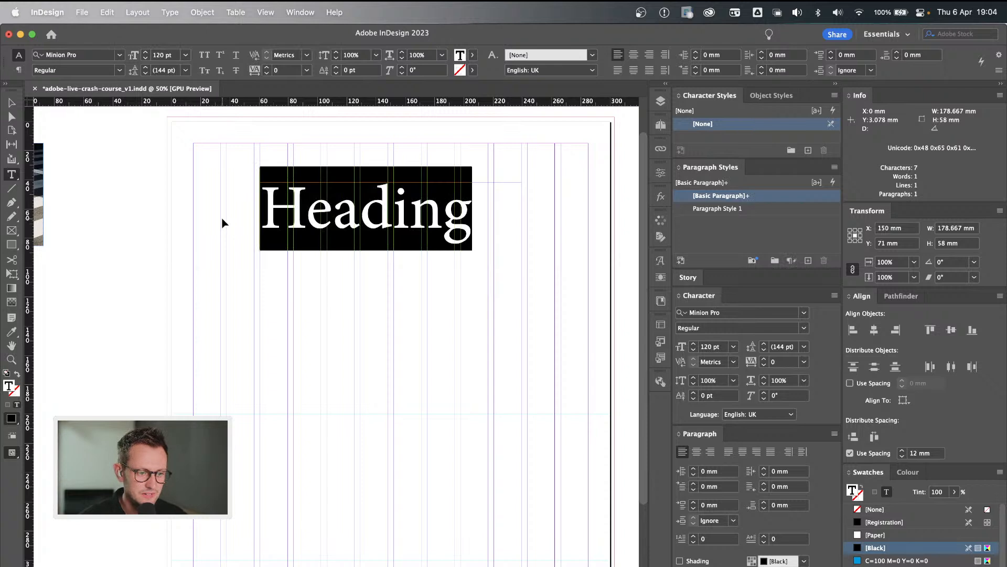
key("Escape")
Duplicate the Heading frame directly below the original, at about Y 142 mm, and replace its text with "Sub-title".
left_click_drag(387, 225, 382, 324)
double_click(383, 326)
double_click(383, 325)
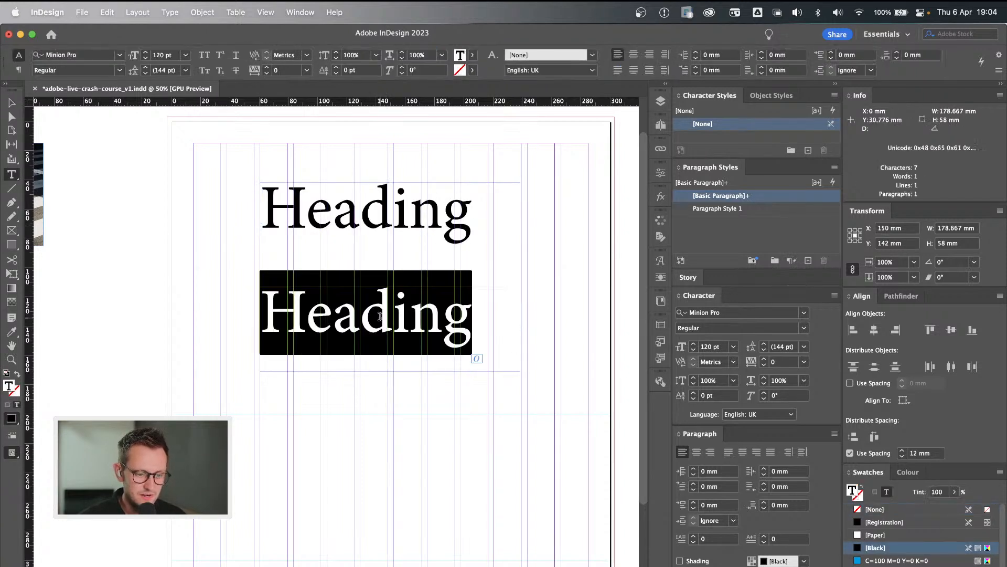
type("Sub-title")
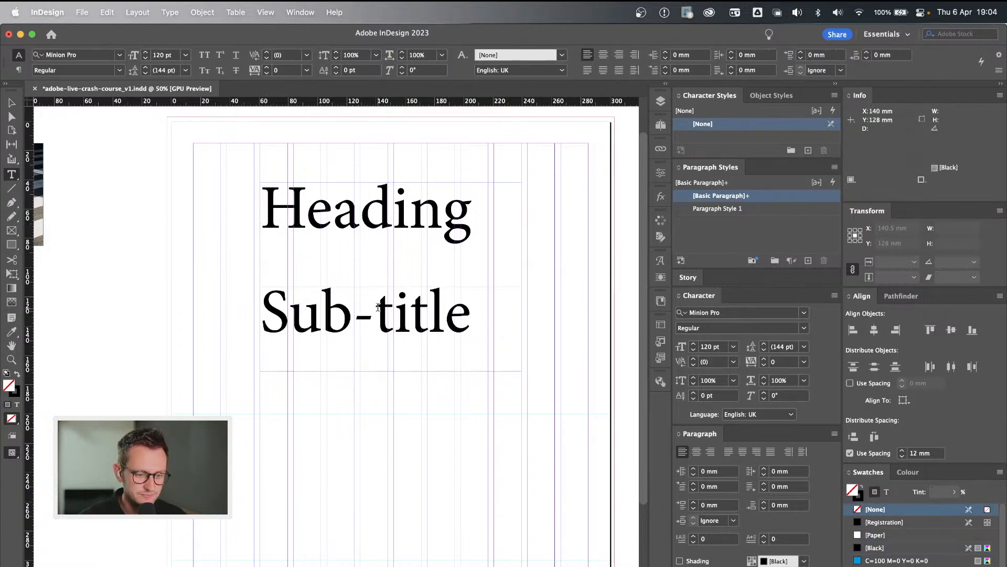
Try the Sub-title text at 80 pt and settle on a font size of 60 pt.
key("super+a")
double_click(160, 55)
type("80")
key("Return")
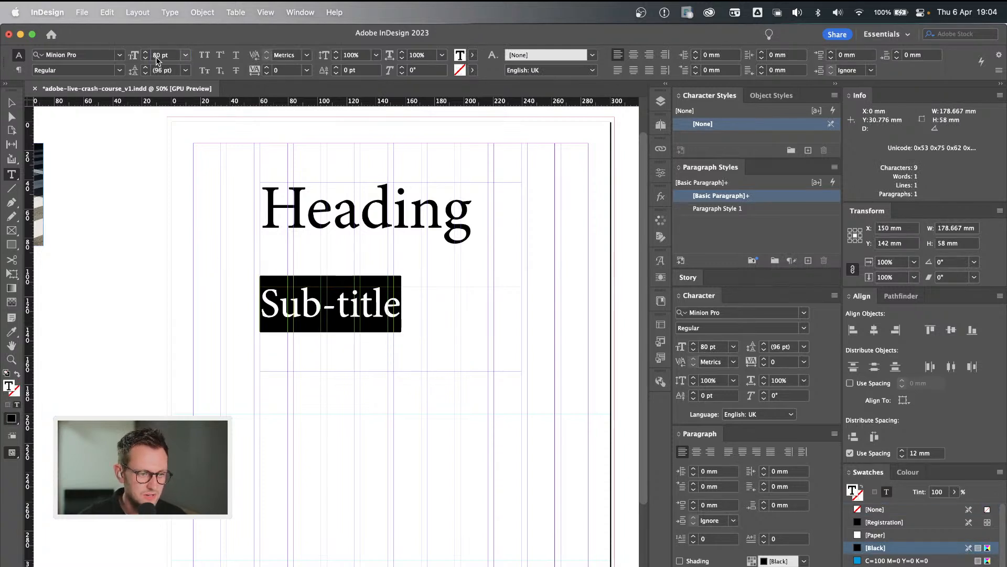
type("60")
key("Return")
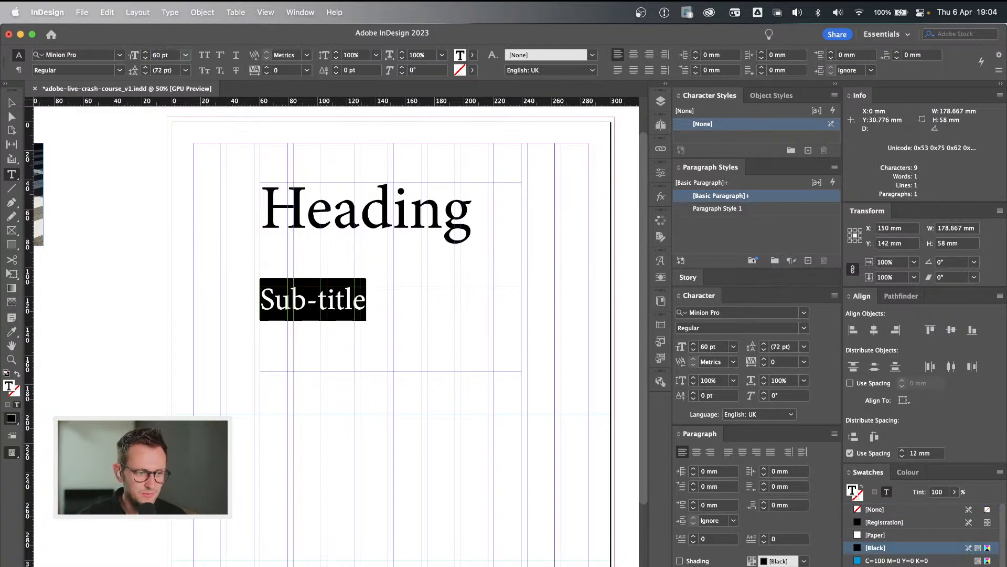
Duplicate the Sub-title frame further down the page, at about Y 236 mm, and replace its text with "Body copy".
left_click(245, 318)
key("v")
left_click_drag(338, 298, 339, 436)
double_click(340, 440)
key("super+a")
type("B")
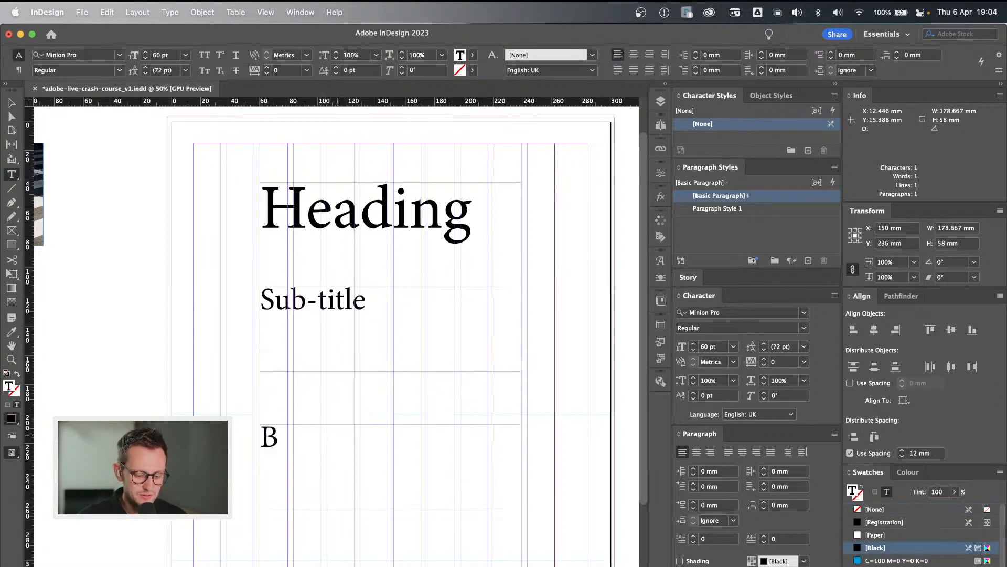
type("ody copy")
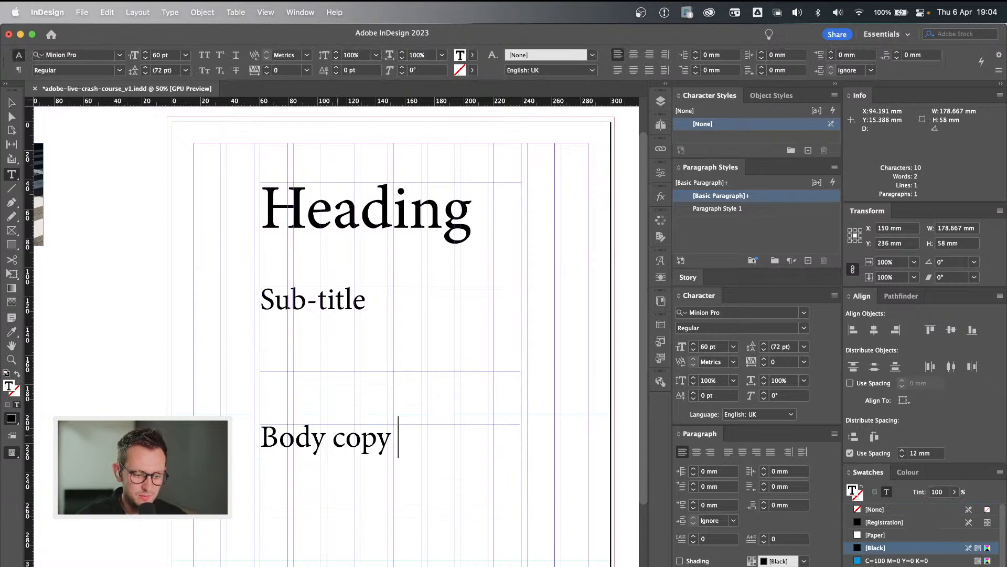
Fill the rest of the Body copy frame with placeholder text and set all its text to 20 pt.
right_click(416, 437)
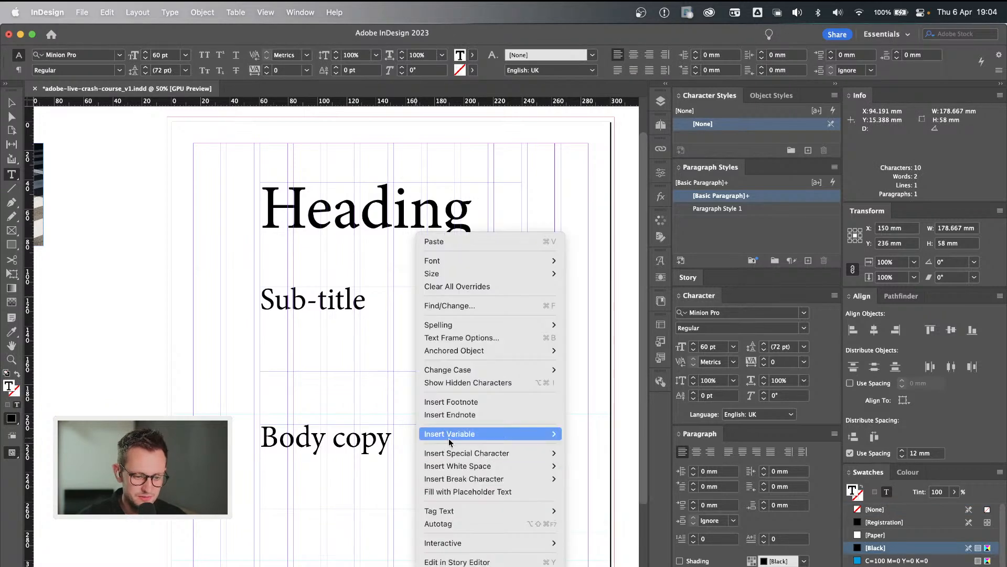
left_click(460, 492)
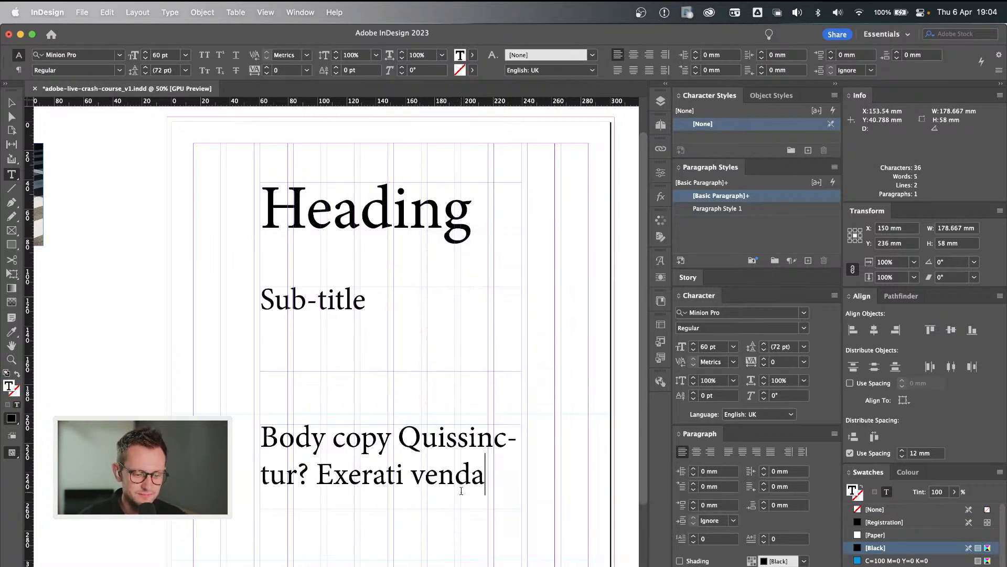
key("super+a")
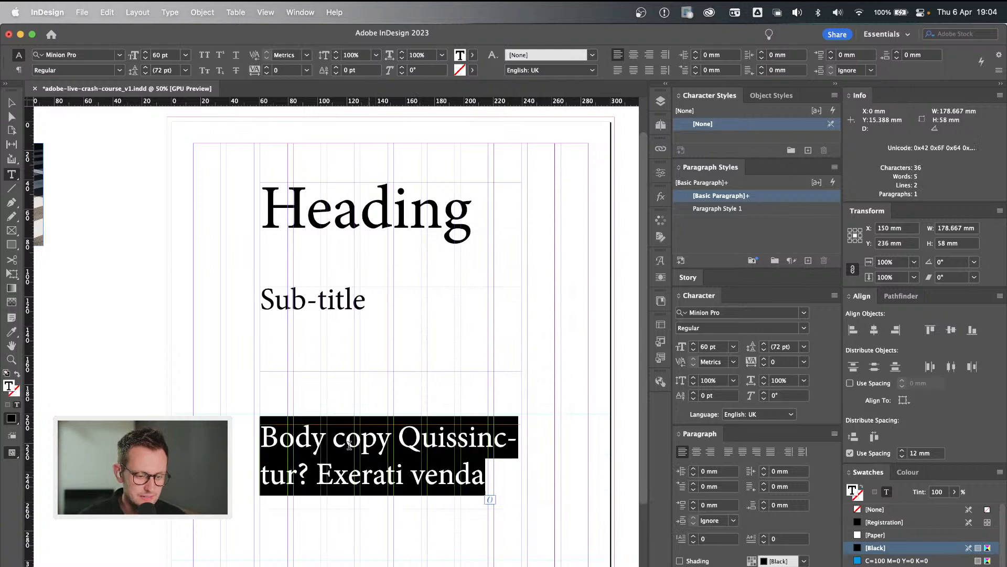
left_click(155, 55)
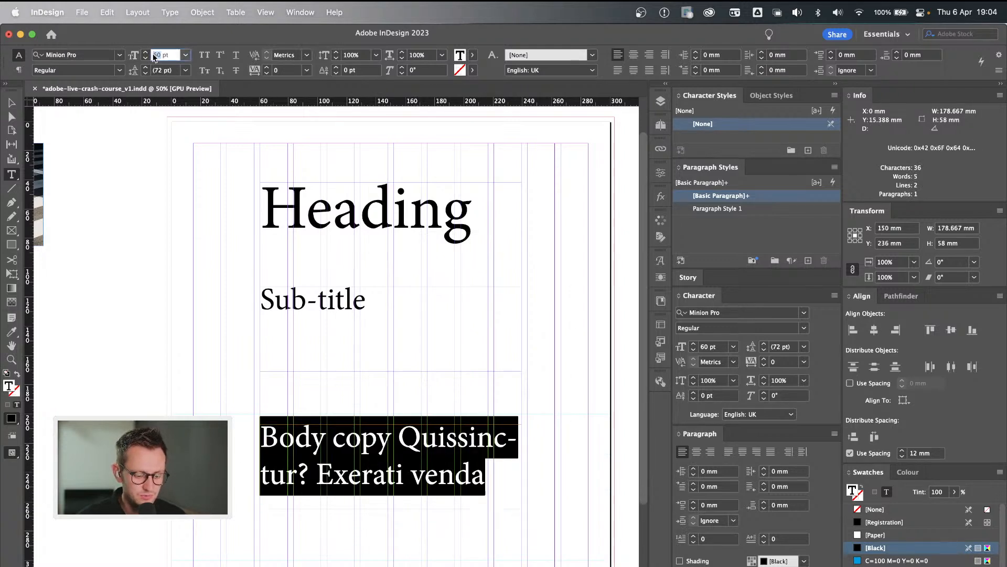
type("20")
key("Return")
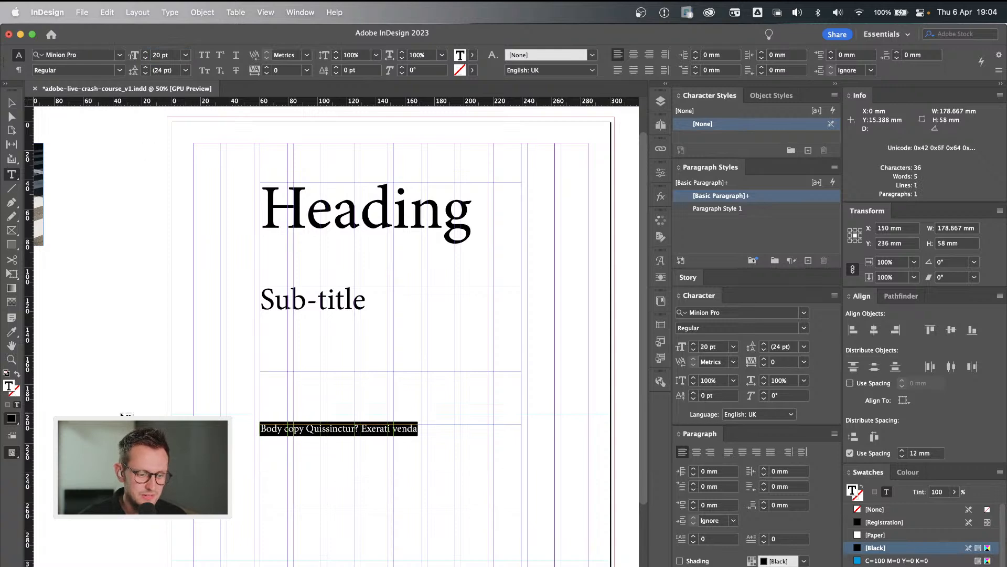
left_click(327, 433)
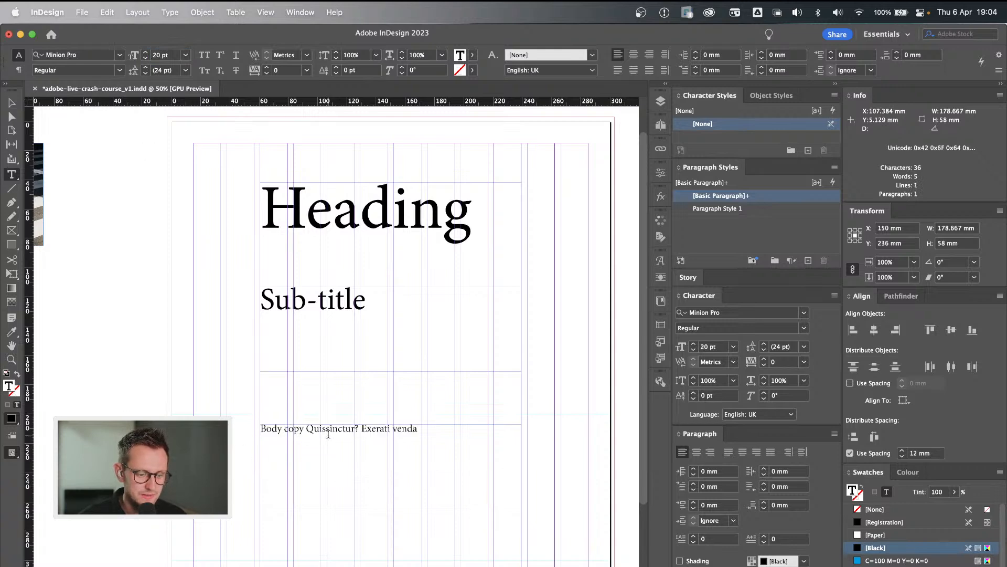
Reduce the font size of all the text in the Body copy frame to 16 pt.
right_click(440, 435)
left_click(394, 433)
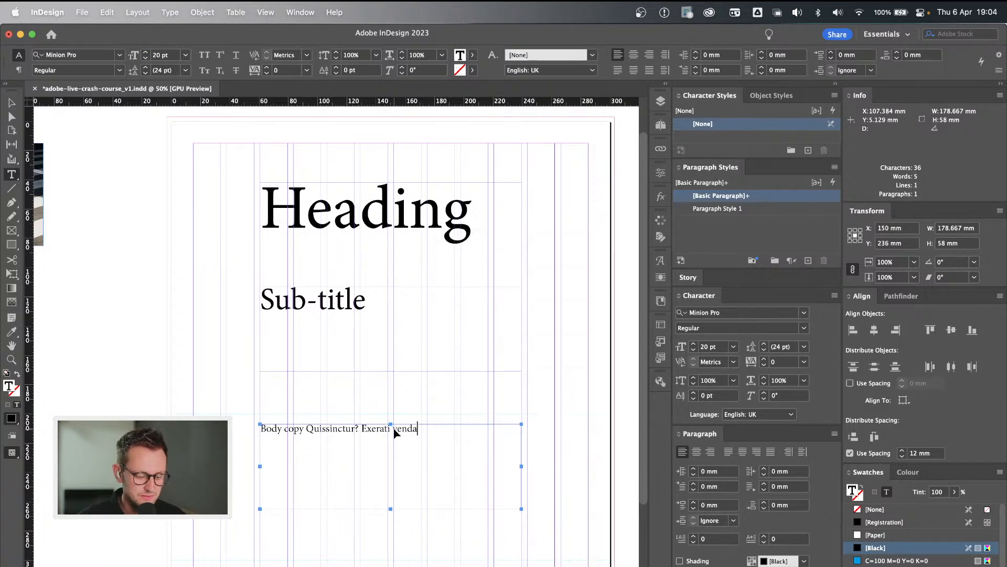
triple_click(395, 433)
left_click(156, 54)
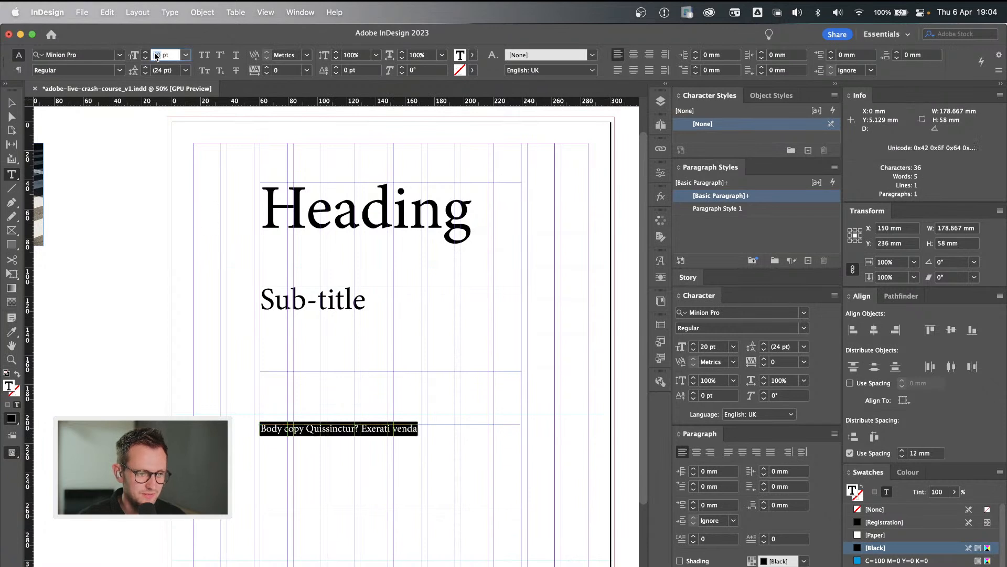
type("1")
type("6")
key("Return")
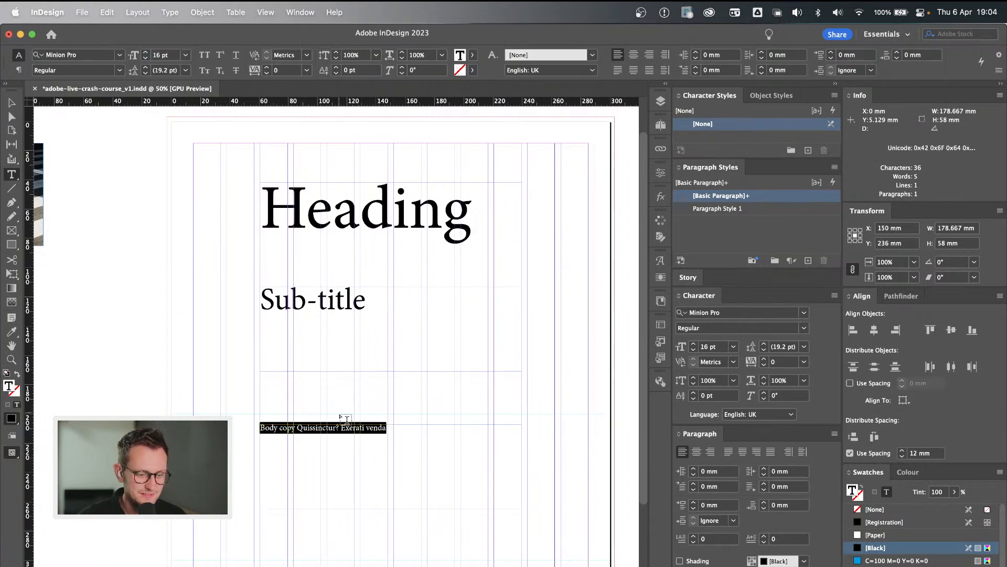
Fill the remaining space in the Body copy frame with more placeholder text and deselect it.
right_click(364, 431)
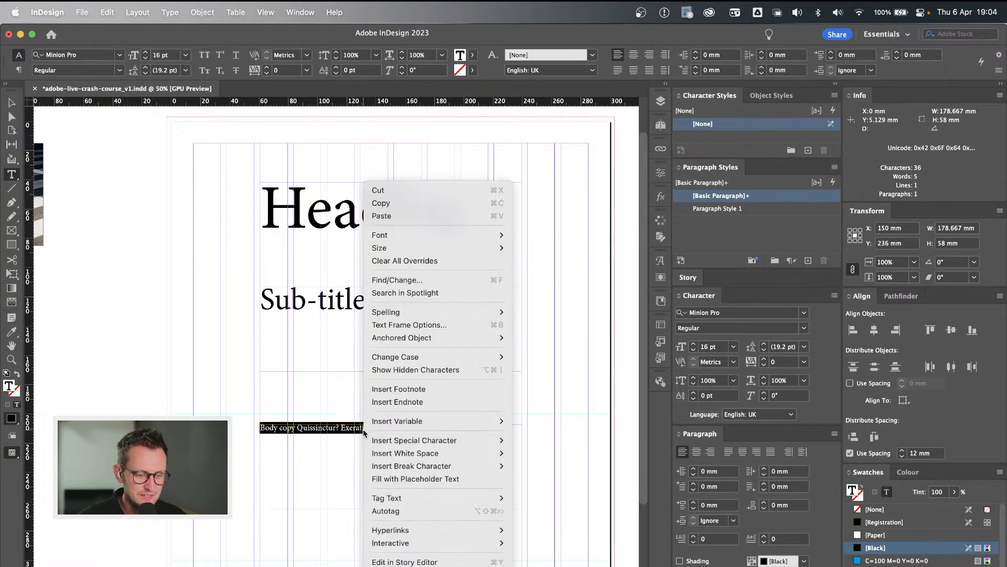
left_click(413, 477)
left_click(191, 461)
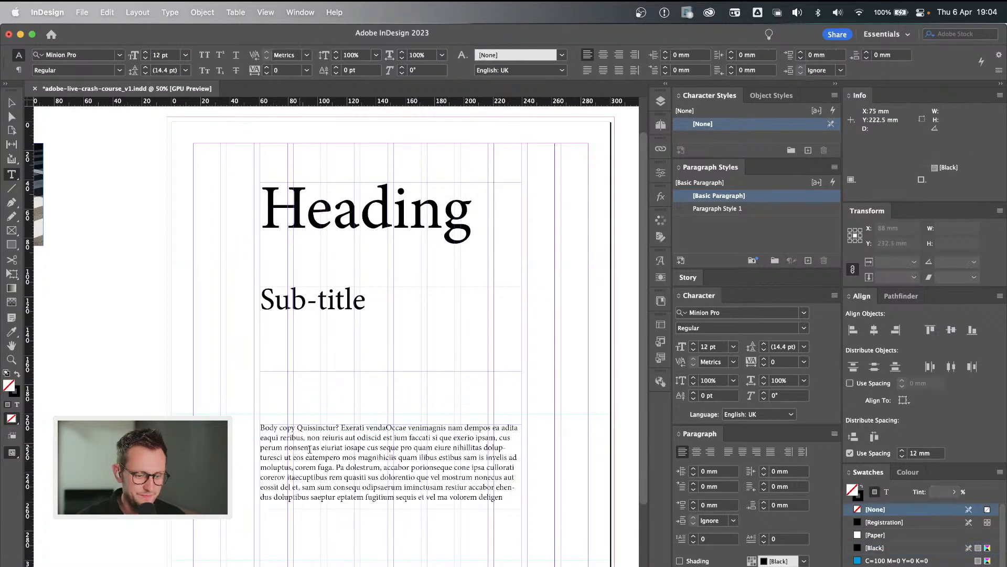
Switch the page to Preview mode without guides and select the Heading text frame.
key("v")
key("w")
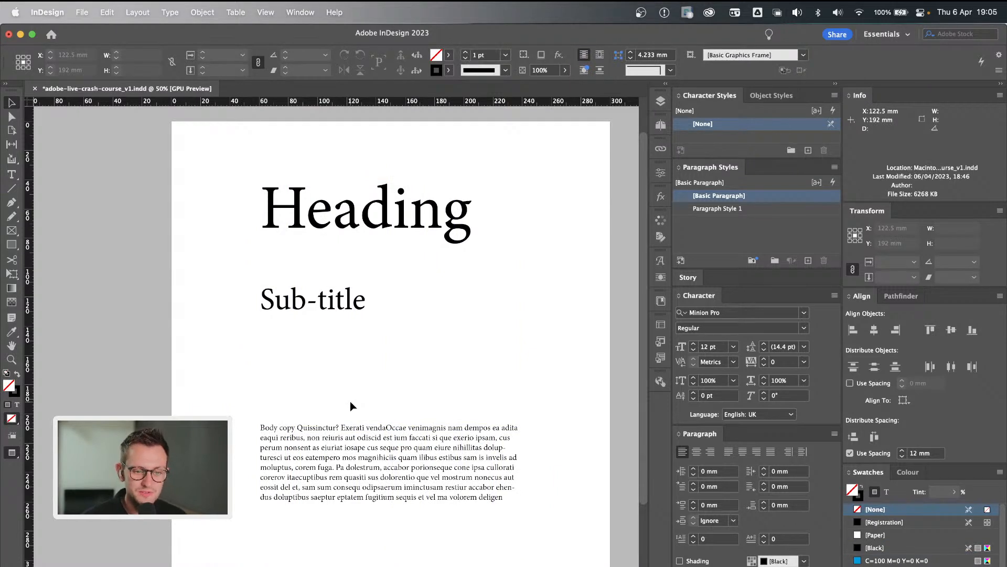
left_click(348, 219)
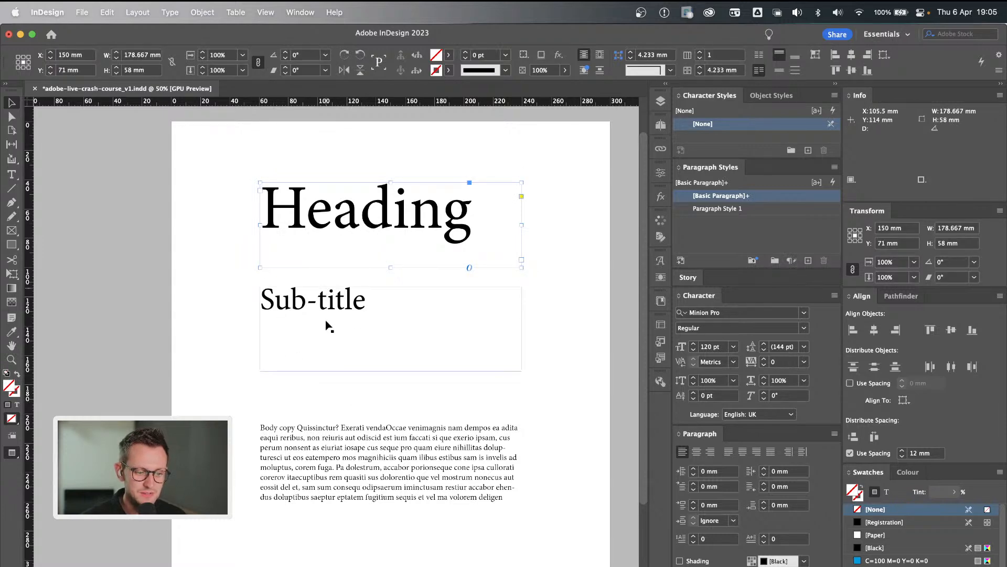
Add a second page after the sample hierarchy page and go to it.
left_click(574, 430)
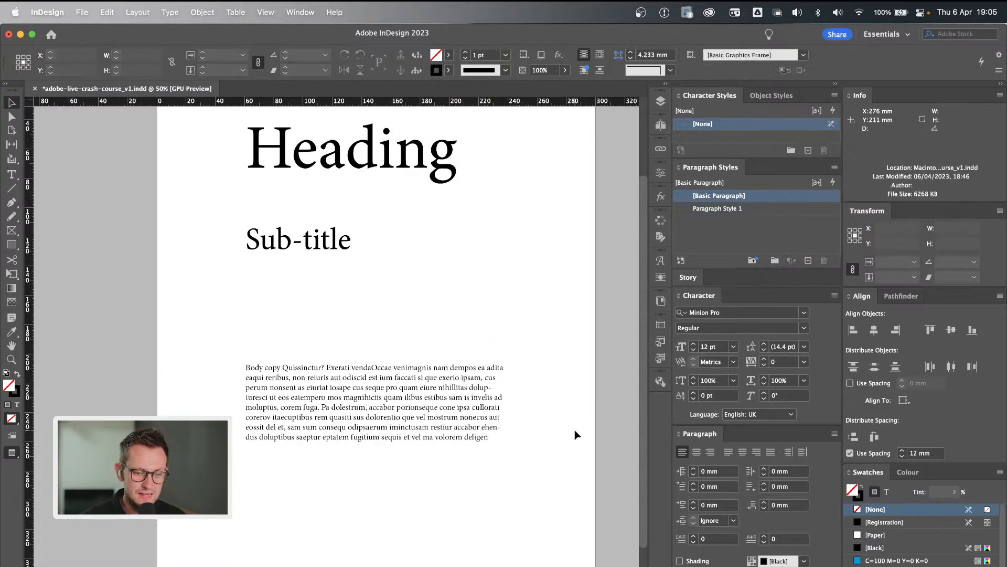
left_click(657, 102)
left_click(659, 102)
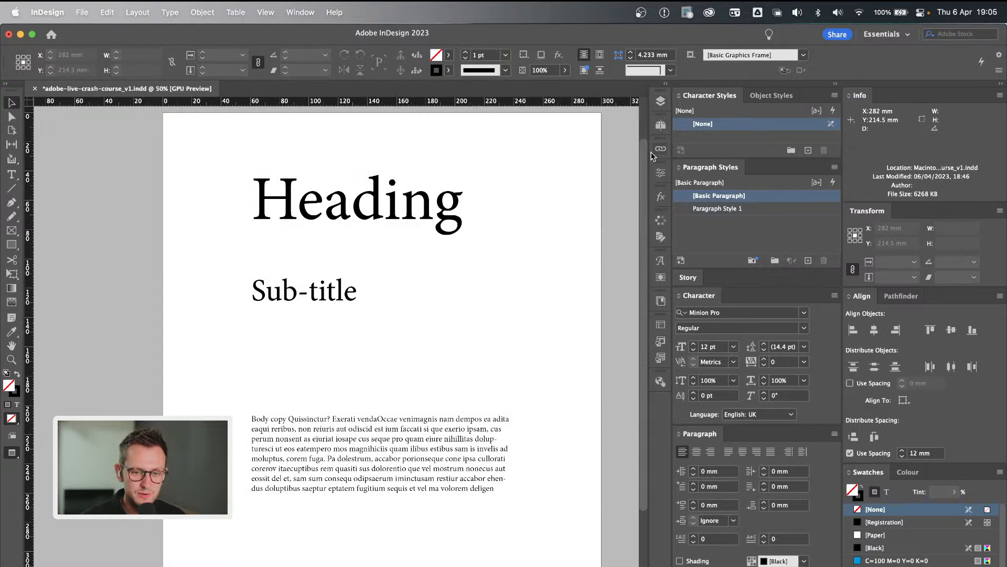
left_click(664, 123)
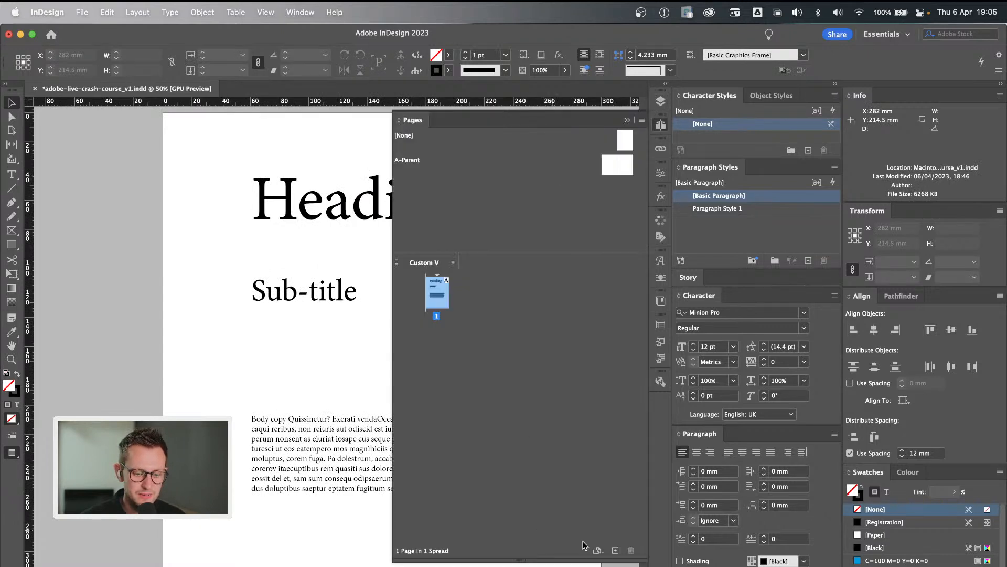
left_click(615, 550)
double_click(416, 330)
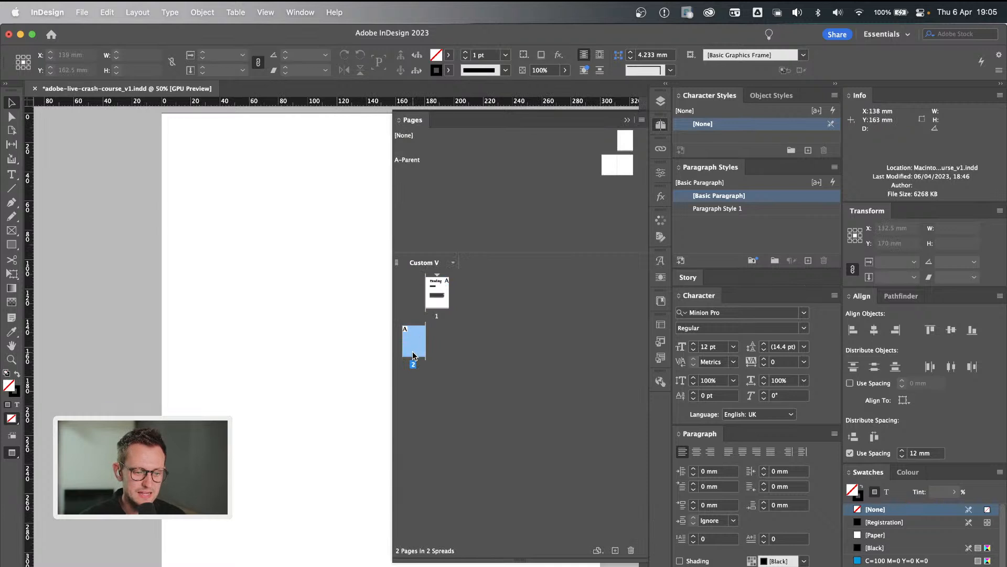
left_click(627, 120)
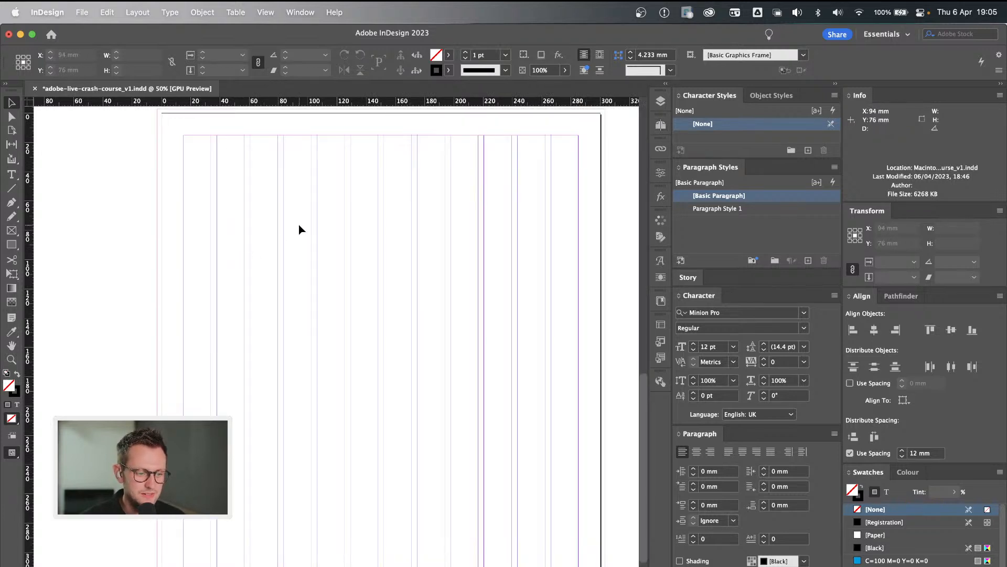
Create a text frame about 135 × 49 mm on the upper part of page 2 containing "Heading".
key("t")
left_click_drag(251, 200, 448, 271)
type("Heading")
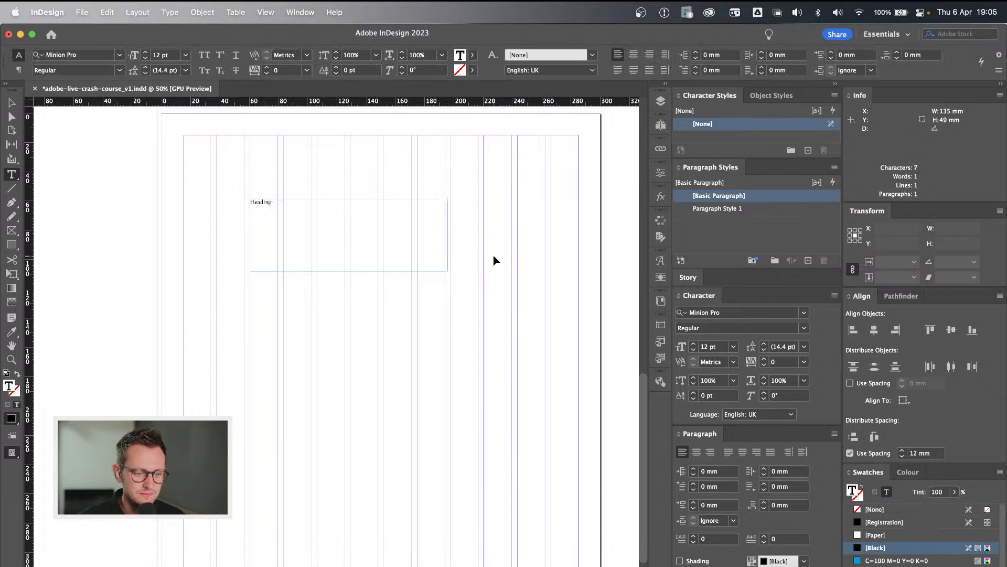
Duplicate the Heading frame below the original on page 2 and replace the copy's text with "Body copy".
key("Escape")
left_click_drag(321, 233, 288, 354)
triple_click(288, 351)
type("Body copy")
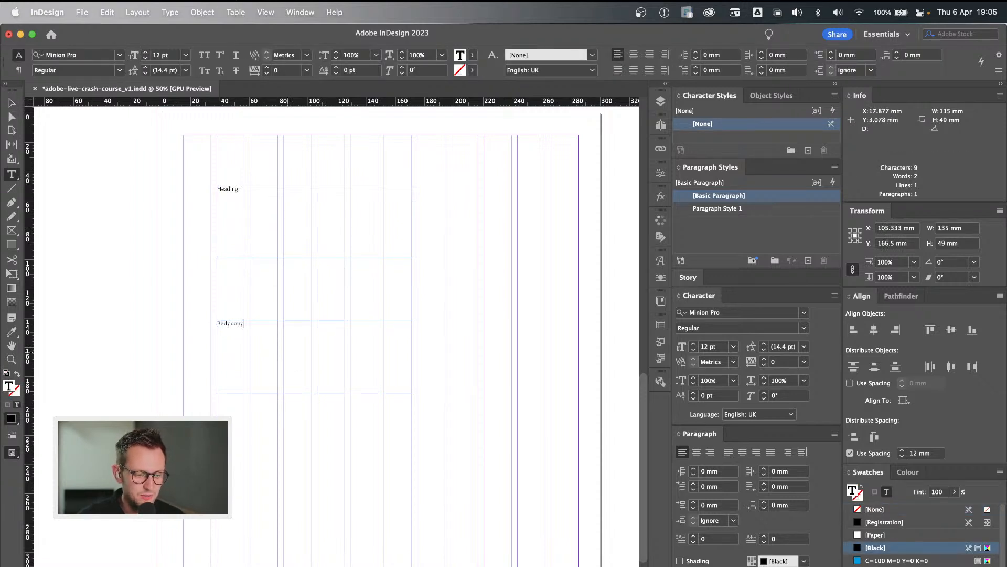
Fill the rest of the Body copy frame on page 2 with placeholder text.
right_click(288, 342)
mouse_move(335, 467)
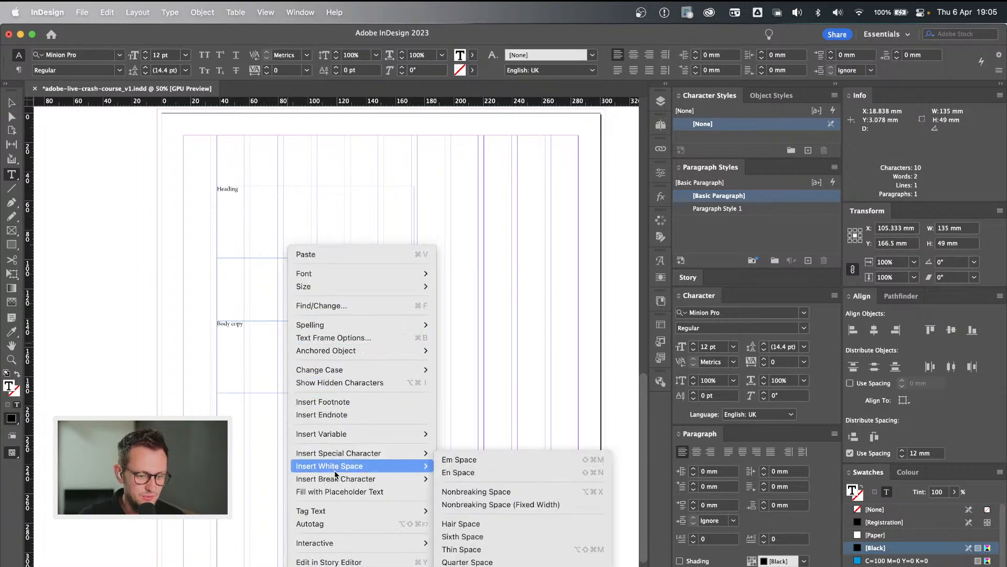
left_click(336, 491)
Set the Heading text on page 2 to 100 pt and deselect it.
left_click(328, 247, "super")
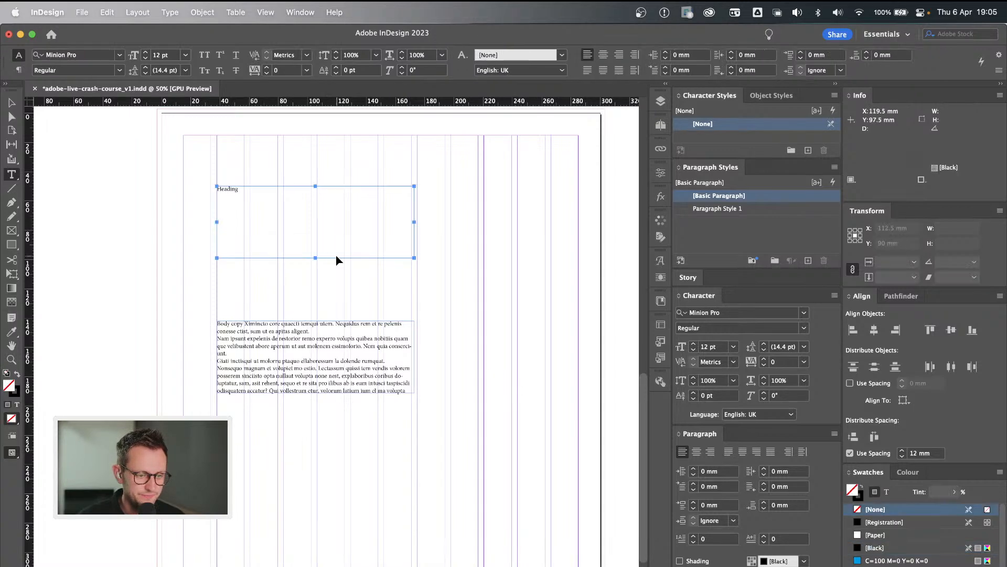
key("Escape")
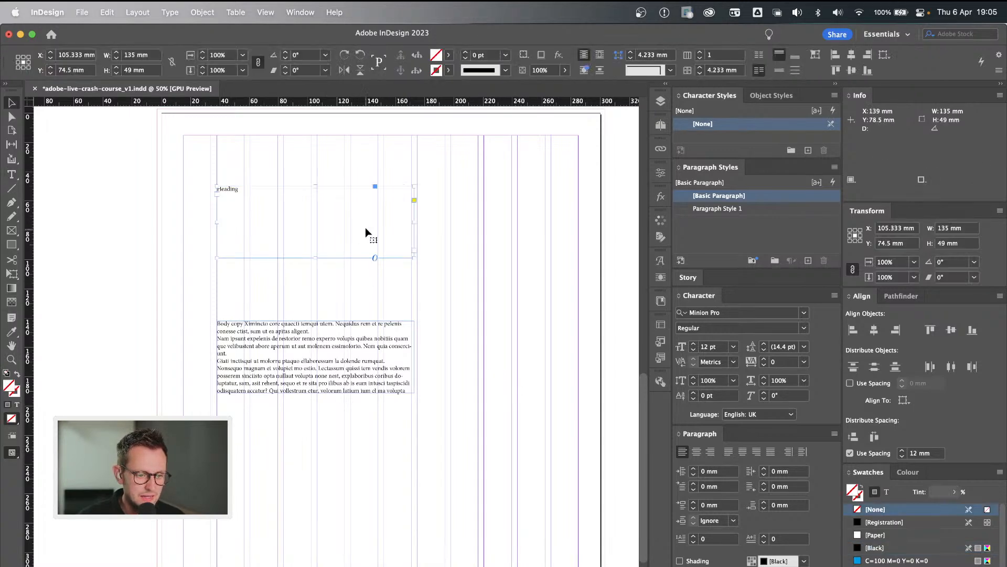
double_click(231, 190)
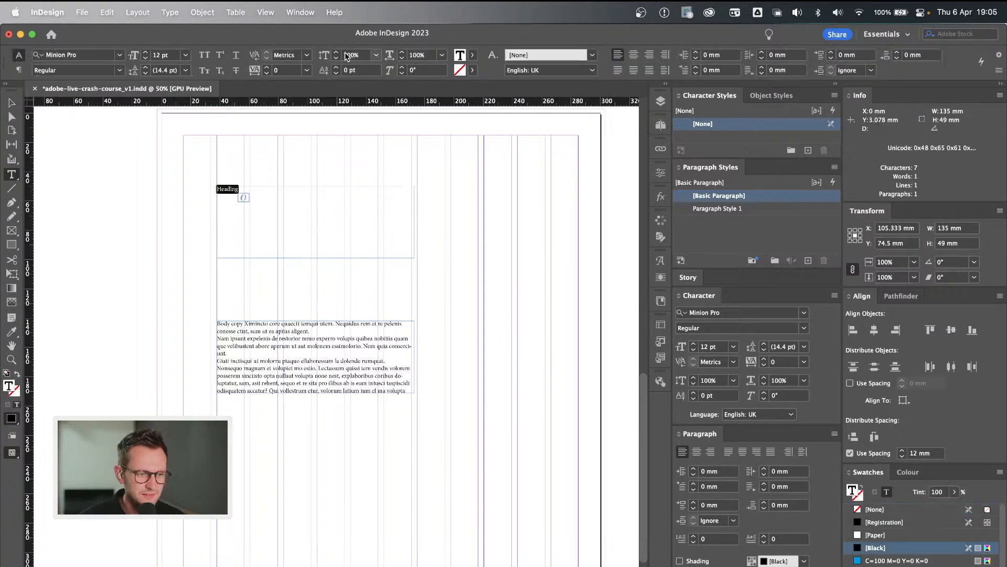
double_click(159, 55)
type("100")
key("Return")
left_click(567, 309)
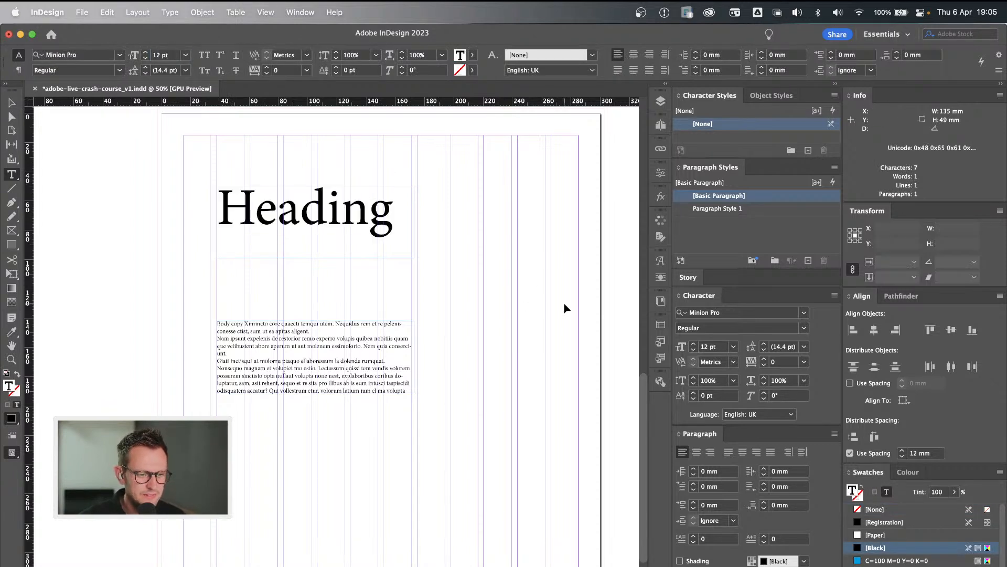
Set all the text in the Body copy frame on page 2 to 16 pt and deselect it.
left_click(336, 357)
key("super+a")
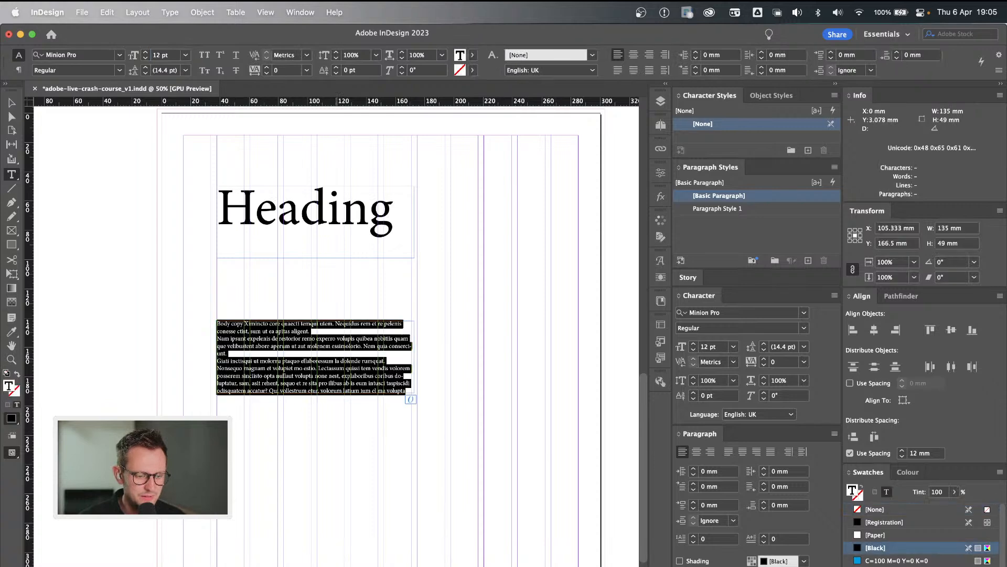
double_click(155, 54)
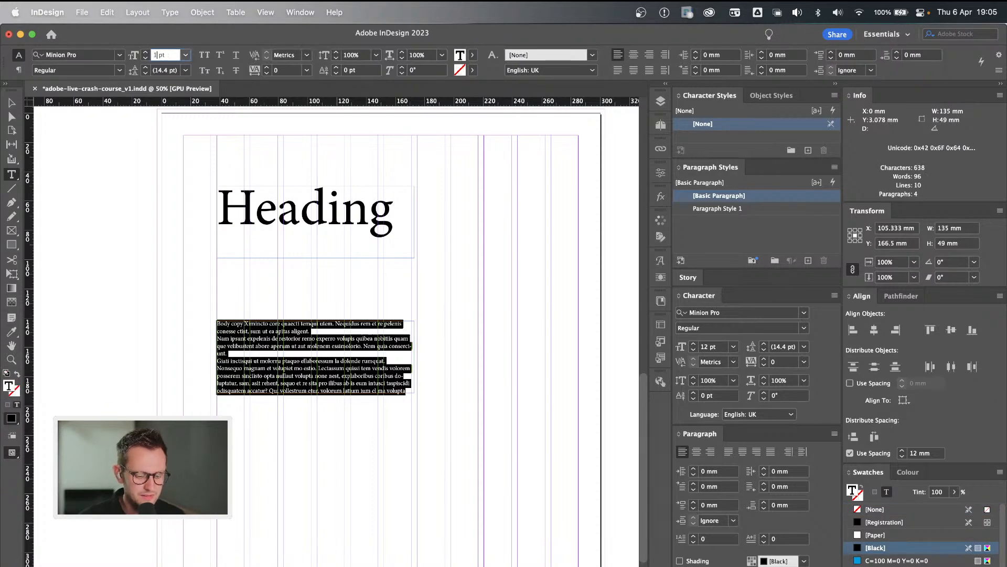
type("16")
key("Return")
left_click(479, 359, "super")
Extend the Body copy frame on page 2 downward to 94 mm high and widen it toward the right page margin.
key("v")
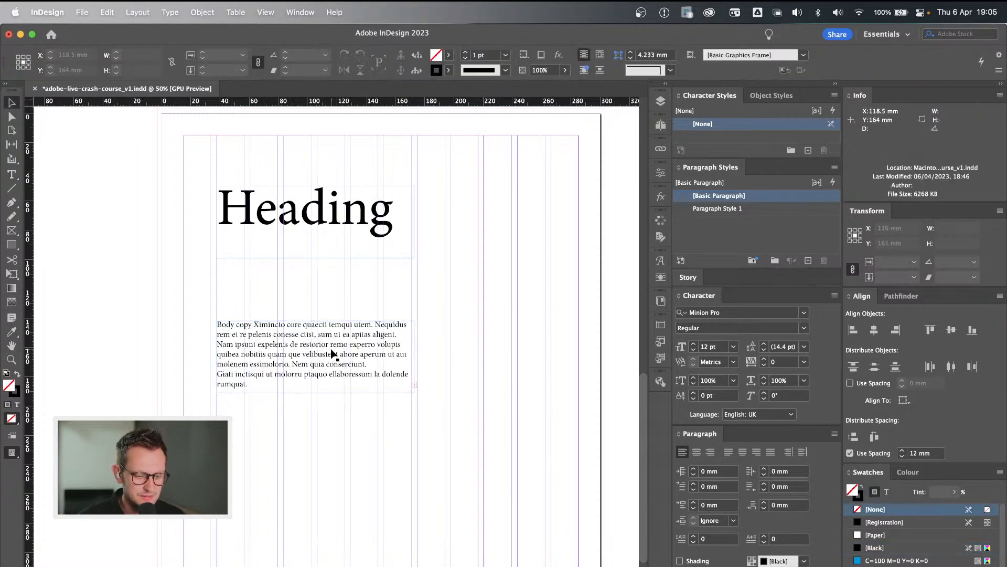
left_click(331, 350)
left_click_drag(316, 393, 320, 458)
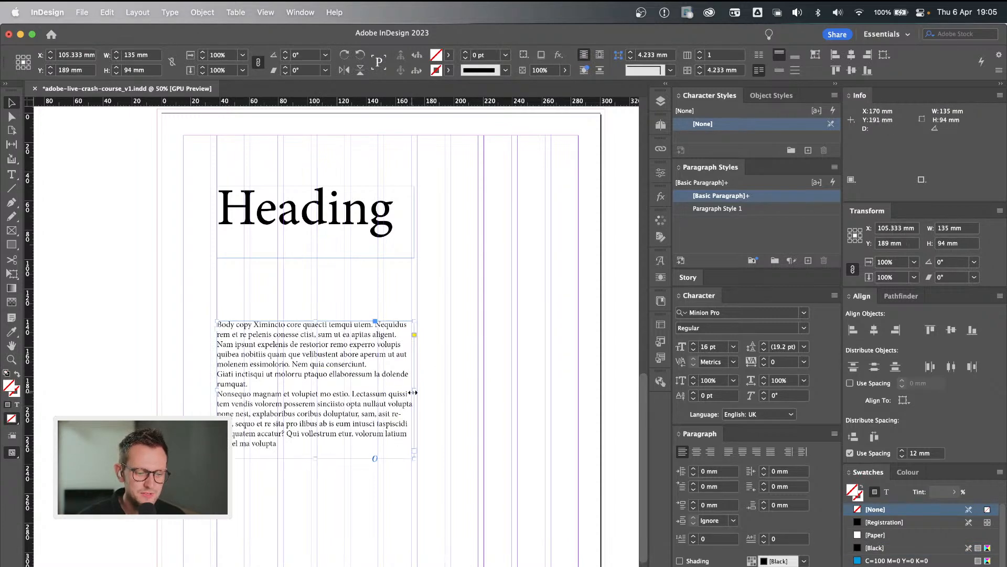
left_click_drag(414, 389, 528, 367)
left_click(528, 366)
Check the font sizes of the Heading and the body copy on page 1.
scroll(529, 366, "up", 1)
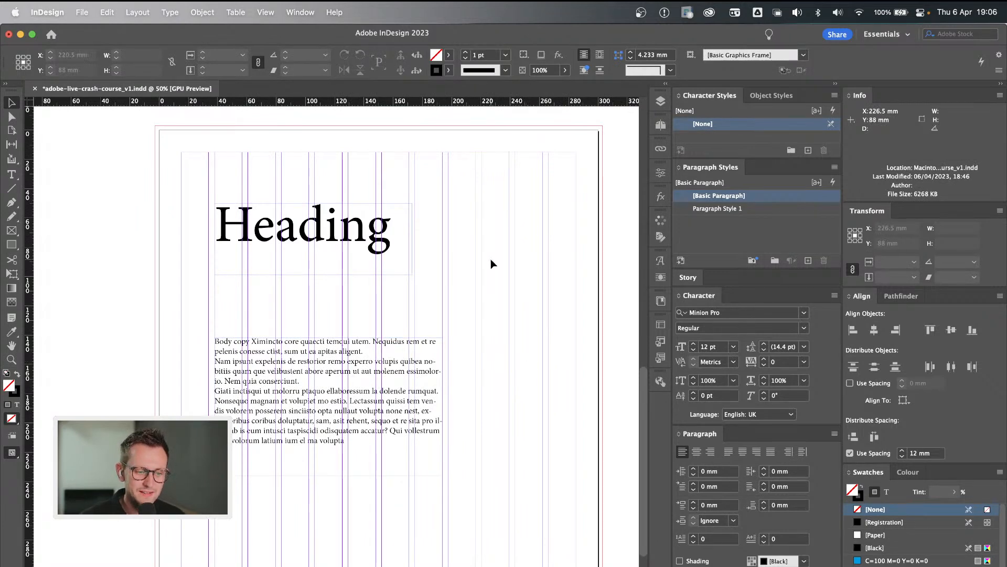
scroll(491, 261, "down", 10)
scroll(491, 260, "right", 3)
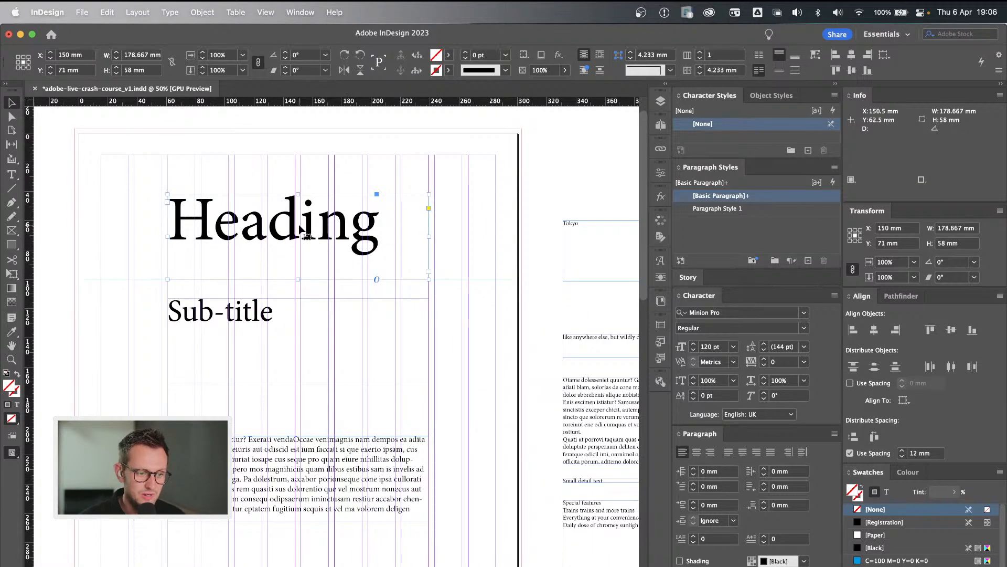
double_click(300, 224)
double_click(299, 224)
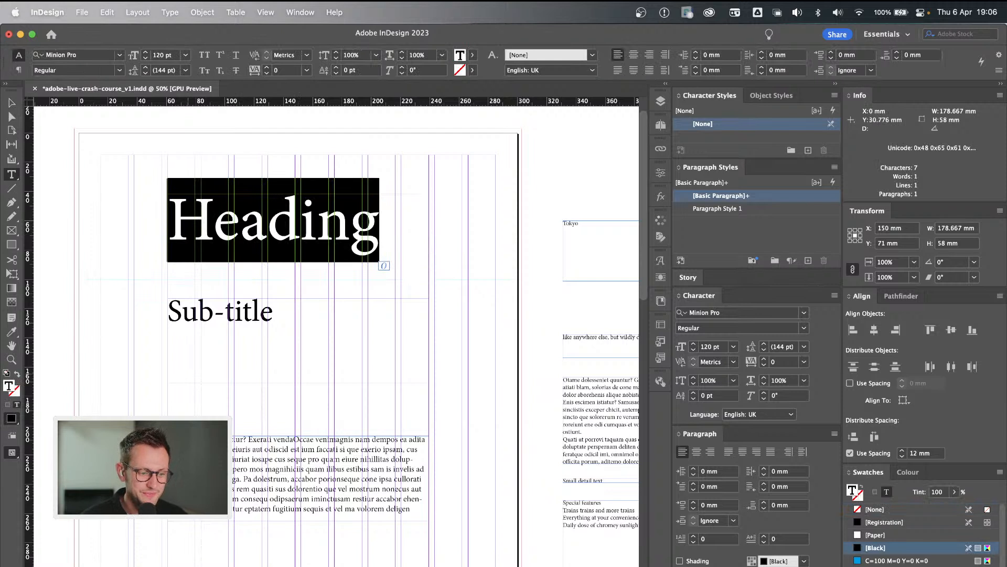
left_click(255, 509)
triple_click(281, 478)
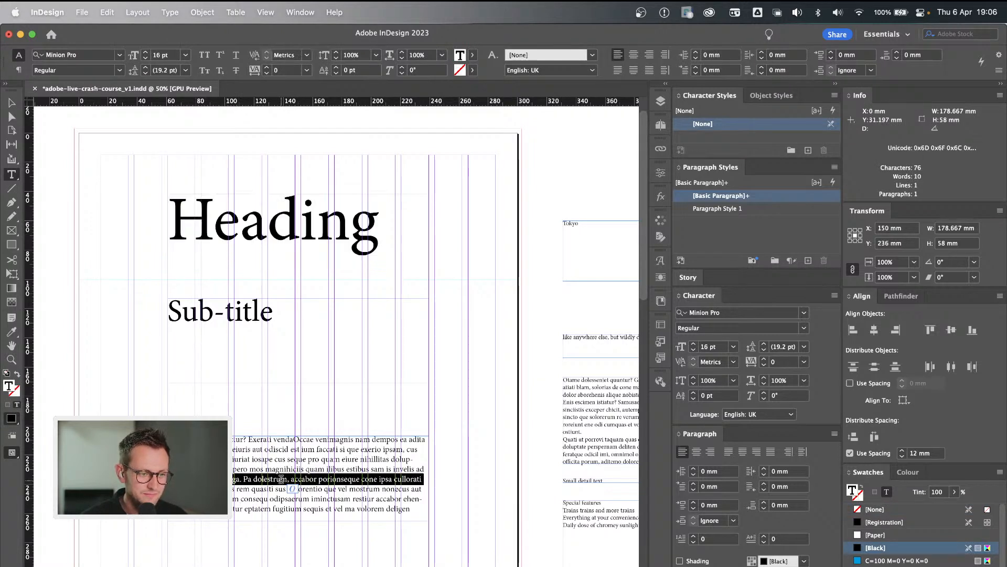
Set the Heading text on page 1 to 140 pt and deselect it.
double_click(250, 217)
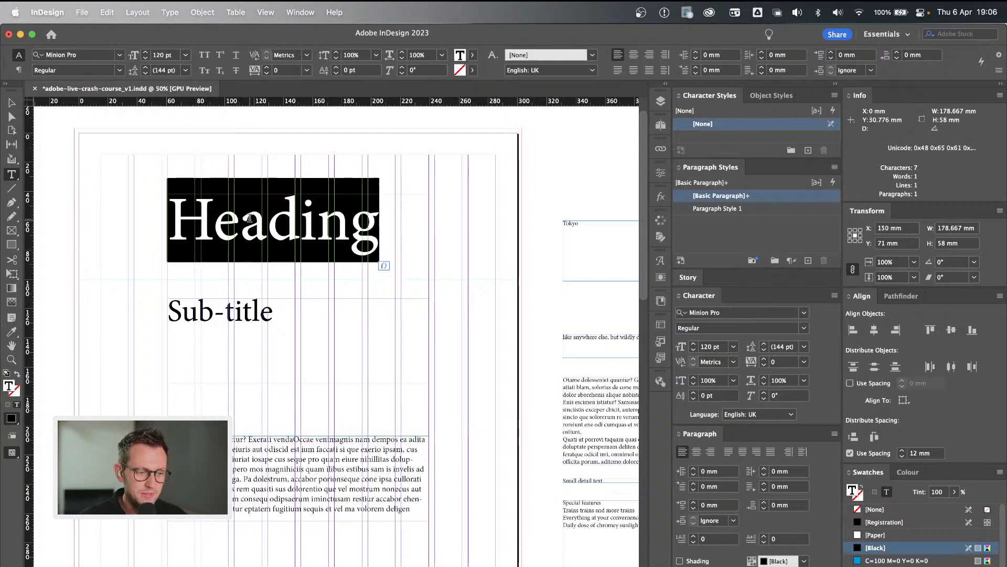
double_click(159, 55)
type("140")
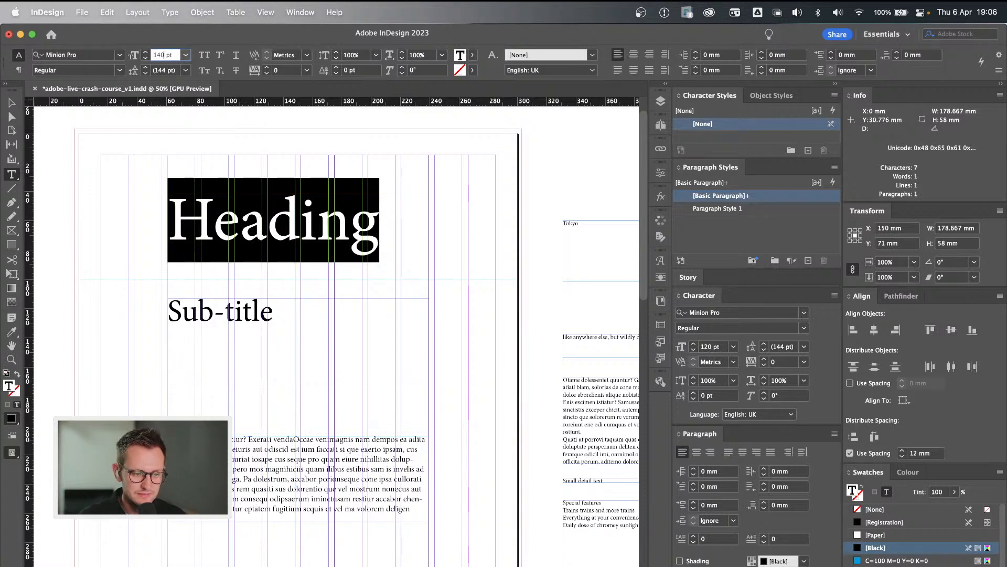
key("Return")
left_click(139, 227, "super")
key("v")
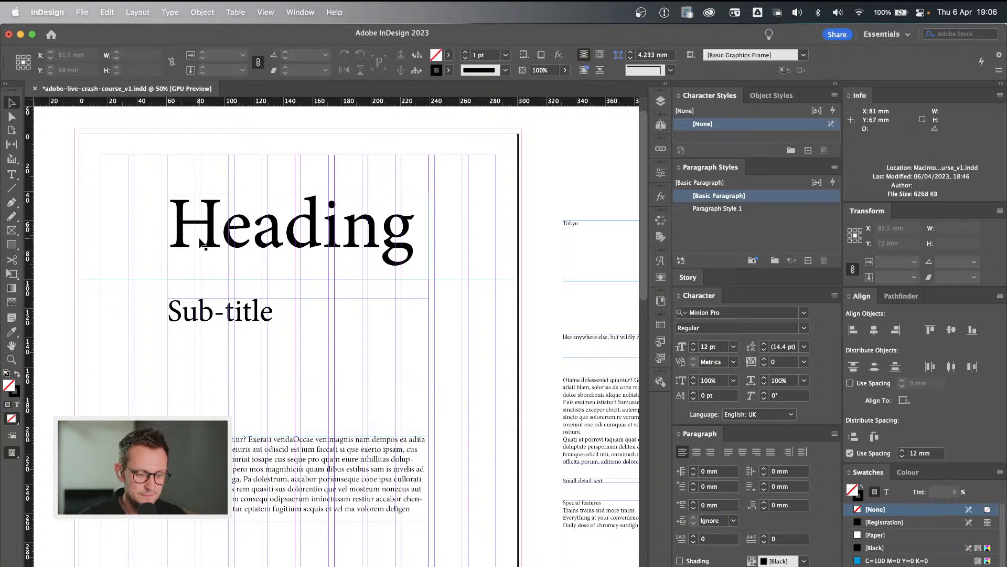
Compare the contrast between heading and body copy on page 2 with the hierarchy on page 1.
scroll(202, 242, "down", 15)
scroll(202, 244, "left", 15)
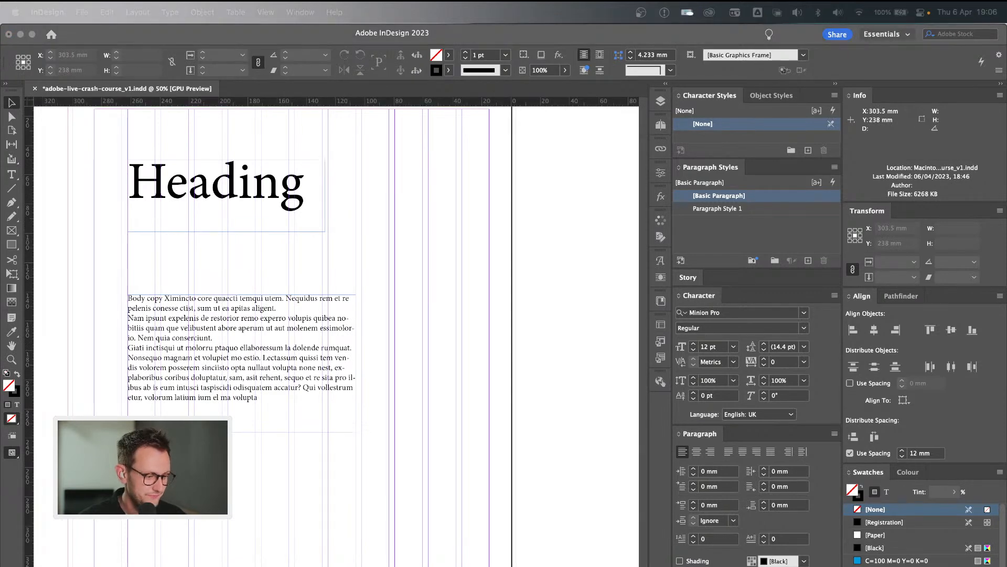
key("super+Tab")
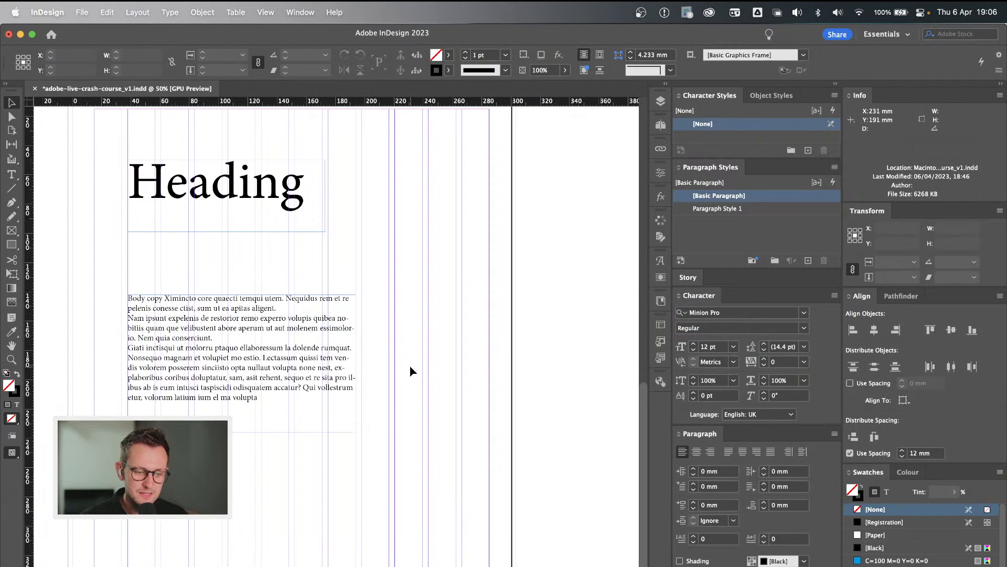
scroll(411, 371, "up", 5)
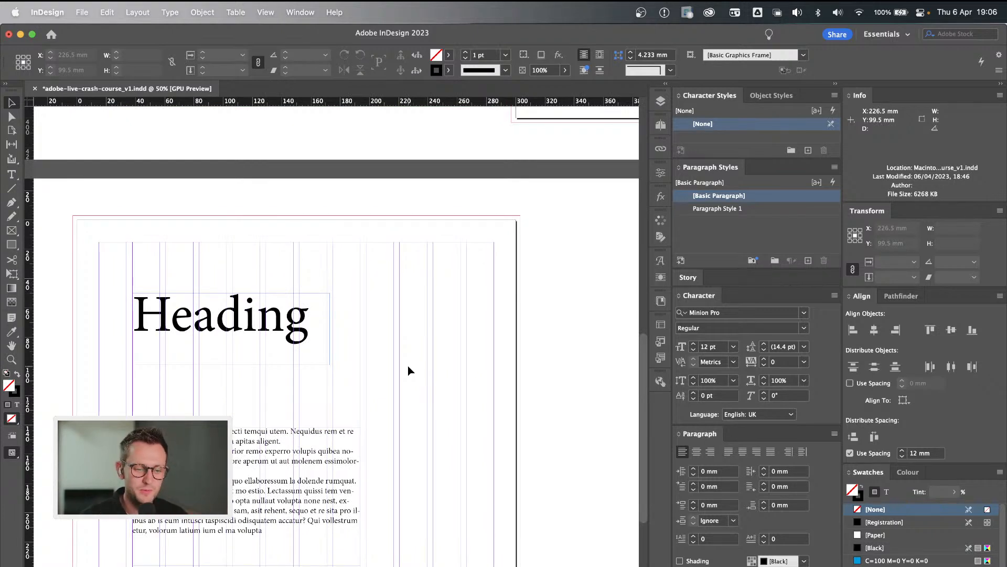
scroll(411, 371, "down", 1)
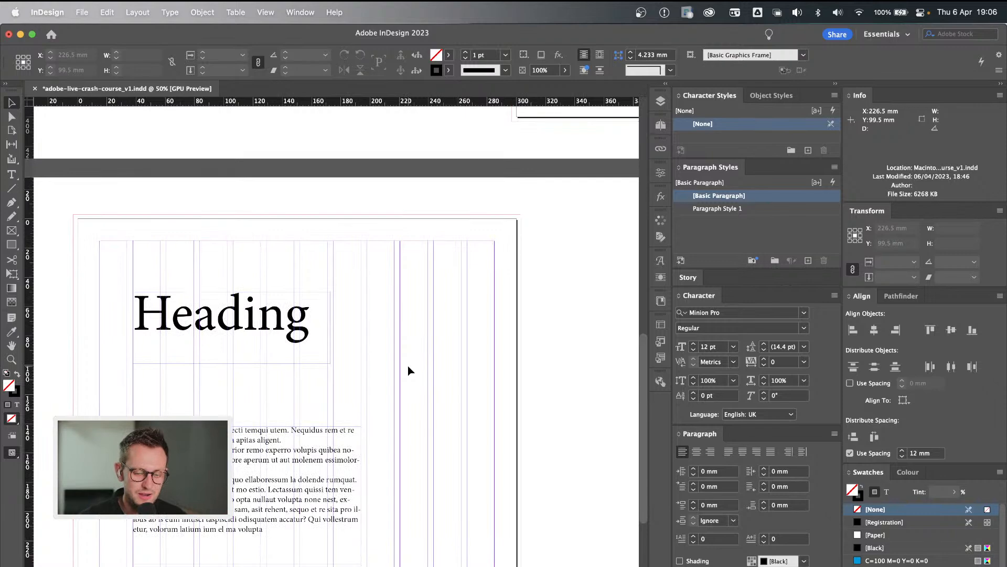
scroll(376, 278, "right", 10)
scroll(376, 278, "down", 3)
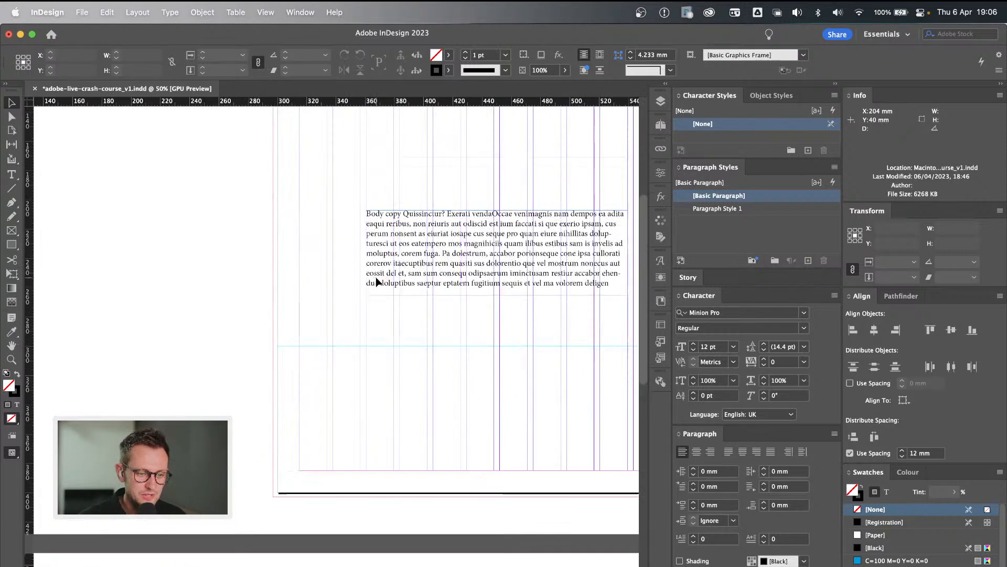
scroll(376, 278, "up", 8)
scroll(376, 277, "right", 5)
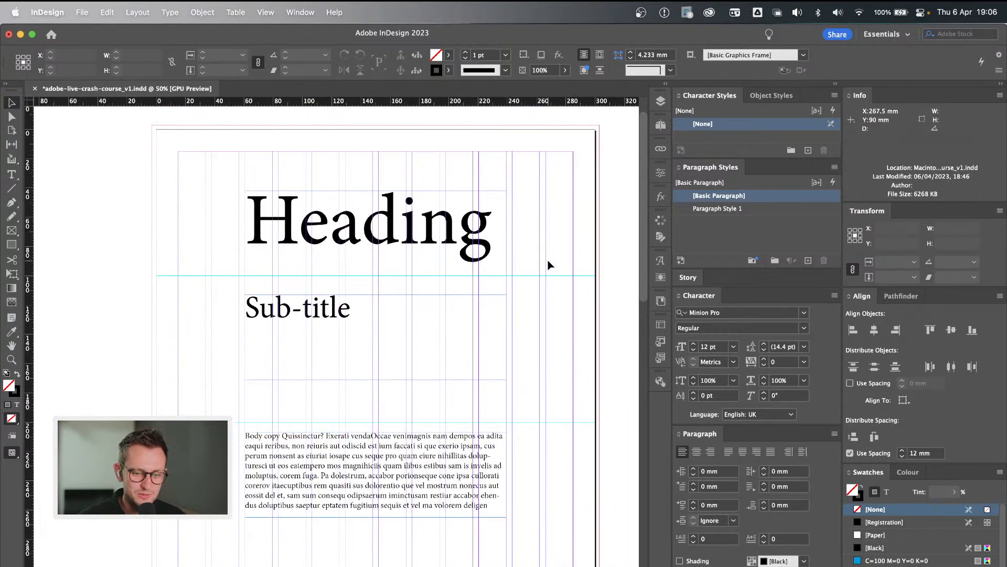
Bring up the document's Paragraph Styles and clear the highlighted [Basic Paragraph] style.
left_click(297, 11)
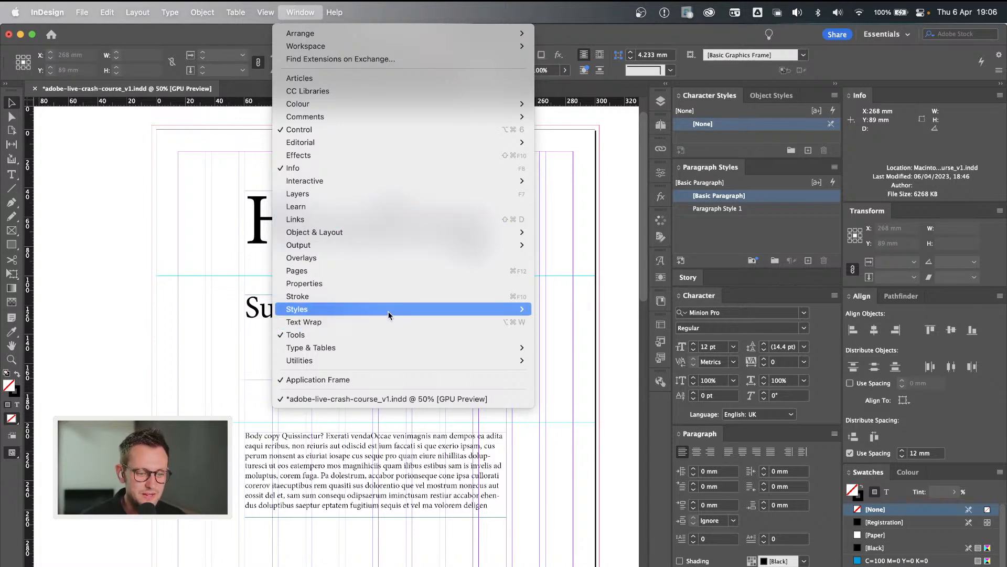
mouse_move(389, 314)
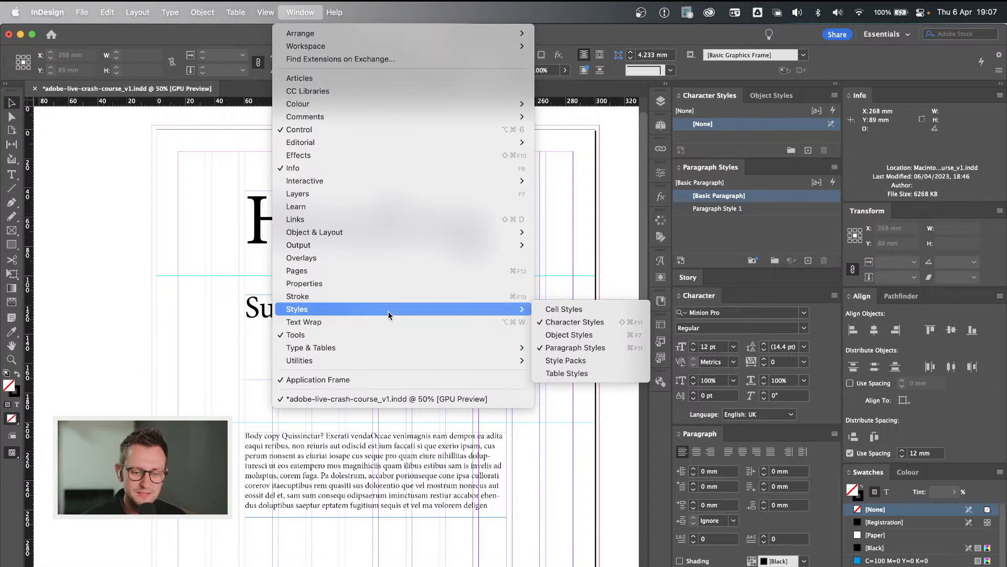
left_click(303, 12)
left_click(303, 11)
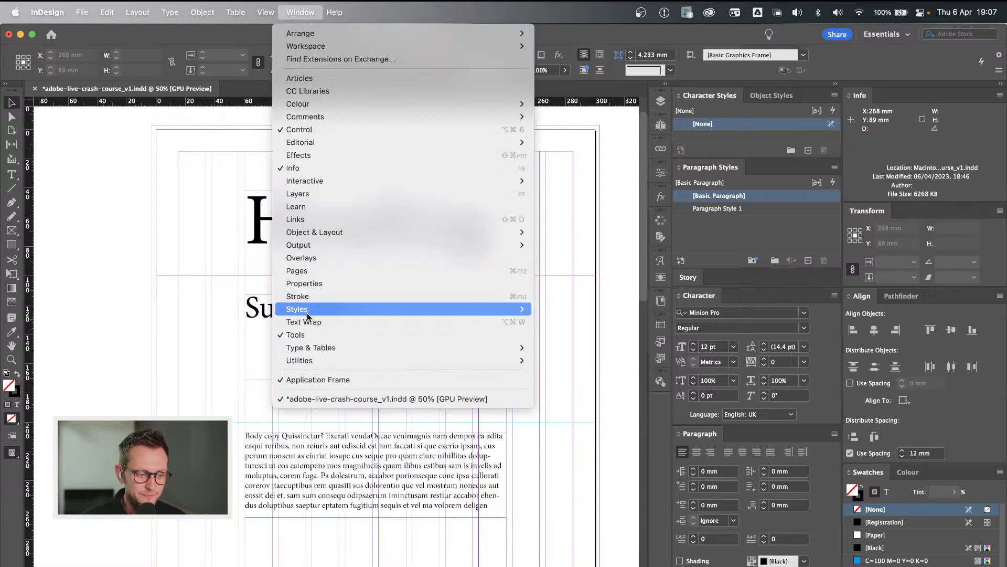
mouse_move(321, 310)
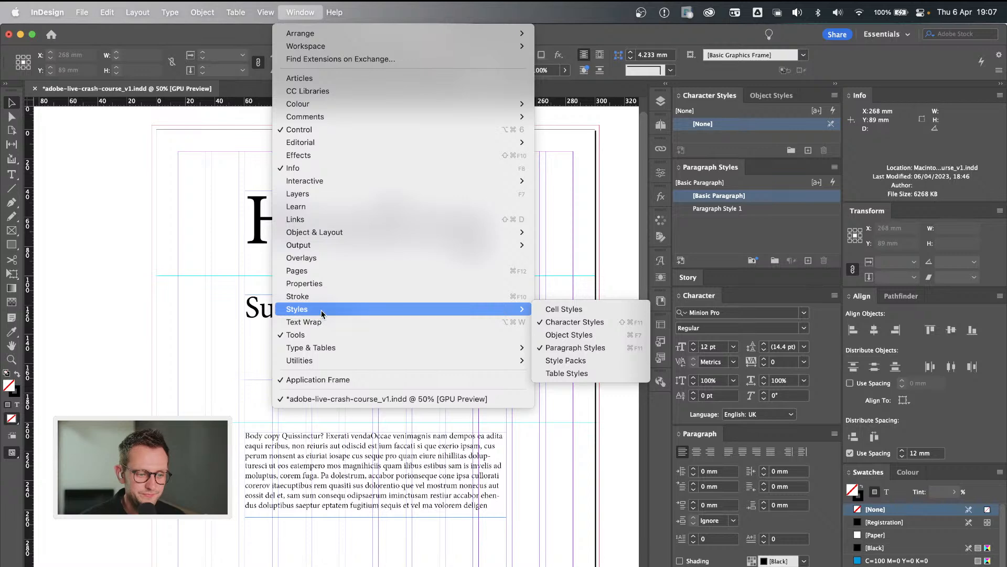
left_click(607, 348)
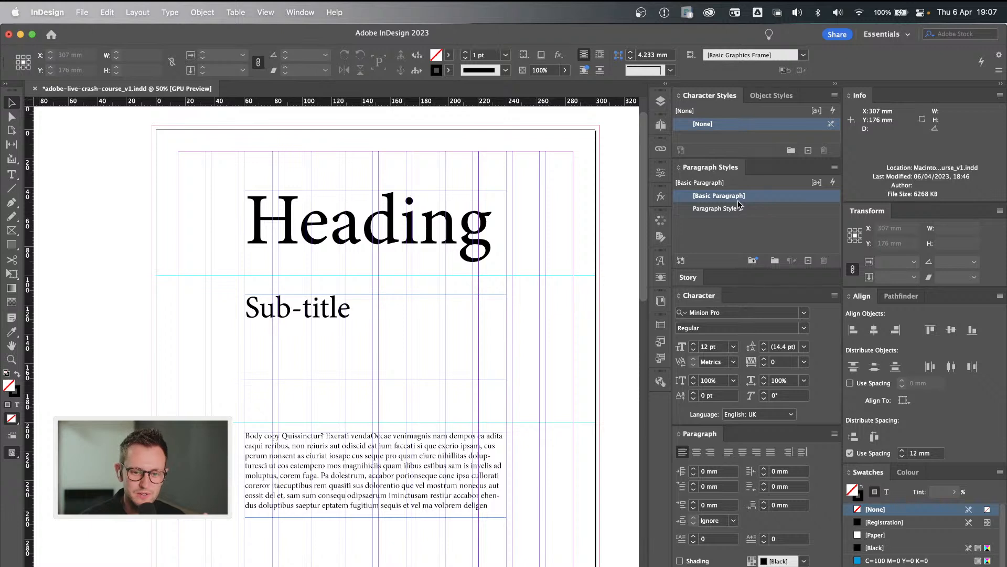
left_click(726, 230)
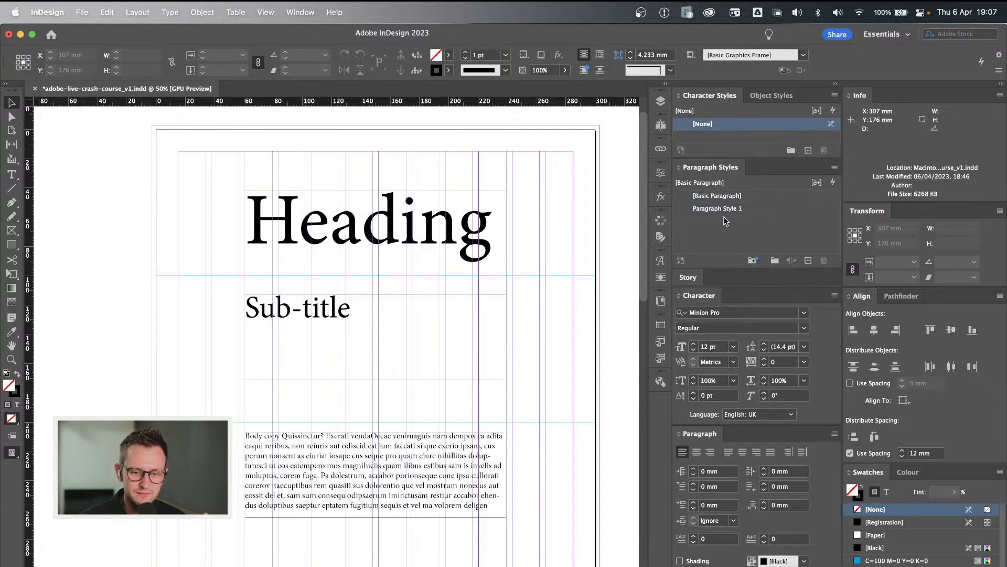
Delete the paragraph style Paragraph Style 1, replacing it with [Basic Paragraph].
left_click(779, 206)
left_click(824, 261)
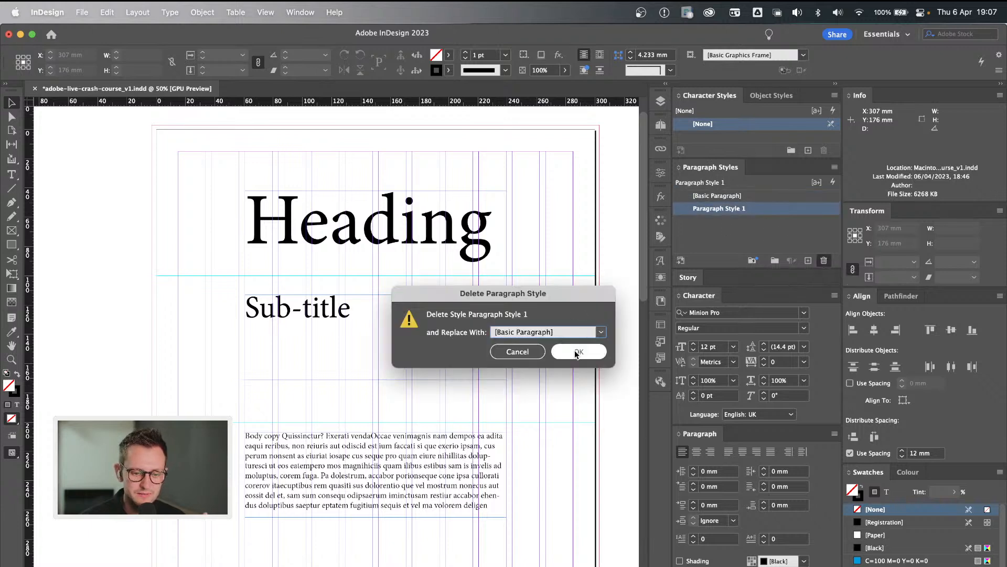
left_click(577, 351)
left_click(756, 217)
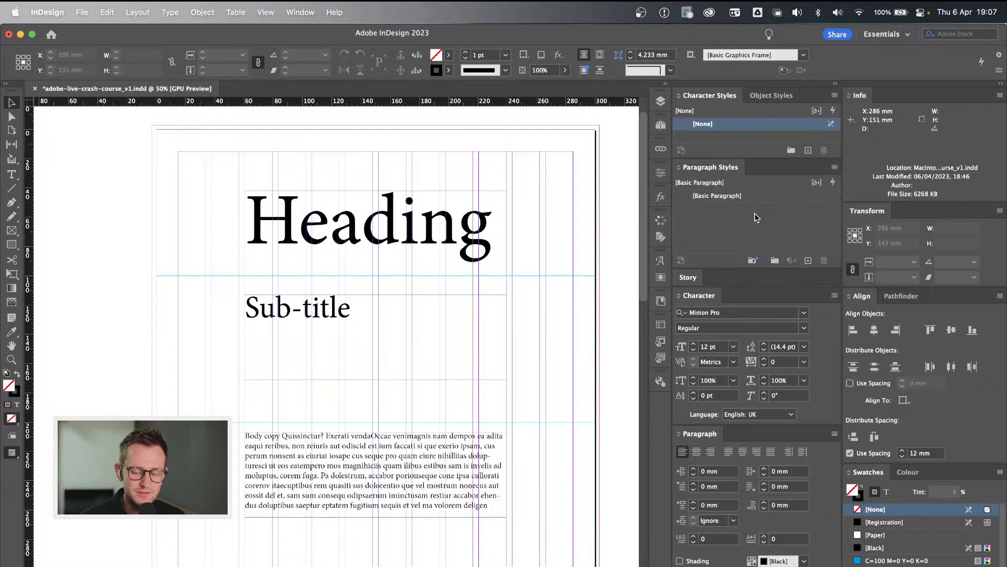
Open the options of the [Basic Paragraph] style at its Basic Character Formats and move the dialog off the page text.
left_click(726, 196)
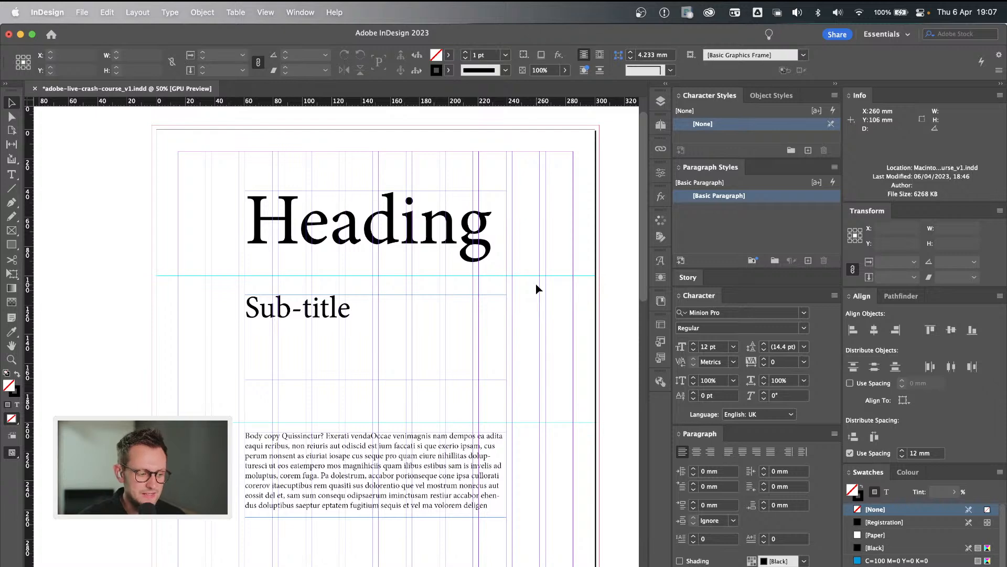
key("super+Tab")
key("super+Tab")
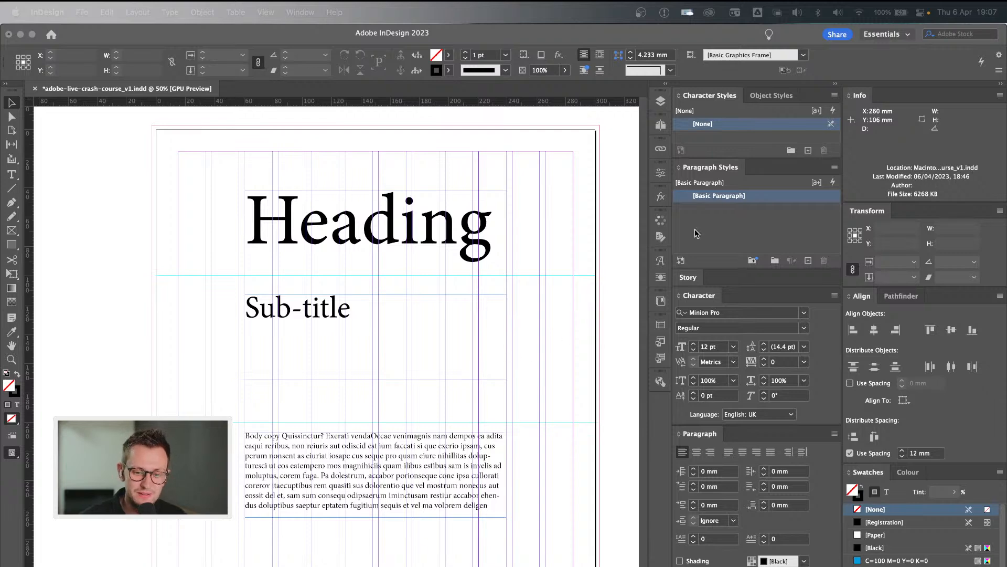
double_click(763, 197)
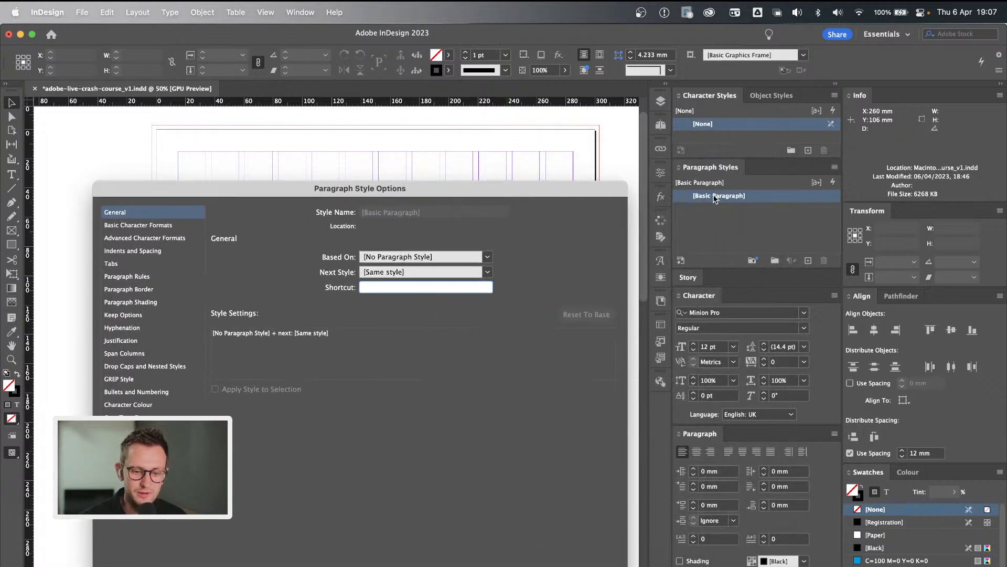
left_click_drag(428, 189, 475, 168)
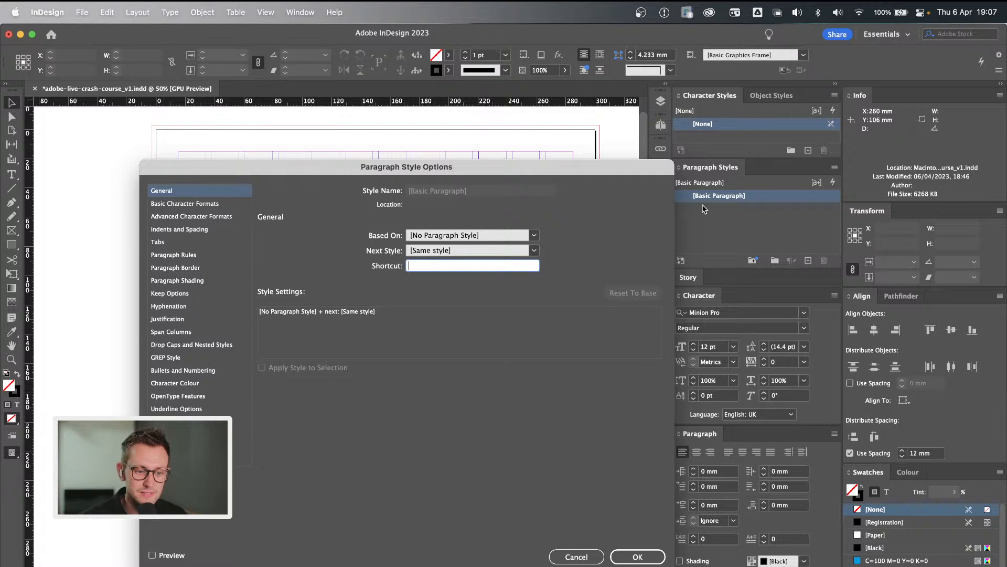
left_click(226, 205)
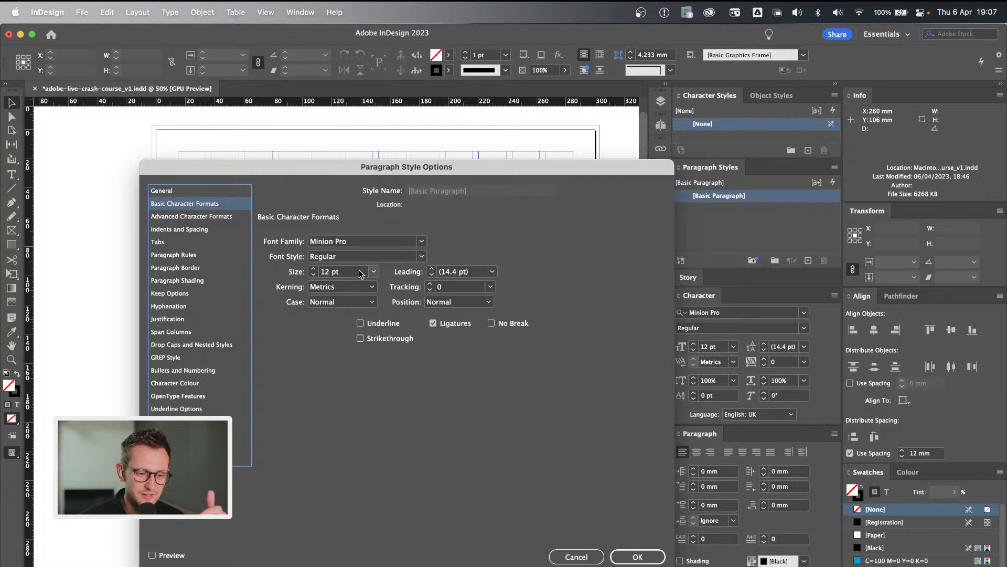
left_click_drag(347, 169, 391, 162)
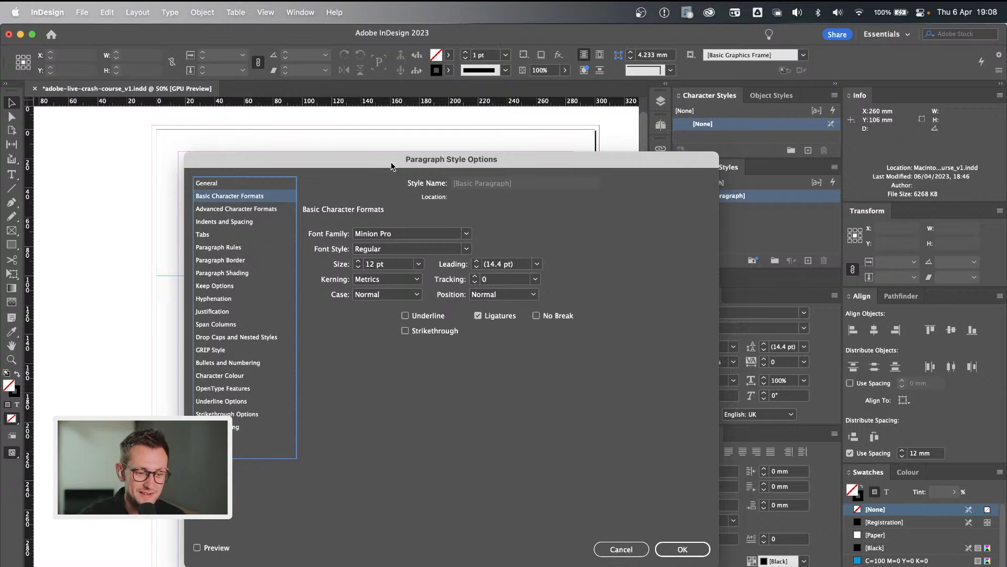
left_click_drag(375, 166, 561, 154)
Set the [Basic Paragraph] font family to Georgia with Preview turned on, and confirm the style options.
left_click(651, 217)
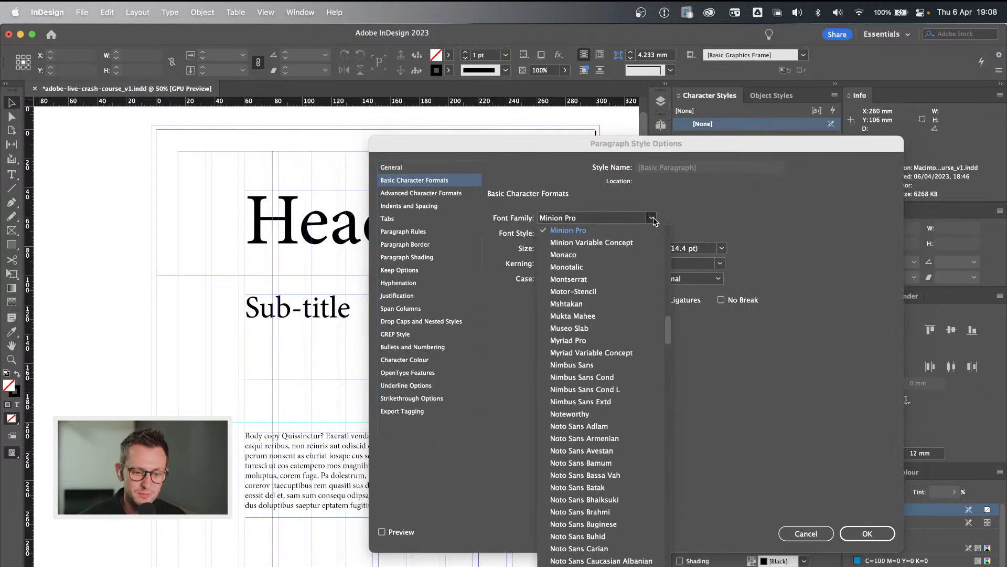
scroll(611, 345, "up", 10)
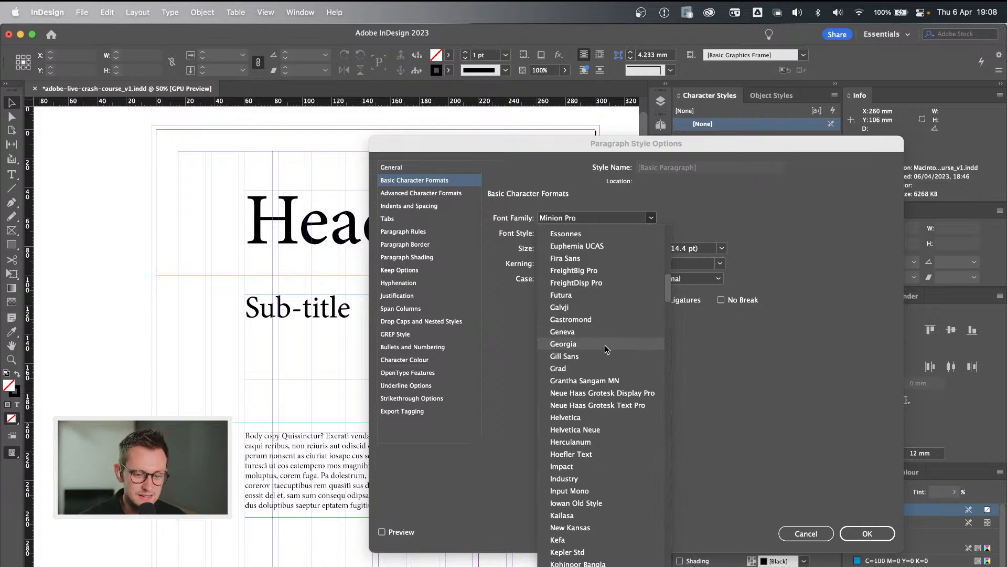
left_click(605, 344)
left_click_drag(528, 141, 585, 140)
left_click(447, 531)
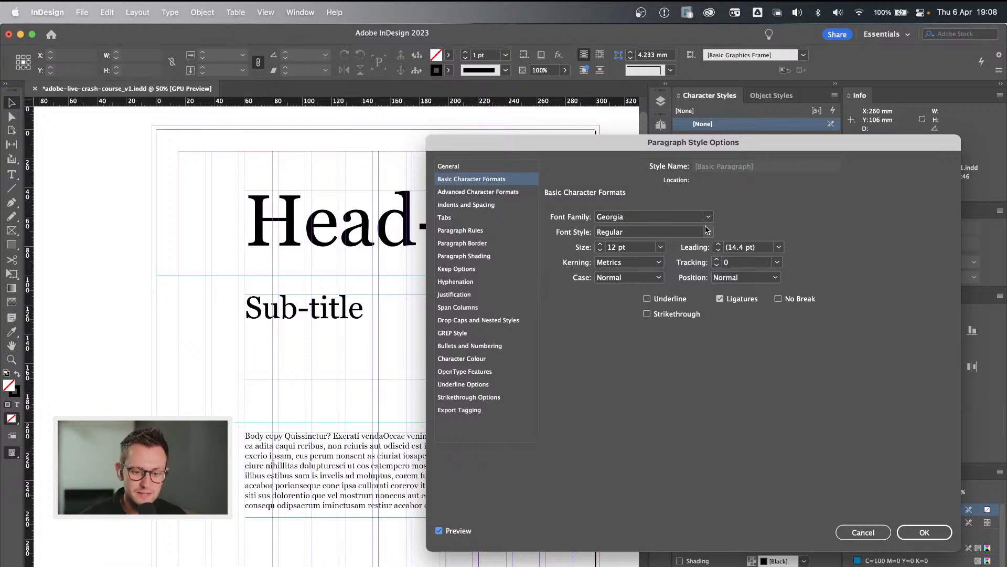
left_click_drag(709, 142, 640, 141)
left_click(855, 531)
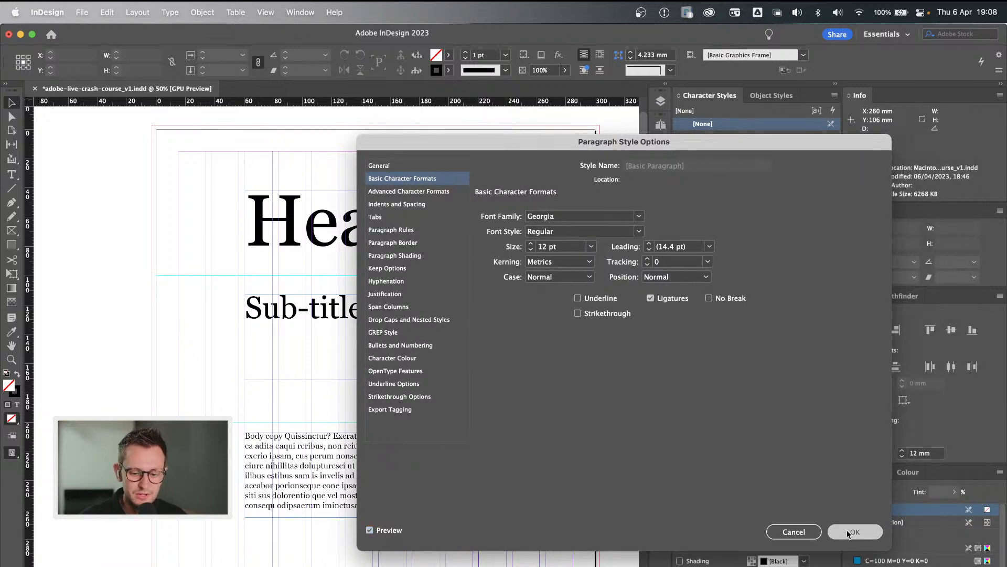
Enlarge the Heading text frame on page 1 to about 186 × 60 mm so the whole word fits, and deselect it.
left_click(488, 251)
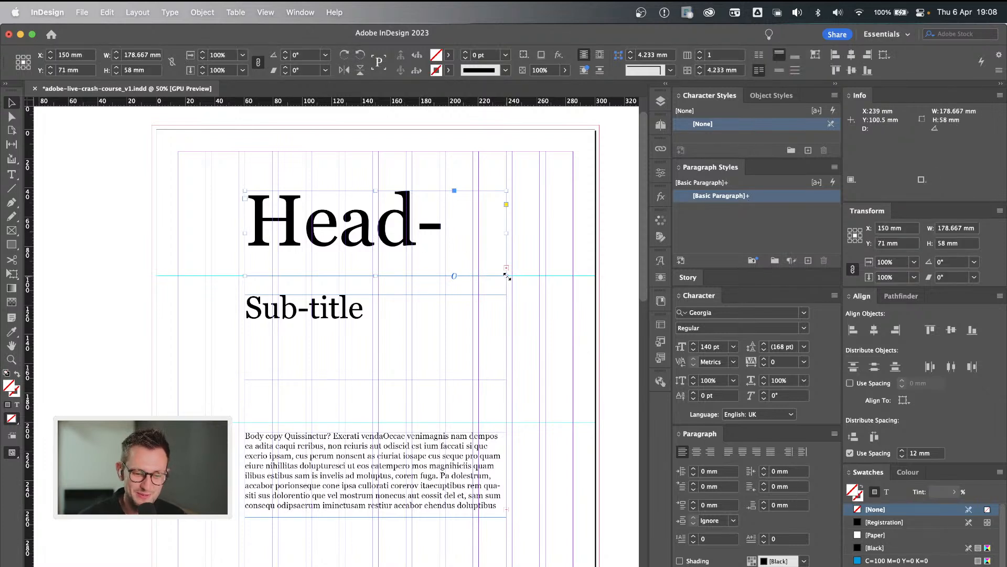
left_click_drag(507, 276, 518, 279)
left_click(560, 299)
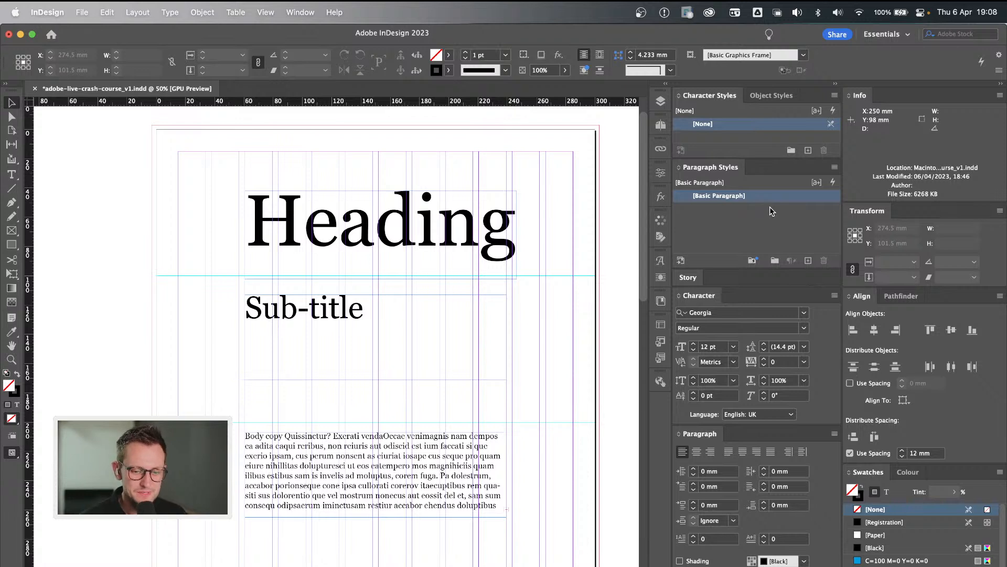
Create a new paragraph style named Heading.
left_click(769, 216)
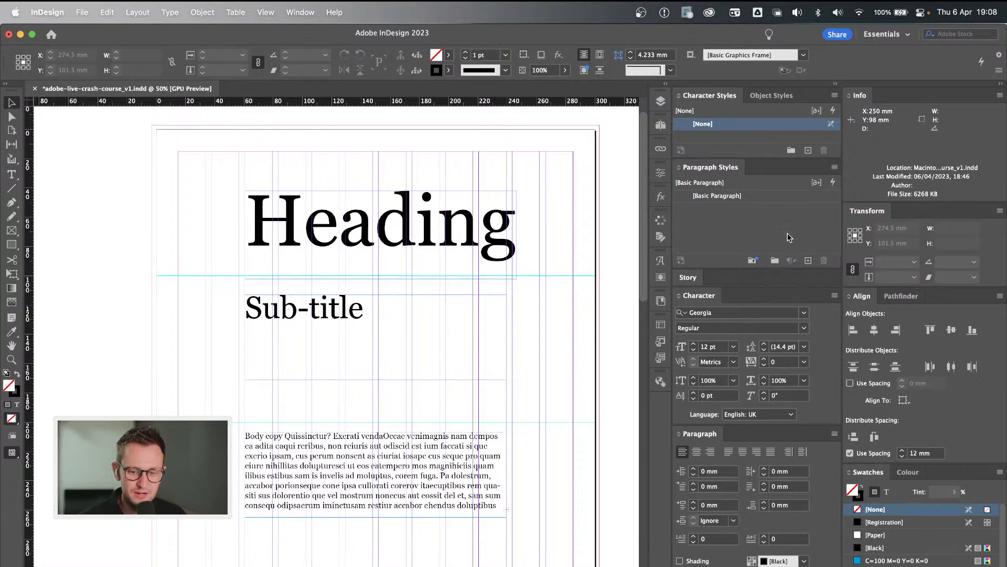
left_click(807, 261)
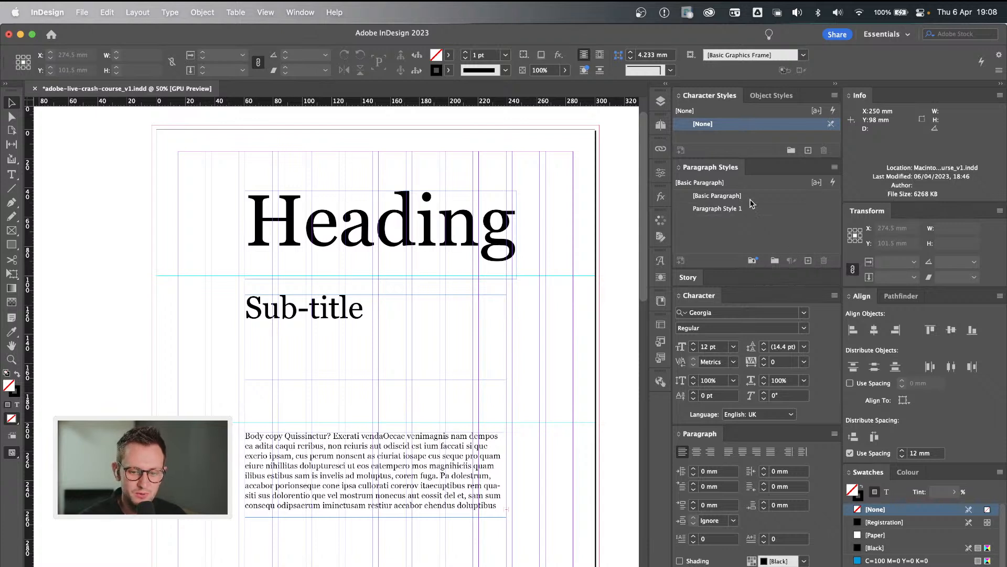
left_click(757, 215)
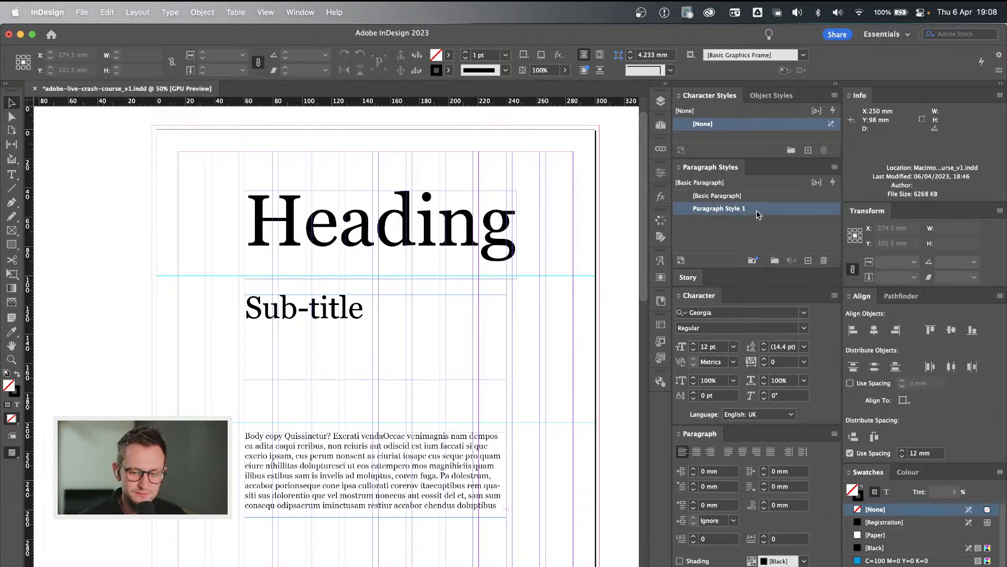
left_click(727, 211)
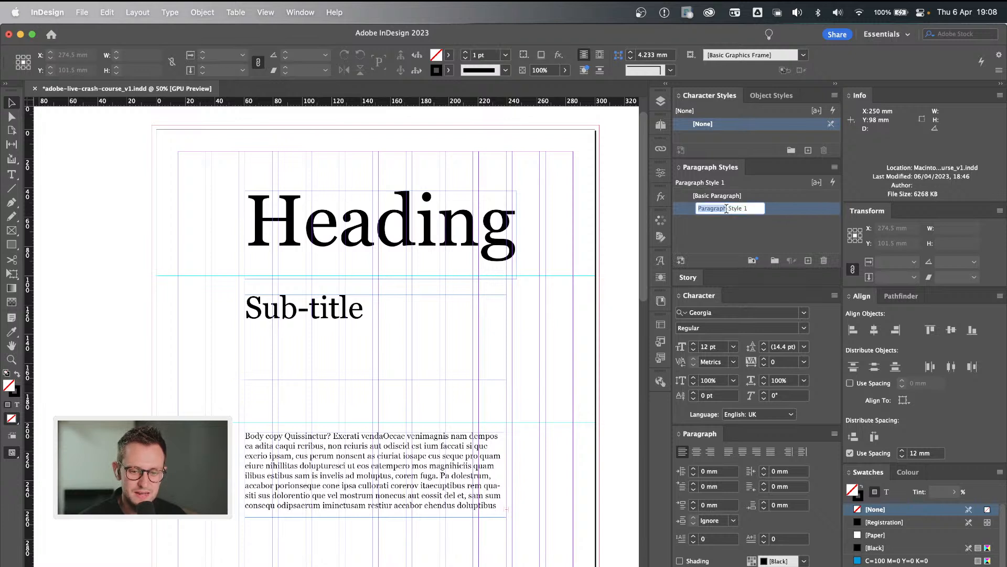
type("Heading")
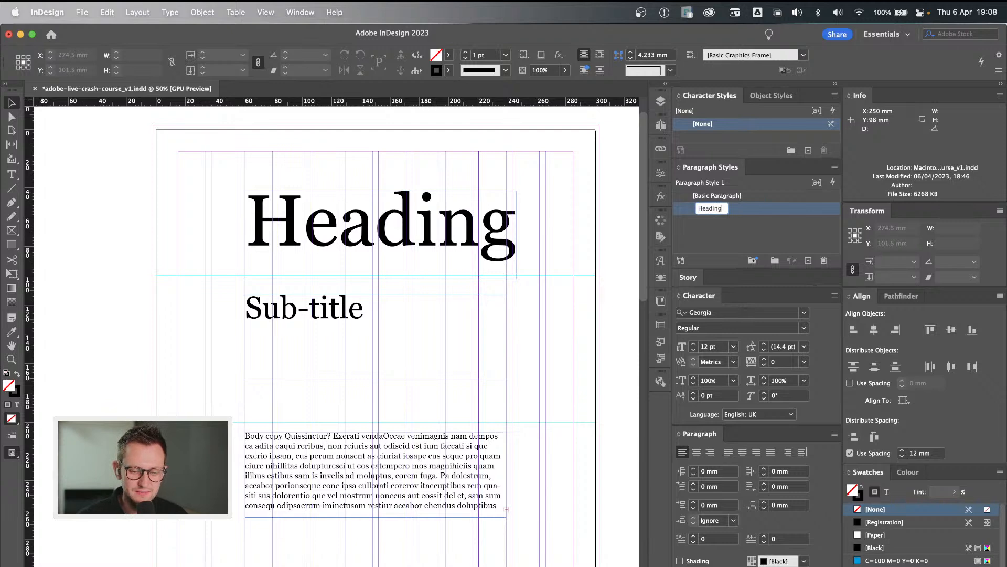
key("Return")
Open the options of the Heading paragraph style and review its character format and Indents and Spacing settings.
double_click(779, 214)
left_click_drag(540, 143, 453, 143)
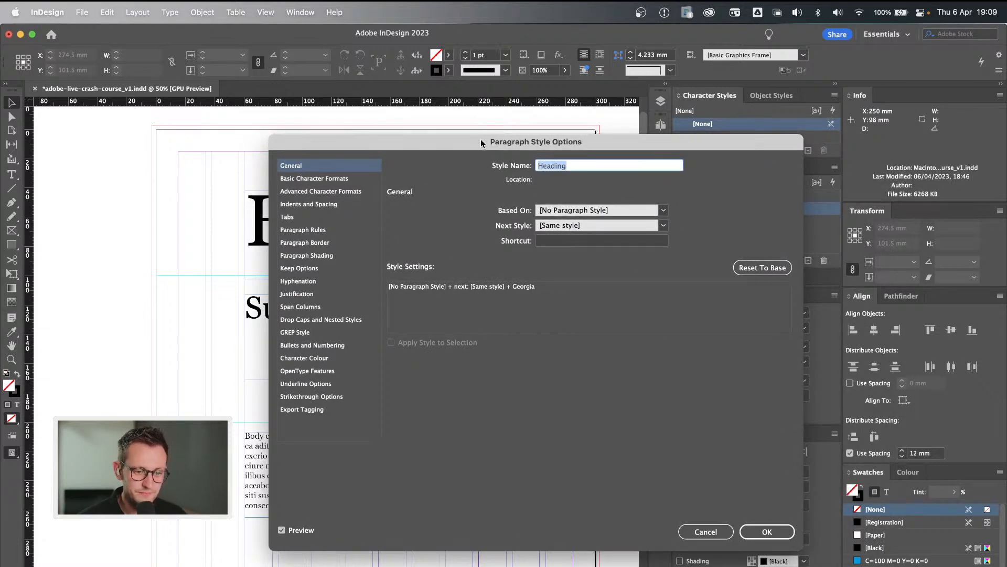
left_click_drag(481, 140, 463, 118)
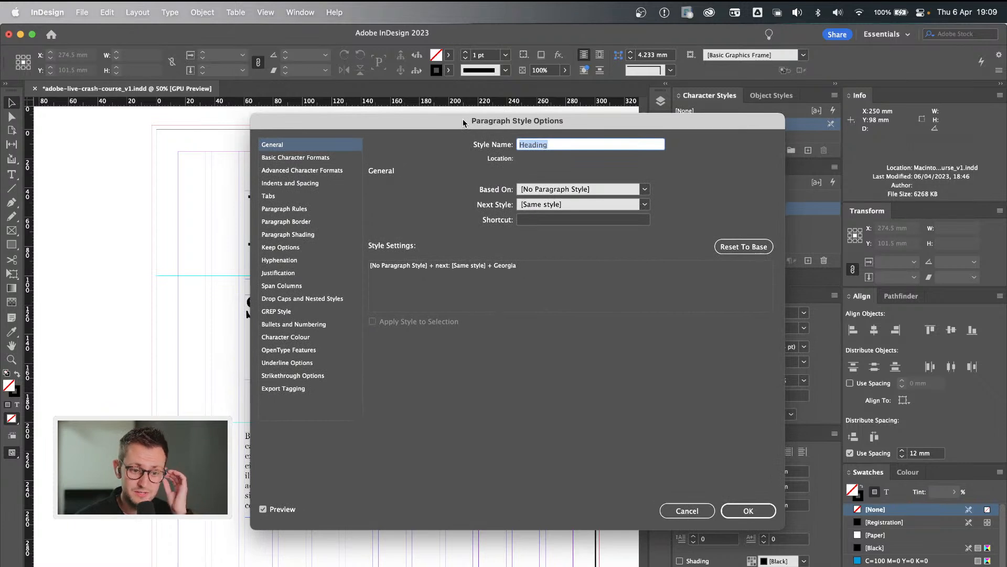
left_click(316, 158)
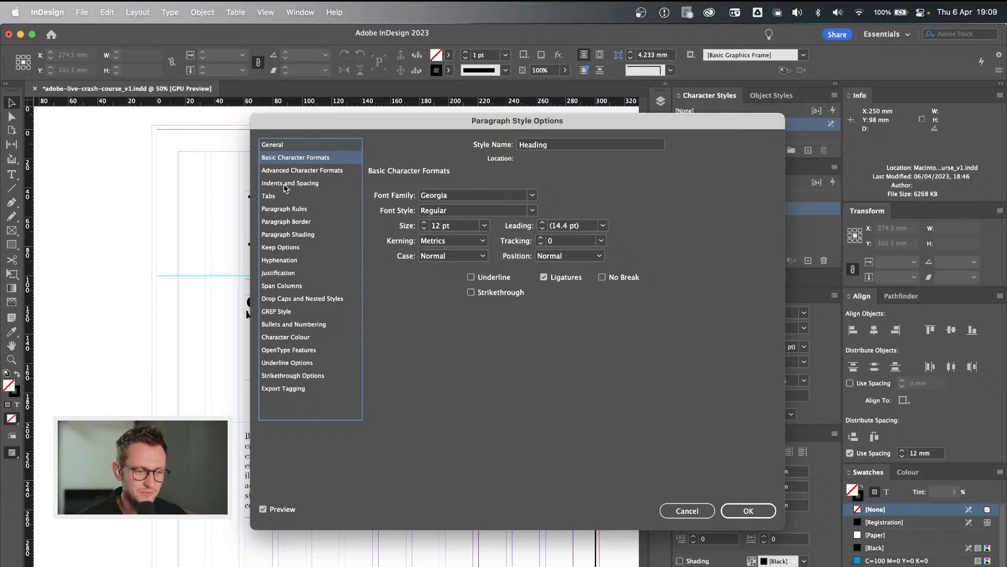
left_click(296, 173)
left_click(295, 184)
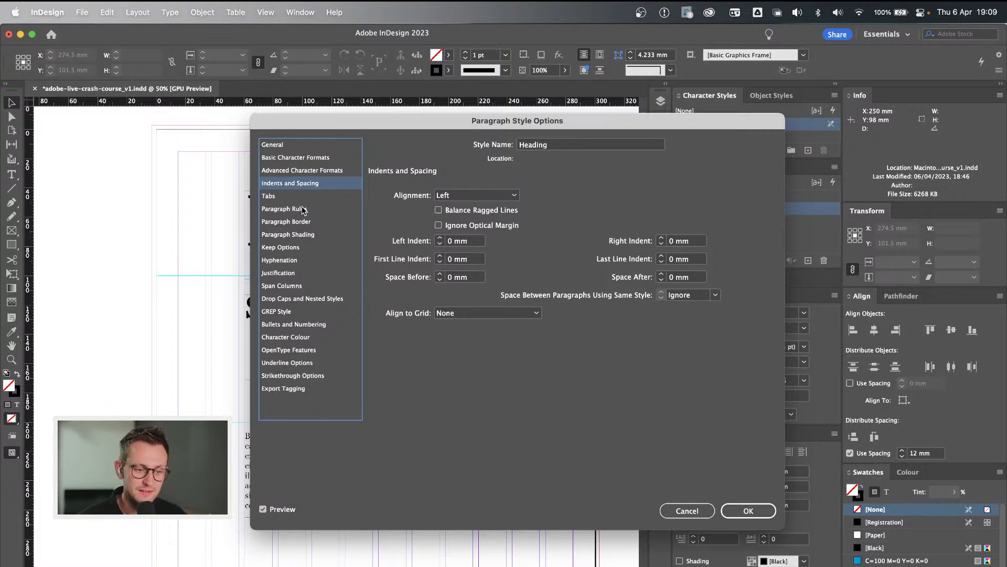
Set the Heading paragraph style's font family to Lust and its font style to Display.
left_click(300, 157)
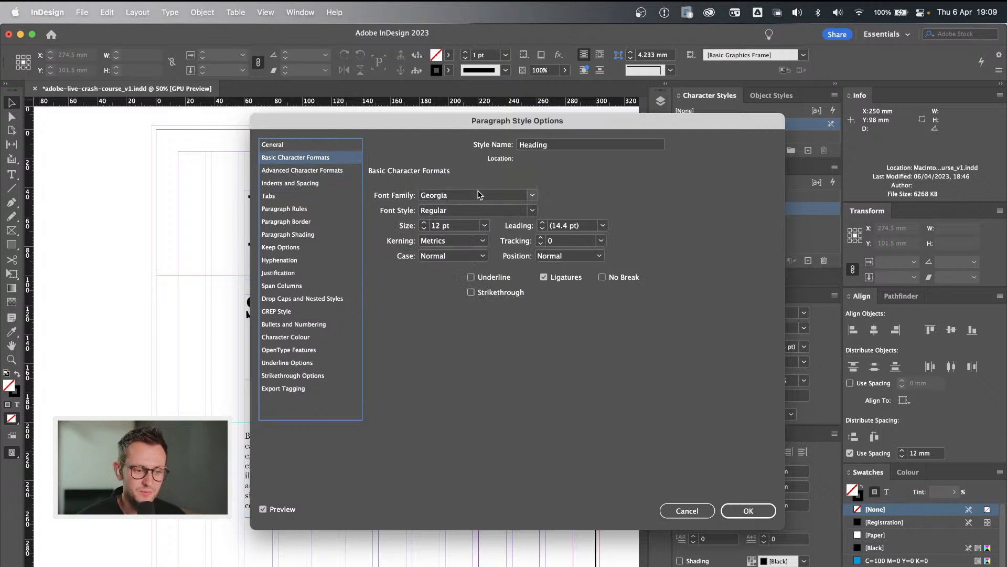
left_click(534, 195)
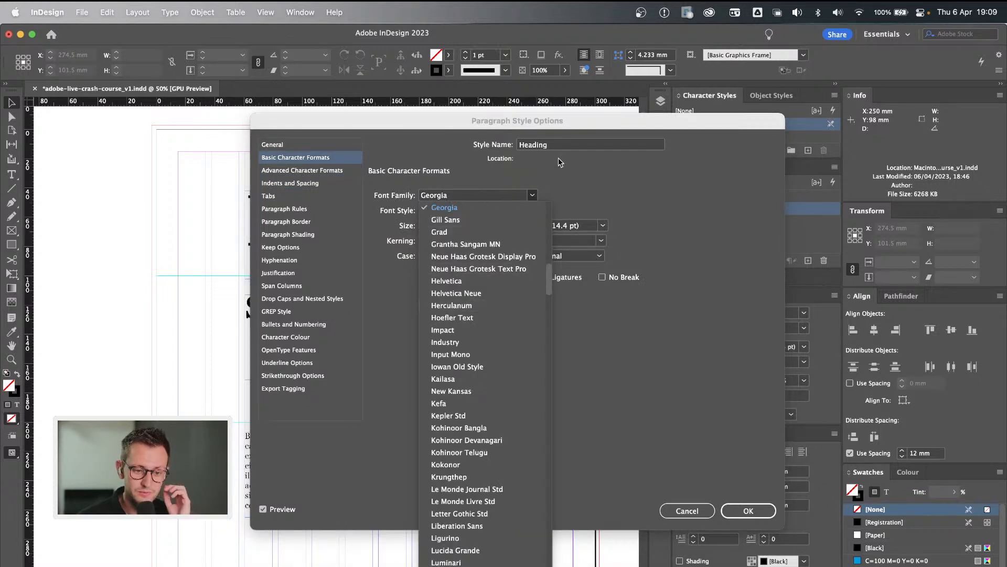
left_click(458, 137)
left_click_drag(455, 119, 574, 122)
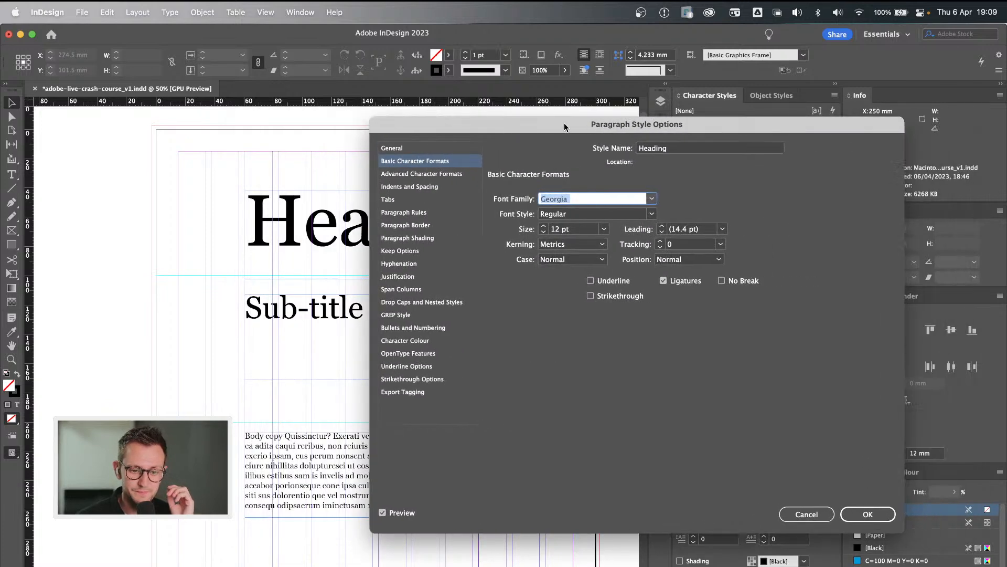
left_click(652, 199)
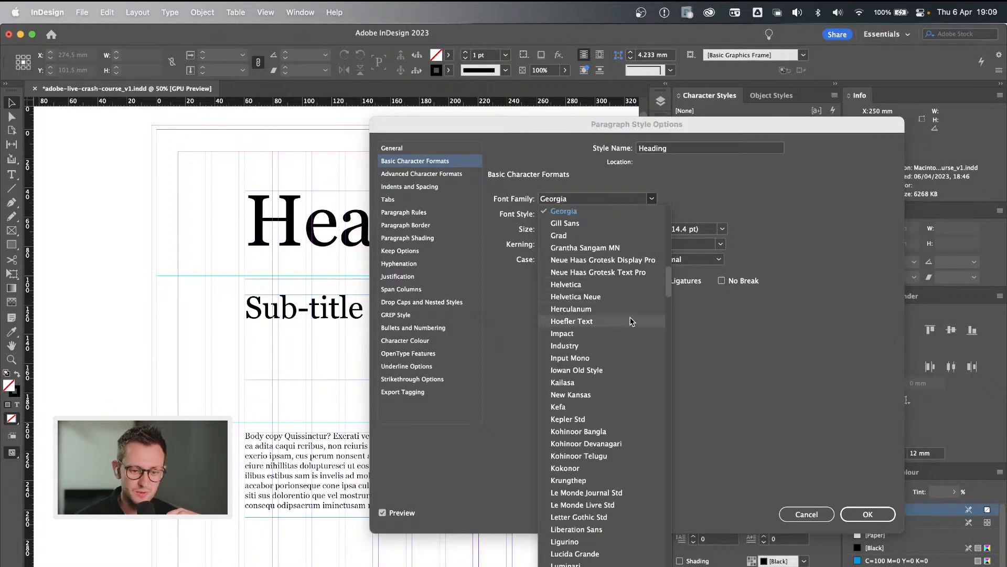
scroll(617, 375, "down", 5)
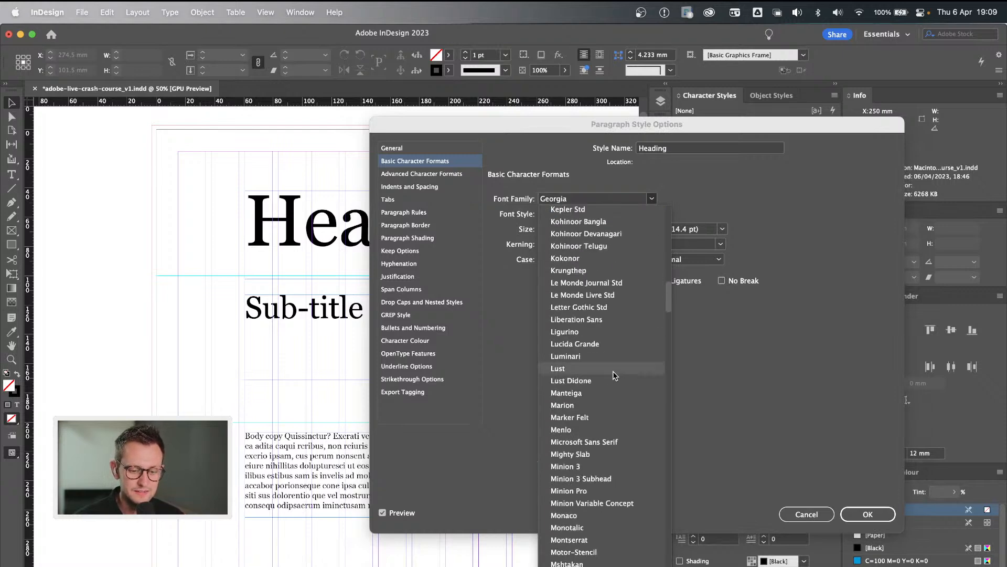
left_click(613, 371)
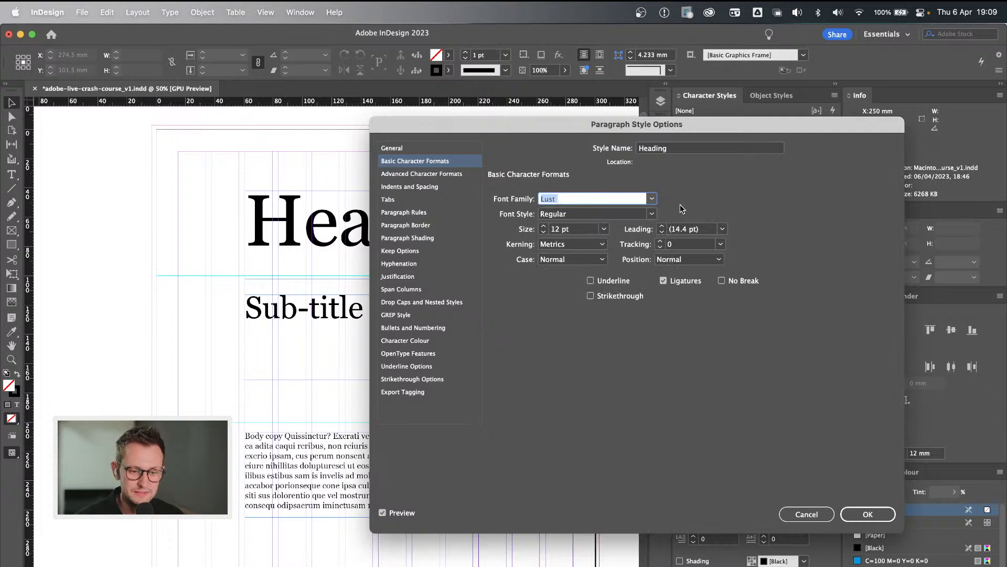
left_click(652, 214)
left_click(563, 251)
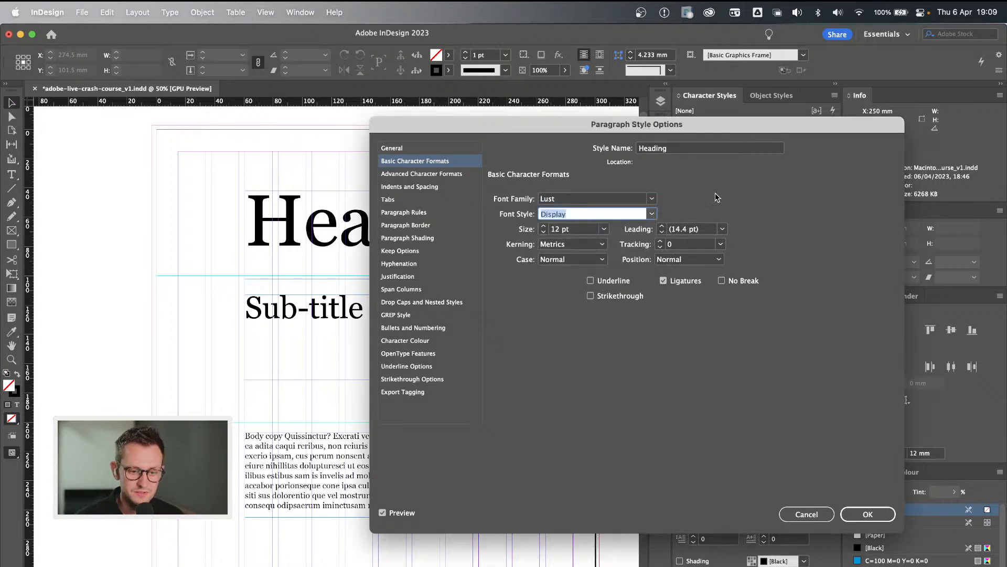
Set the Heading paragraph style's font size to 120 pt and confirm the style options.
left_click(556, 232)
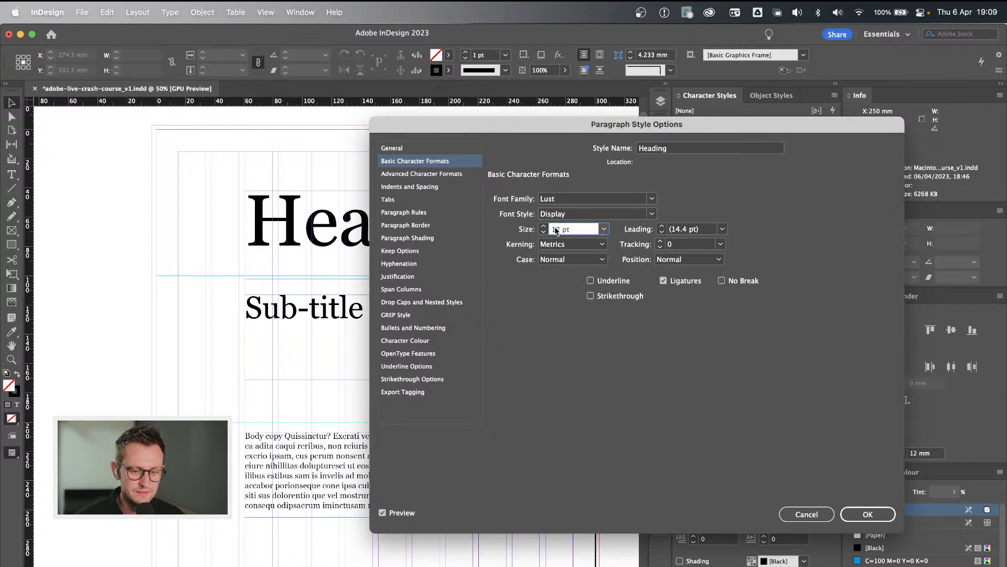
type("0")
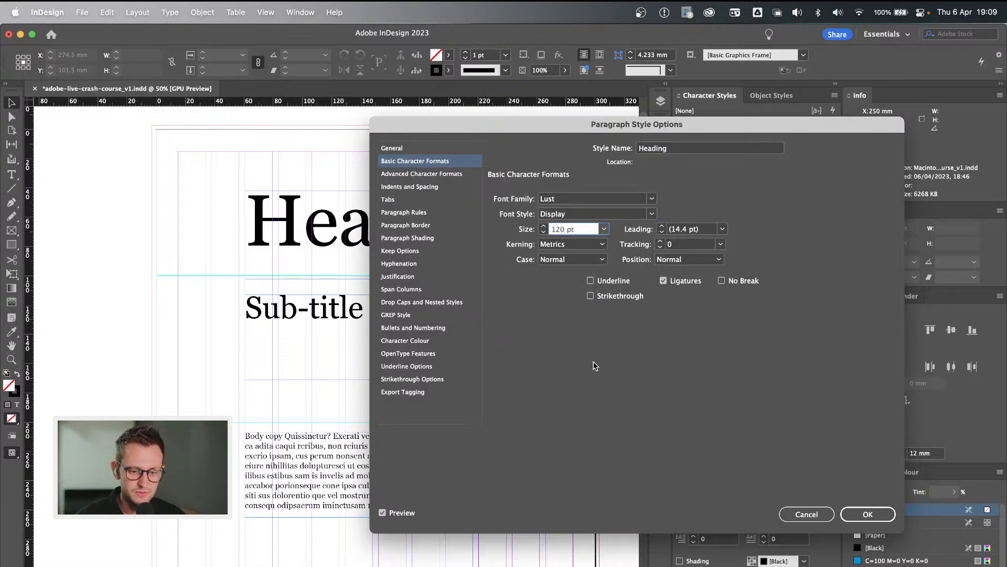
key("Return")
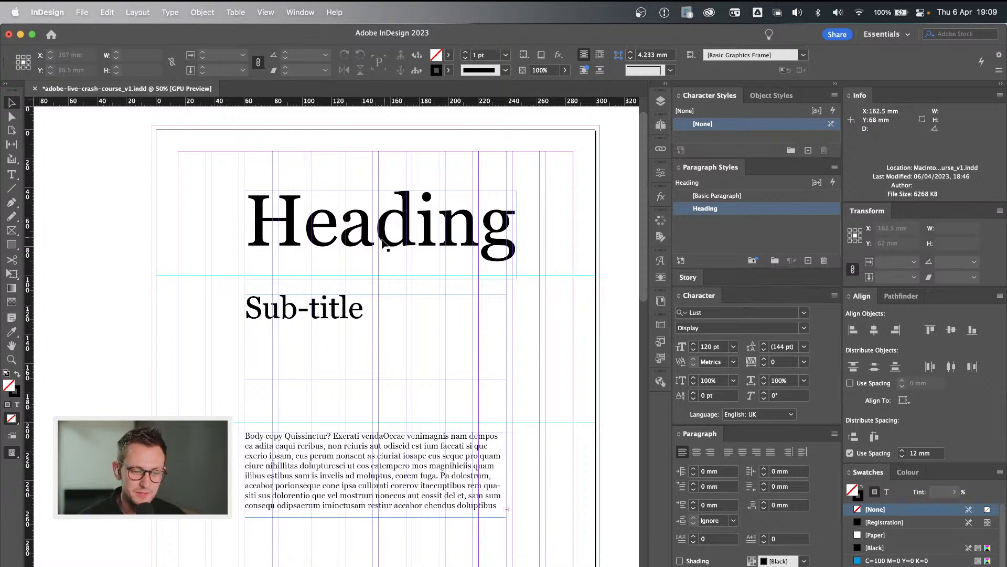
Move the heading's text frame on the first page up and left, to about X 127 mm, Y 61 mm.
left_click(360, 227)
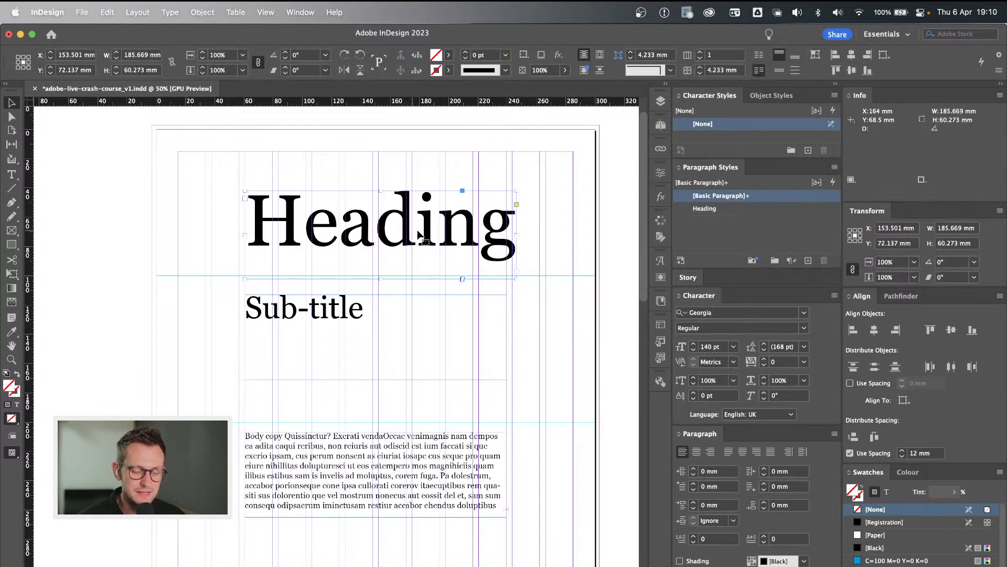
mouse_move(405, 232)
left_mouse_down()
mouse_move(410, 213)
mouse_move(367, 210)
mouse_move(401, 220)
mouse_move(396, 226)
left_mouse_up()
key("super+z")
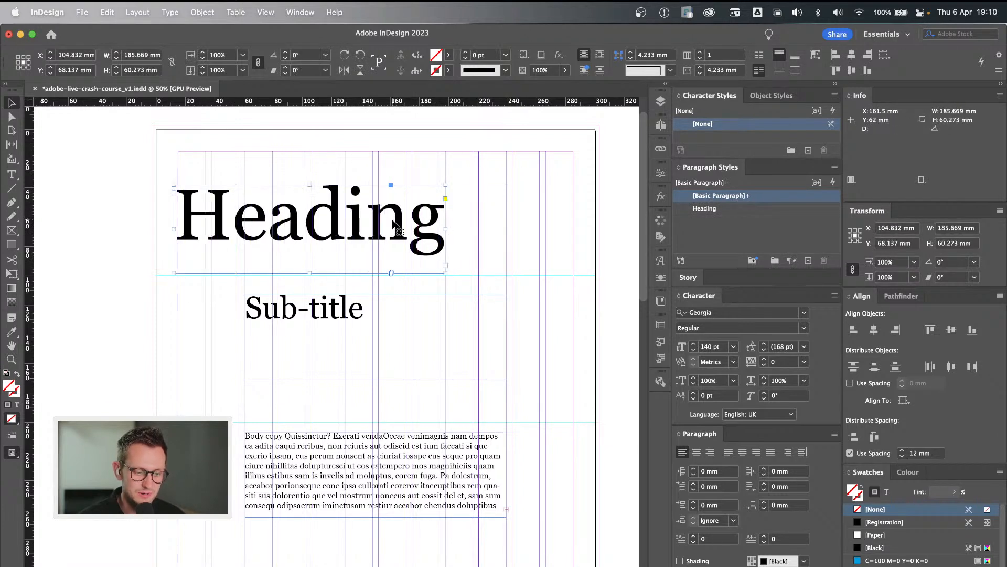
key("super+z")
Apply the Heading paragraph style to the heading text on the first page.
double_click(405, 218)
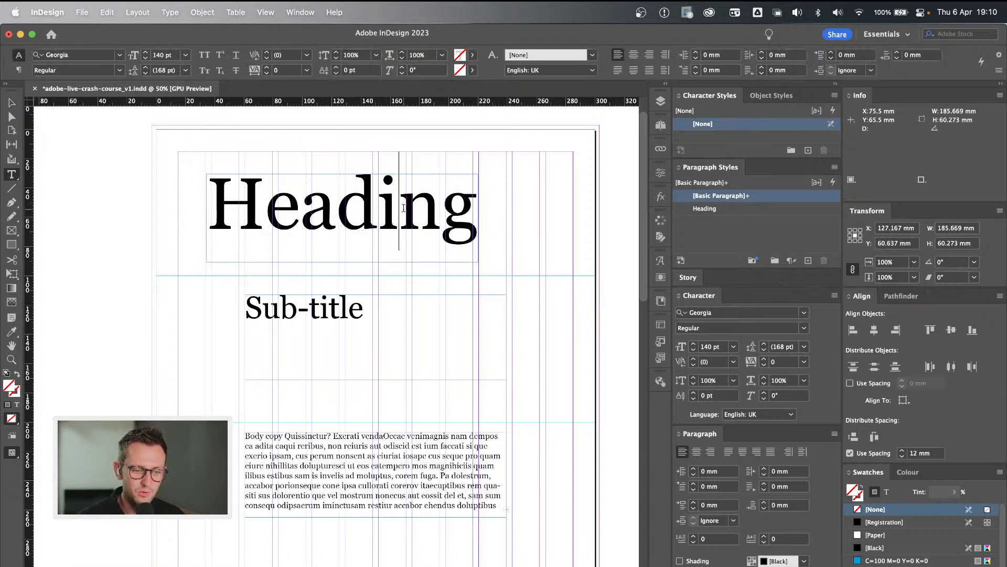
left_click_drag(301, 212, 478, 212)
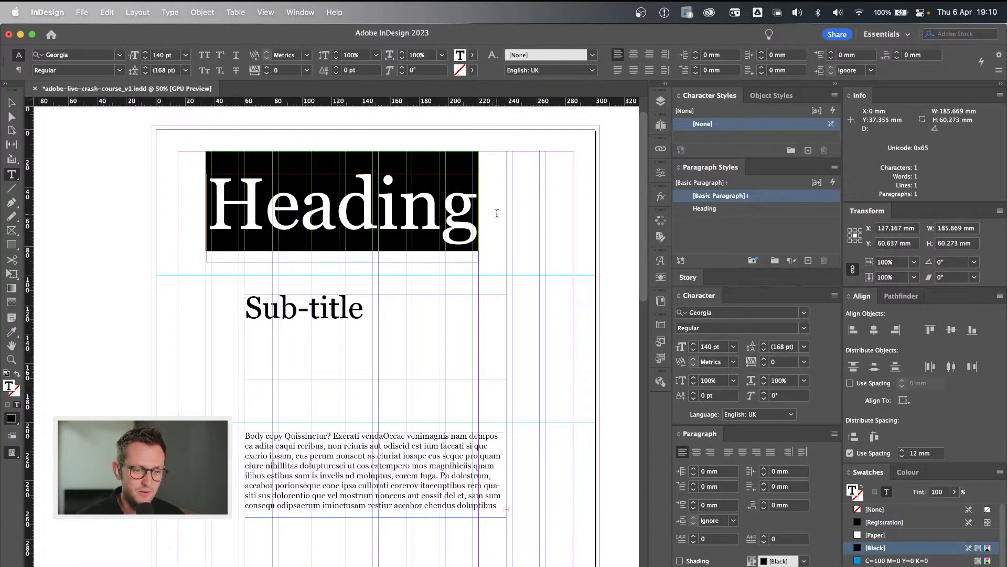
left_click(445, 205)
double_click(445, 205)
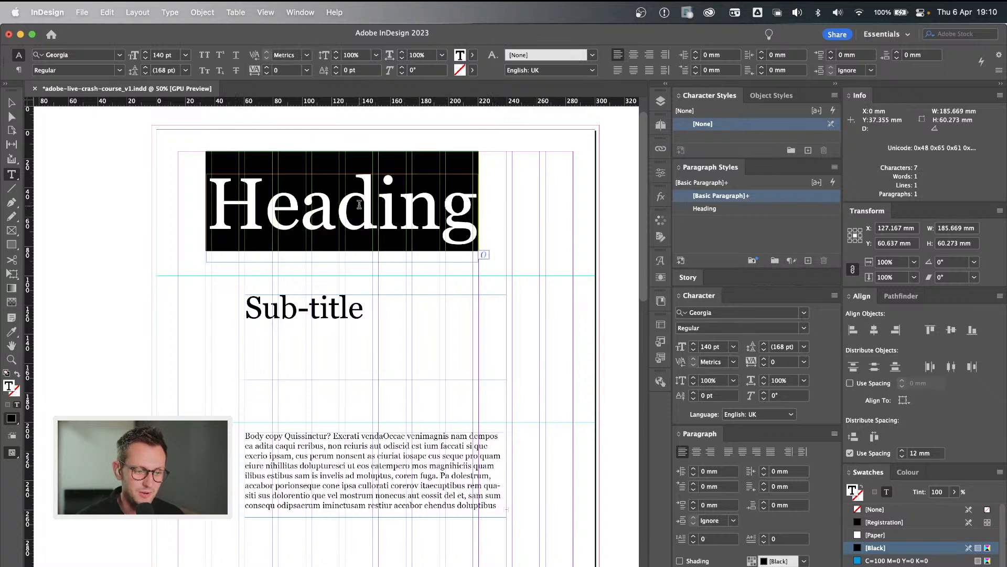
left_click(444, 223)
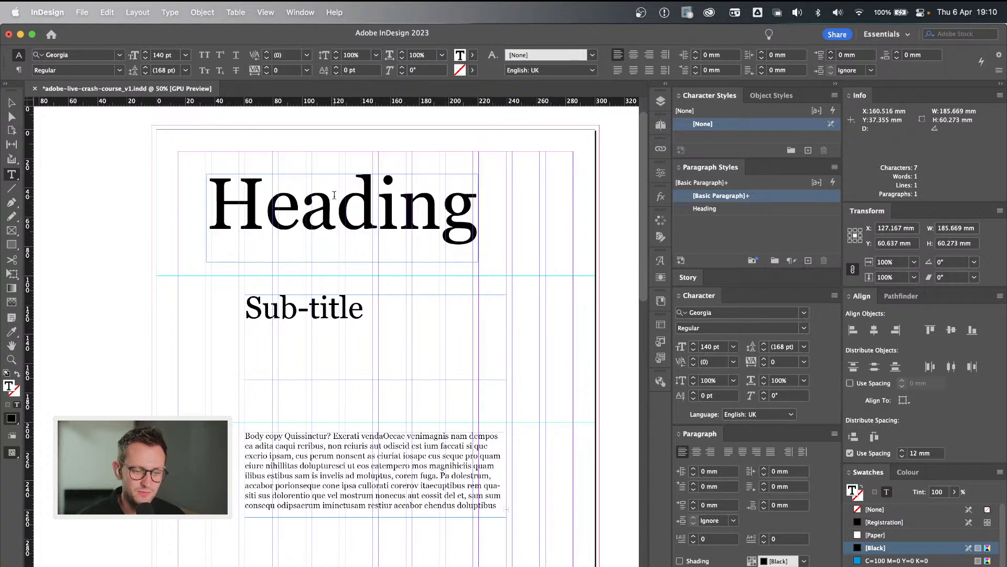
left_click(754, 209)
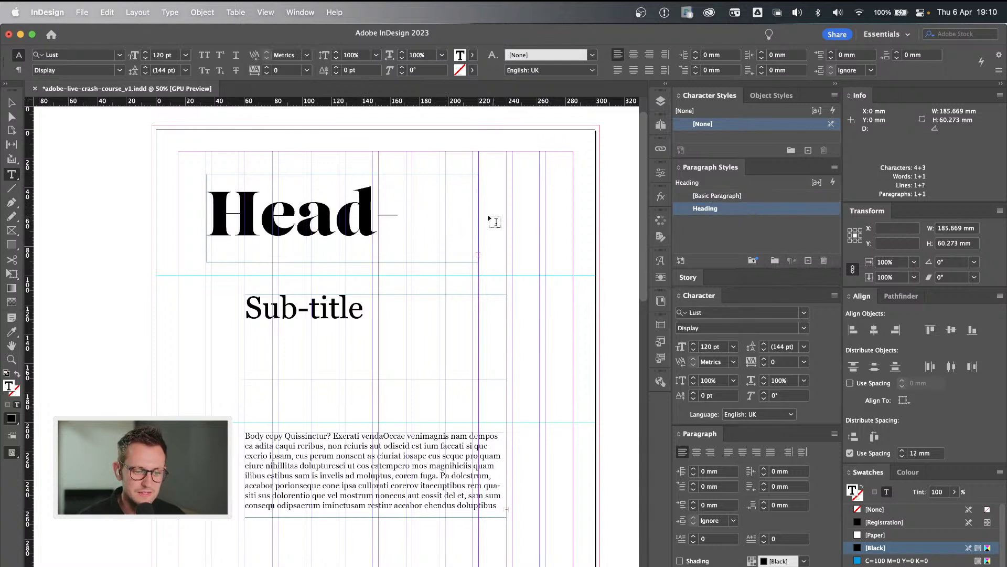
Widen the heading's text frame to about 230 mm so the whole word fits, and save the document.
left_click_drag(478, 217, 544, 217)
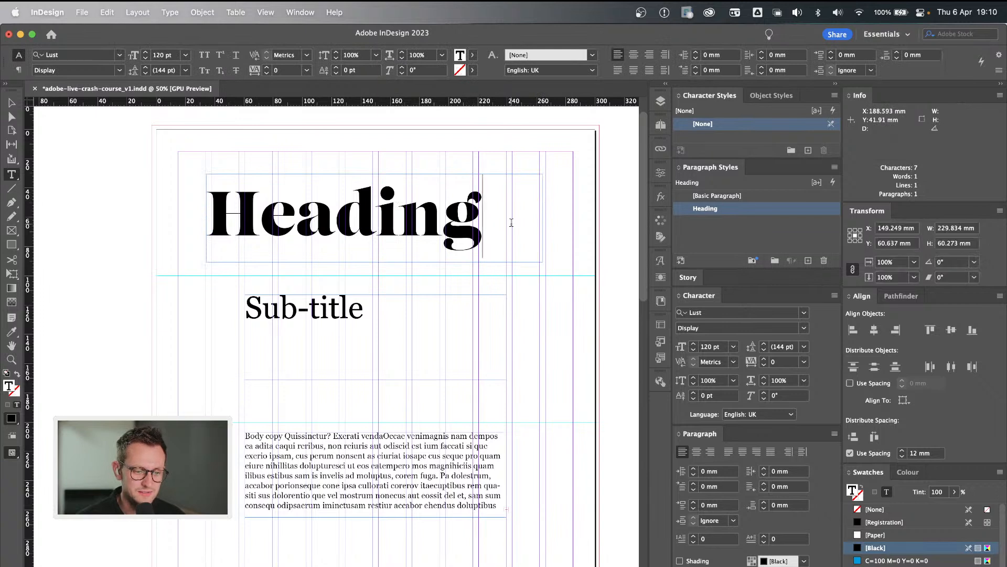
left_click(599, 214)
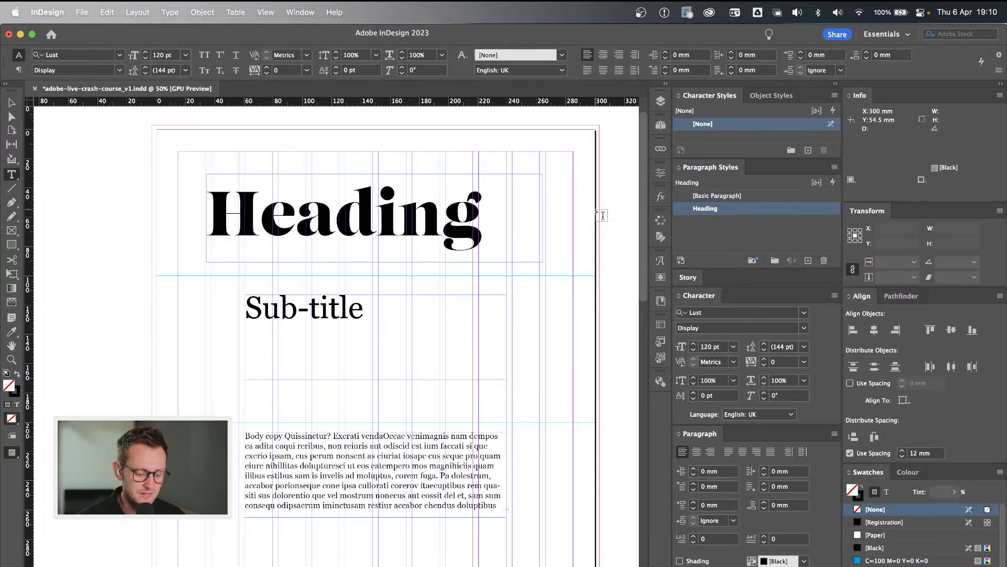
key("v")
key("super+s")
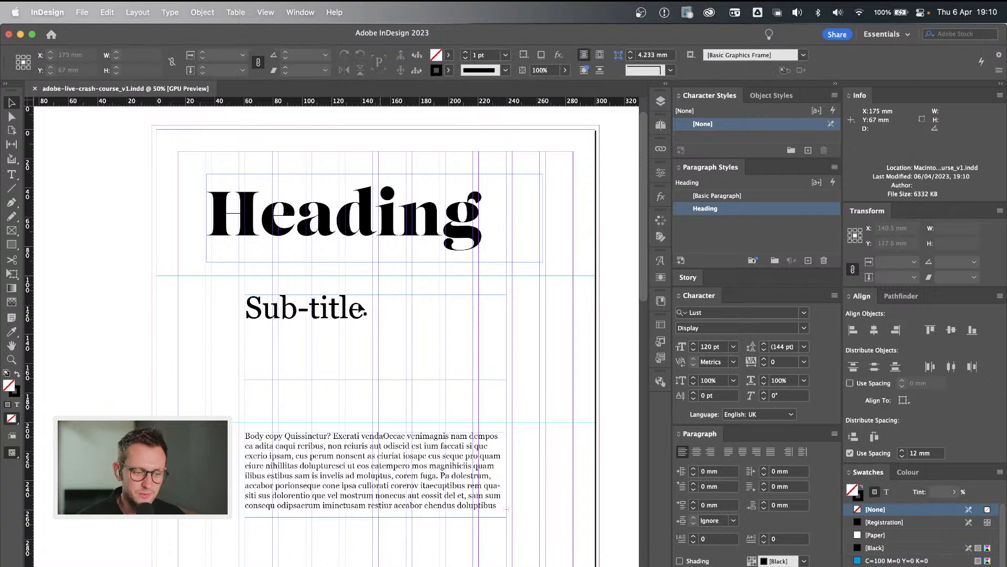
Try the Heading paragraph style on the Sub-title text frame and undo it.
left_click(312, 313)
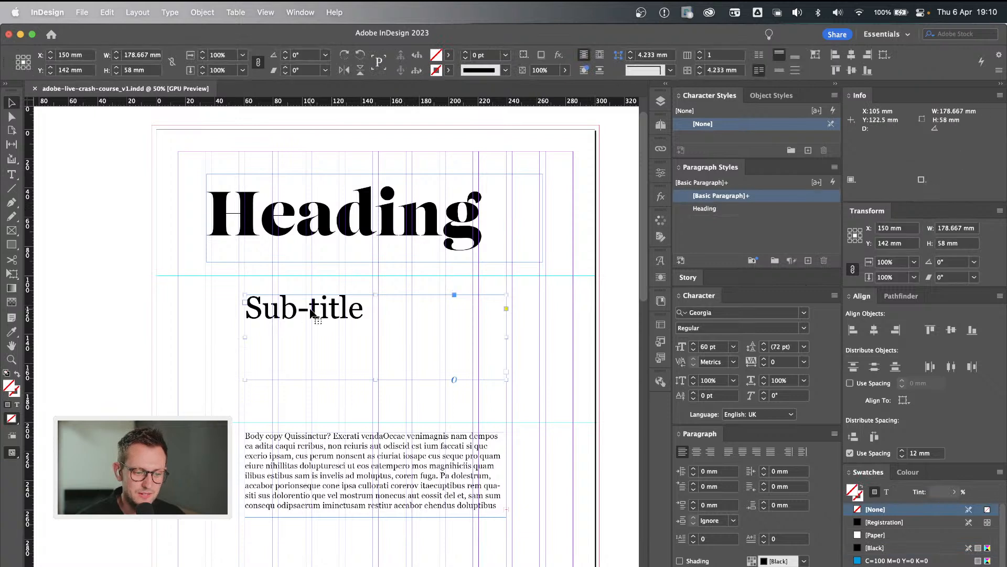
left_click(783, 211)
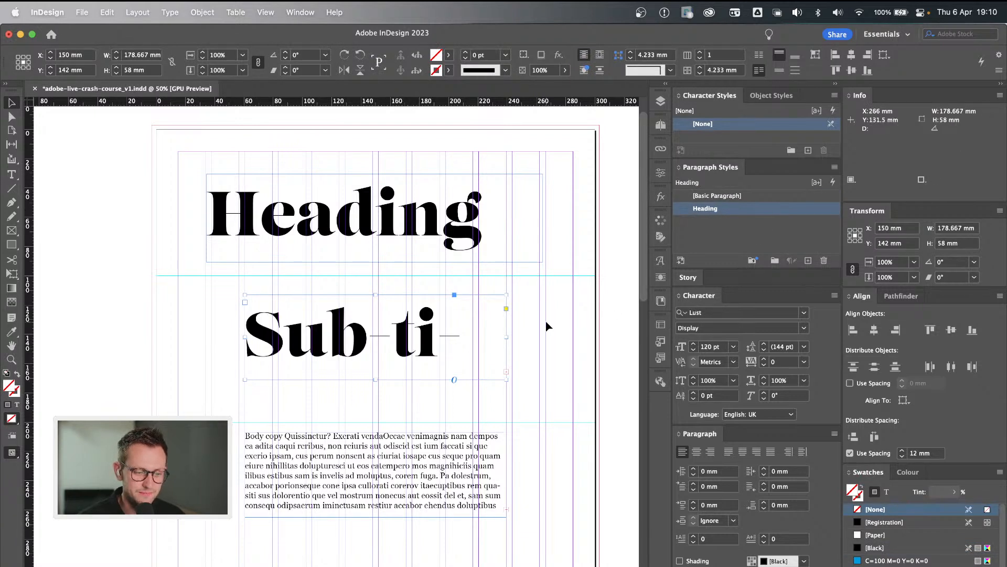
key("super+z")
left_click(558, 294)
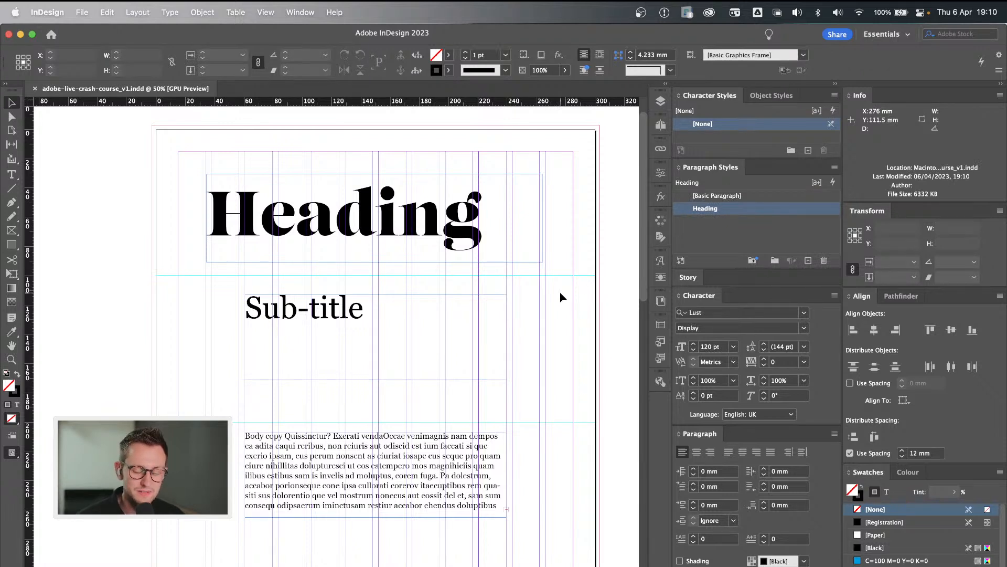
Apply the Heading paragraph style to the other page's heading and widen its text frame to fit the word.
scroll(561, 297, "down", 12)
scroll(560, 297, "left", 8)
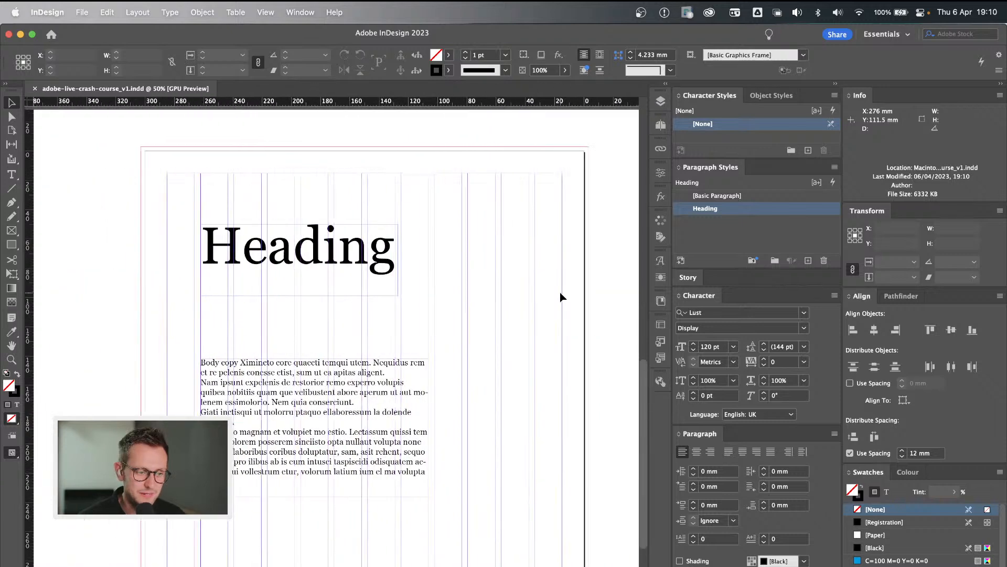
left_click(354, 278)
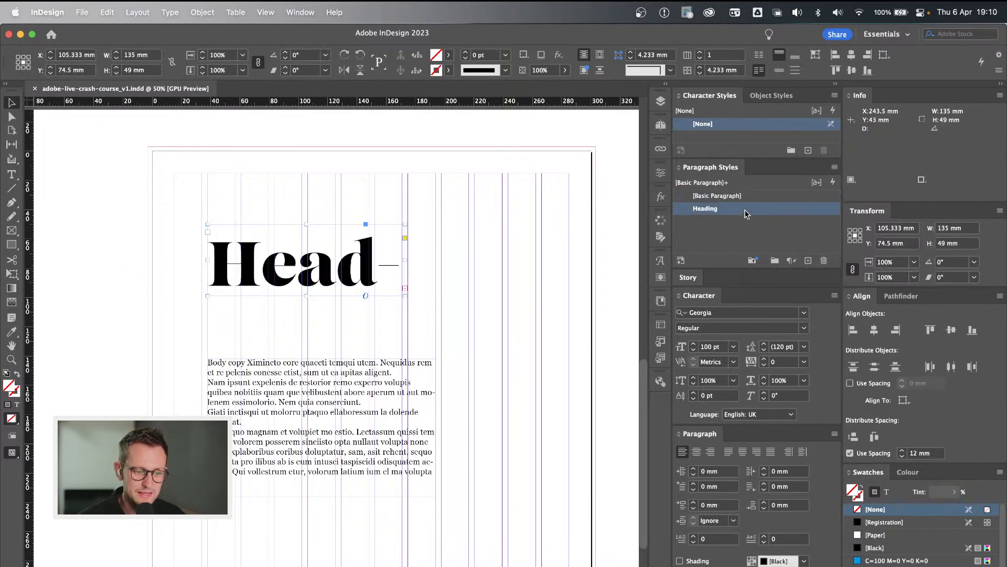
left_click_drag(406, 261, 503, 261)
left_click(527, 264)
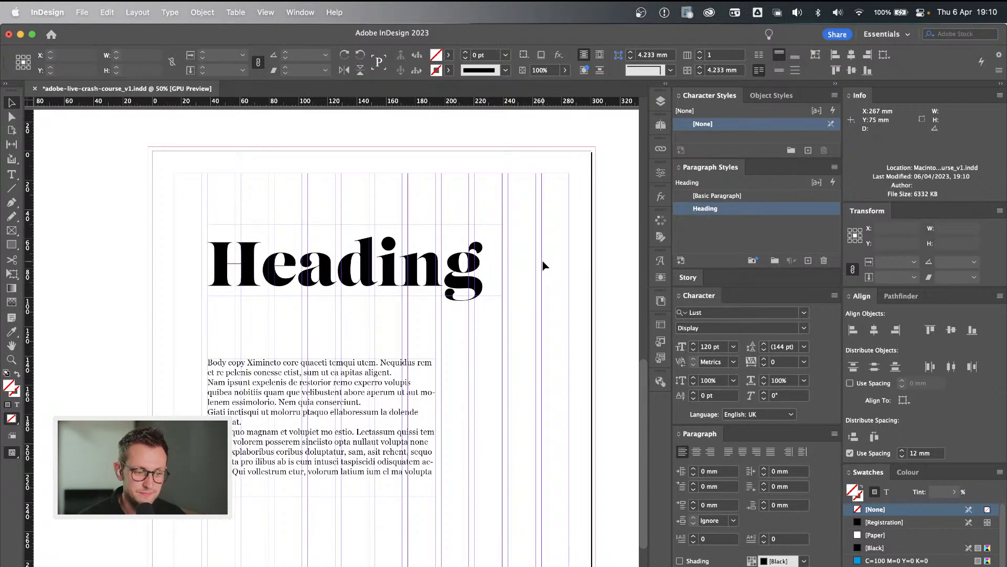
Set the Heading paragraph style's font size to 100 pt and confirm the style options.
double_click(758, 210)
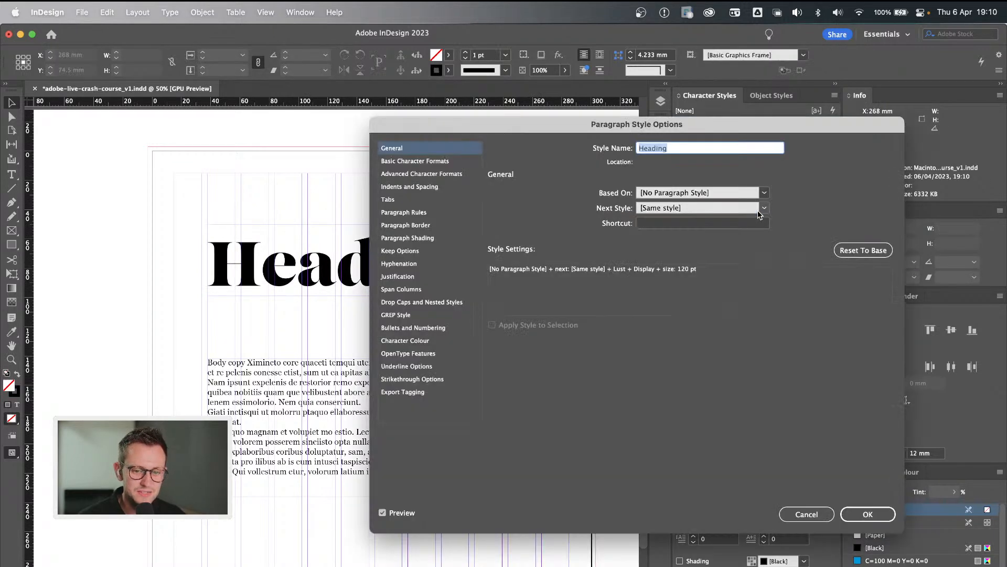
left_click(427, 163)
double_click(553, 230)
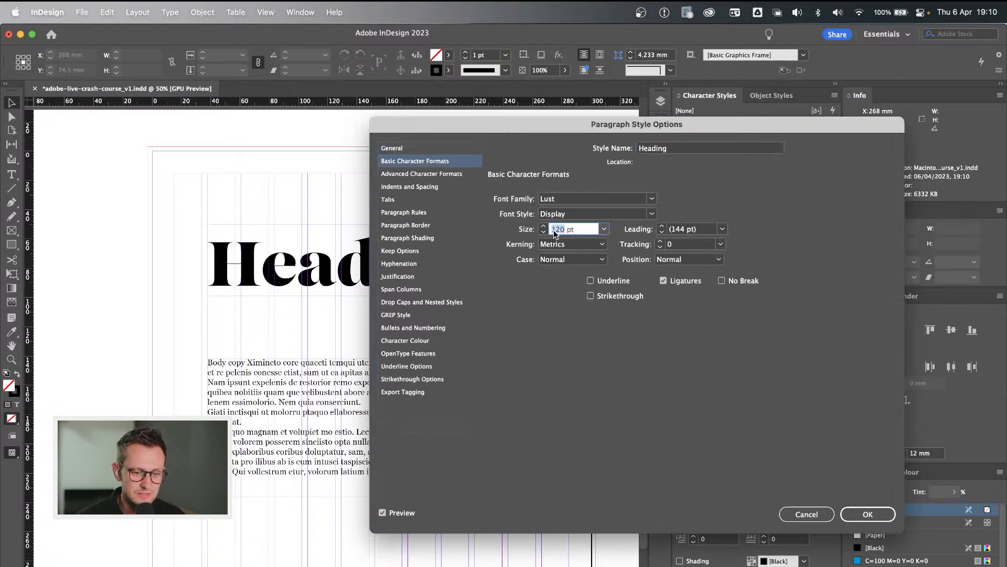
type("100")
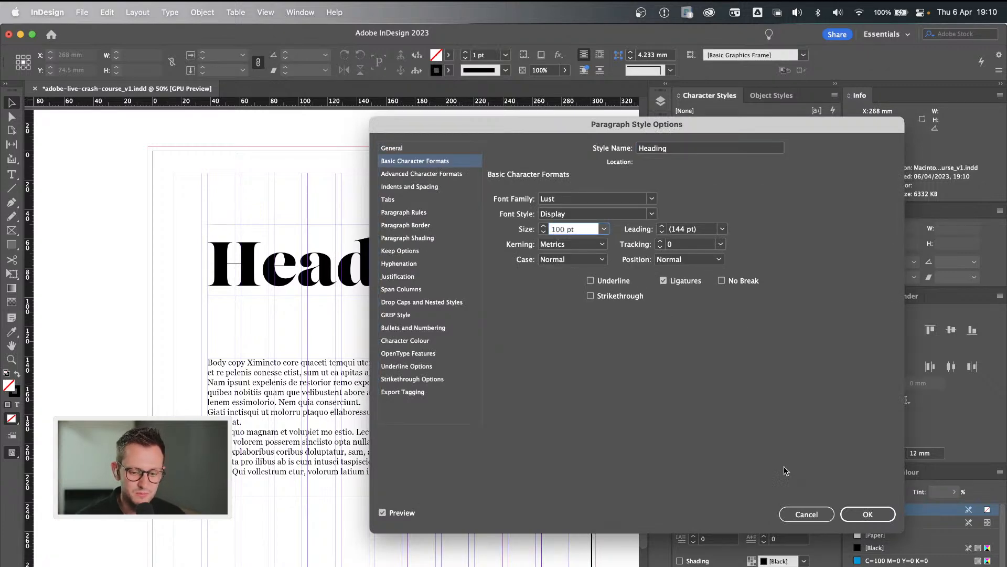
left_click(858, 512)
Return to the first page and review its restyled heading, Sub-title and body copy text frames.
scroll(449, 191, "up", 10)
scroll(449, 191, "right", 5)
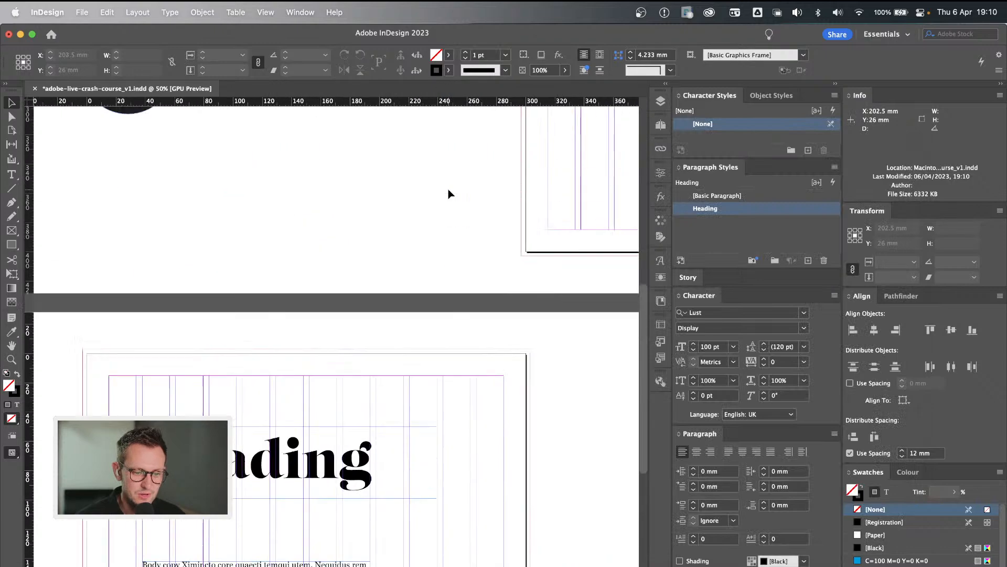
scroll(449, 194, "up", 2)
left_click(471, 216)
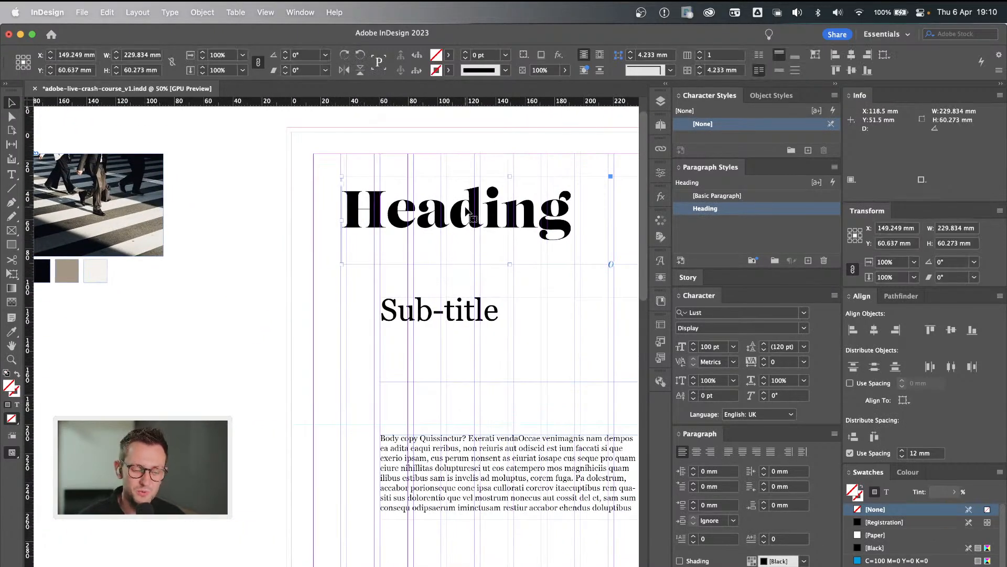
scroll(473, 218, "up", 1)
scroll(473, 217, "right", 3)
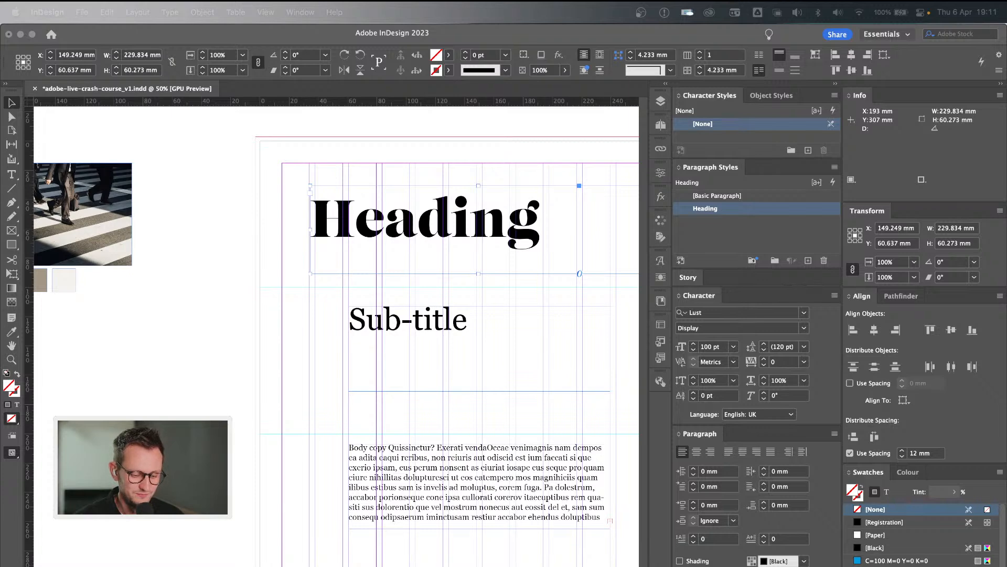
key("super+Tab")
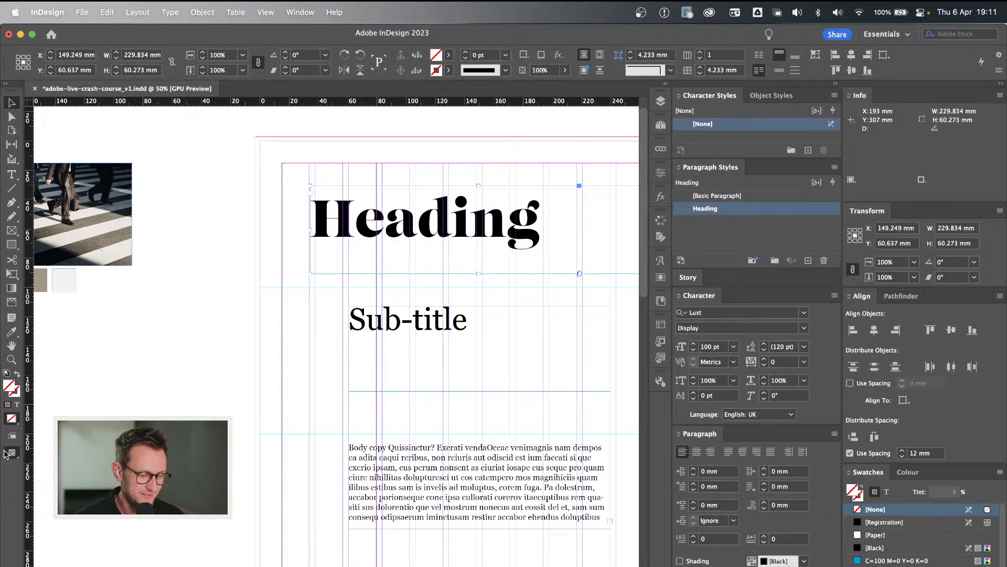
left_click(252, 353)
scroll(252, 353, "right", 3)
scroll(252, 353, "down", 1)
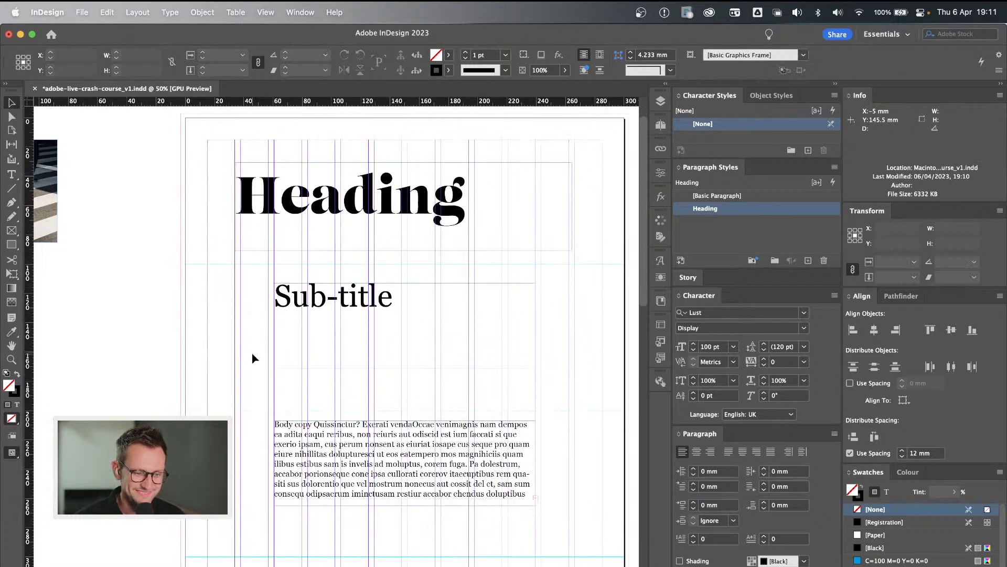
left_click(405, 484)
left_click(428, 361)
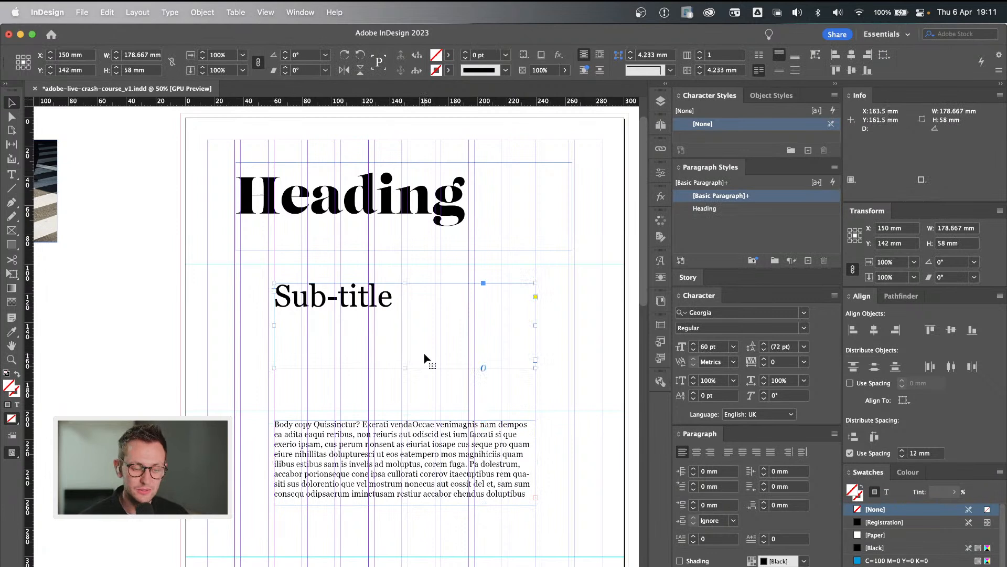
left_click(405, 207)
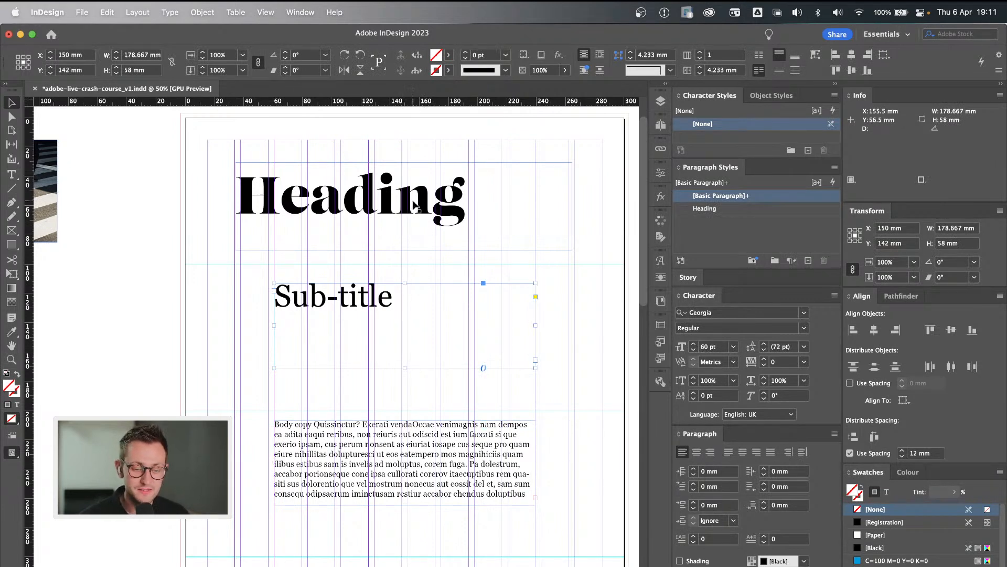
left_click(140, 264)
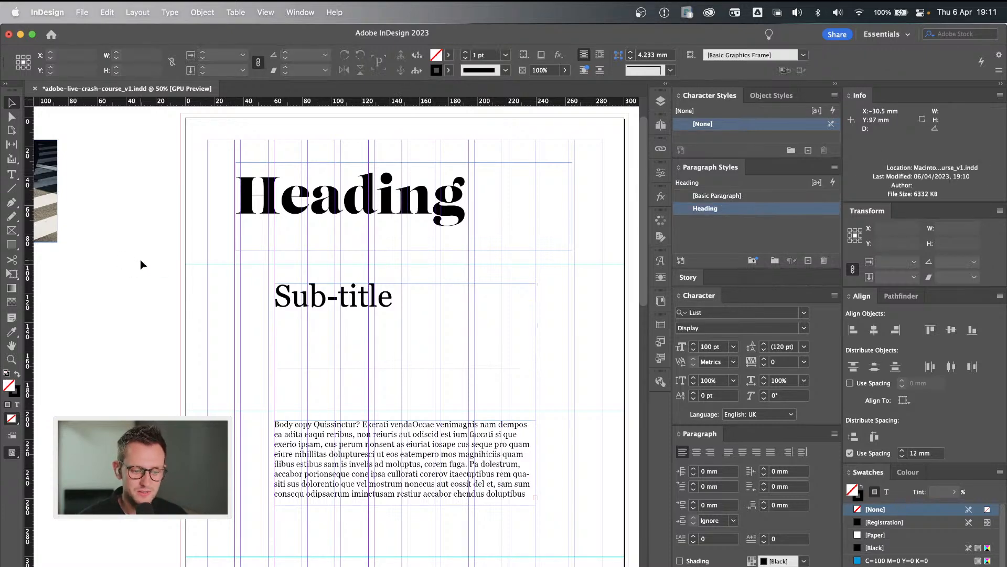
Examine the unstyled Tokyo title, subtitle, body and special features text frames on the pasteboard beside the first page.
scroll(462, 320, "down", 2)
scroll(461, 320, "right", 2)
key("super+minus")
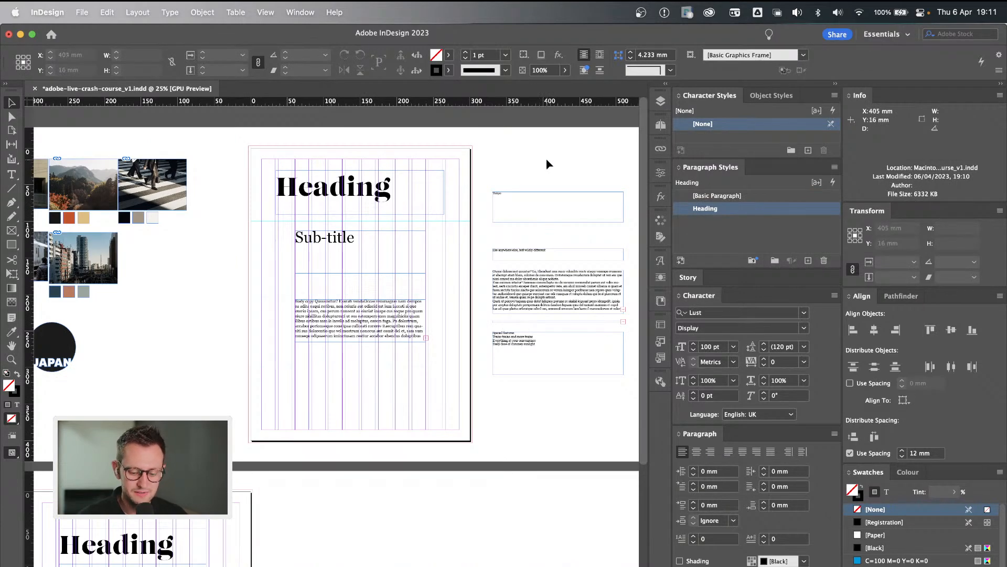
key("super+equal")
scroll(546, 159, "up", 5)
scroll(546, 159, "right", 10)
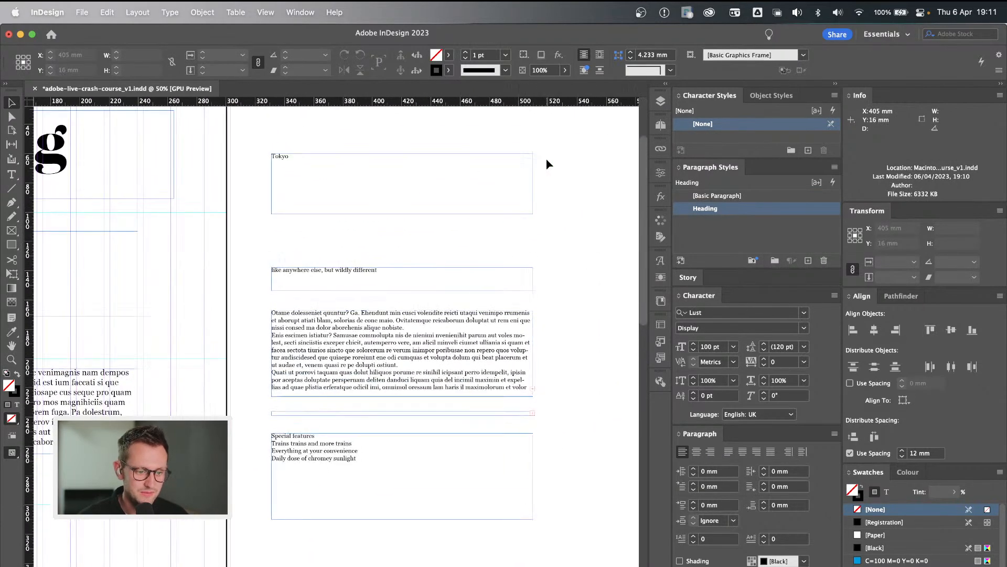
left_click(411, 212)
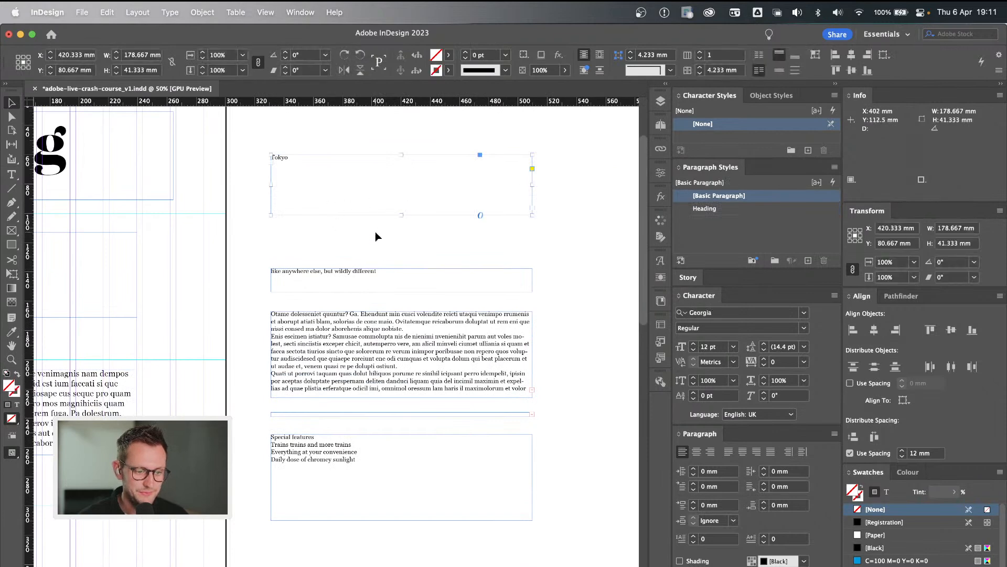
left_click(315, 228)
Examine the photos, their colour swatches and the Tokyo and Japan badges on the pasteboard.
scroll(508, 223, "left", 20)
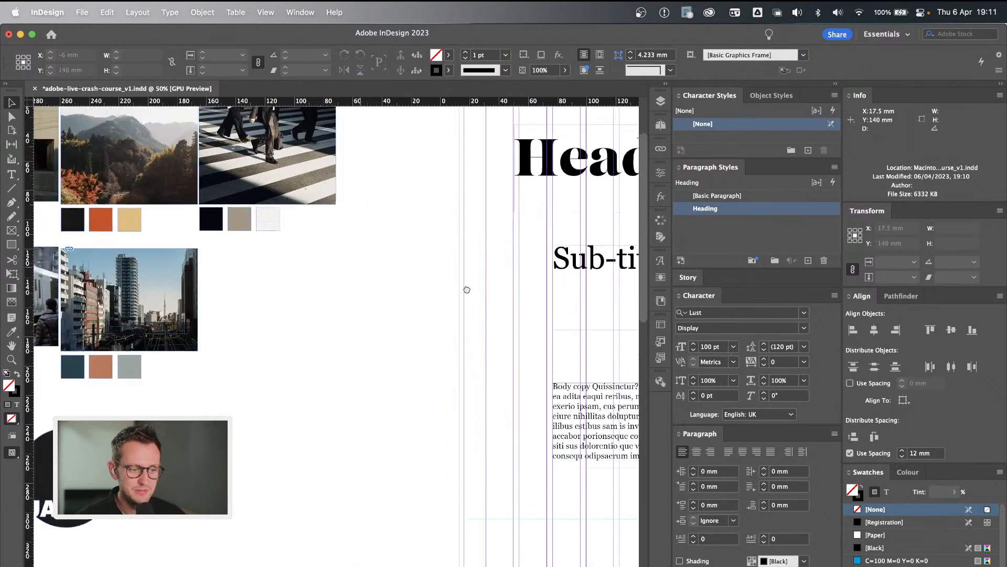
scroll(450, 304, "left", 5)
scroll(450, 304, "up", 2)
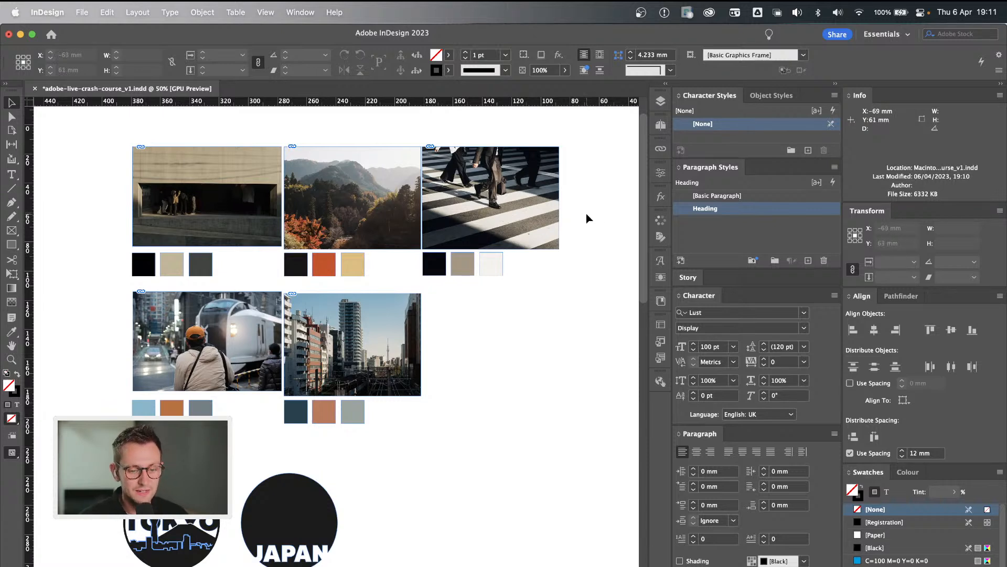
scroll(587, 217, "right", 1)
scroll(587, 217, "down", 1)
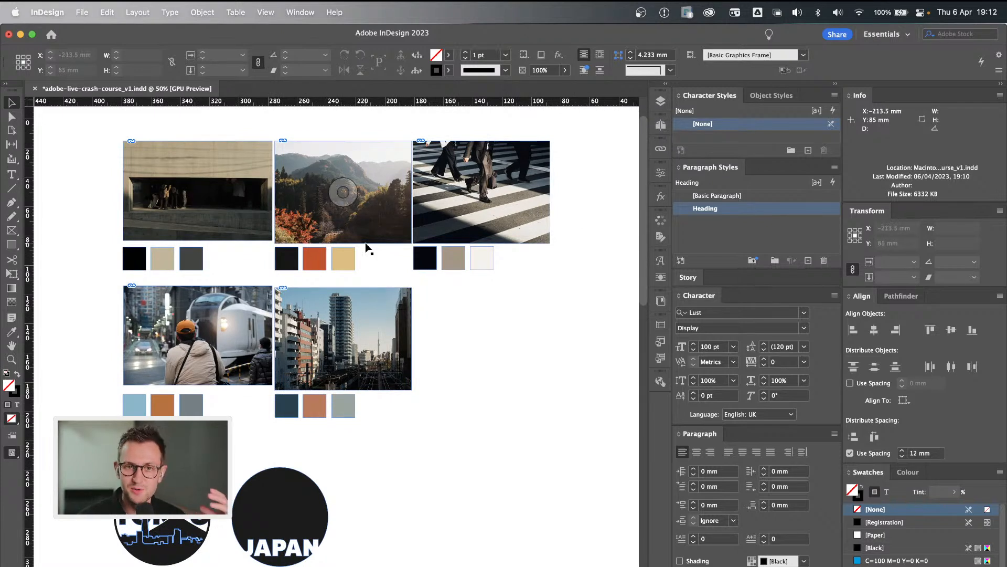
scroll(609, 254, "right", 5)
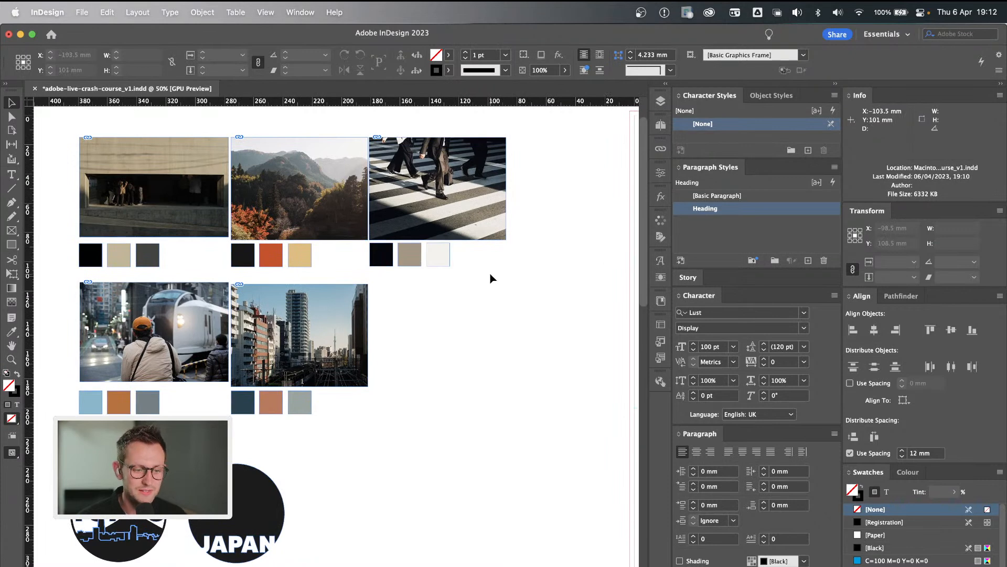
scroll(518, 325, "right", 5)
scroll(519, 325, "up", 4)
scroll(518, 325, "left", 4)
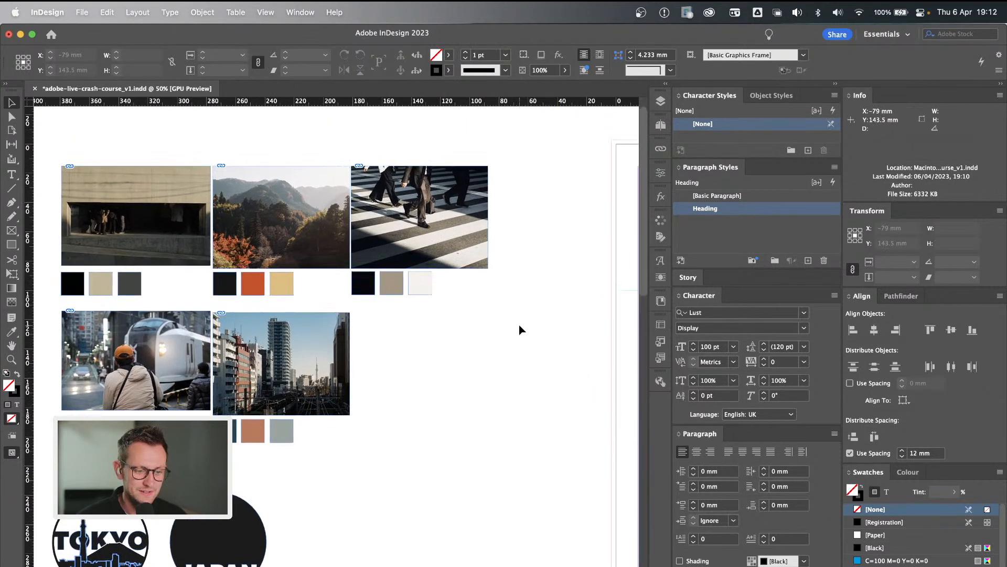
scroll(518, 326, "down", 4)
scroll(518, 325, "left", 2)
scroll(518, 325, "up", 2)
scroll(518, 325, "down", 1)
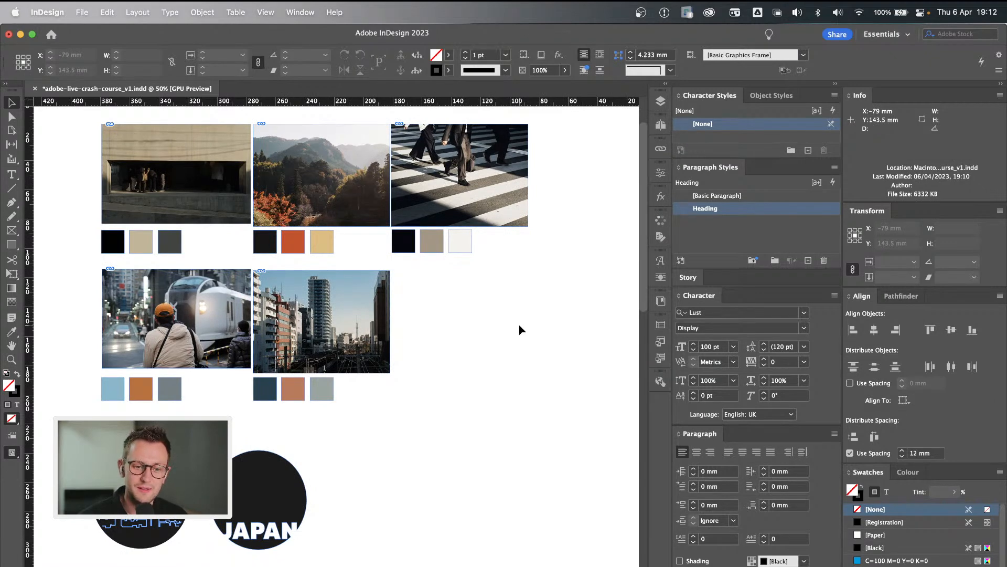
scroll(544, 328, "right", 3)
scroll(543, 328, "down", 1)
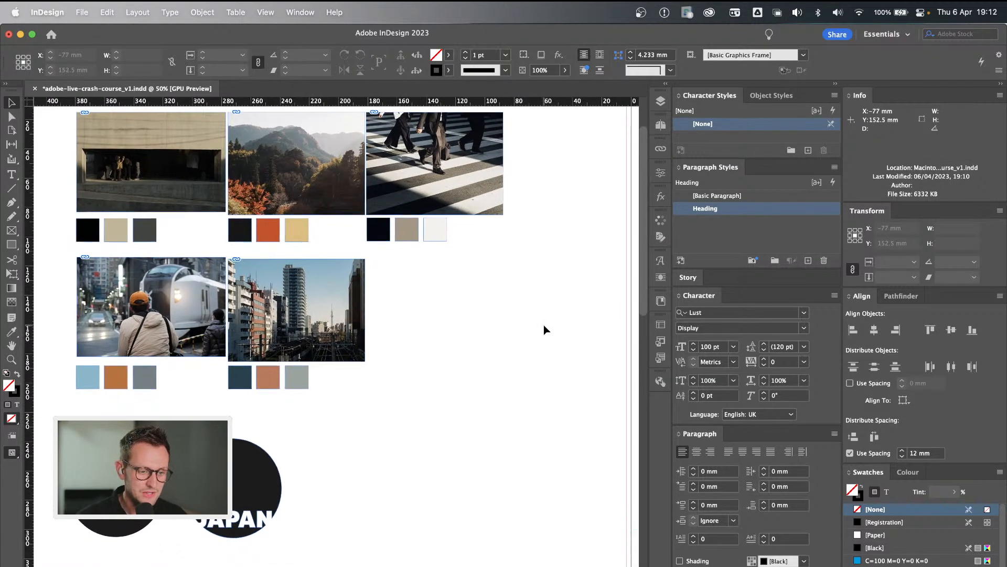
Delete the sample Heading, Sub-title and body copy text frames from the first page.
scroll(475, 200, "right", 10)
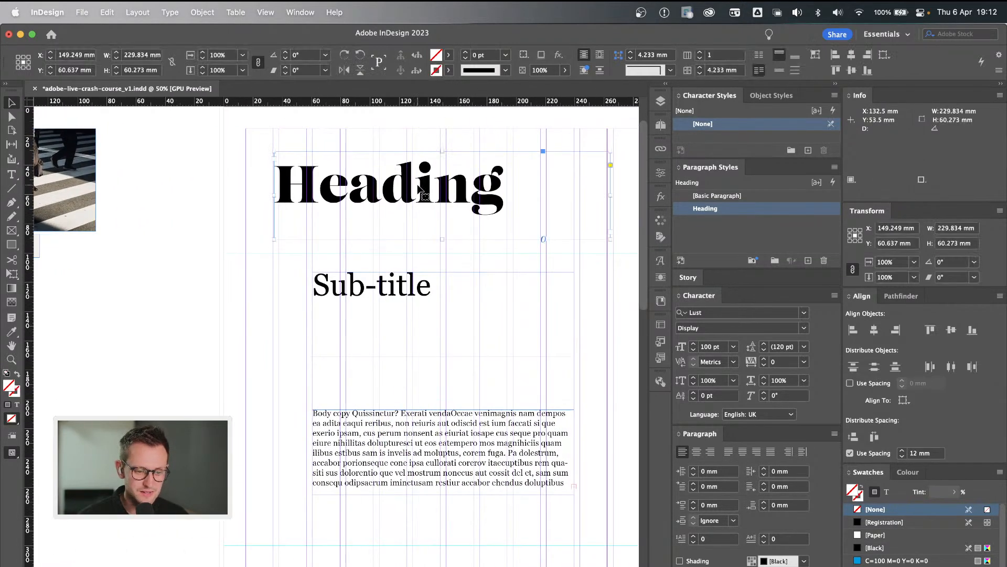
scroll(419, 190, "down", 1)
scroll(420, 190, "right", 1)
left_click(341, 272, "shift")
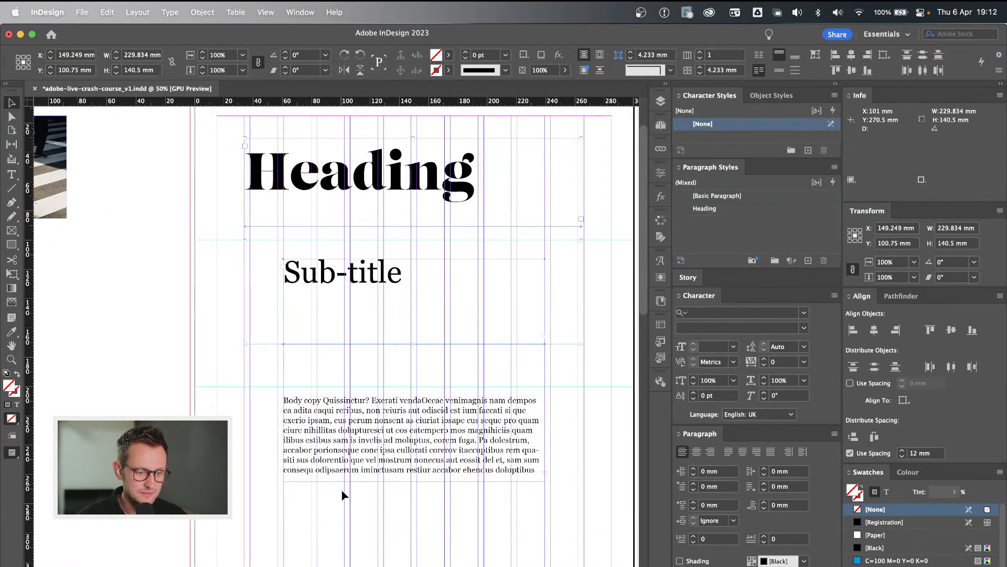
left_click(361, 454, "shift")
key("Delete")
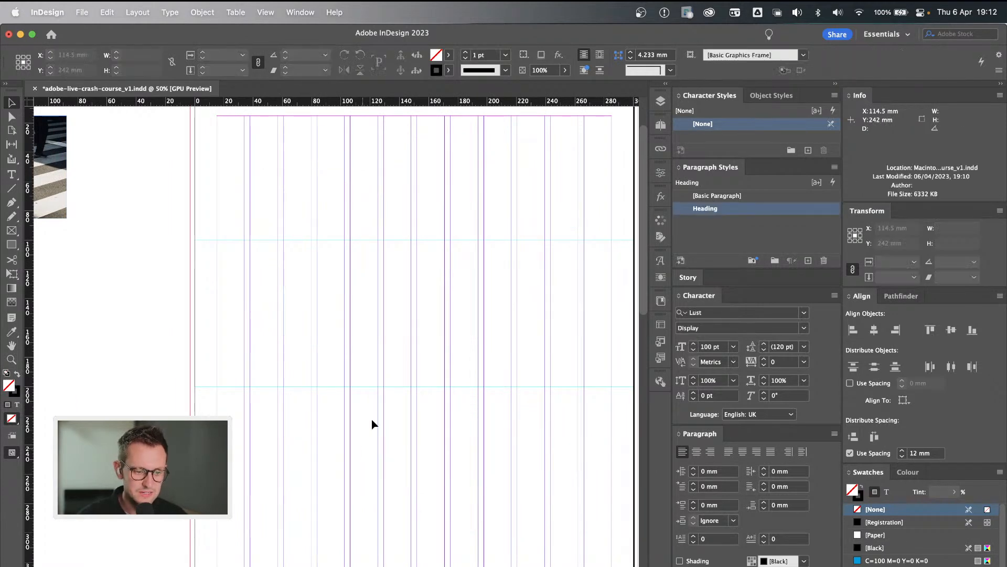
Move the concrete building photo from the pasteboard to the upper-left bleed corner of the first page.
scroll(399, 358, "left", 10)
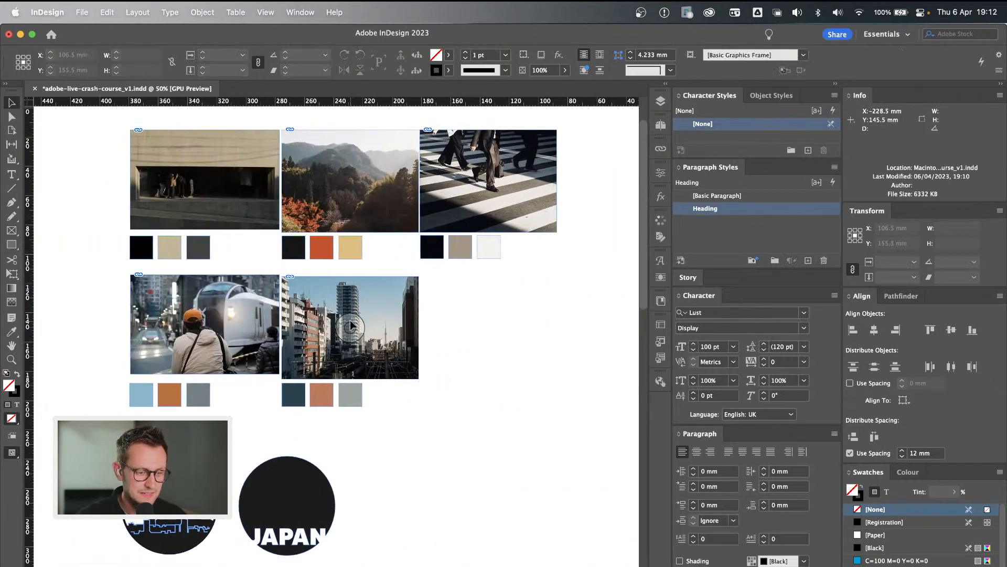
left_click(203, 217)
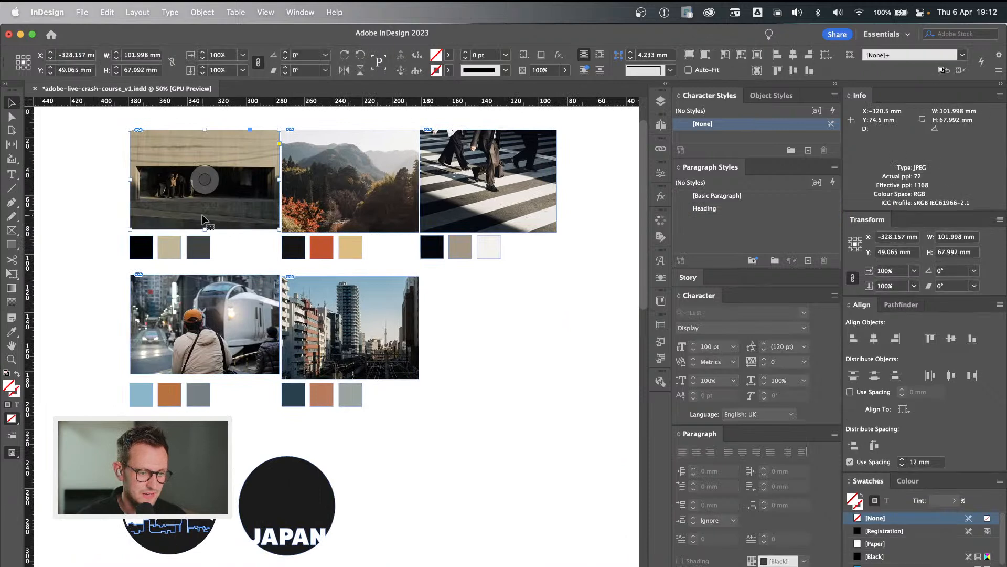
scroll(201, 215, "right", 1)
left_click_drag(157, 192, 568, 363)
scroll(498, 370, "right", 10)
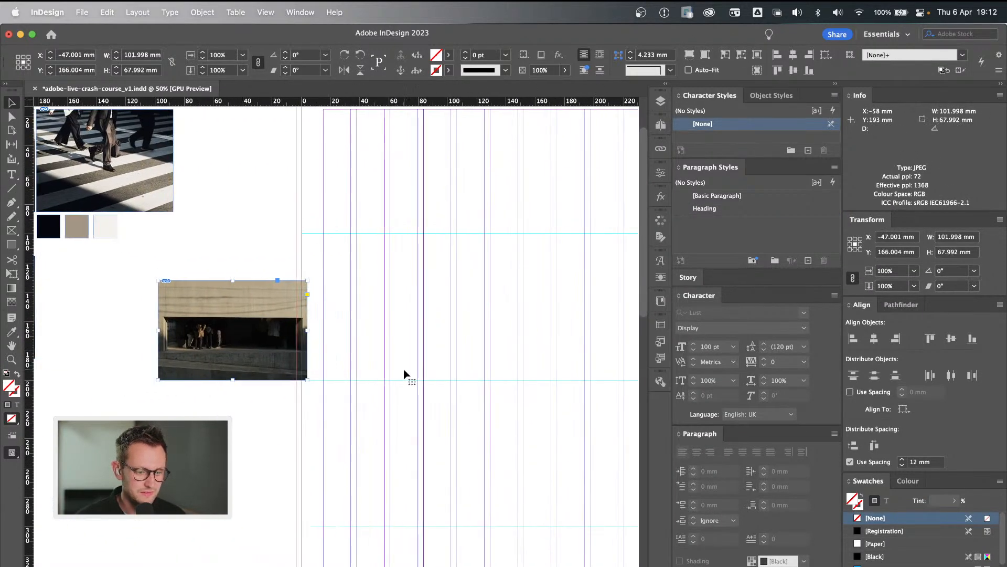
left_click_drag(254, 370, 399, 197)
scroll(452, 262, "up", 3)
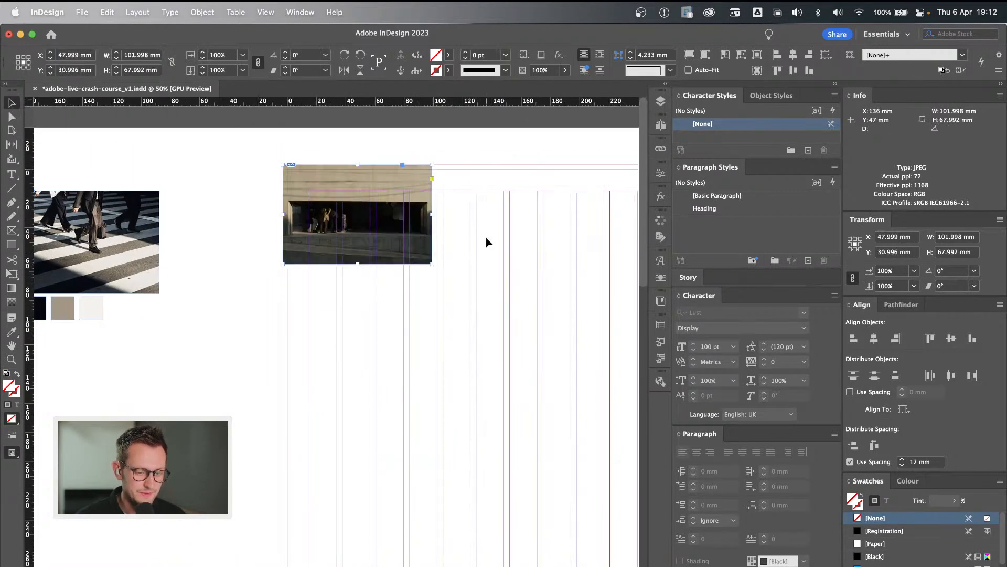
Enlarge the building photo with the Free Transform tool to about 306 × 204 mm, spanning the page width including bleed.
scroll(486, 239, "right", 4)
scroll(486, 238, "down", 1)
scroll(486, 243, "right", 2)
scroll(486, 242, "up", 1)
scroll(486, 242, "left", 1)
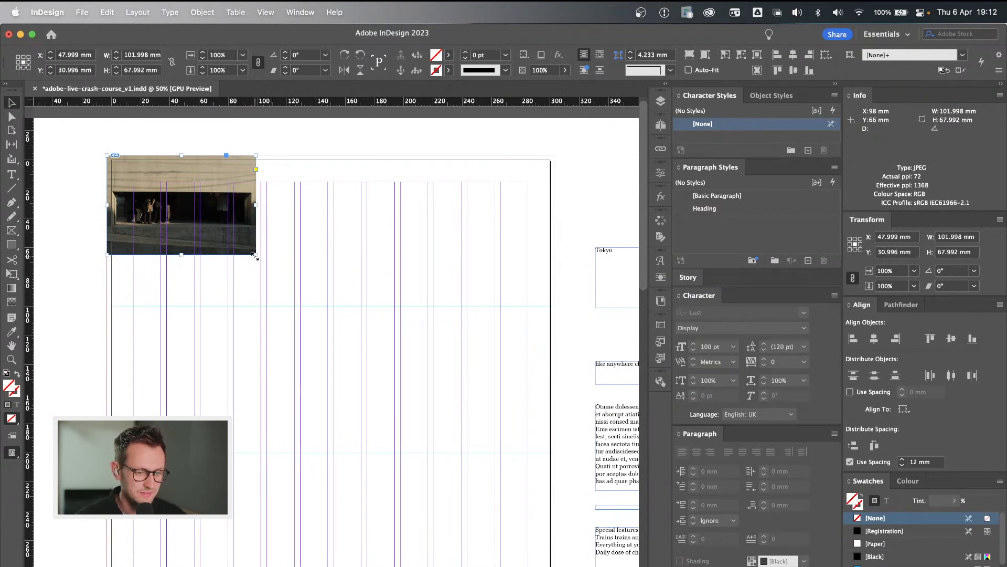
key("e")
left_click_drag(255, 257, 437, 384)
key("super+z")
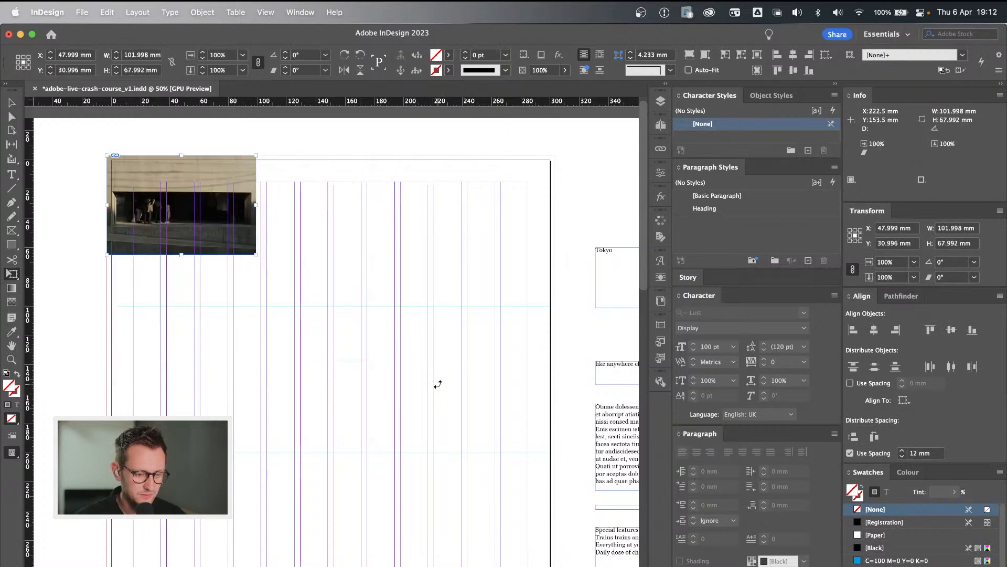
left_click_drag(253, 256, 554, 456)
key("v")
left_click(518, 518)
left_click(449, 427)
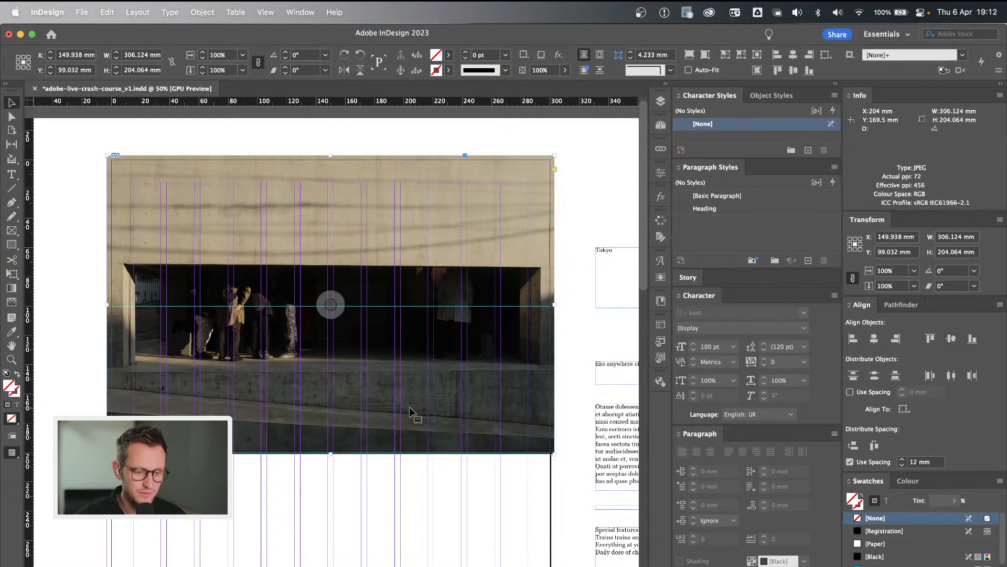
Fine-tune the enlarged photo's position against the bleed and check the page in preview mode before restoring the normal view.
scroll(411, 412, "left", 1)
scroll(411, 412, "down", 1)
left_click(438, 483)
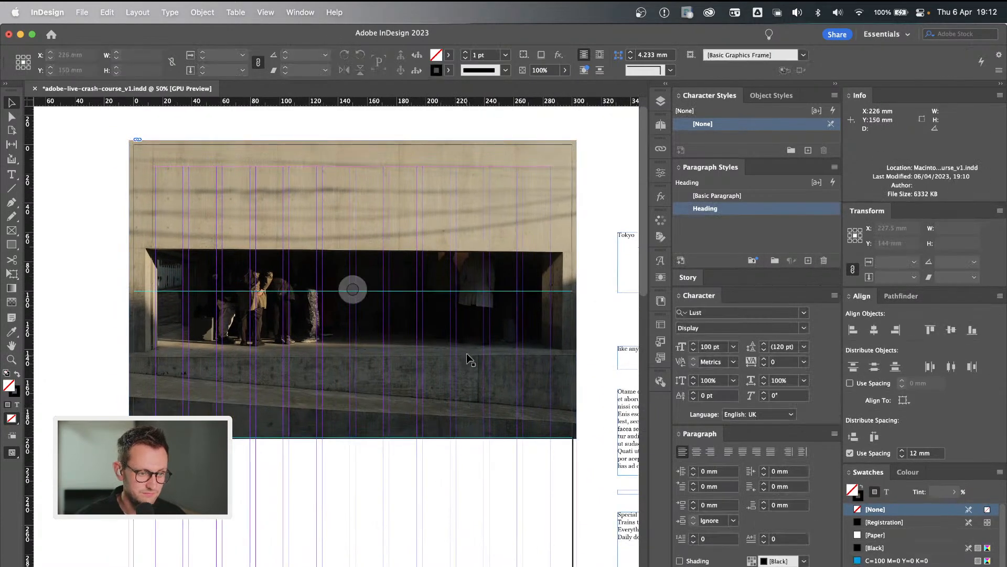
left_click_drag(467, 354, 466, 361)
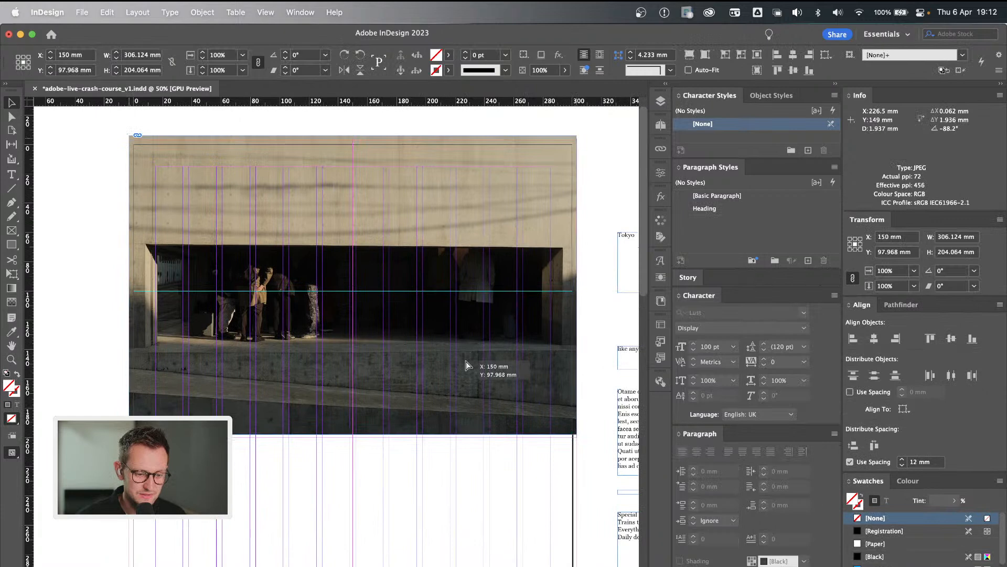
key("w")
left_click(459, 500)
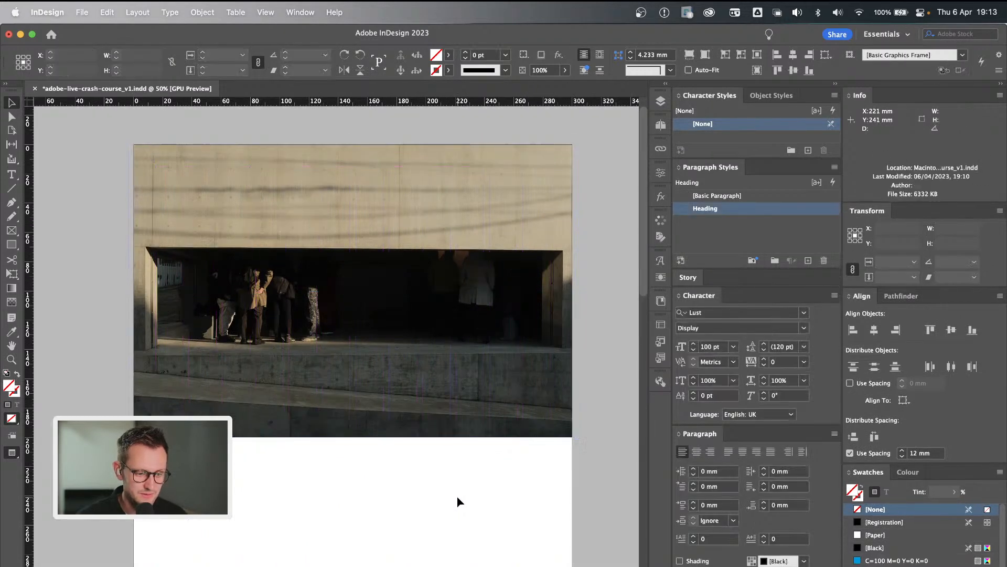
scroll(458, 501, "down", 2)
key("w")
Place the Tokyo title frame below the photo on the page grid and resize it to about 201.5 × 70 mm.
scroll(458, 501, "right", 2)
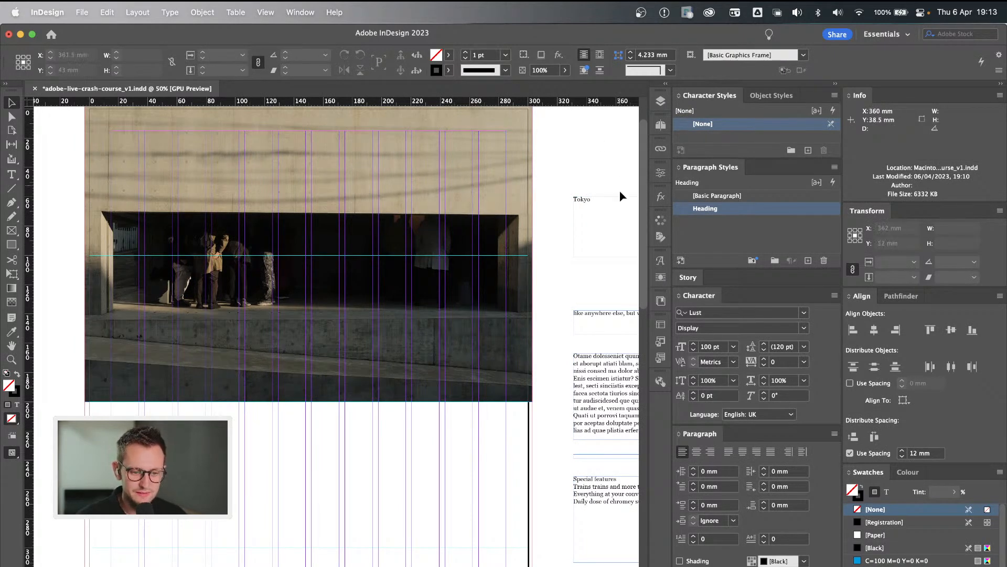
left_click(584, 216)
left_click_drag(588, 202, 294, 430)
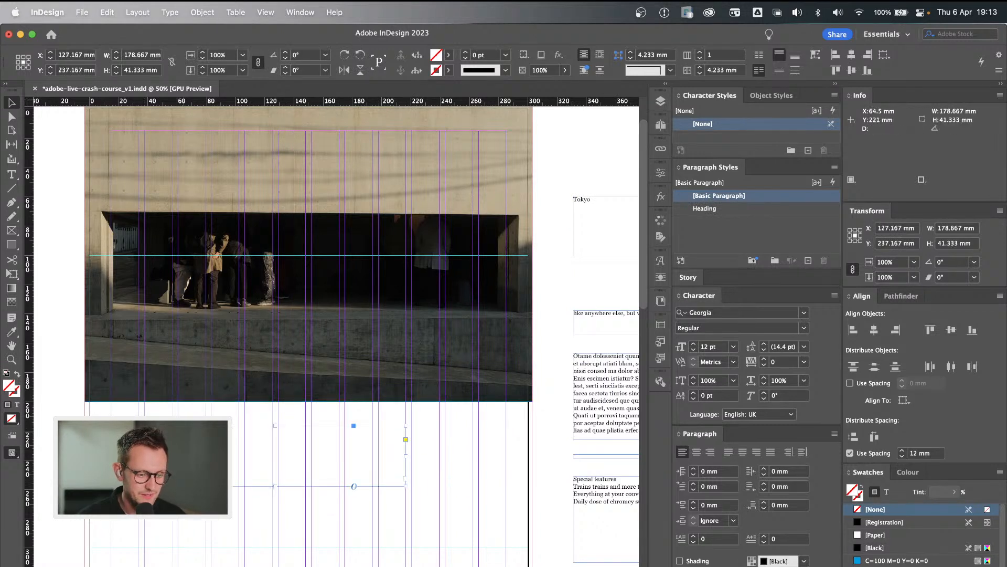
left_click_drag(407, 487, 440, 528)
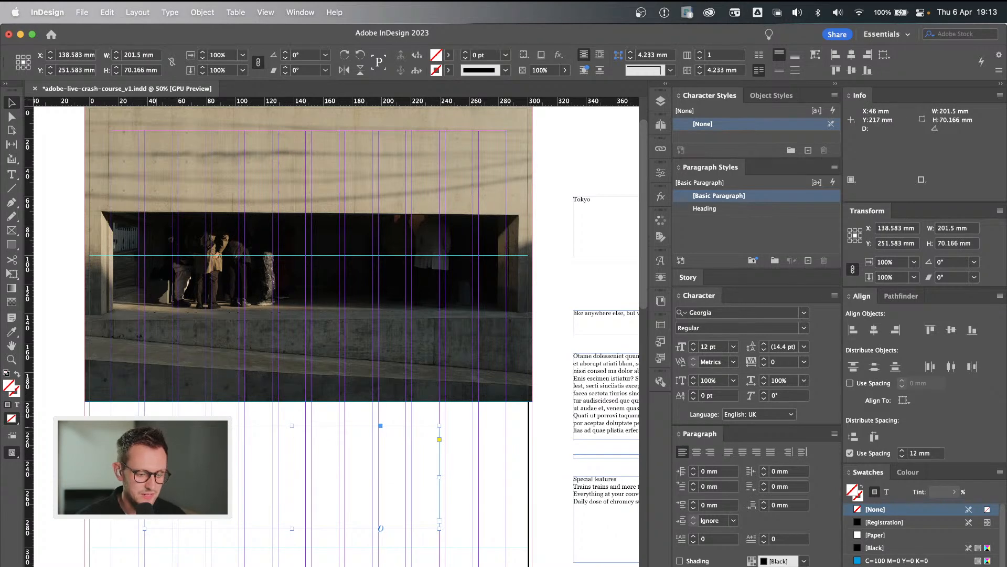
Apply the Heading paragraph style to the Tokyo title text.
double_click(156, 427)
key("super+a")
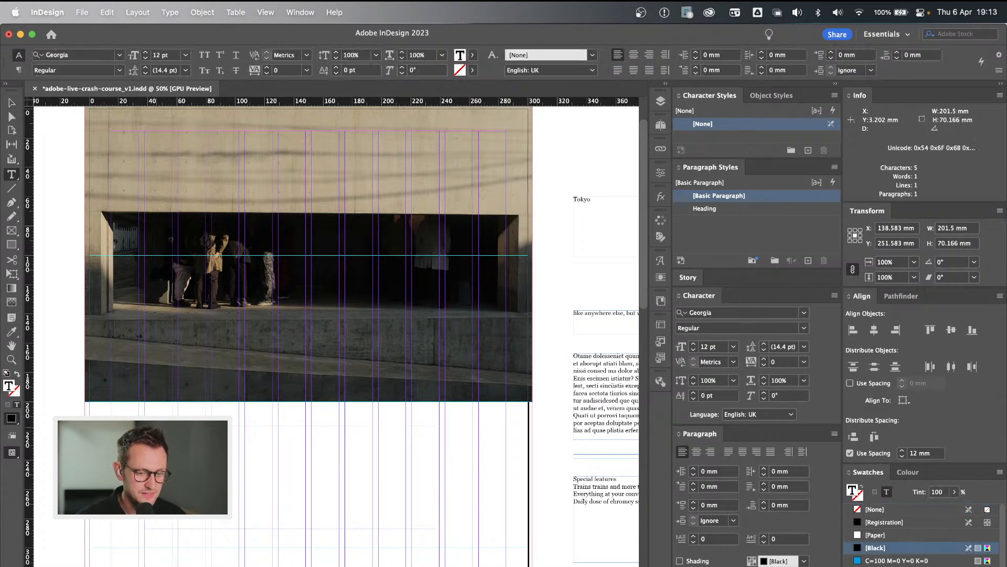
left_click(732, 209)
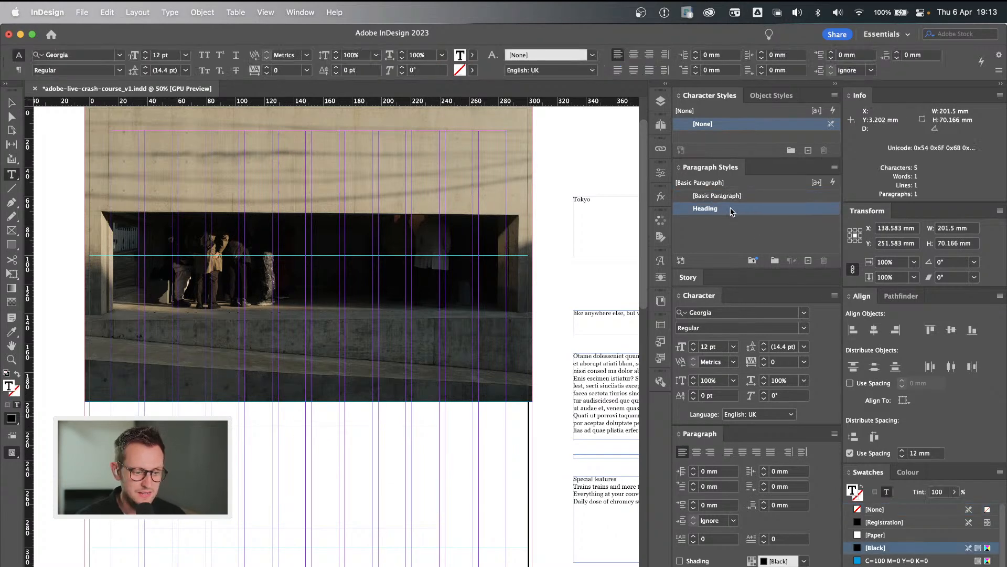
key("Escape")
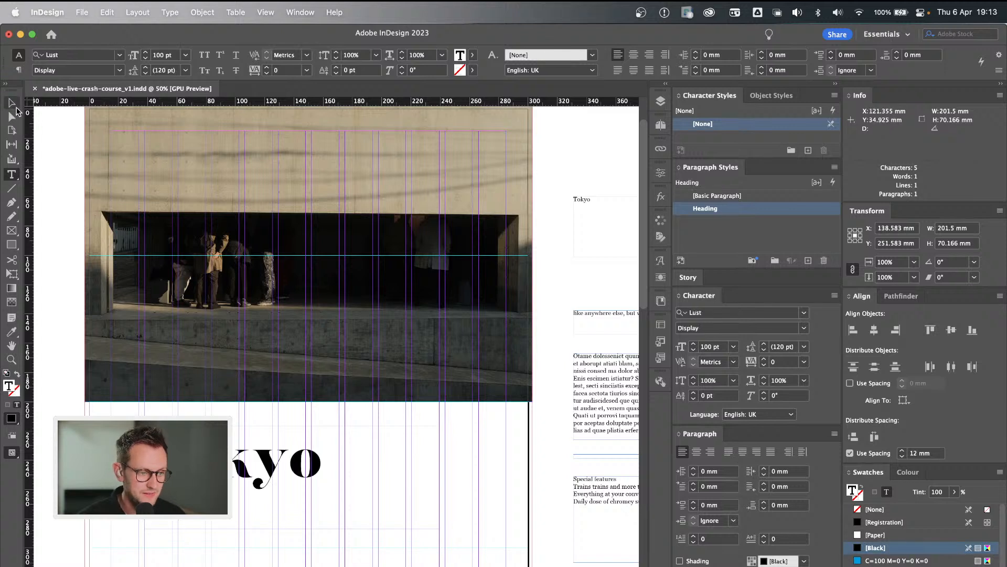
left_click(120, 441)
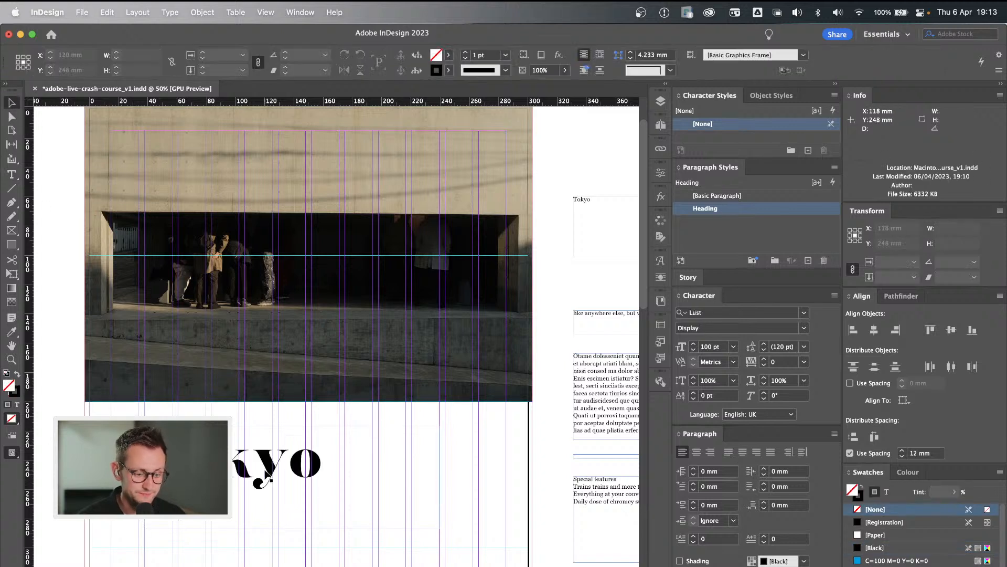
Fit the Tokyo frame to its text and extend it downwards to a height of about 127.5 mm.
left_click(264, 486)
double_click(292, 529)
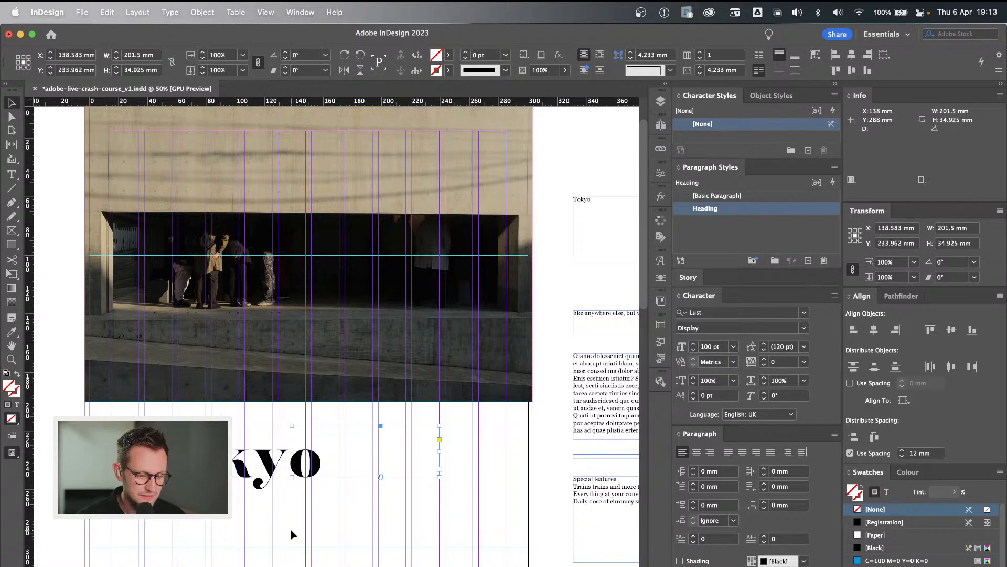
left_click_drag(292, 476, 292, 566)
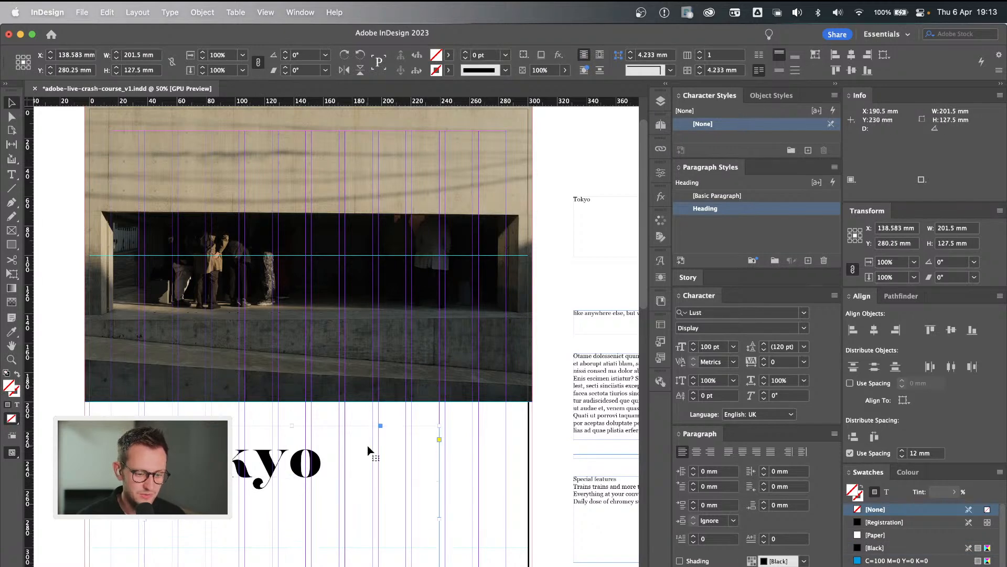
scroll(325, 437, "down", 3)
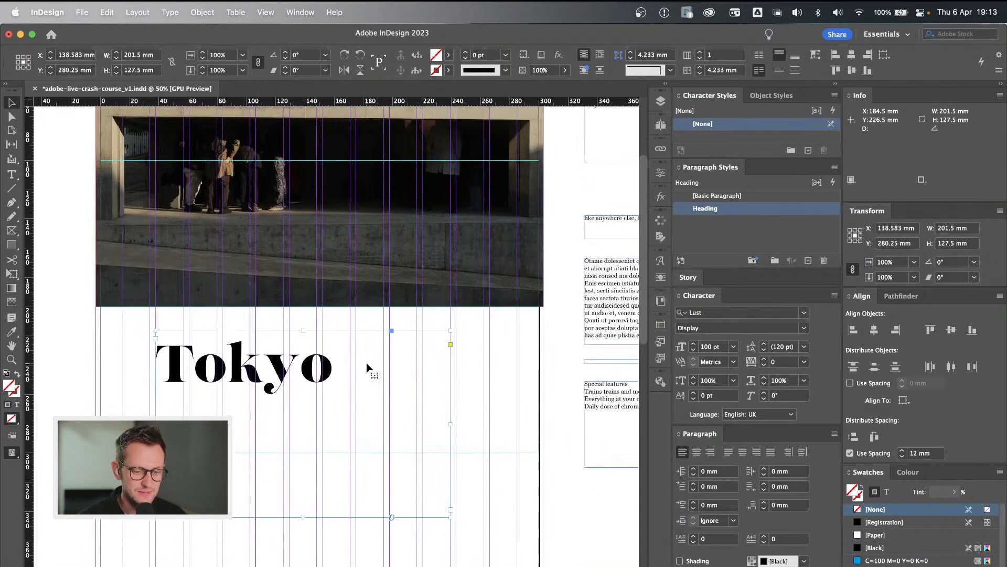
Add a second paragraph reading "New paragraph" below the Tokyo heading in the same frame.
double_click(329, 372)
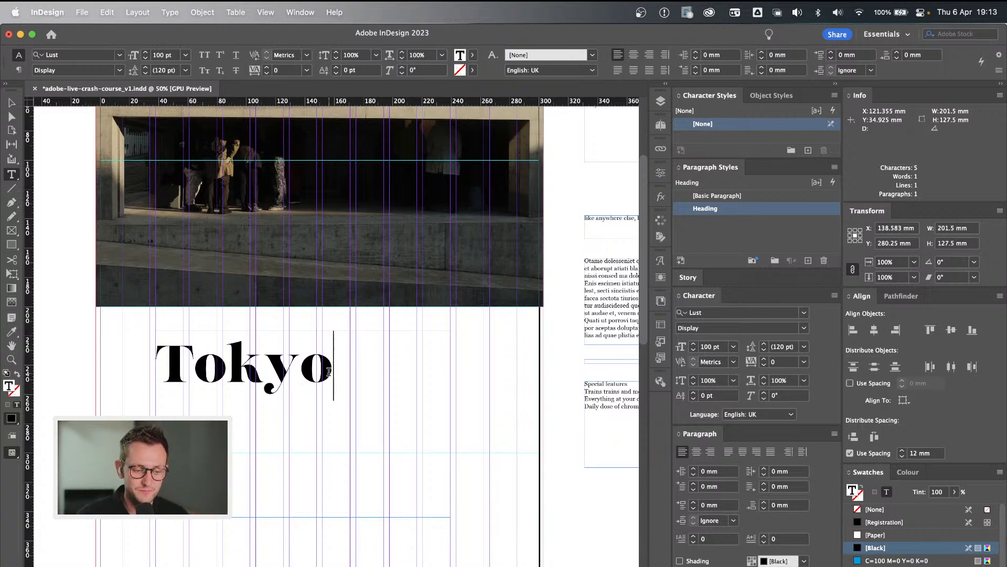
key("Return")
type("New")
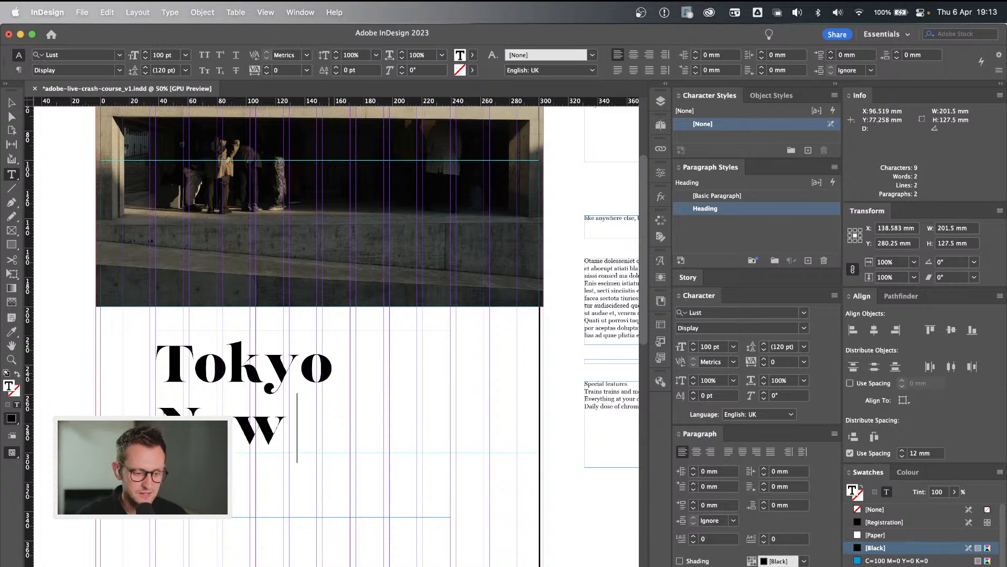
type(" para")
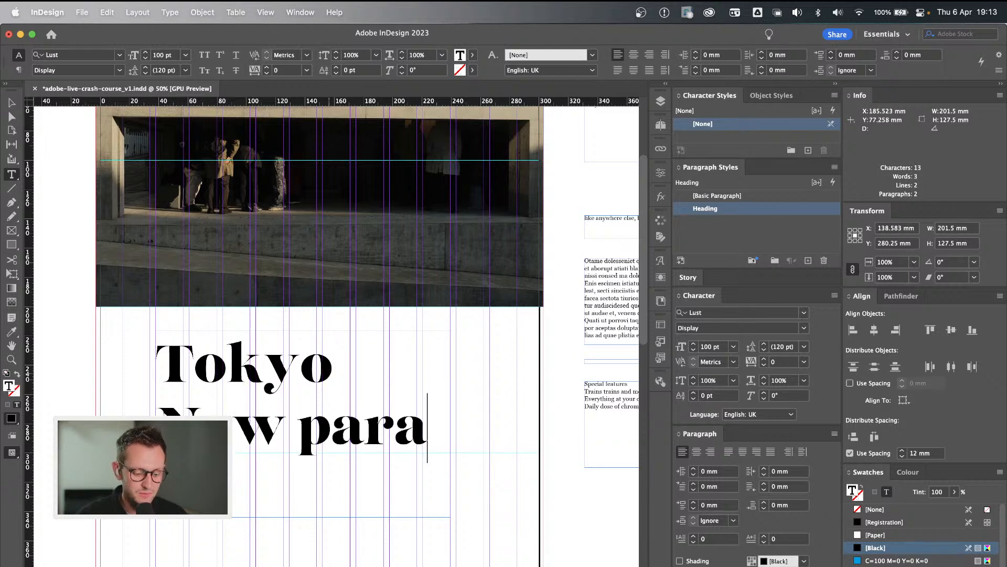
type("graph")
key("BackSpace")
key("BackSpace")
key("BackSpace")
key("BackSpace")
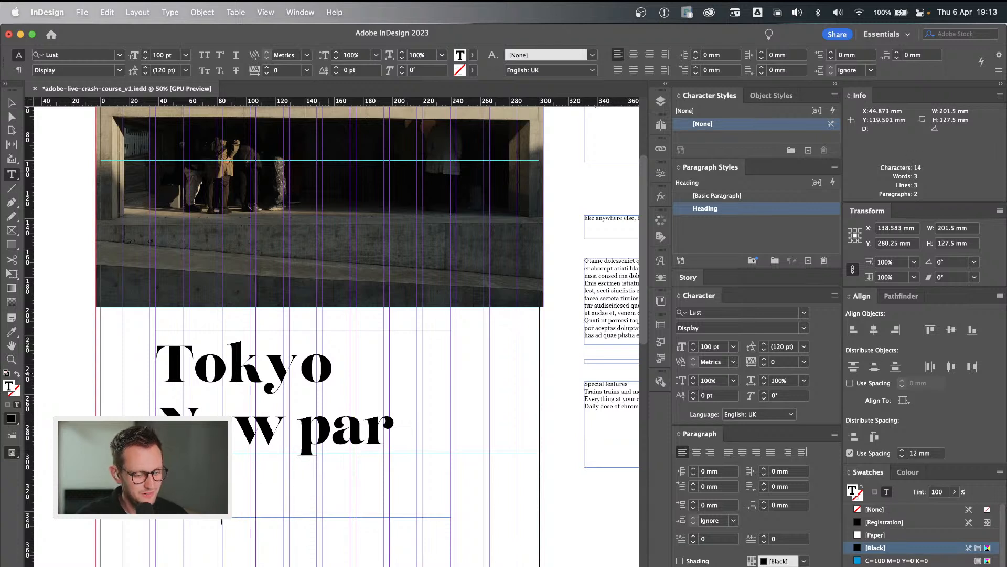
type("raph")
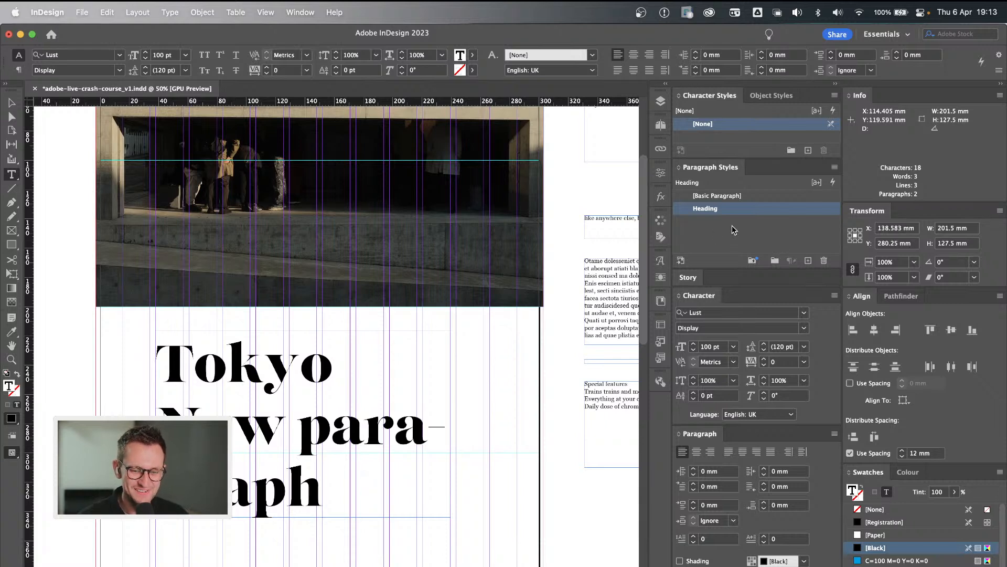
Apply the [Basic Paragraph] style to the "New paragraph" line and compare its assigned style with the Tokyo heading's.
left_click(757, 197)
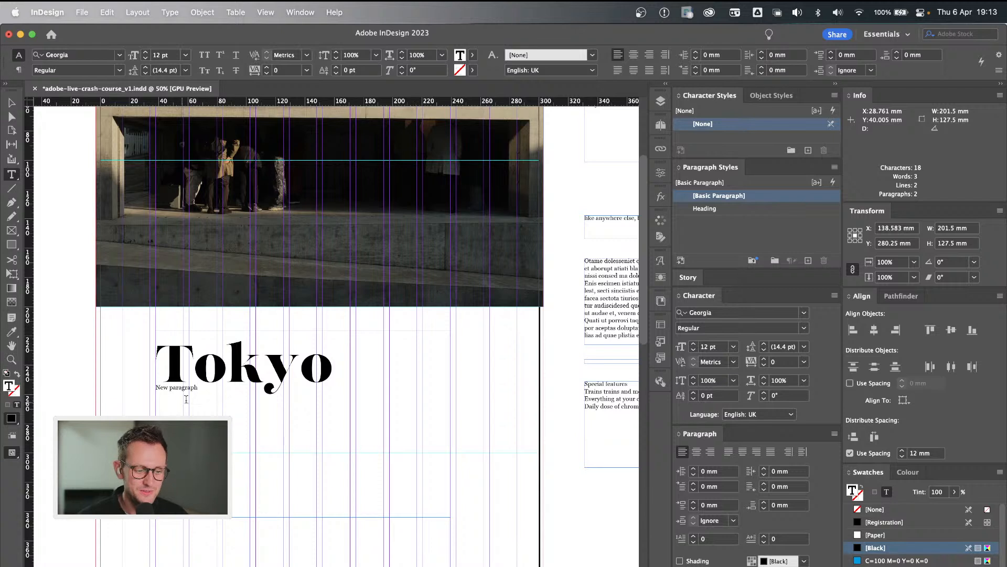
left_click_drag(201, 386, 156, 387)
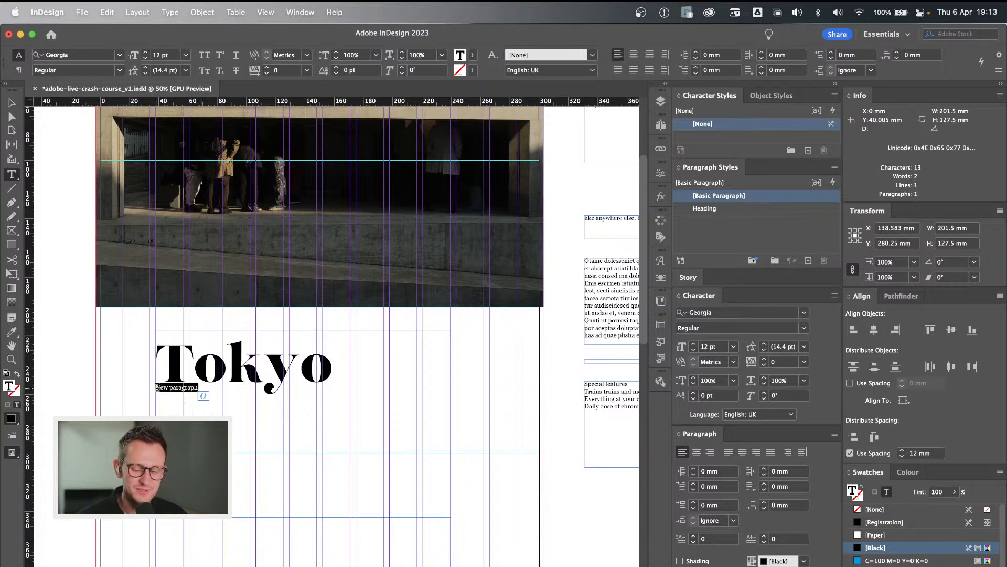
left_click(265, 361)
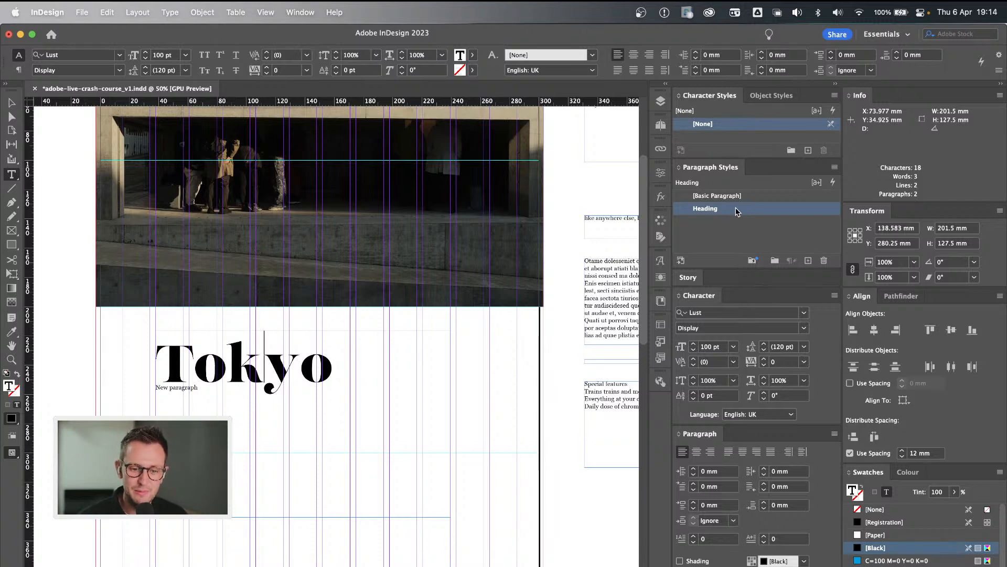
left_click(180, 388)
left_click_drag(198, 388, 146, 389)
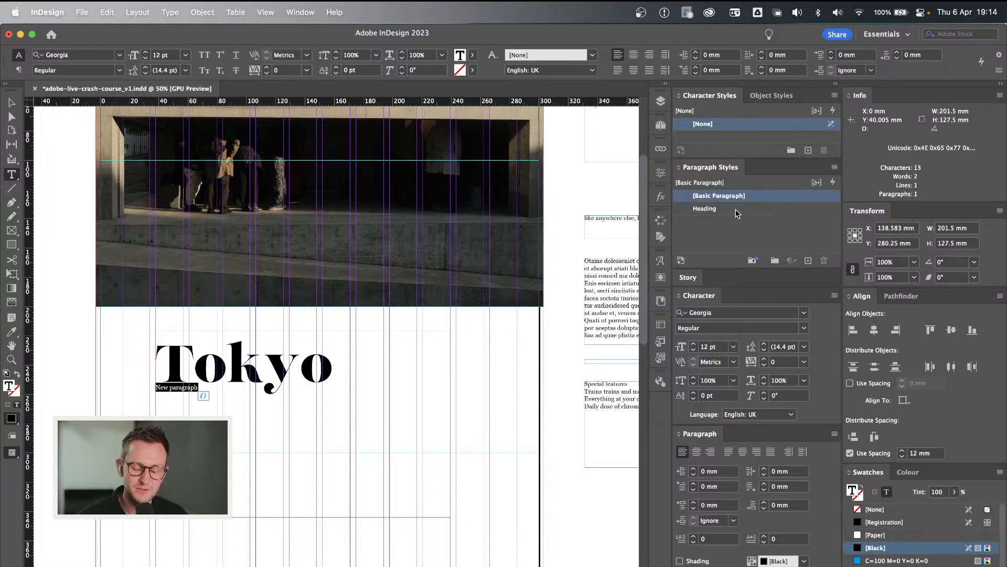
left_click(178, 392)
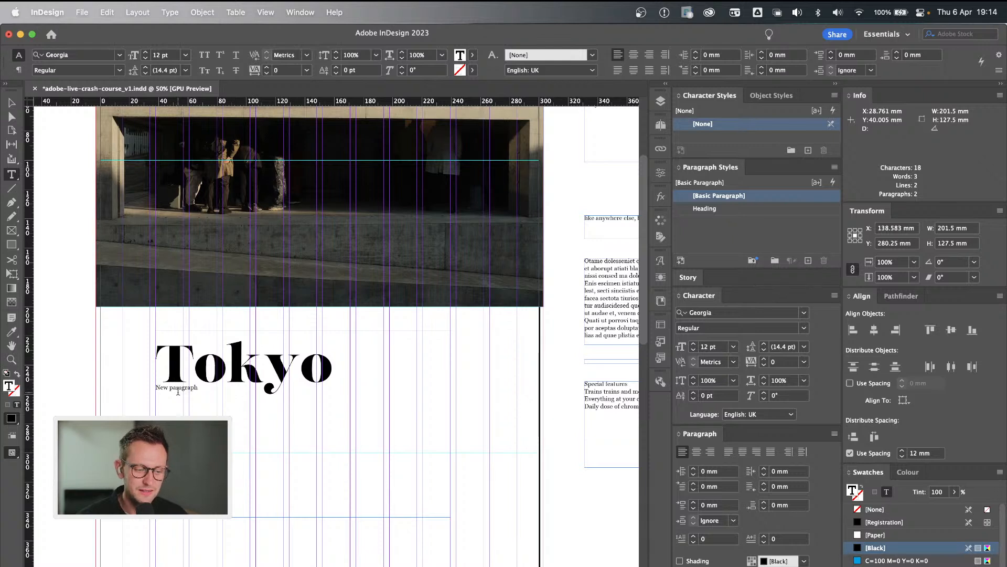
Replace the "New paragraph" line below the Tokyo heading with "like anywhere else, but wildly different".
left_click(245, 370)
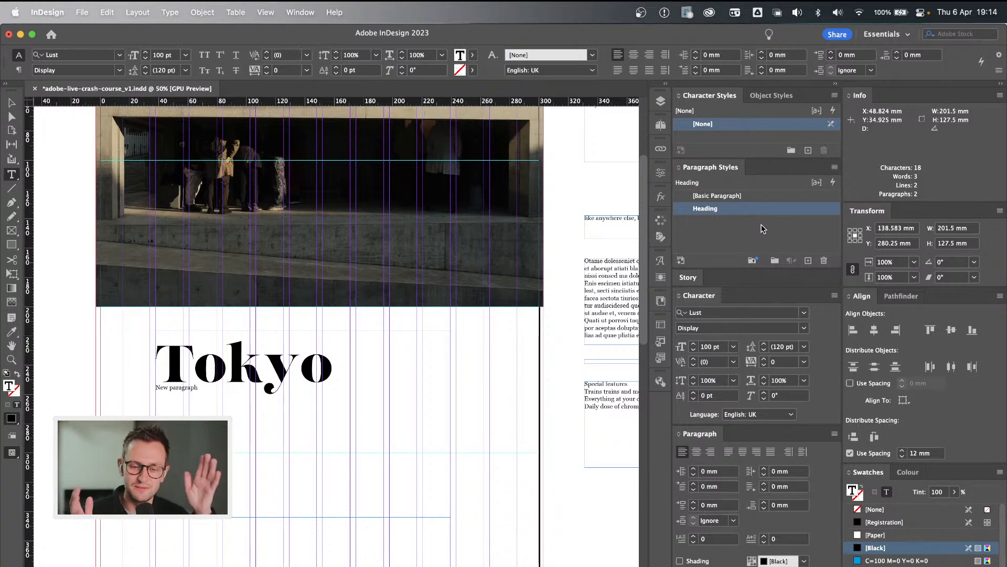
double_click(215, 375)
left_click(197, 389)
left_click_drag(198, 388, 113, 395)
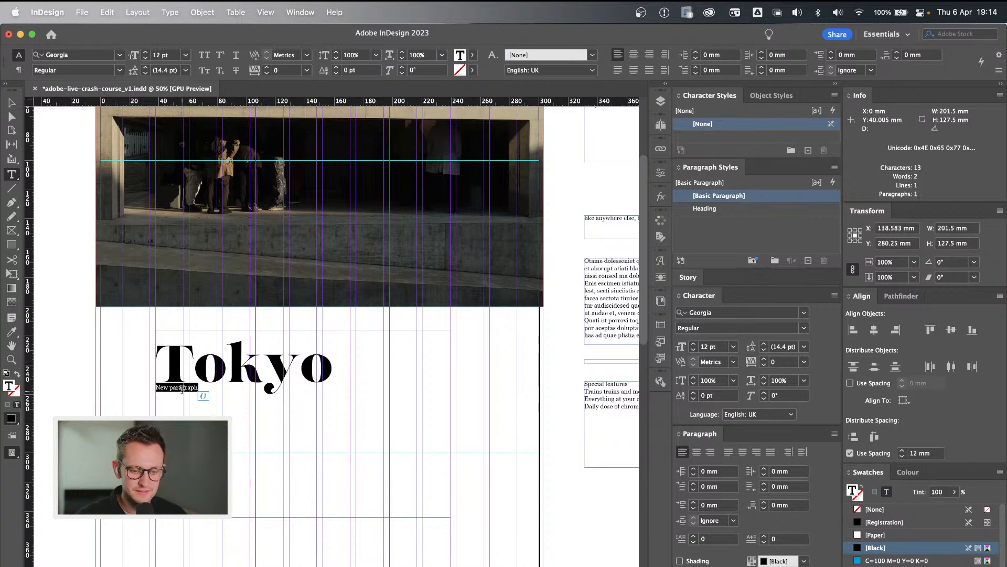
scroll(181, 389, "right", 2)
scroll(456, 338, "down", 2)
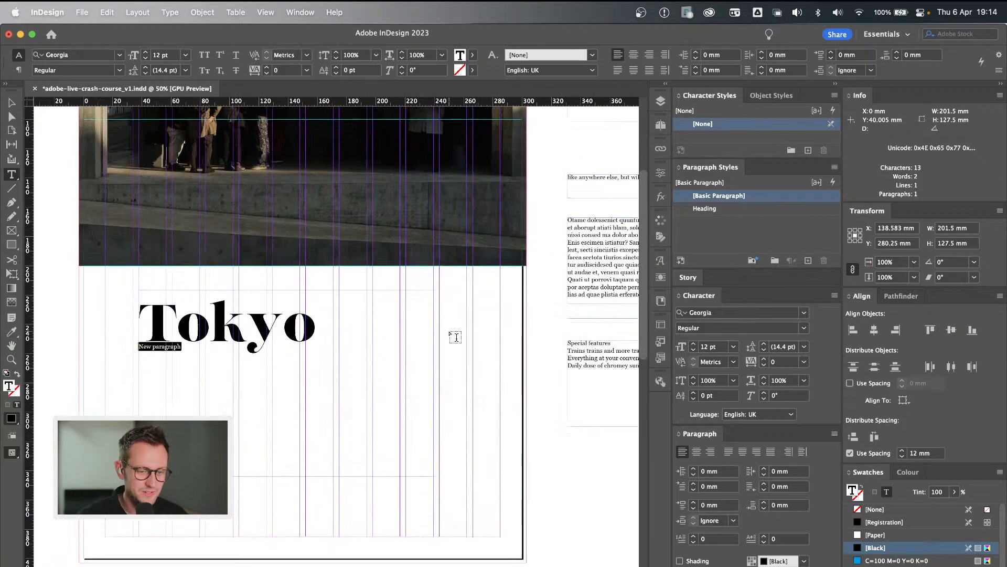
type("like")
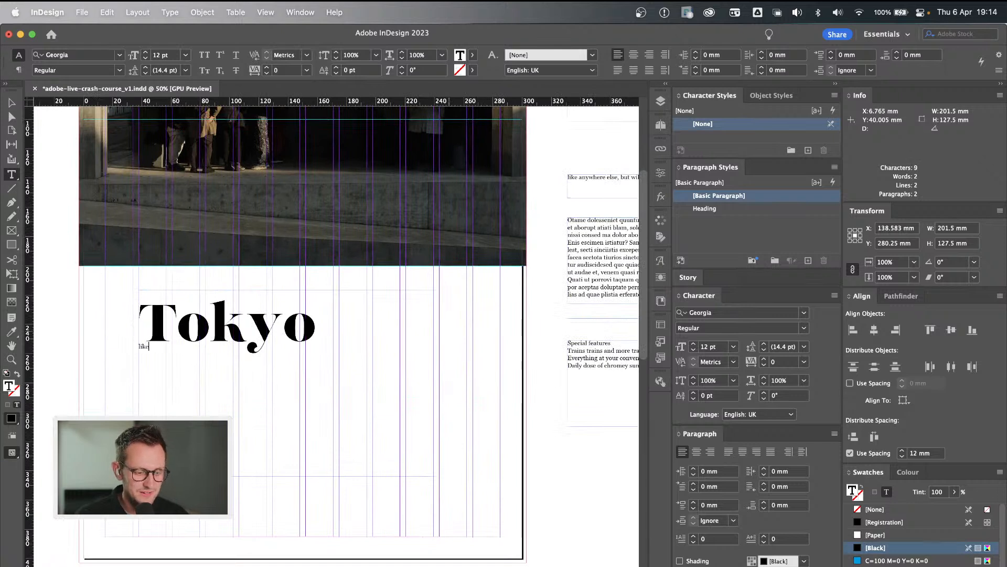
type(" anywhere ")
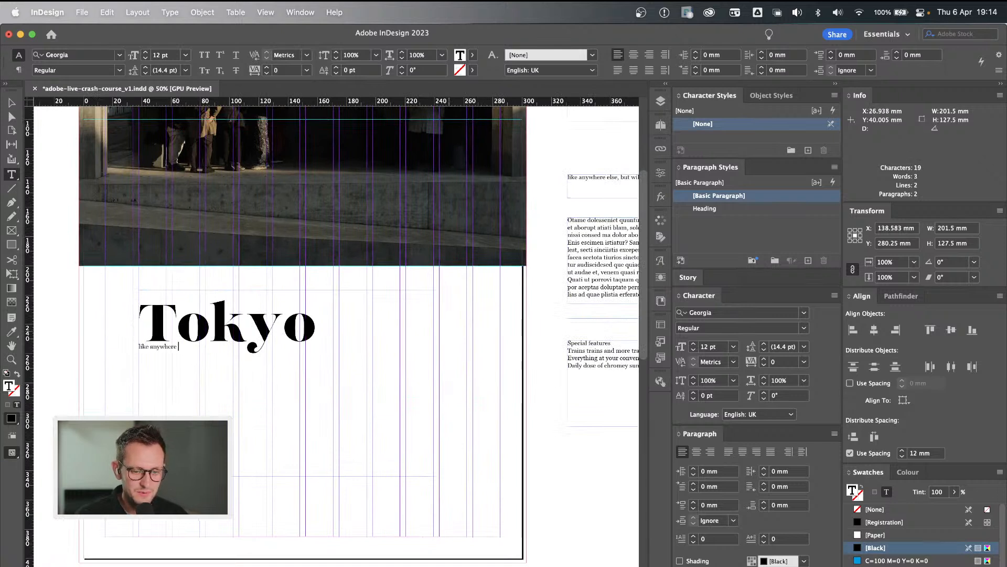
type("else, but wildly diffe")
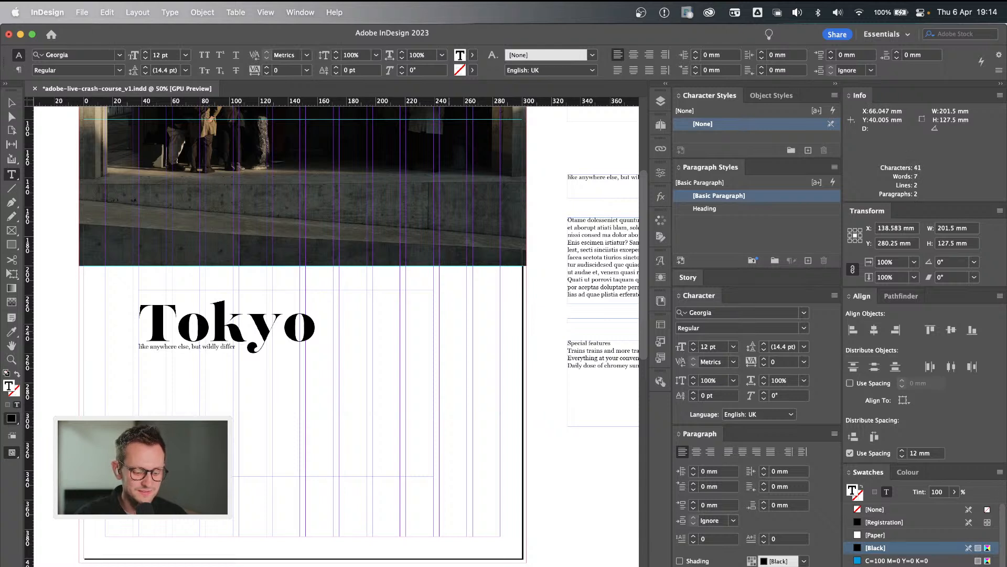
type("rent")
Create a new paragraph style from the subtitle line below Tokyo and apply it to that line.
double_click(167, 347)
triple_click(228, 345)
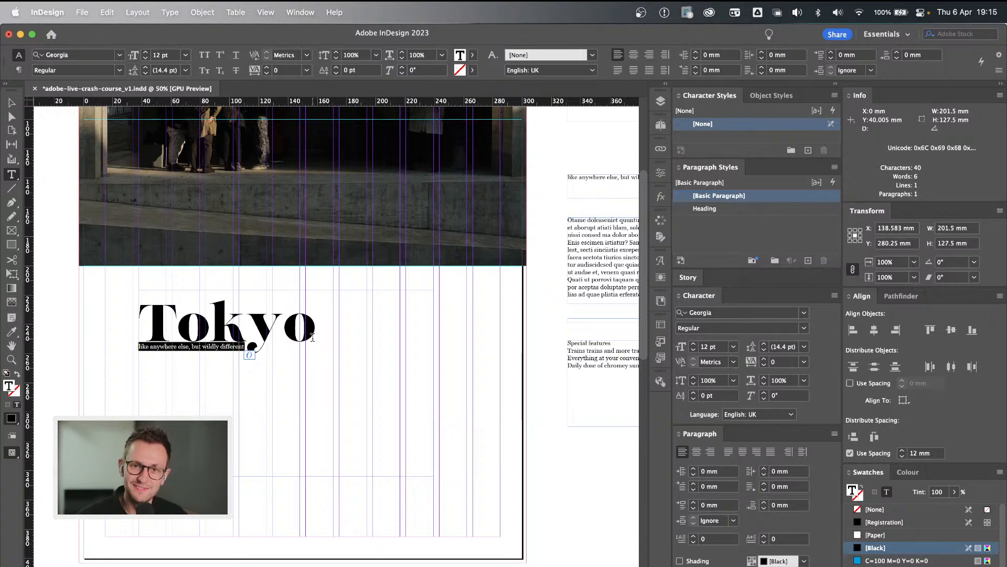
triple_click(217, 350)
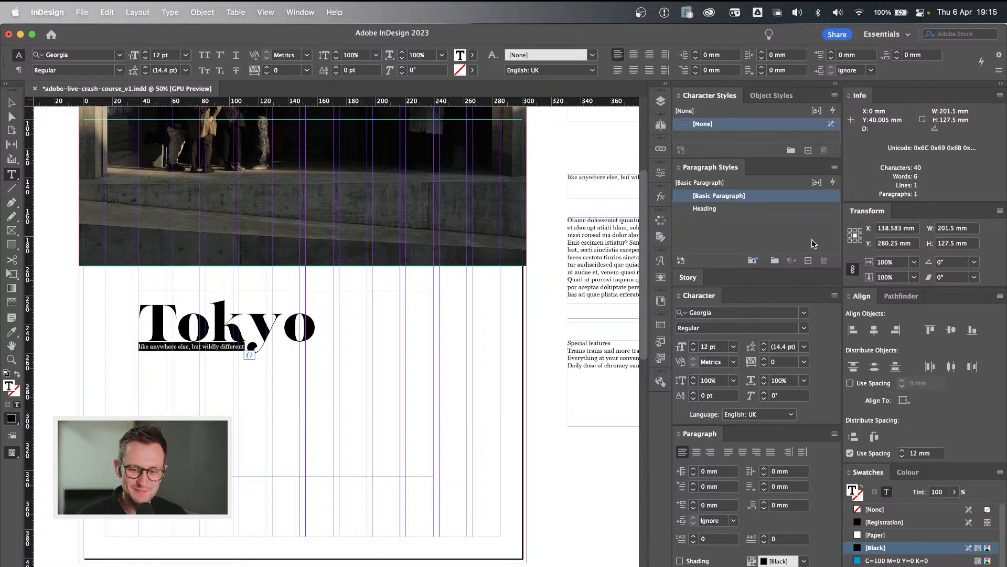
left_click(809, 260)
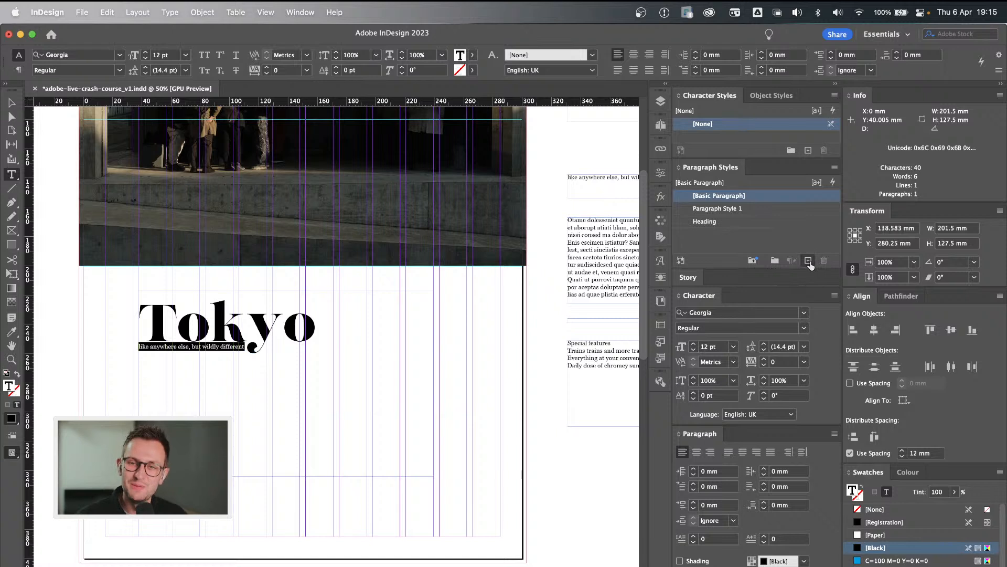
left_click(727, 210)
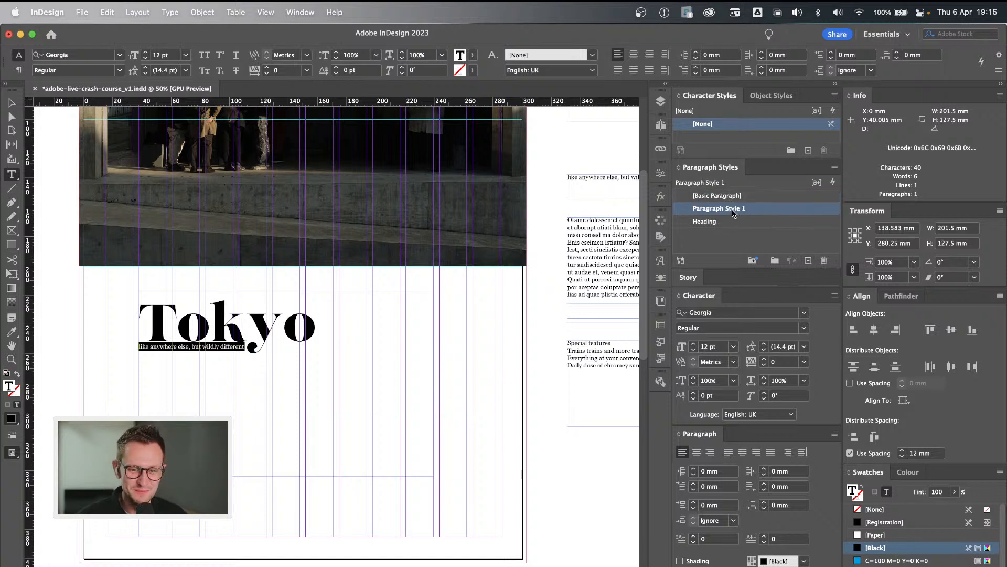
Rename the new paragraph style as Sub-title and place it below Heading in the style order.
left_click(733, 212)
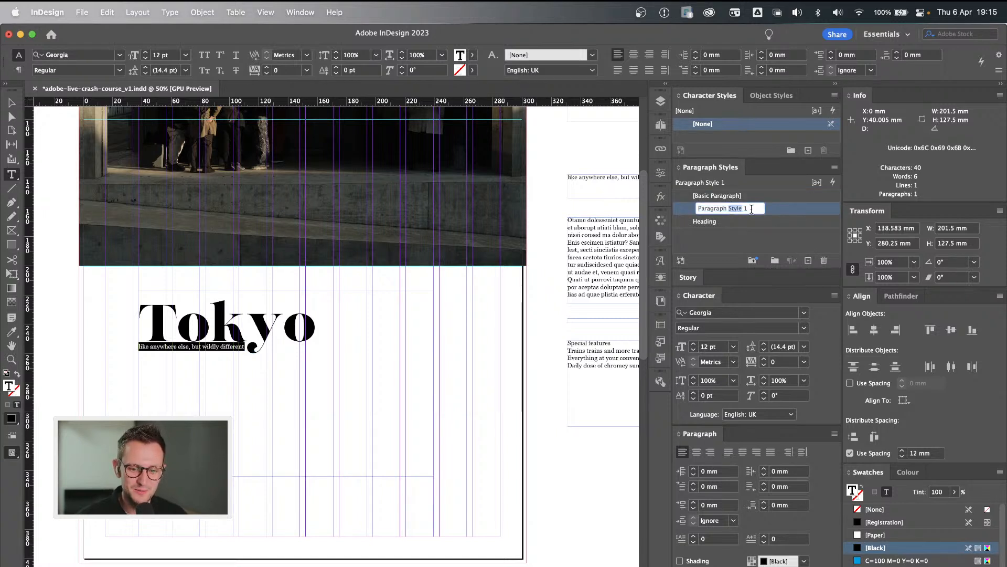
triple_click(751, 208)
type("Sub-title")
key("Return")
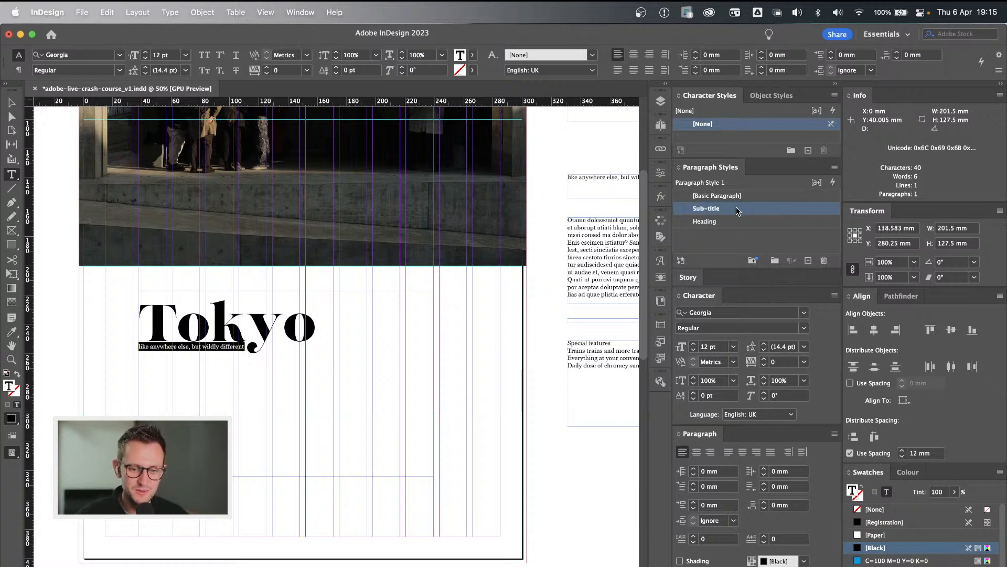
left_click_drag(736, 207, 736, 228)
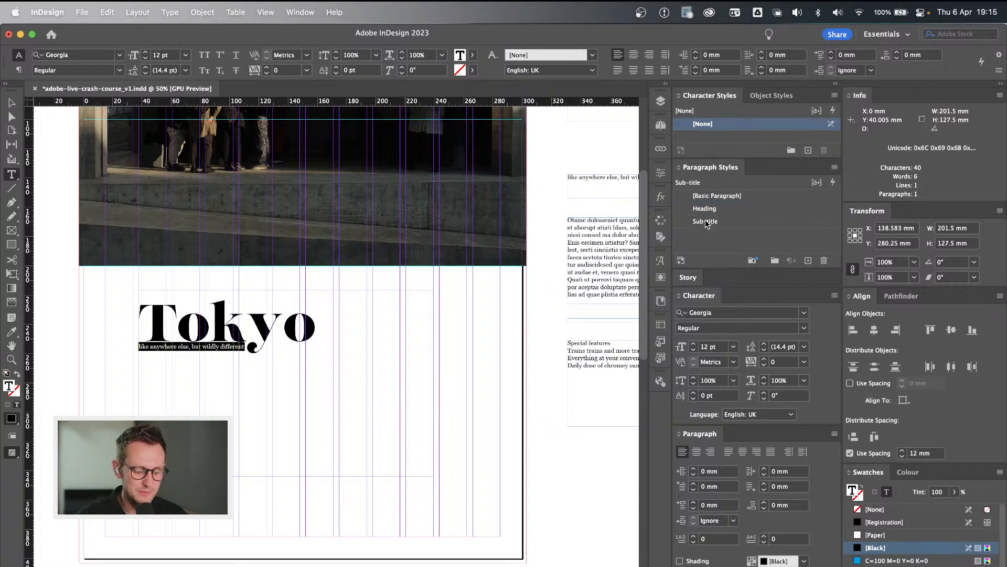
key("super+Tab")
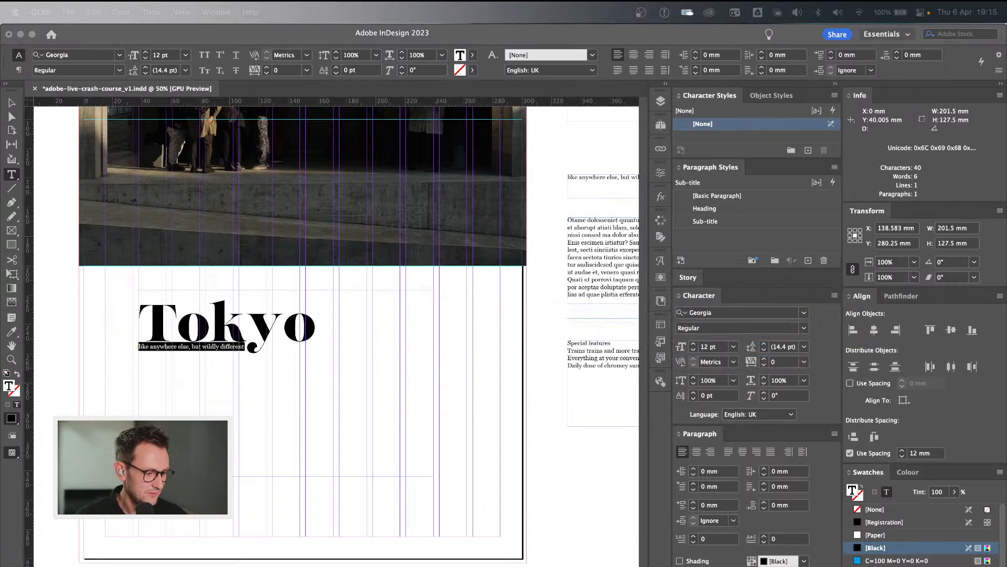
key("super+Tab")
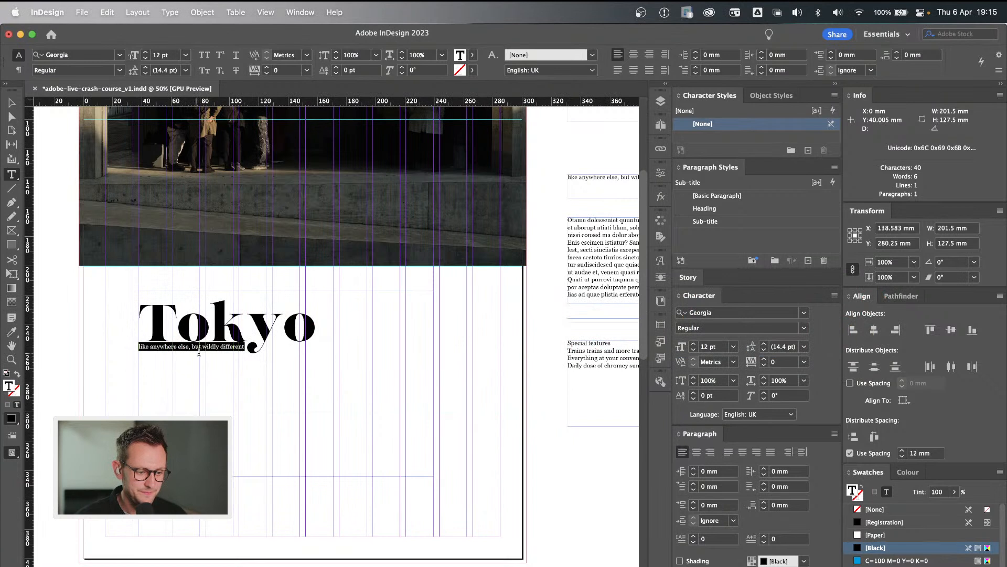
Try basing the Sub-title paragraph style on Heading, with the subtitle line selected for preview.
triple_click(230, 349)
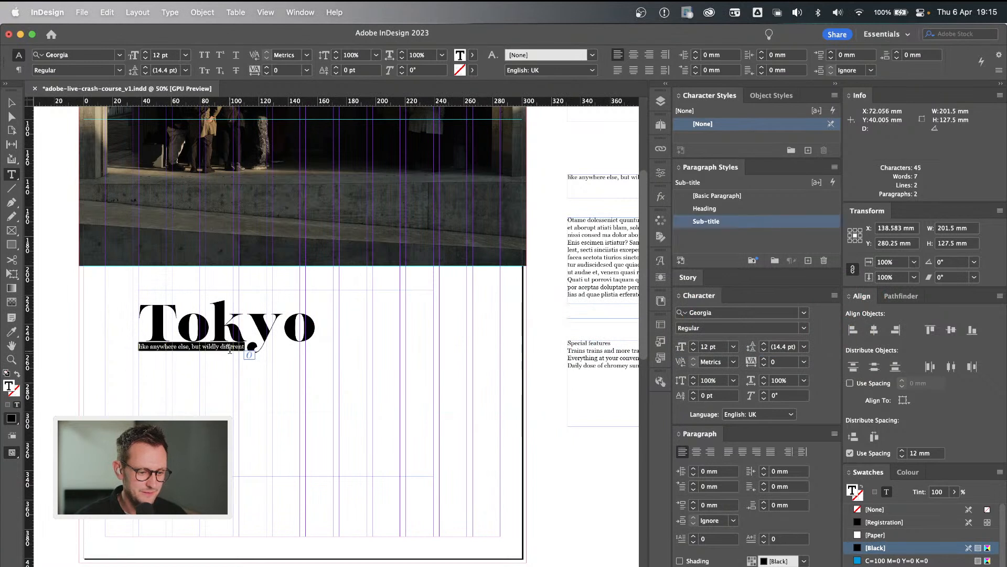
double_click(752, 219)
left_click_drag(568, 128, 477, 130)
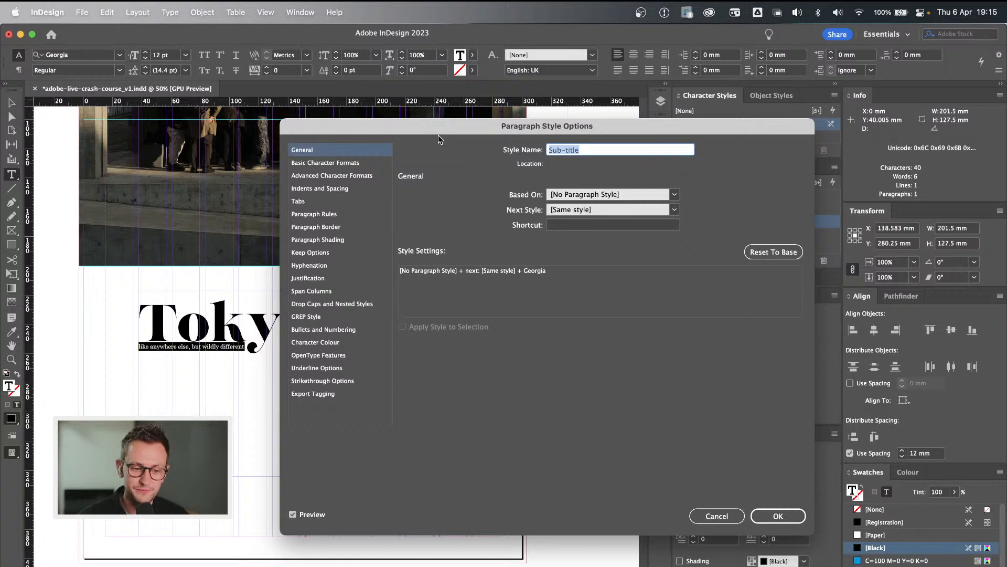
left_click(675, 196)
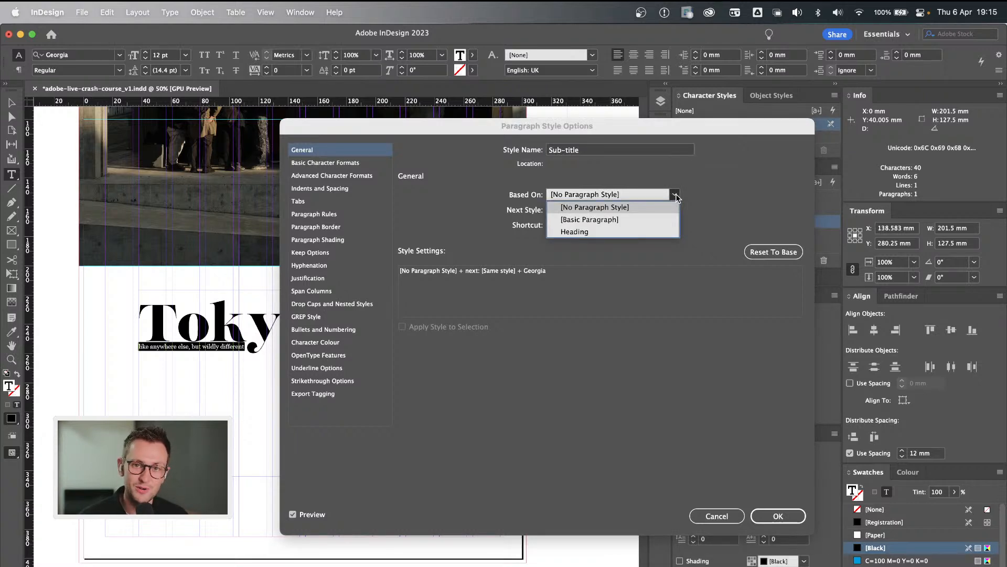
left_click(618, 232)
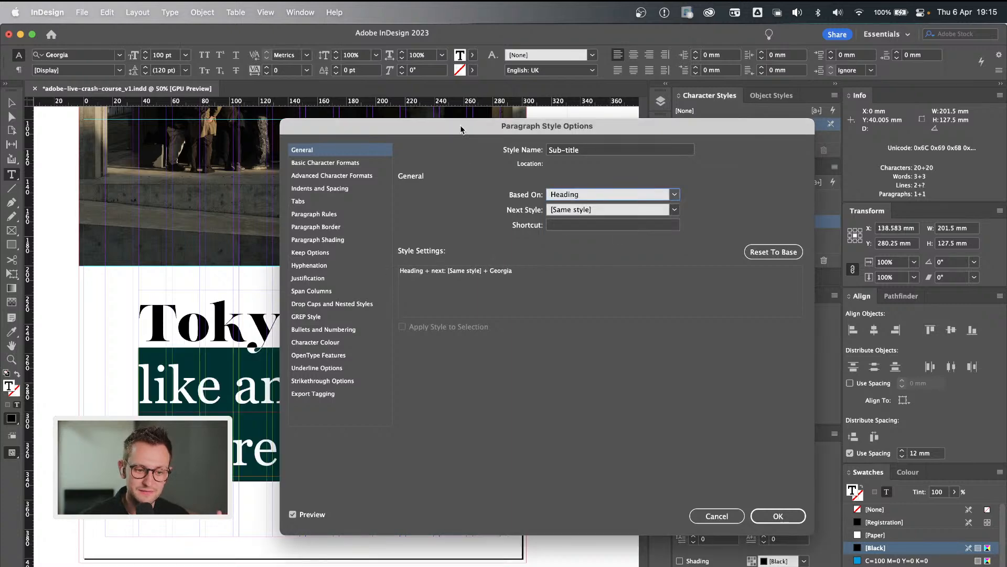
left_click_drag(460, 127, 589, 117)
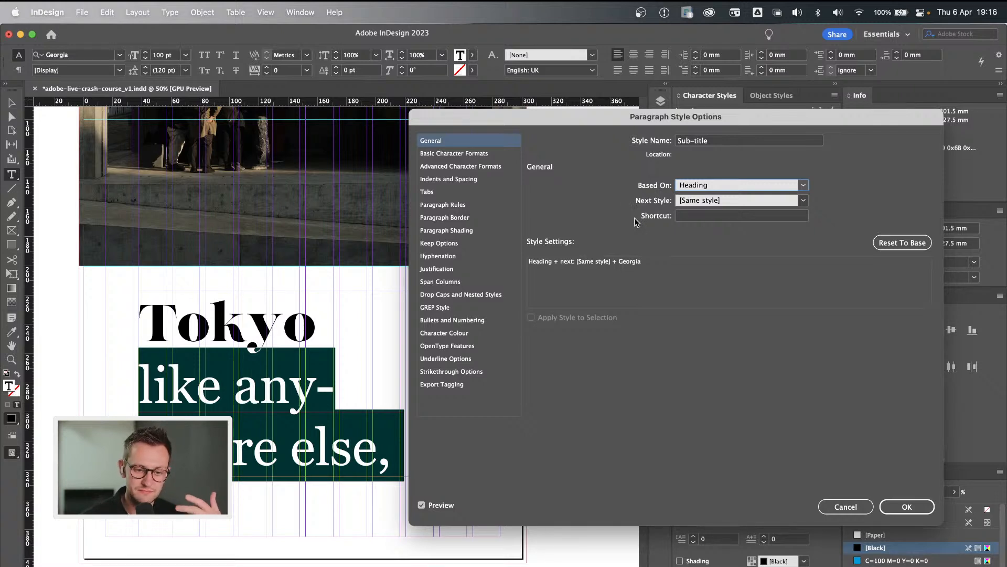
Try Impact as the Sub-title style's font family, and discard the pending style option changes.
left_click(488, 154)
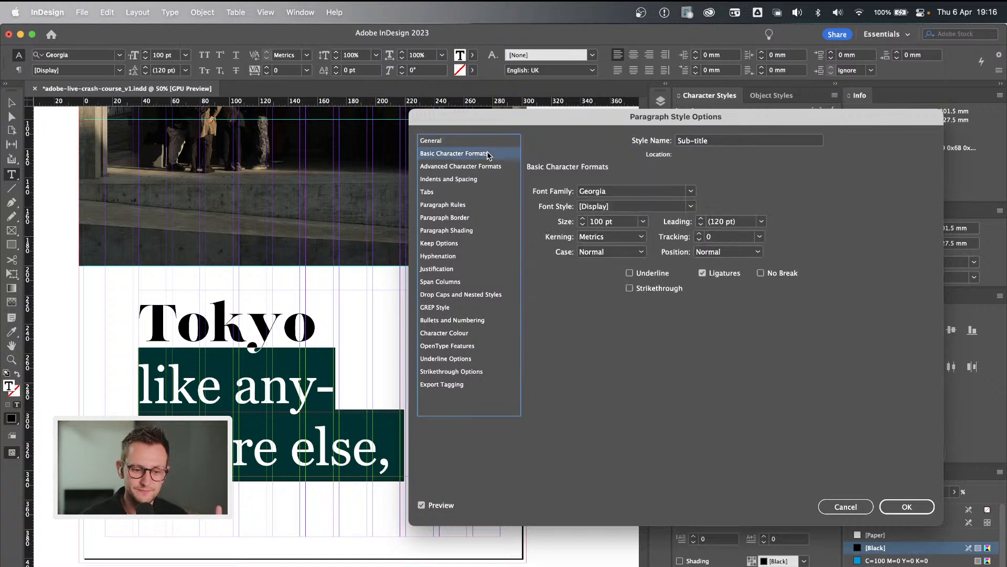
left_click(691, 192)
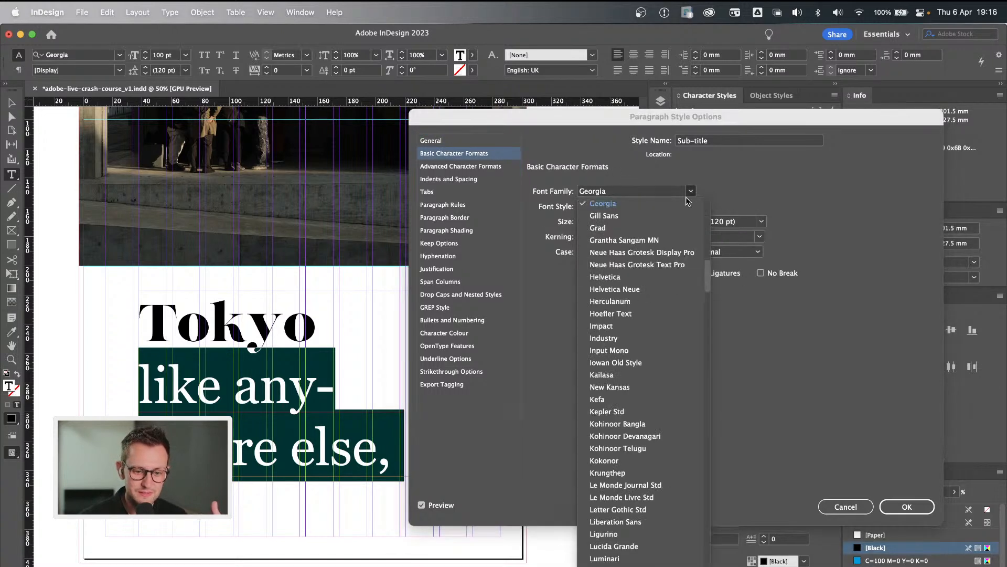
left_click(659, 326)
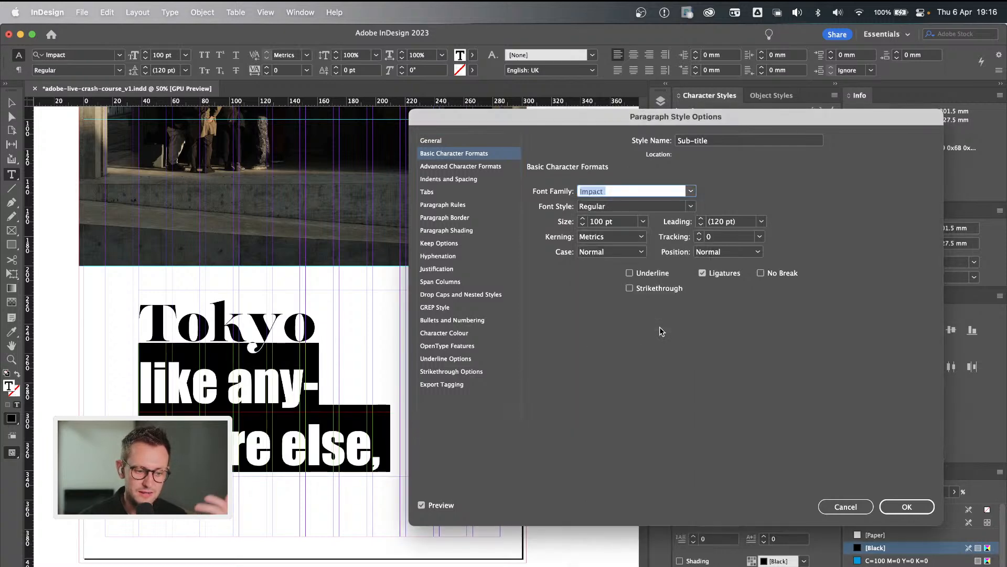
left_click(691, 192)
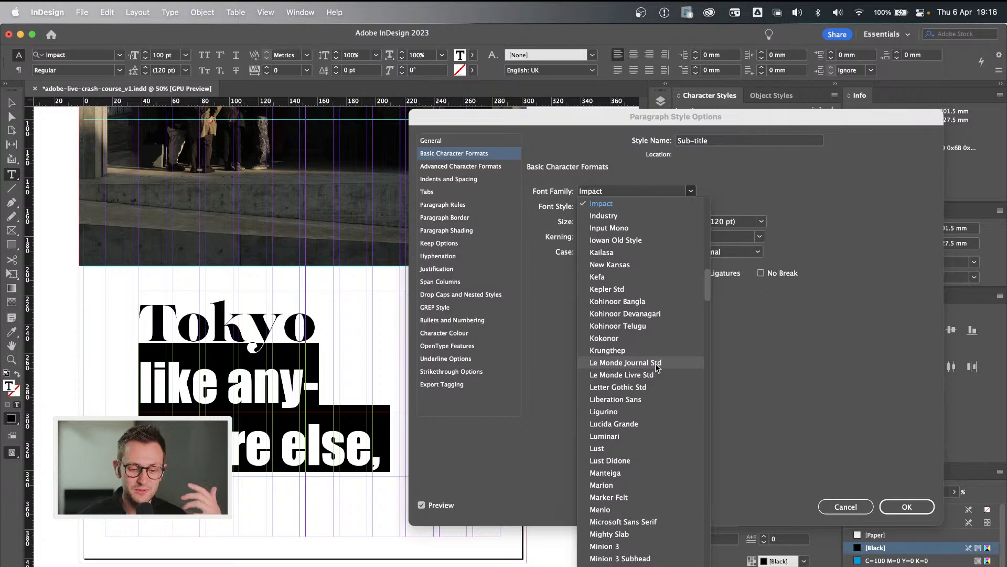
scroll(654, 386, "down", 15)
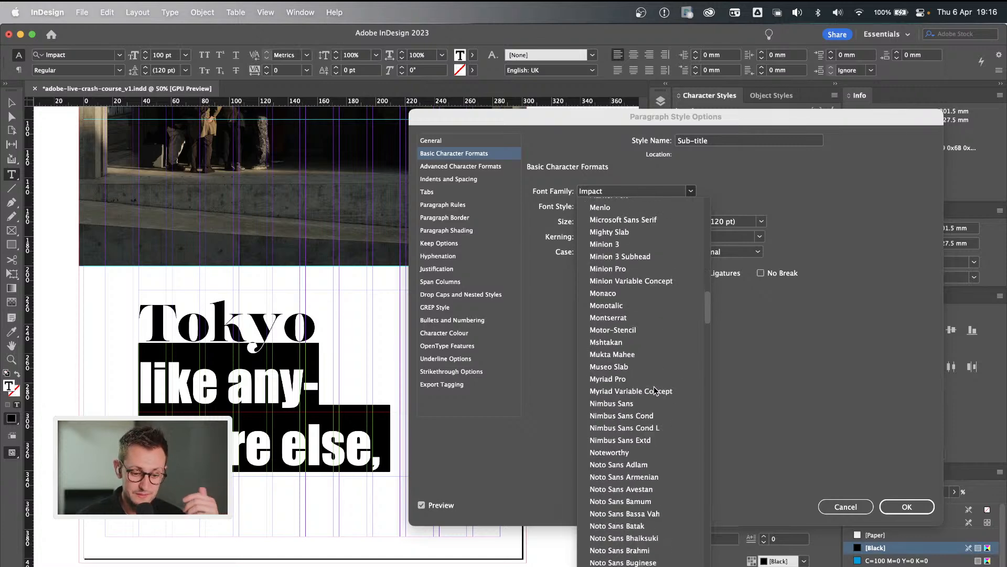
scroll(655, 389, "down", 10)
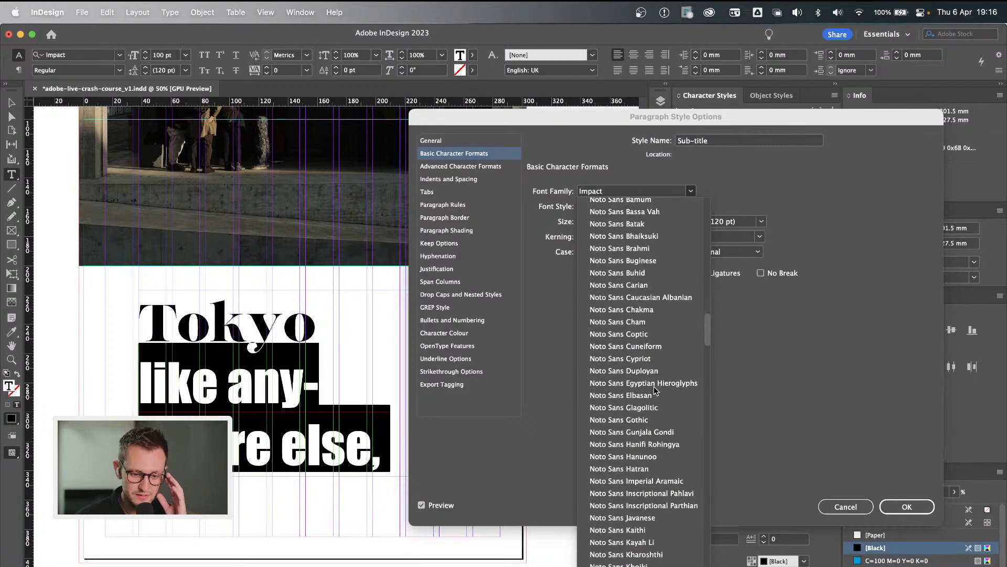
scroll(654, 387, "down", 8)
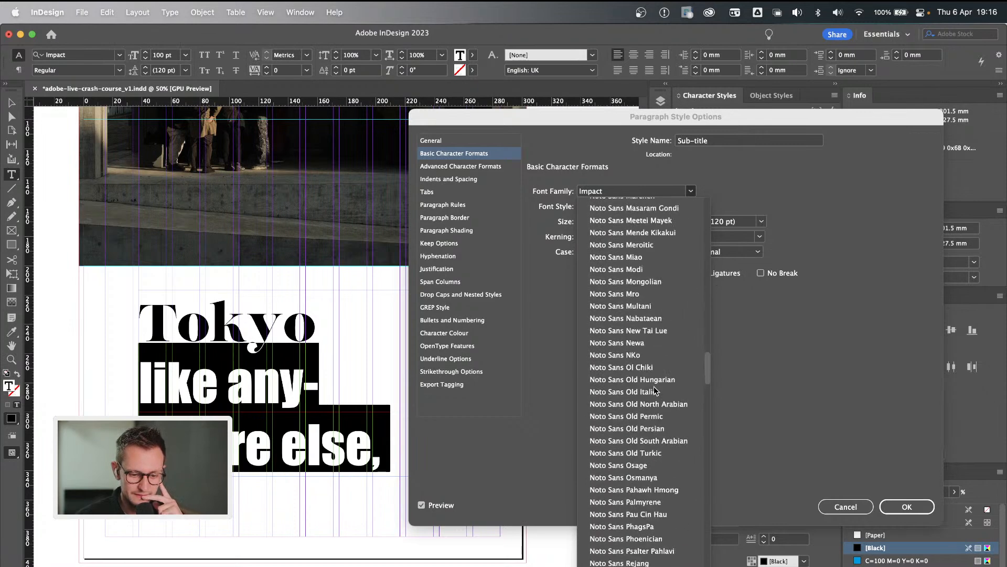
scroll(653, 386, "up", 20)
left_click(795, 339)
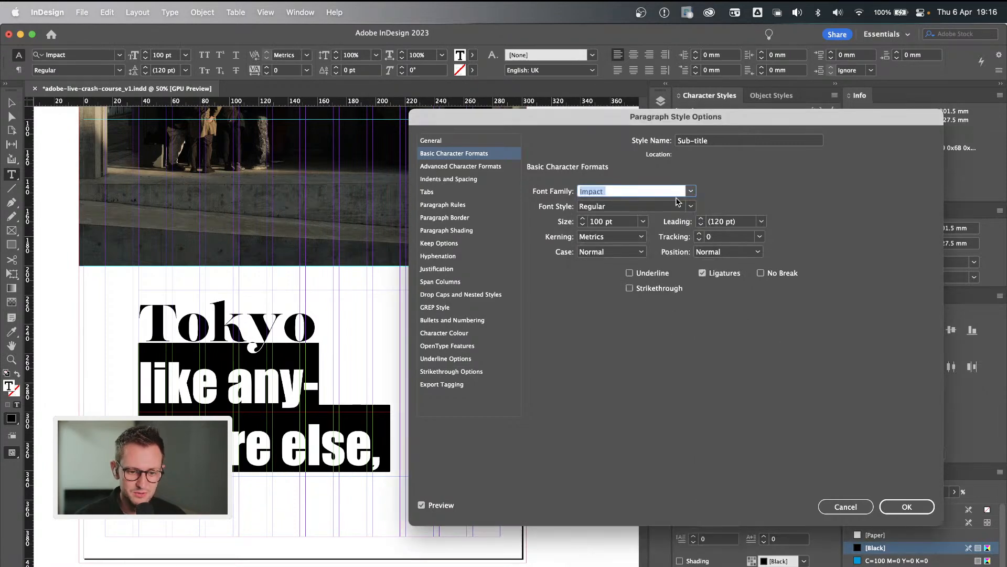
left_click(845, 507)
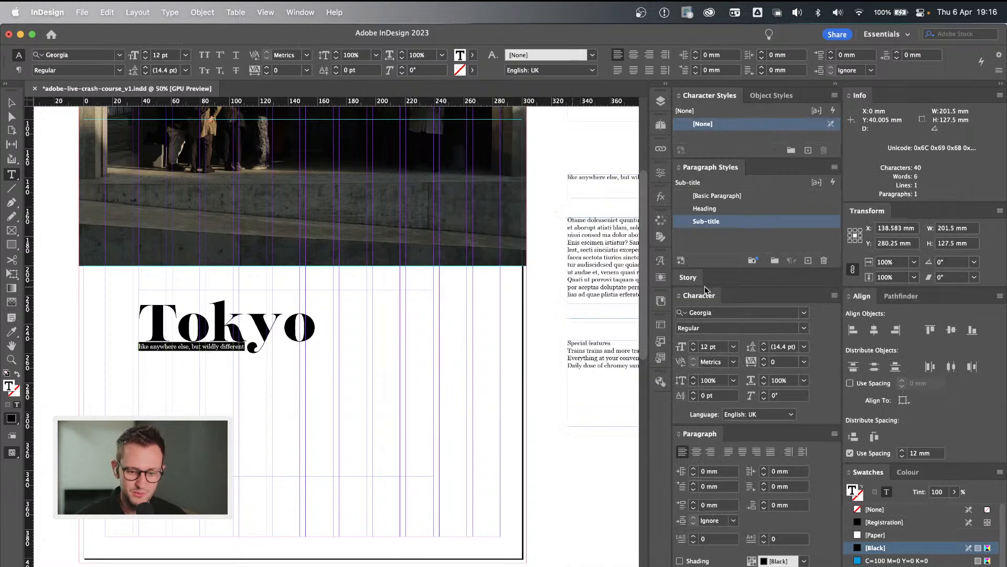
Set the subtitle line's font to New Kansas Bold, chosen from the recently added fonts.
left_click(805, 313)
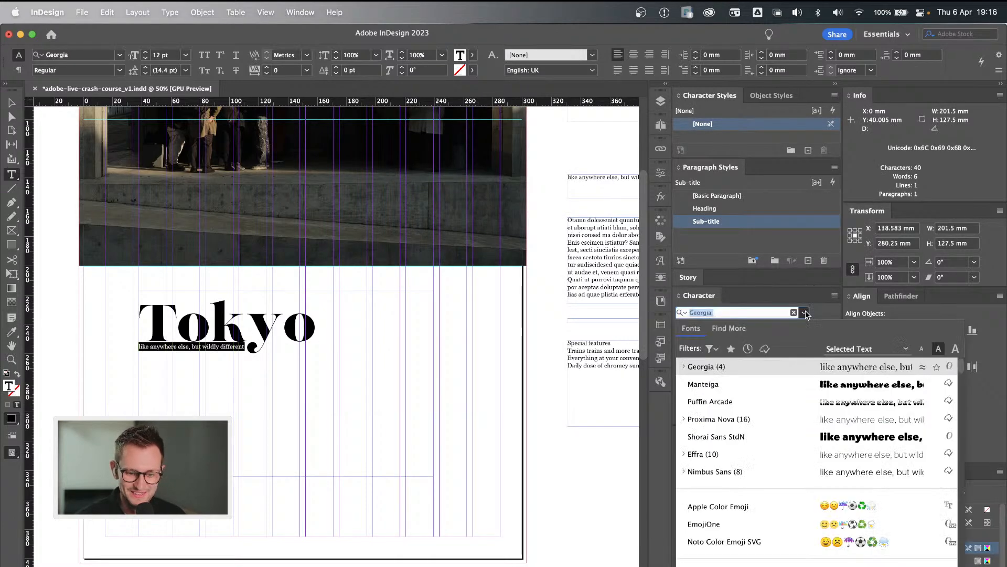
left_click(748, 349)
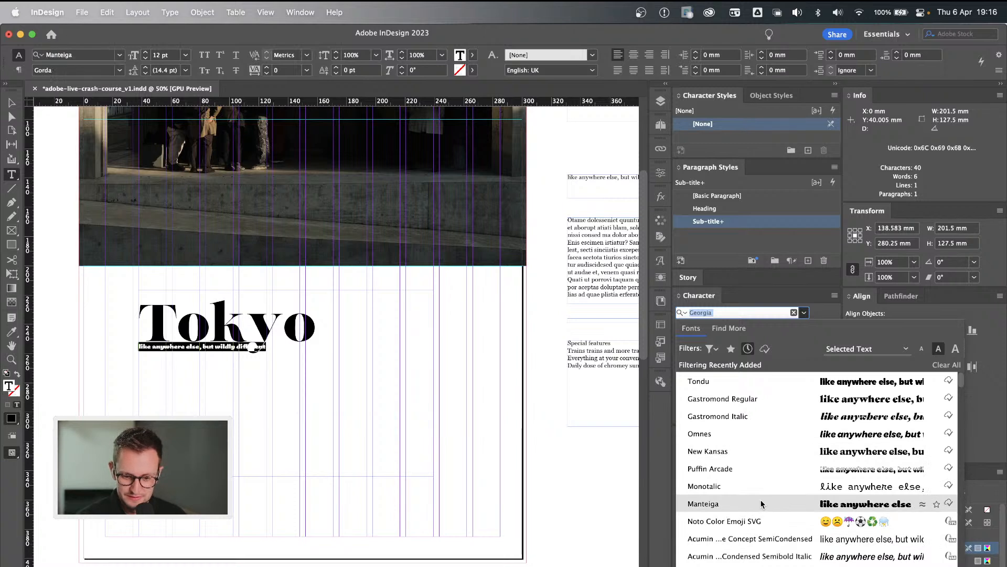
left_click(765, 450)
left_click(225, 350)
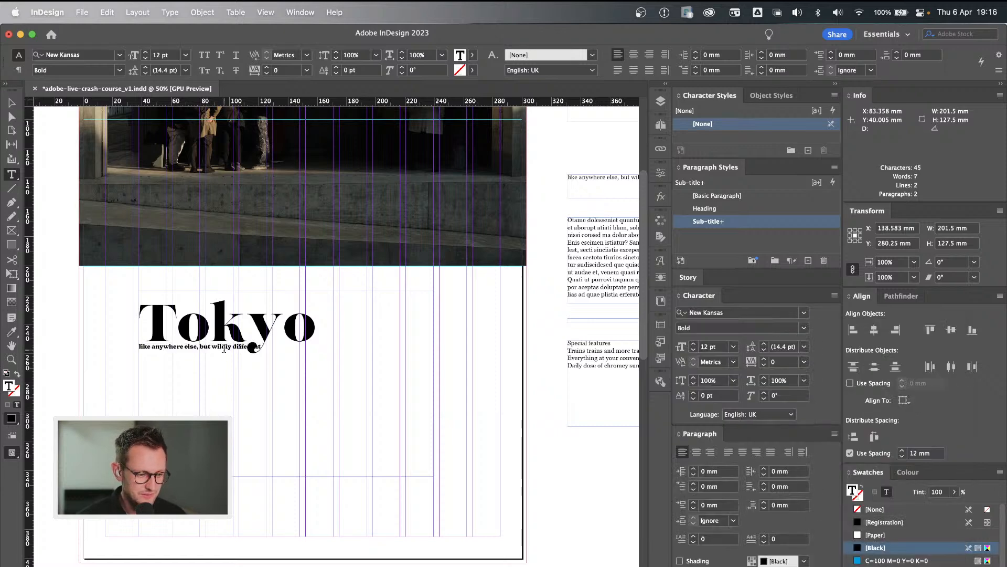
Change the Heading paragraph style's font family to New Kansas in Bold, with nothing selected on the page.
left_click(246, 319)
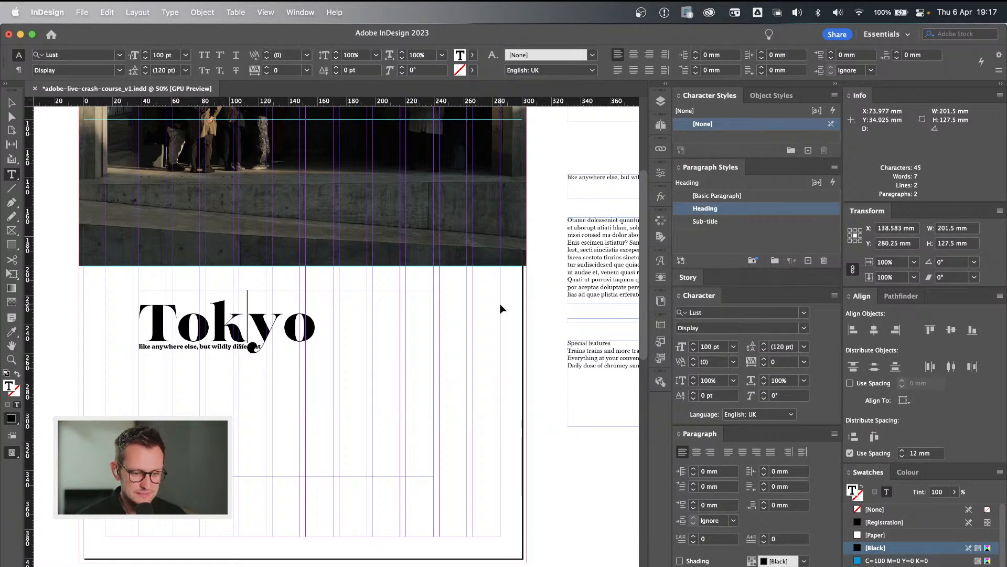
key("Escape")
left_click(550, 304)
double_click(760, 209)
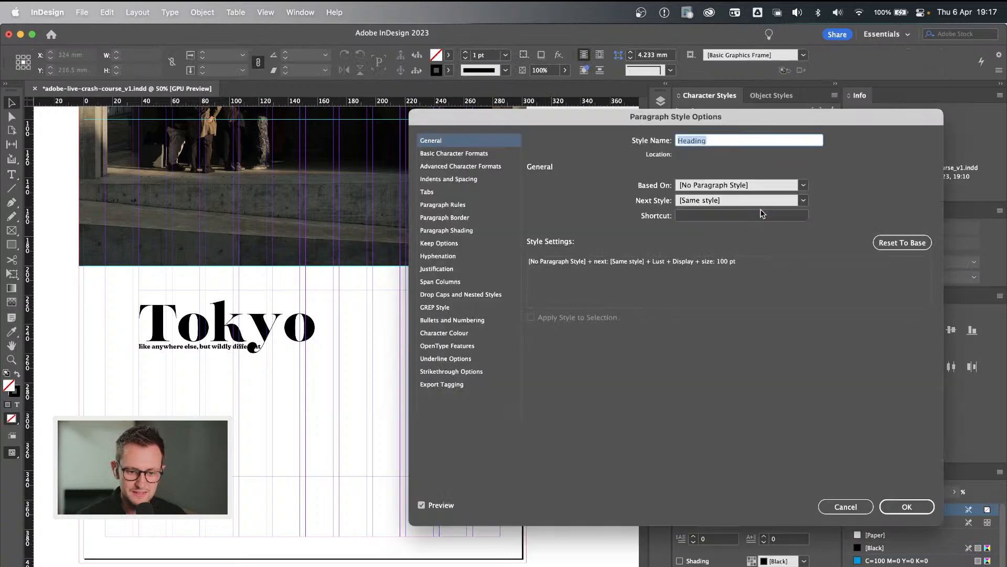
left_click(454, 153)
left_click(690, 191)
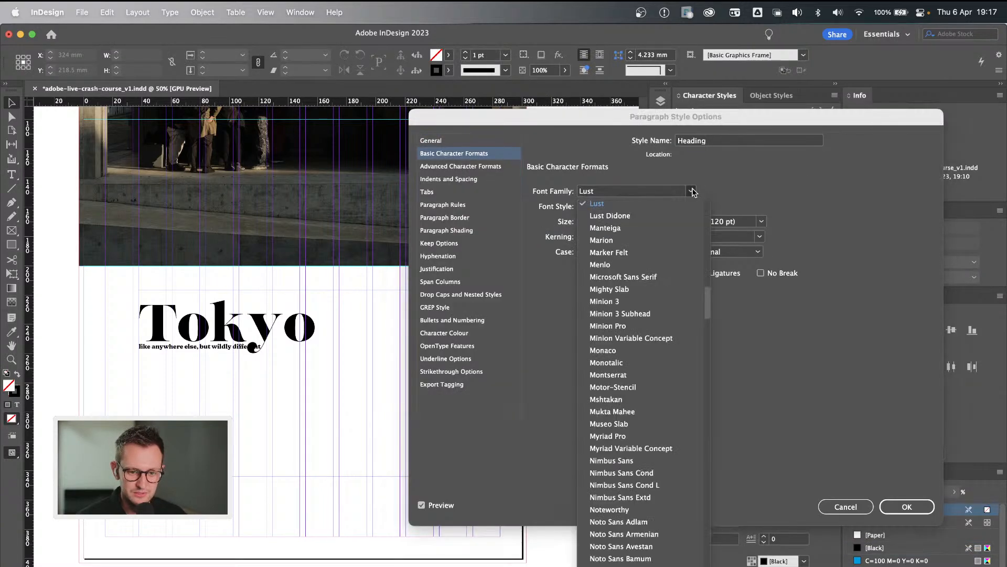
scroll(647, 409, "down", 15)
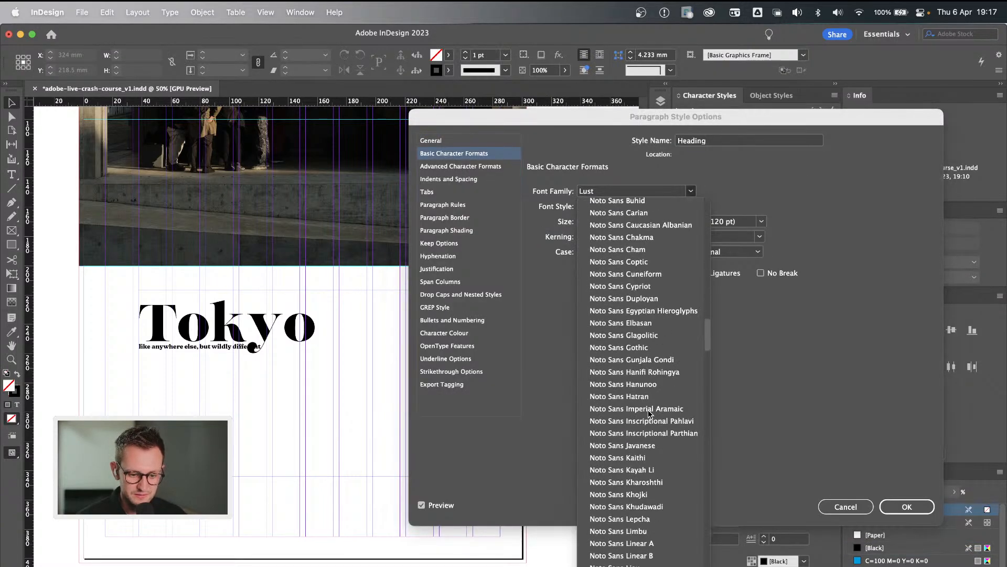
scroll(648, 409, "down", 15)
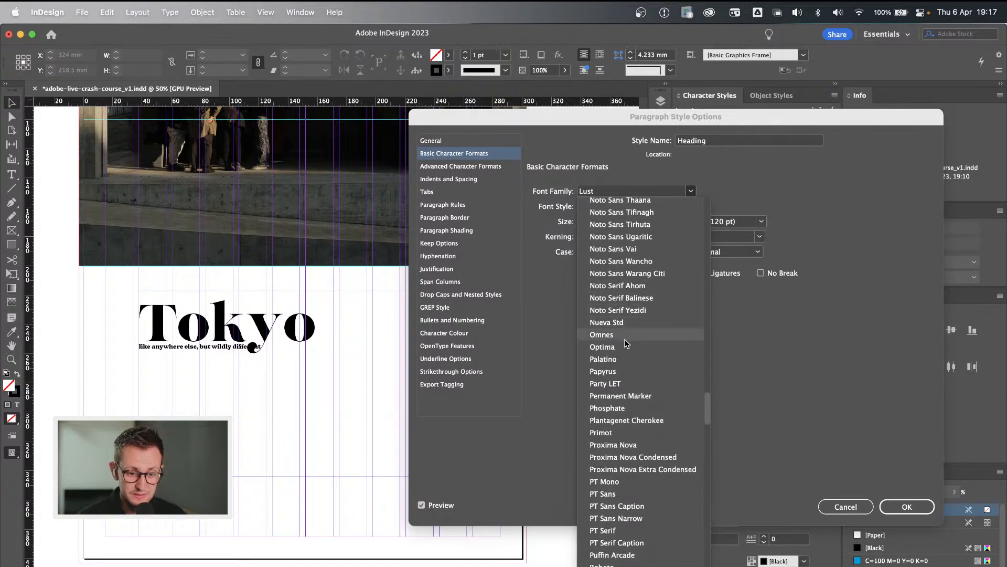
scroll(626, 343, "up", 10)
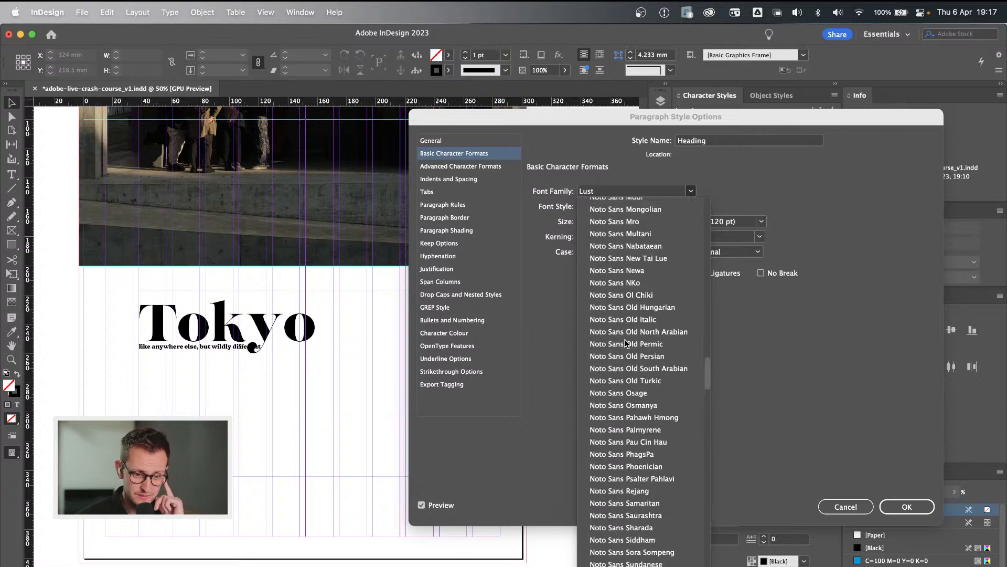
scroll(626, 343, "up", 5)
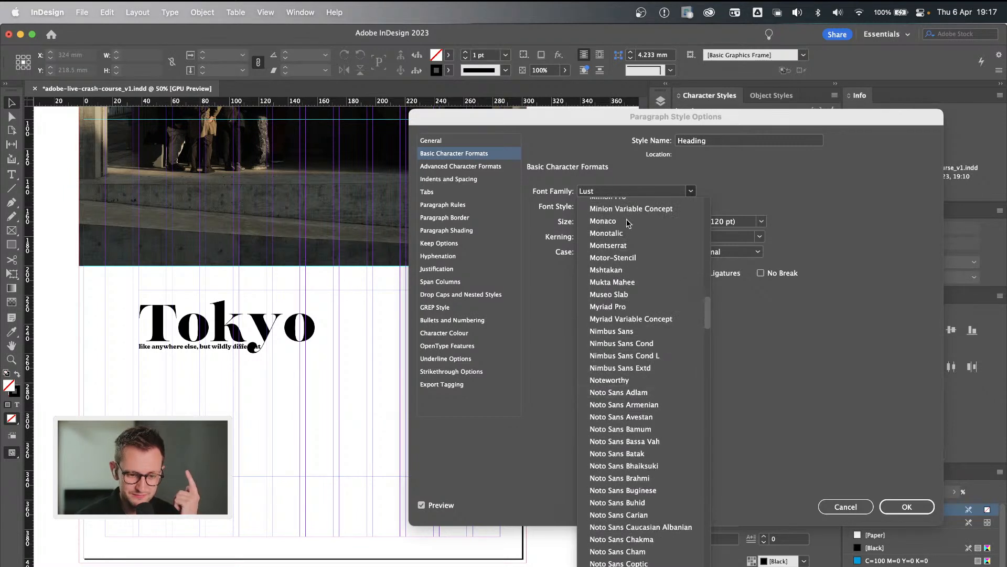
left_click(612, 191)
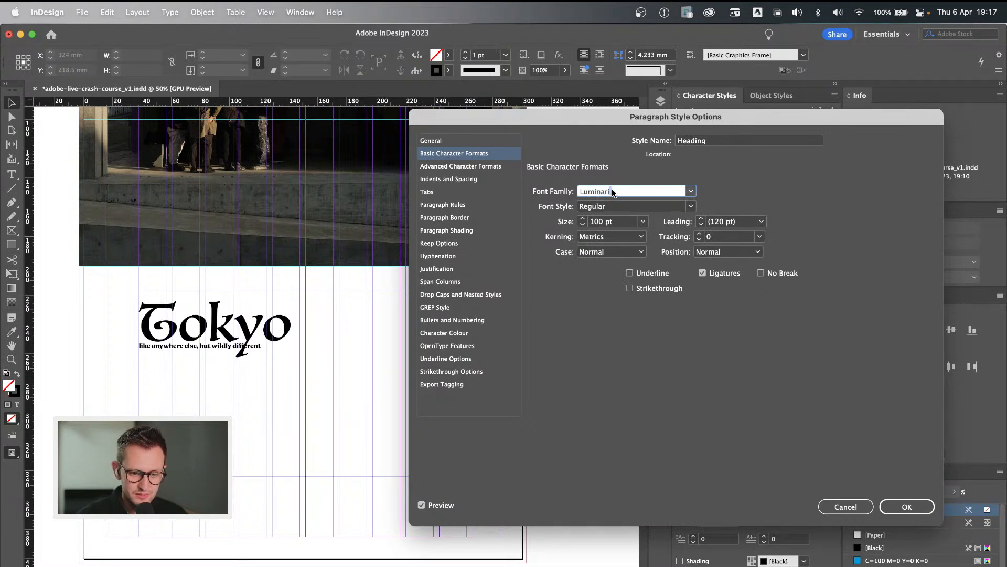
type("New Kansas")
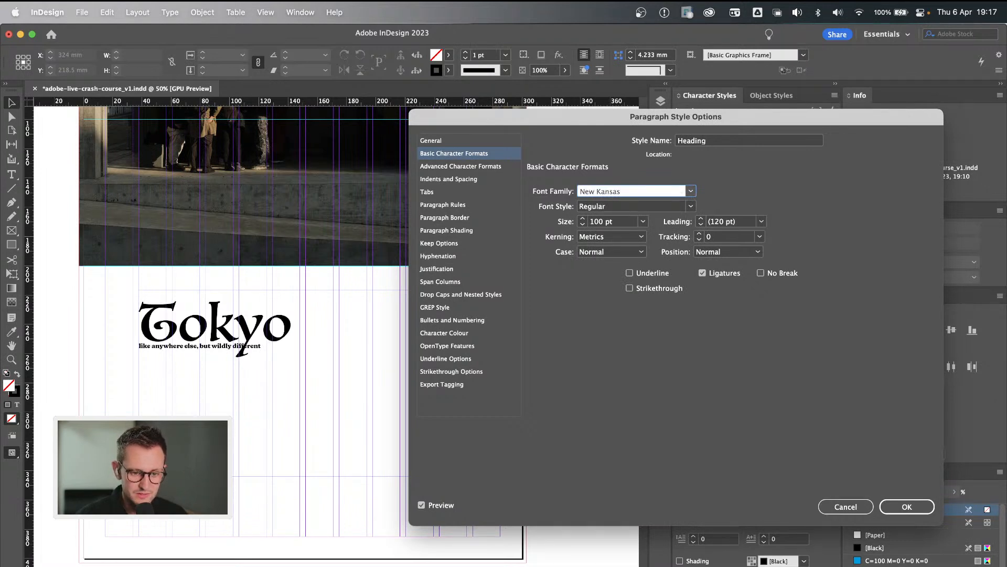
key("Return")
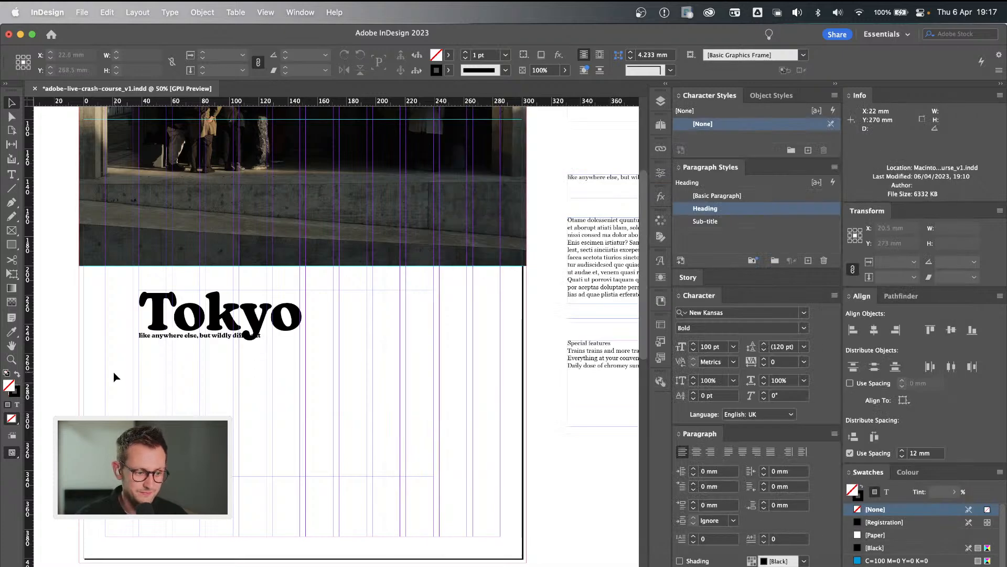
Redefine the Sub-title paragraph style from the New Kansas Bold formatting of the subtitle line under Tokyo.
left_click(209, 332)
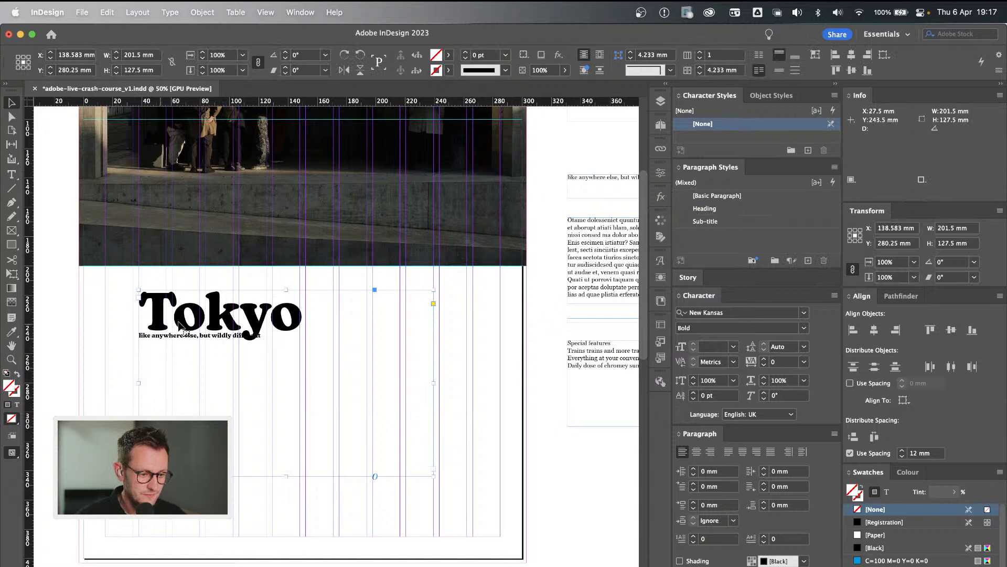
left_click(443, 376)
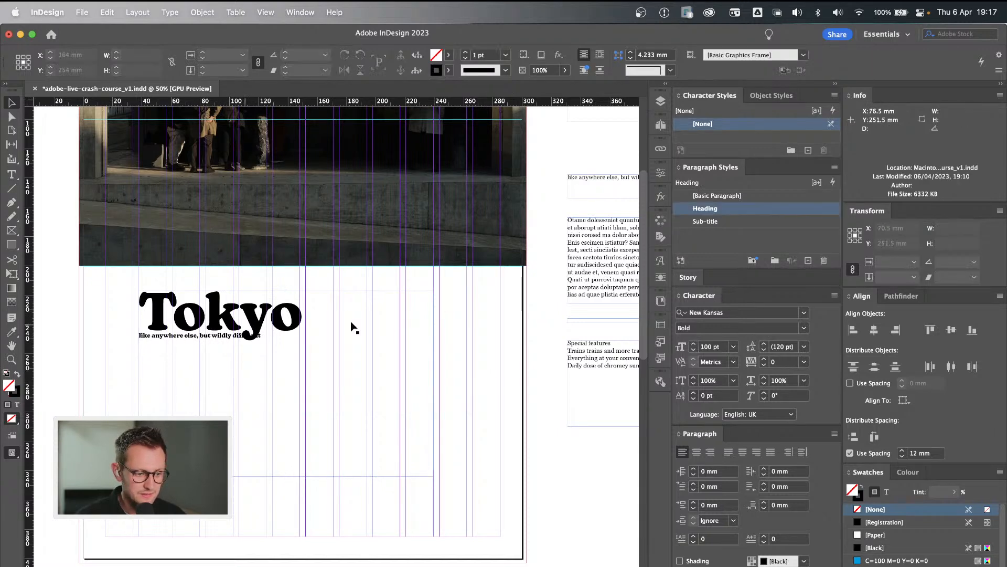
double_click(215, 331)
key("shift+End")
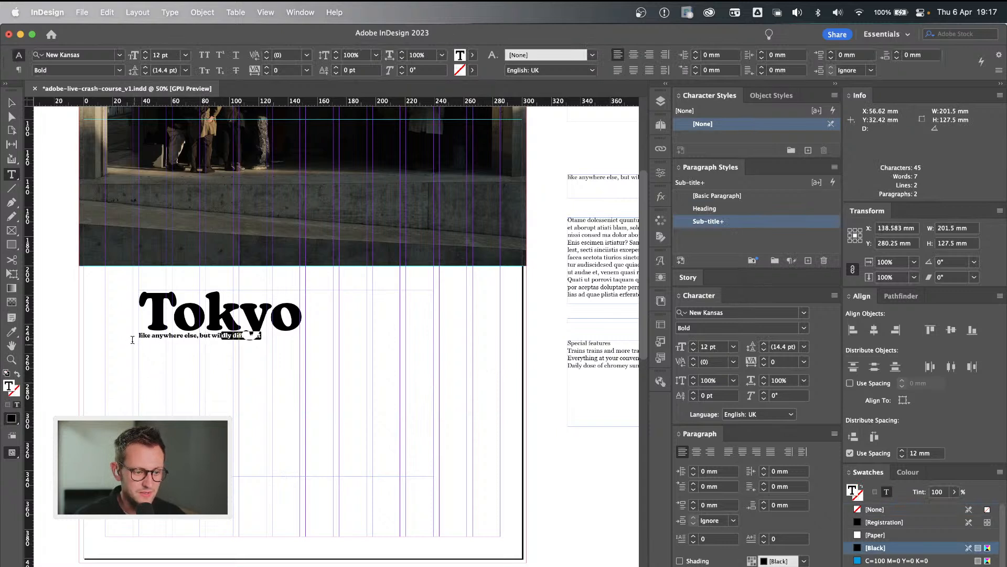
left_click_drag(164, 335, 239, 338)
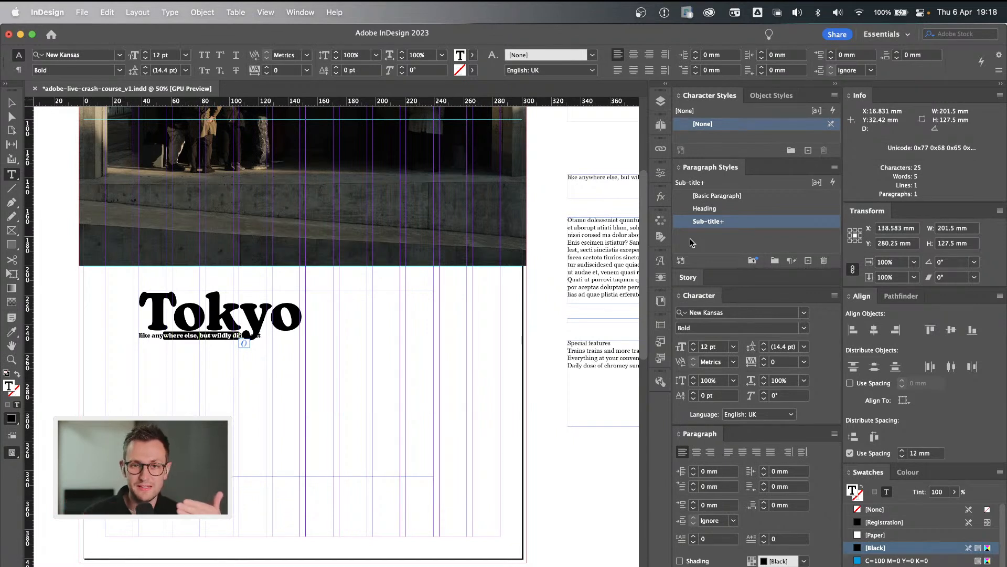
double_click(742, 222)
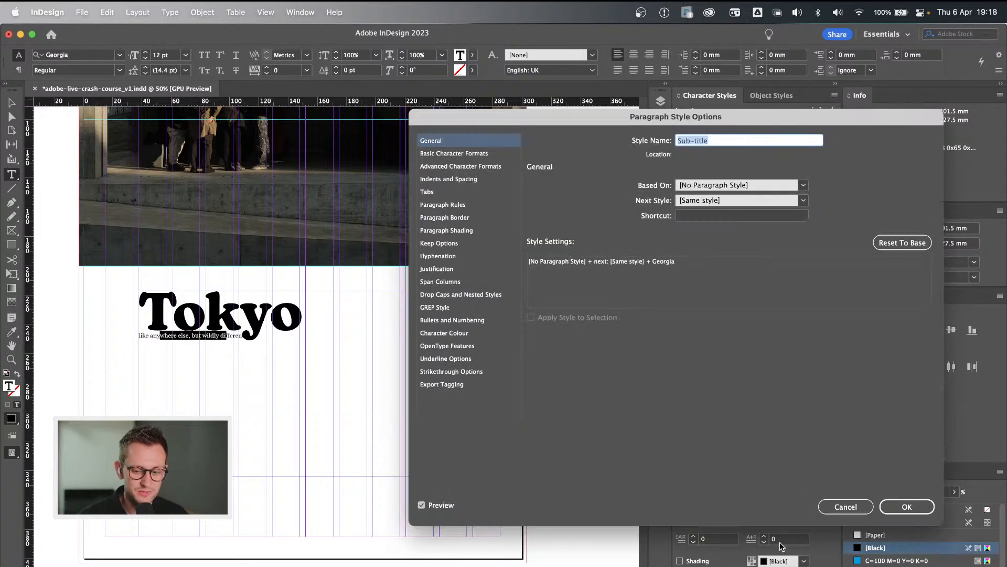
left_click(844, 506)
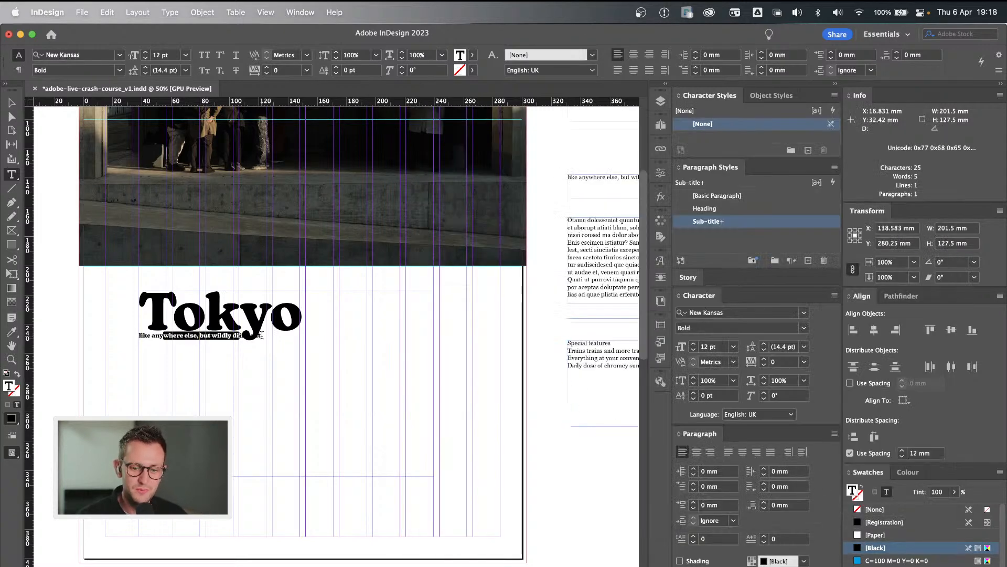
right_click(747, 226)
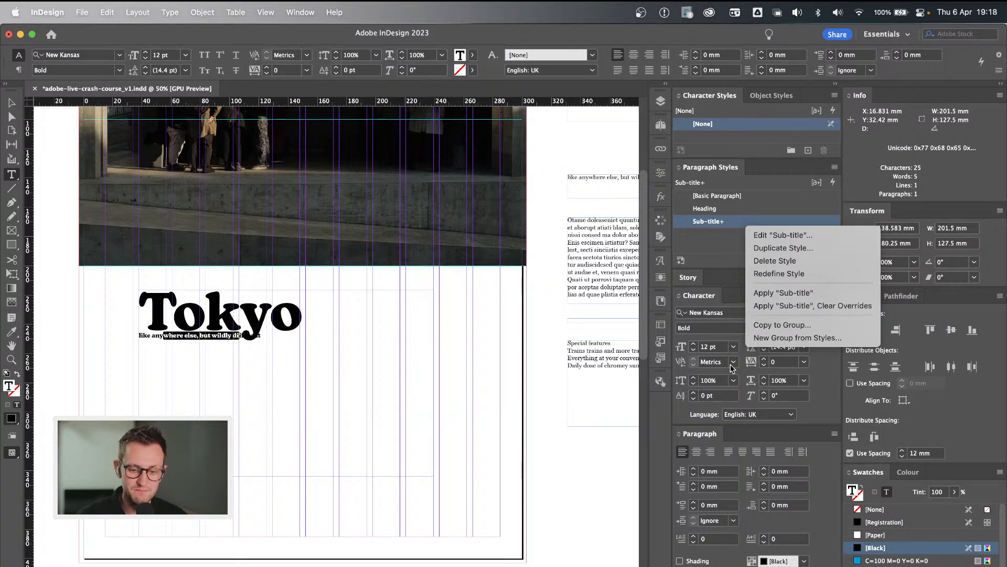
left_click(820, 277)
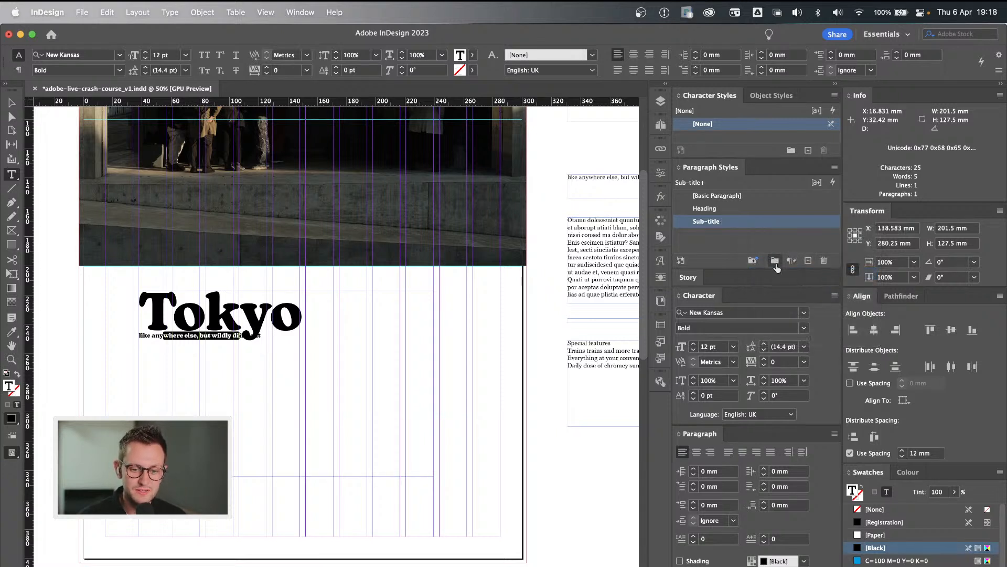
Check the paragraph styles applied to the subtitle line and the Tokyo heading, and leave text editing.
left_click_drag(160, 335, 222, 336)
left_click(222, 336)
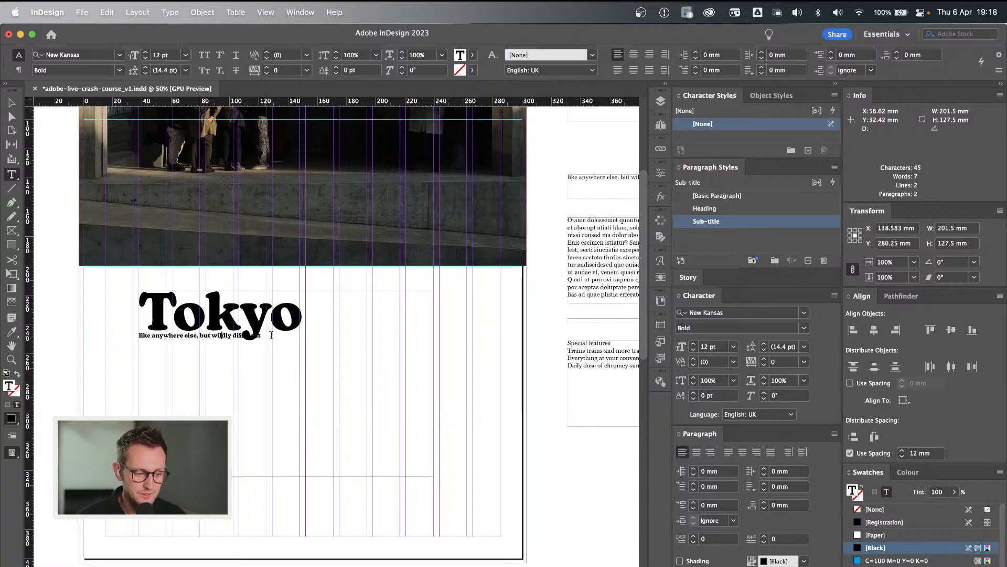
left_click(214, 307)
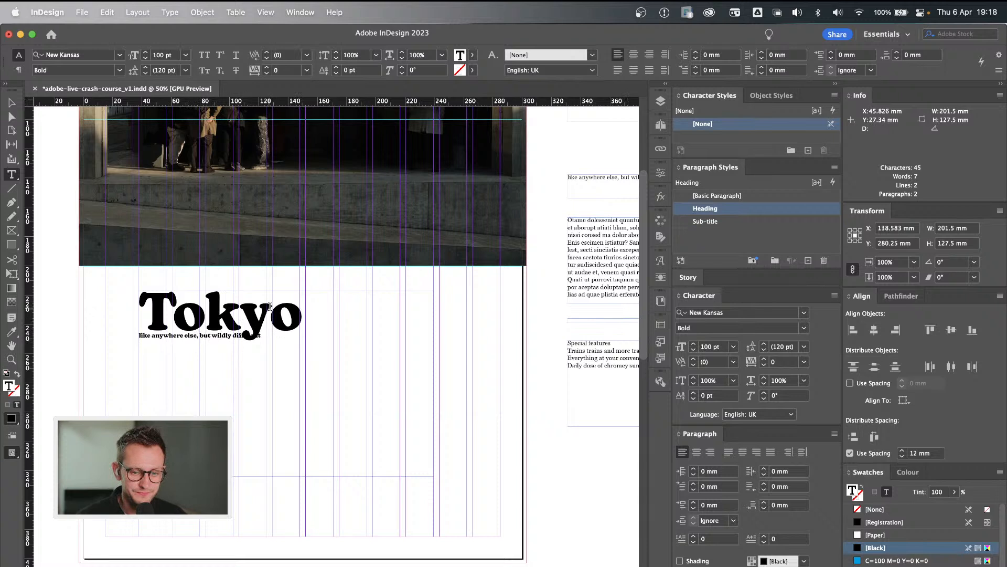
left_click(100, 332, "super")
key("v")
left_click(303, 322)
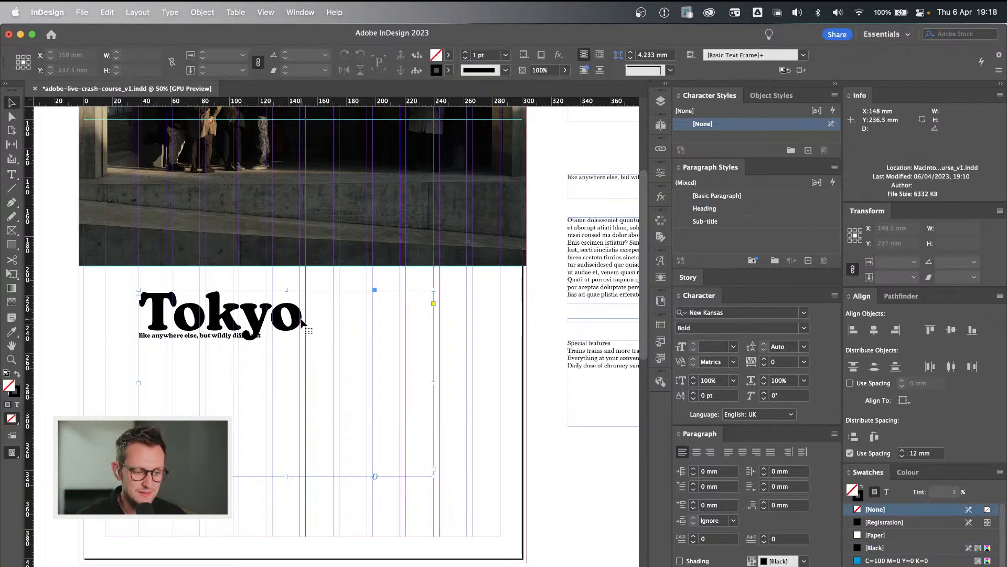
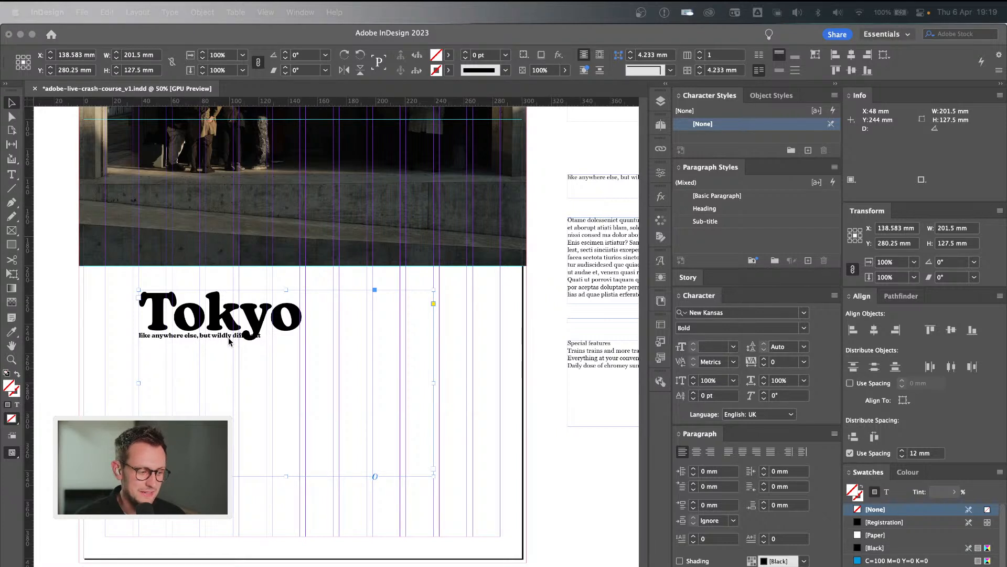
Edit the Heading paragraph style from the Tokyo heading and set its space after to 12 mm.
left_click(228, 338)
double_click(224, 335)
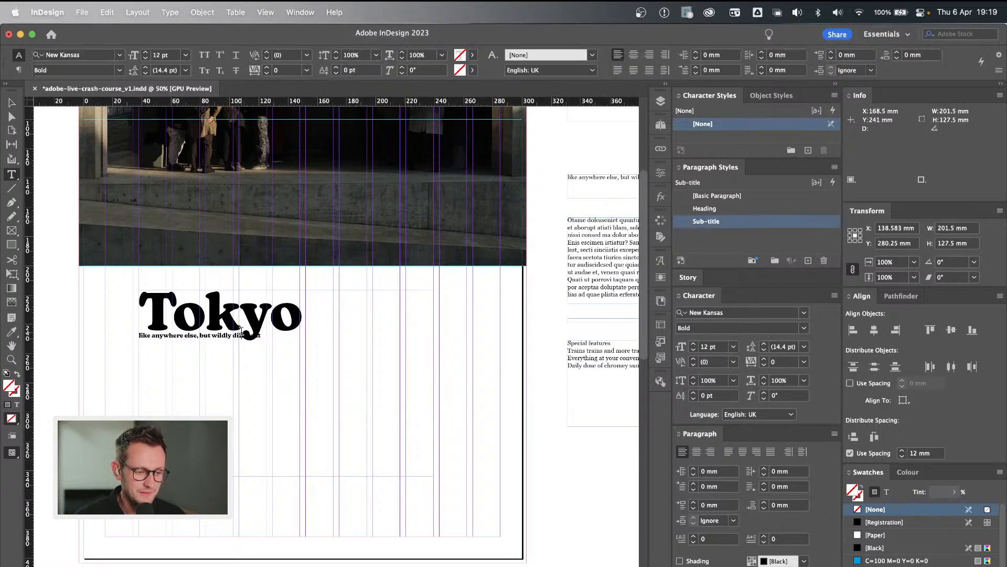
left_click(279, 317)
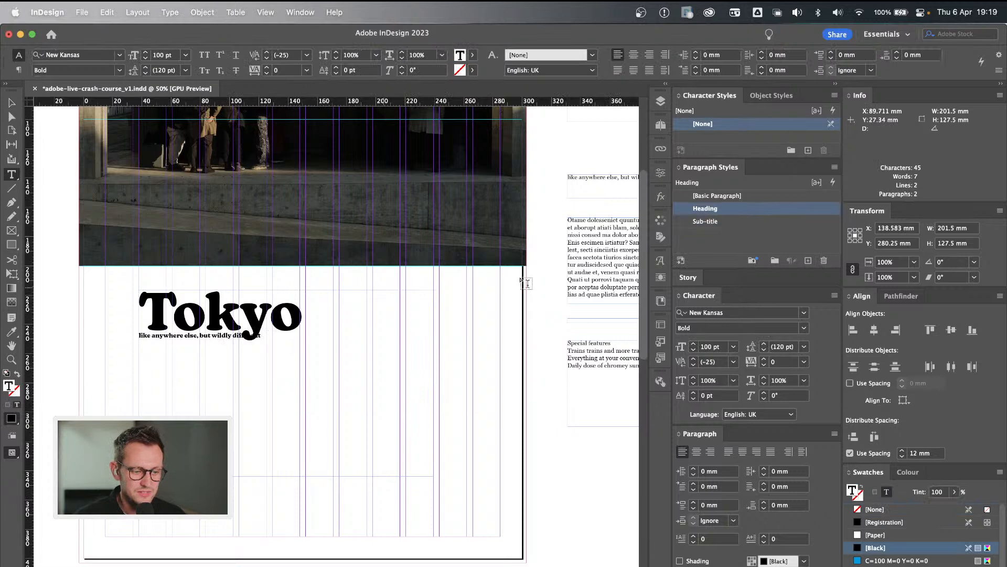
double_click(751, 207)
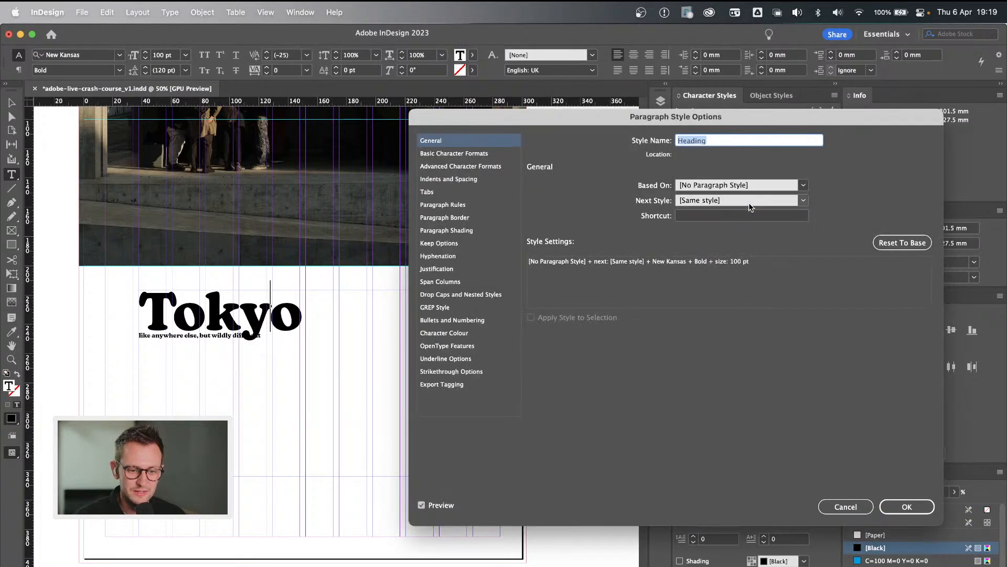
left_click(472, 179)
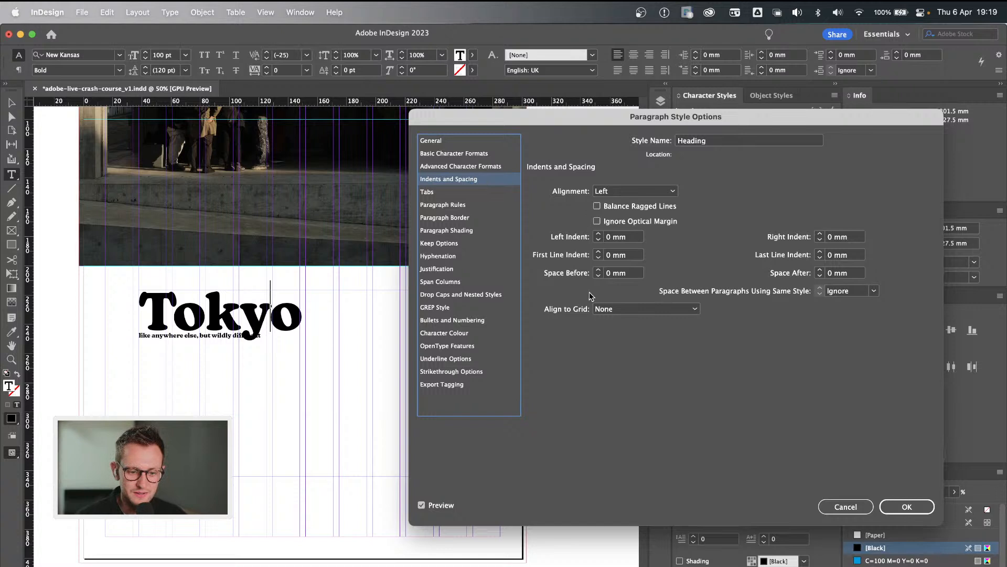
left_click(819, 270)
left_click(819, 270)
left_click(819, 270)
left_click(819, 270)
left_click(819, 270)
left_click(819, 270)
left_click(819, 270)
left_click(819, 270)
left_click(819, 271)
left_click(819, 270)
left_click(819, 270)
left_click(819, 270)
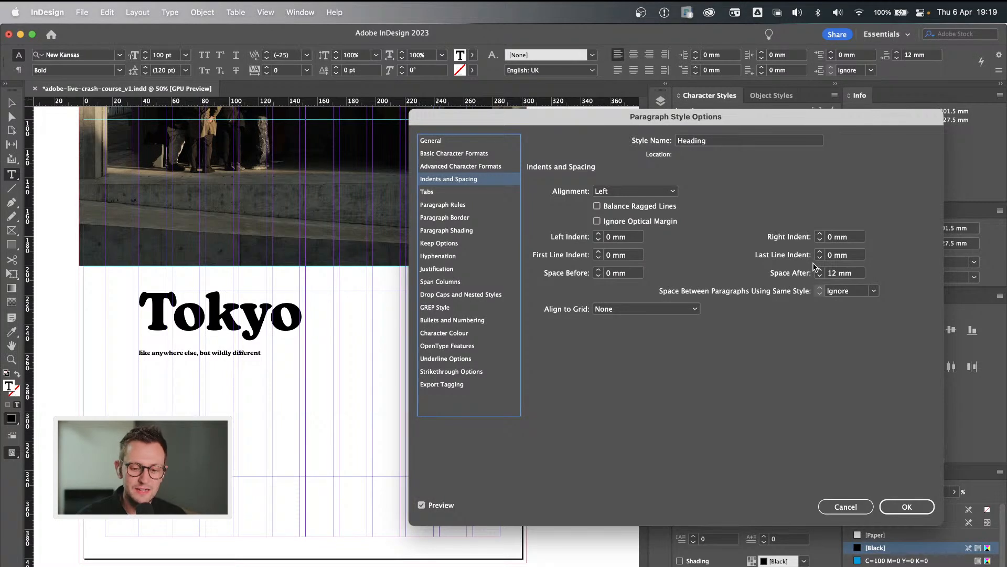
left_click(852, 272)
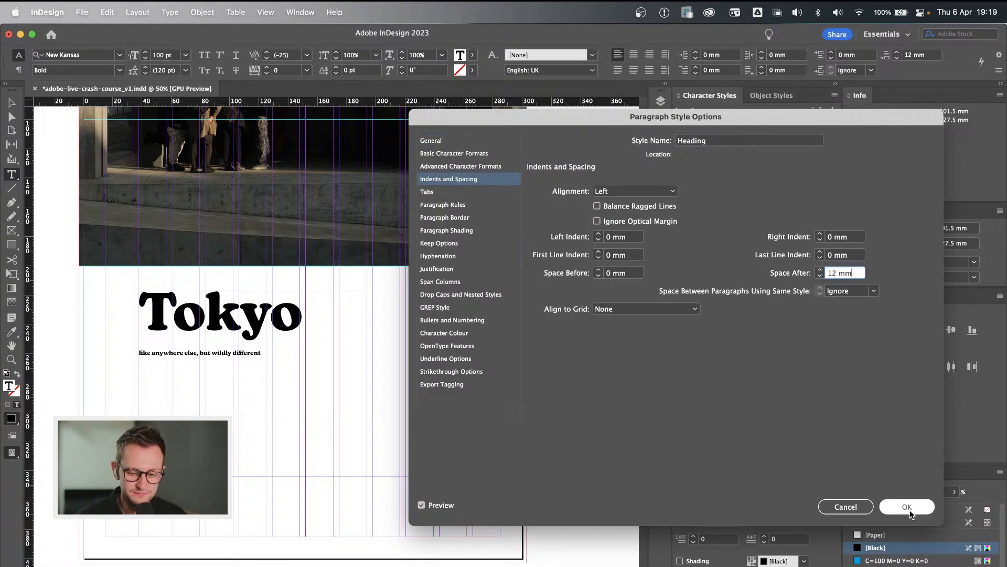
Turn on a rule below the paragraph in the Heading style with a weight of 4 pt.
left_click(461, 205)
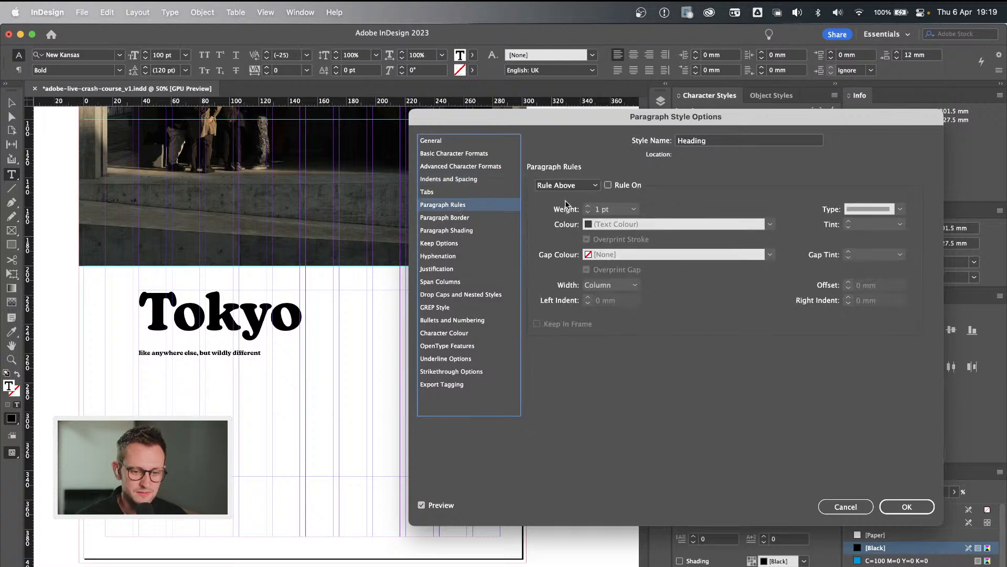
left_click(584, 188)
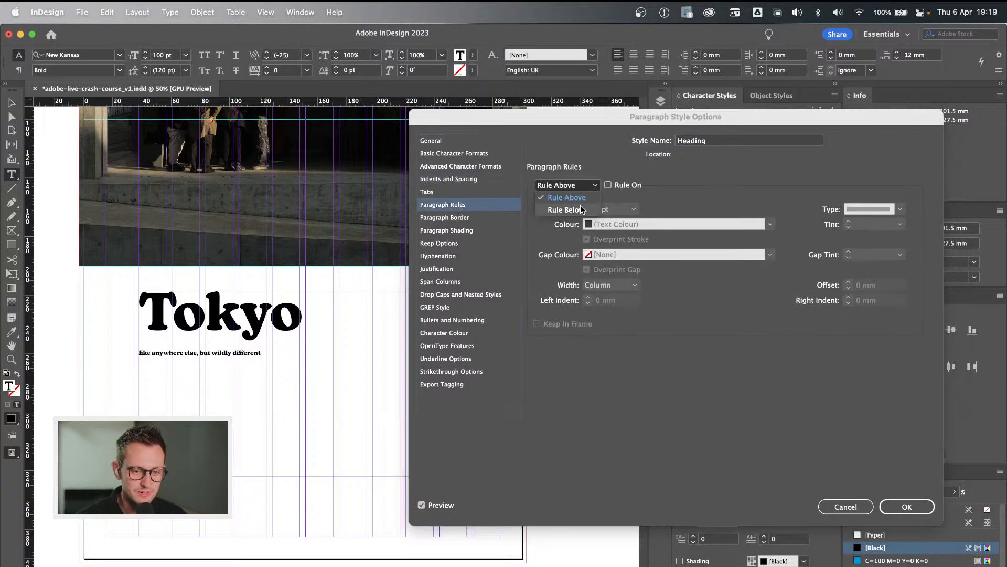
left_click(580, 209)
left_click(608, 186)
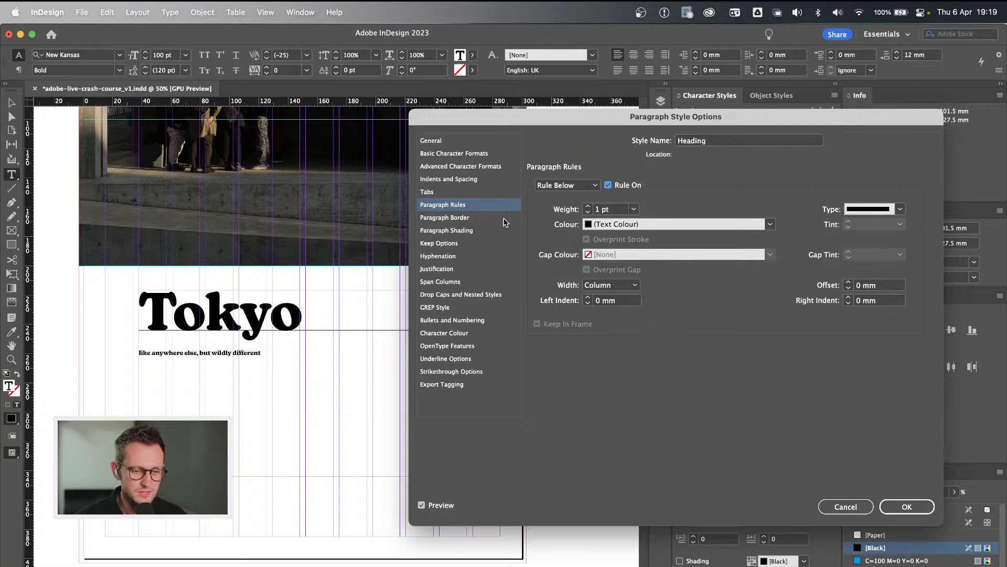
left_click(588, 207)
left_click(588, 207)
left_click(587, 207)
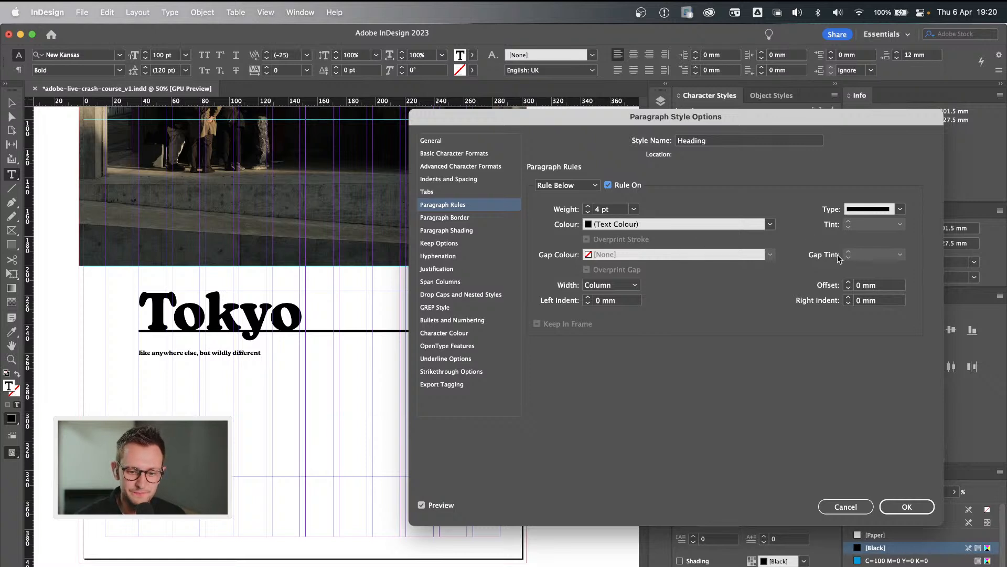
Offset the Heading style's rule below by 12 mm.
left_click(848, 283)
left_click(849, 283)
left_click(849, 283)
left_click(849, 283)
left_click(849, 283)
left_click(848, 283)
left_click(848, 283)
left_click(849, 282)
left_click(848, 283)
left_click(848, 283)
left_click(849, 283)
left_click(849, 282)
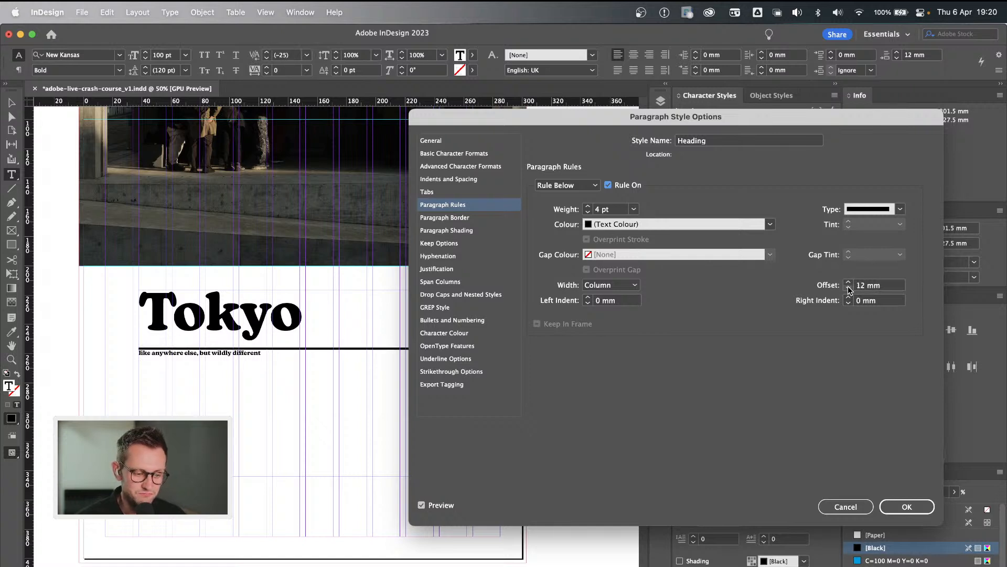
Set the Heading style's space after to 18 mm to move the subtitle line away from the rule.
left_click(459, 180)
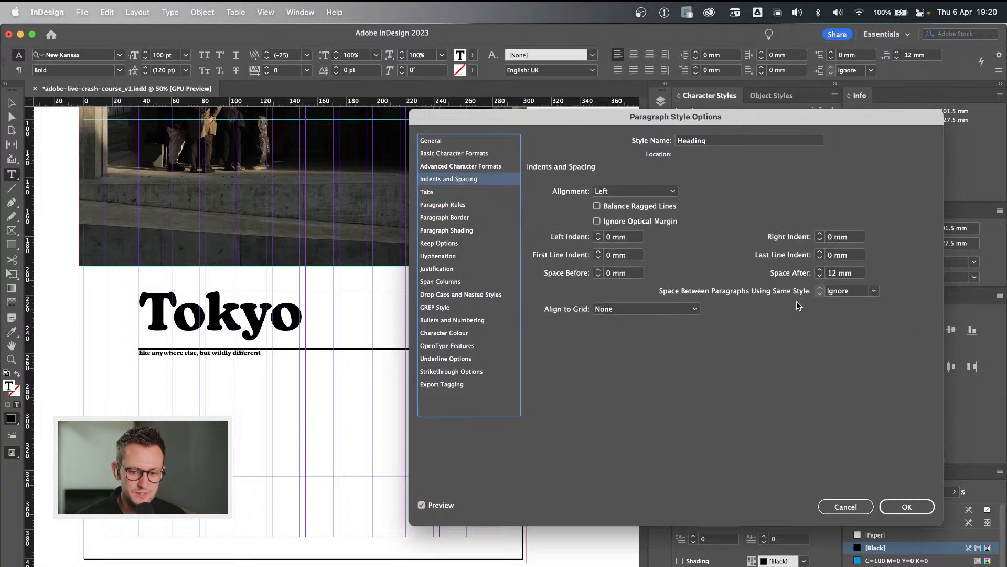
left_click(821, 271)
left_click(820, 270)
left_click(820, 270)
left_click(820, 270)
left_click(820, 270)
left_click(820, 270)
left_click(820, 271)
left_click(820, 270)
left_click(820, 270)
left_click(820, 271)
left_click(820, 271)
left_click(820, 270)
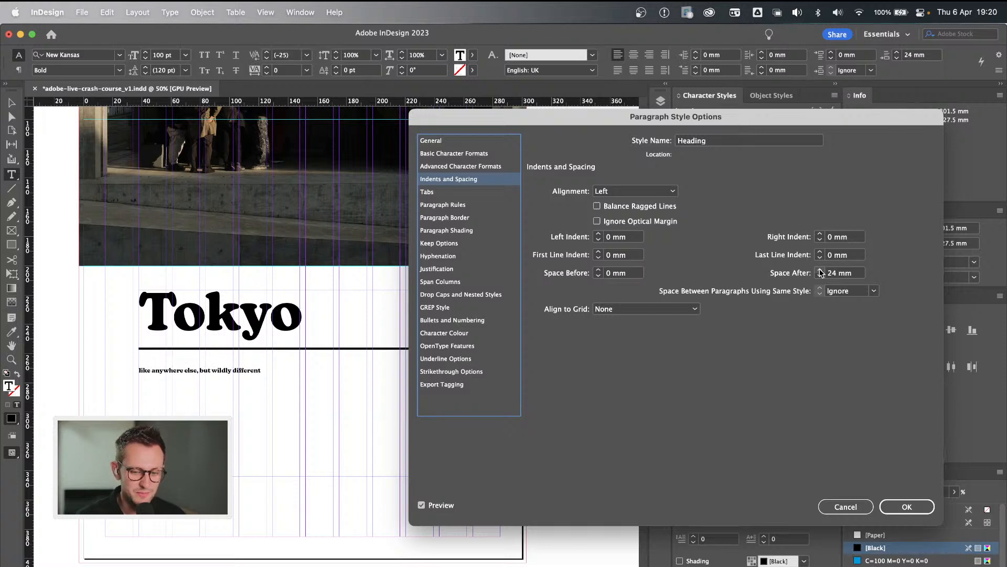
left_click(832, 274)
type("18")
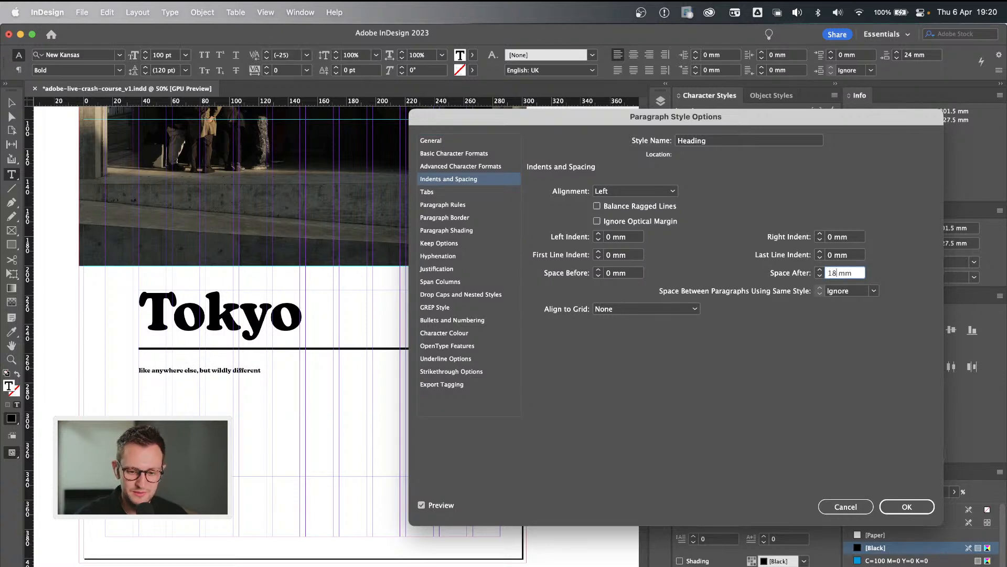
left_click(852, 257)
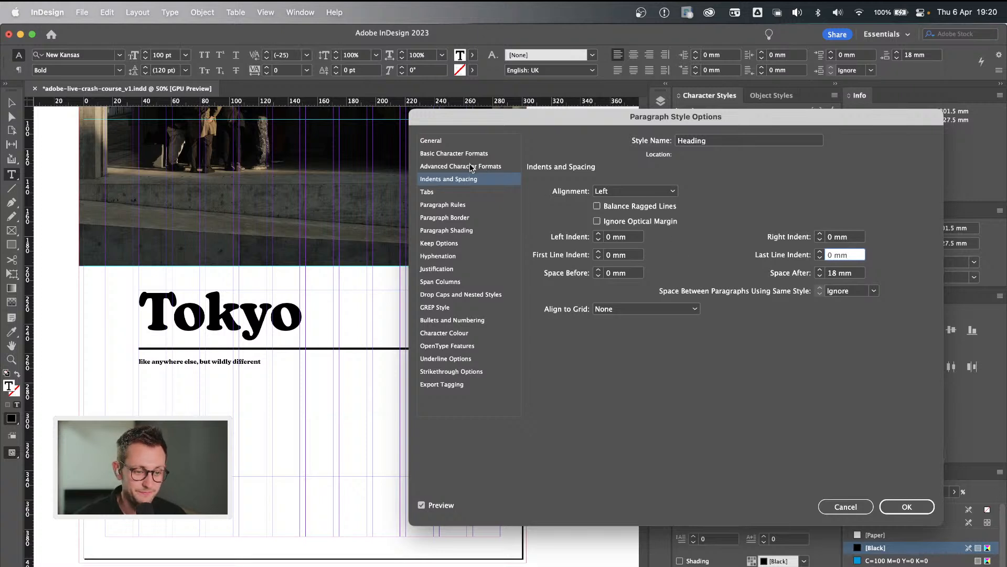
Change the width of the Heading style's rule below from the column to the text.
left_click(461, 207)
left_click(632, 185)
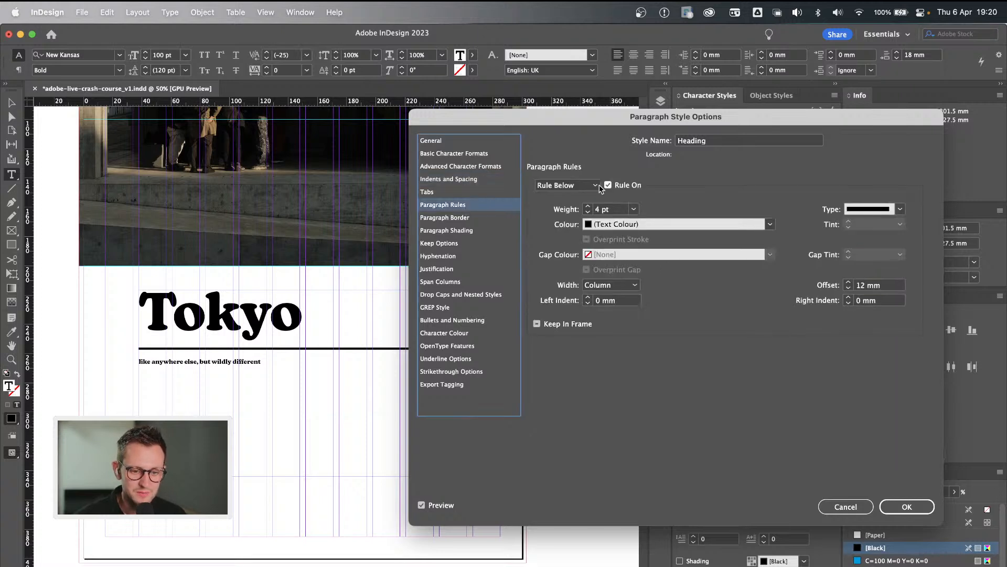
left_click(628, 284)
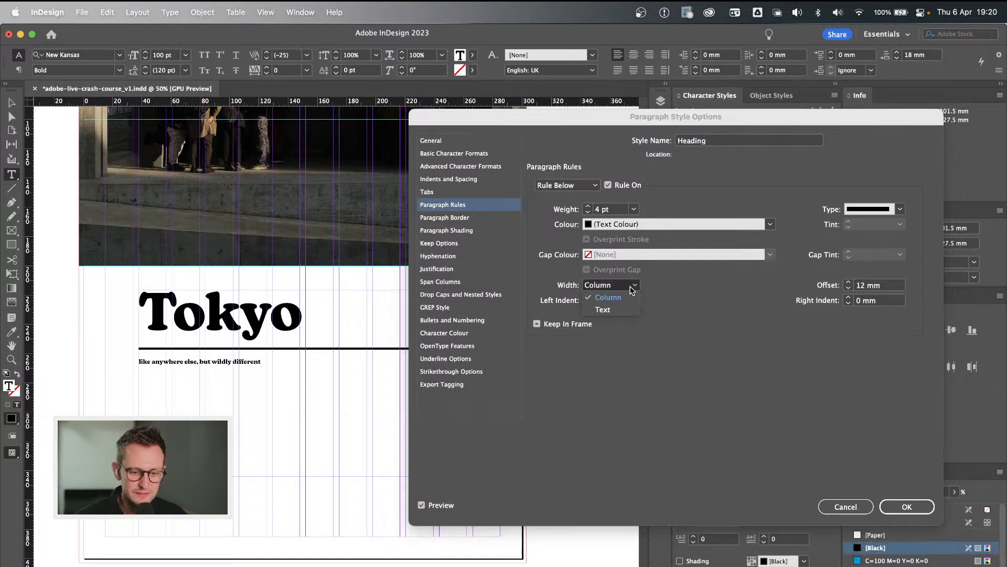
left_click(603, 310)
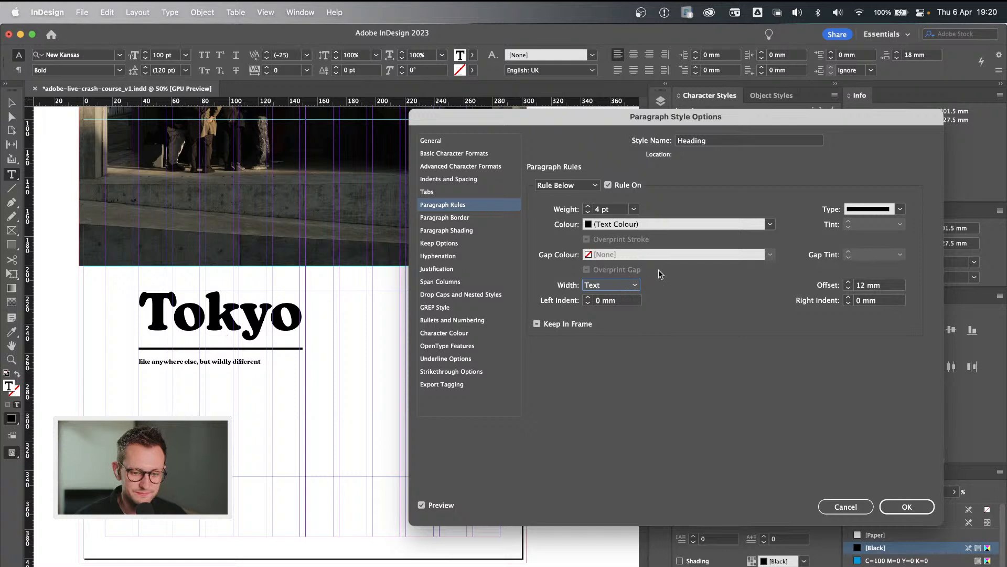
Try negative offsets of -12 mm and -10 mm for the rule below so it runs through the Tokyo heading.
left_click(849, 289)
left_click(848, 289)
left_click(849, 288)
left_click(849, 288)
left_click(848, 288)
left_click(848, 288)
left_click(848, 288)
left_click(848, 288)
left_click(848, 289)
left_click(848, 288)
left_click(849, 289)
left_click(848, 289)
left_click(848, 289)
left_click(849, 289)
left_click(849, 289)
left_click(848, 288)
left_click(849, 288)
left_click(849, 289)
left_click(849, 288)
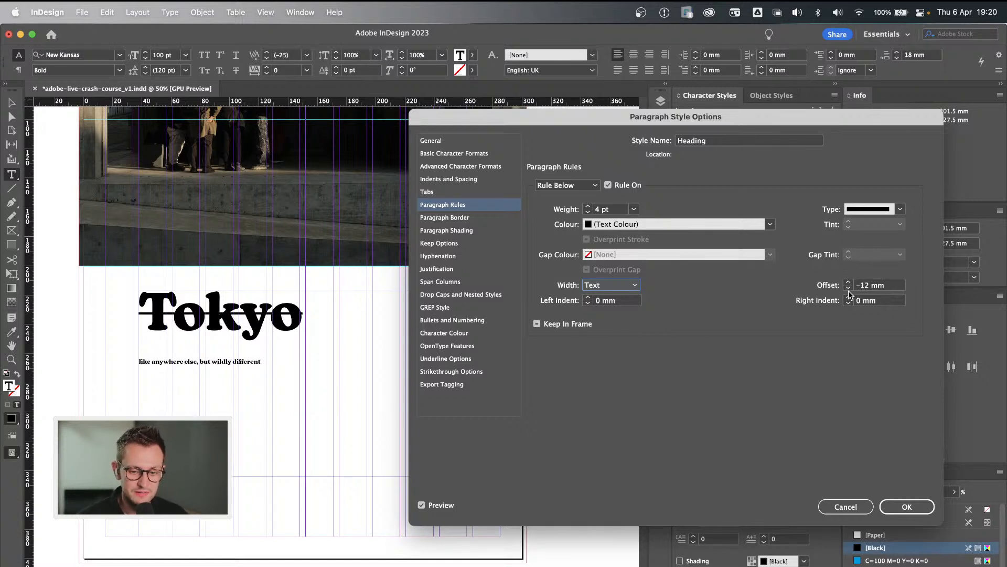
left_click(849, 283)
left_click(849, 283)
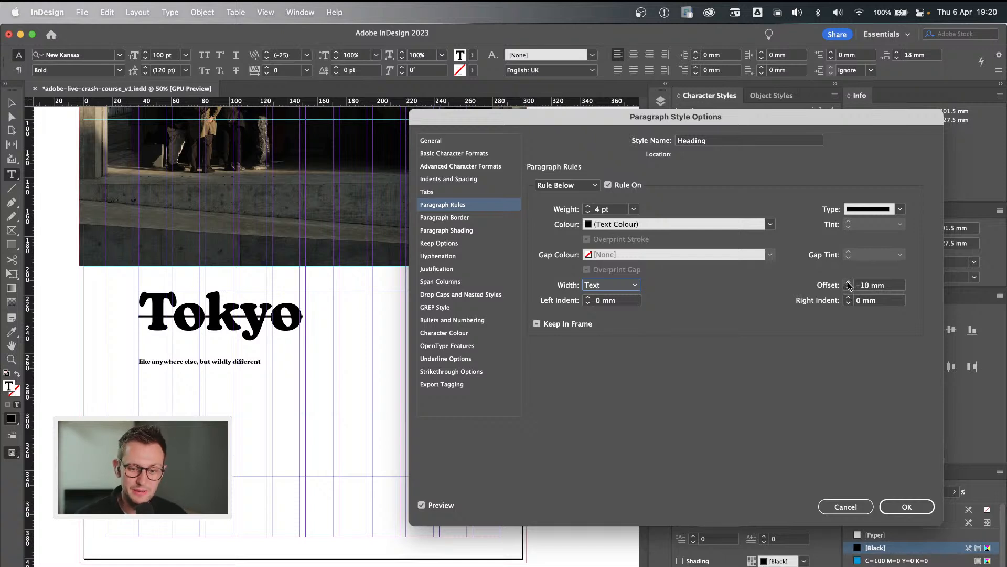
Return the offset of the Heading style's rule below to 12 mm.
left_click(856, 285)
key("Delete")
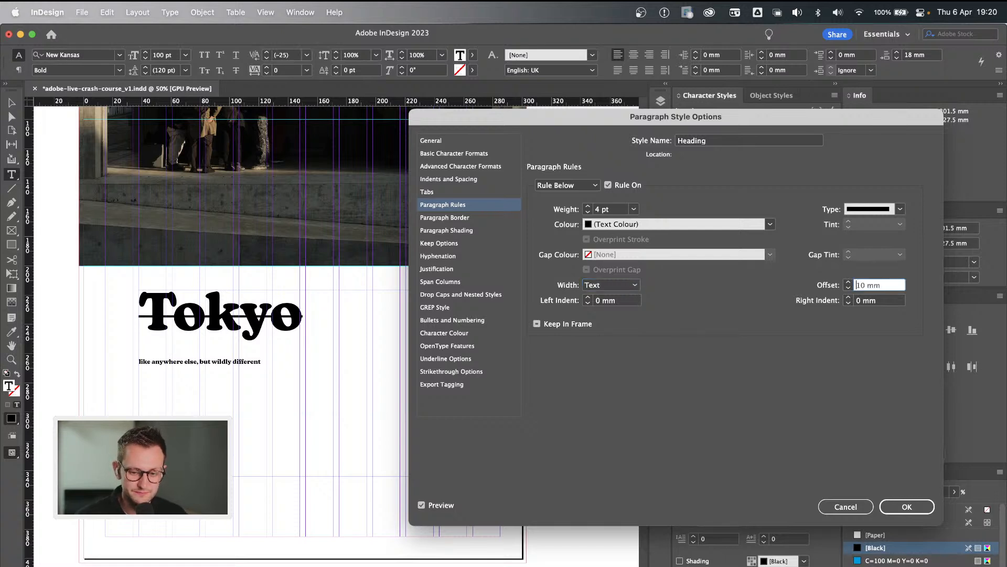
key("super+Tab")
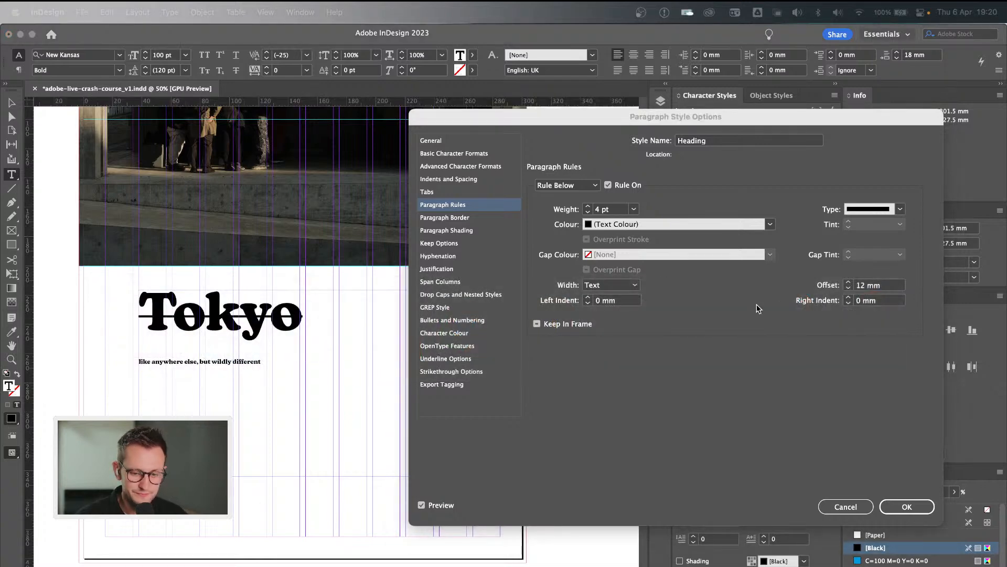
left_click(863, 289)
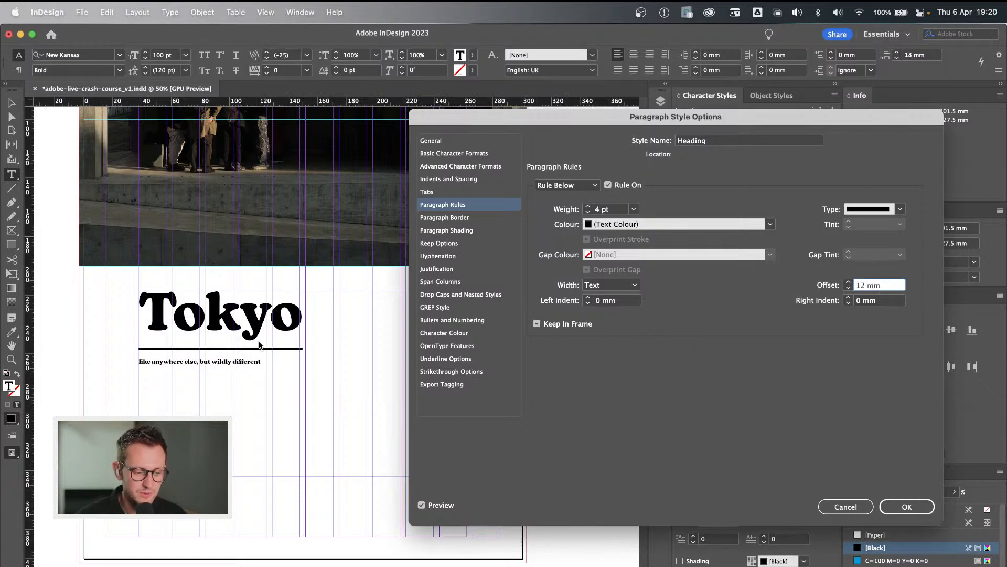
Turn off hyphenation in the Heading paragraph style.
left_click(463, 258)
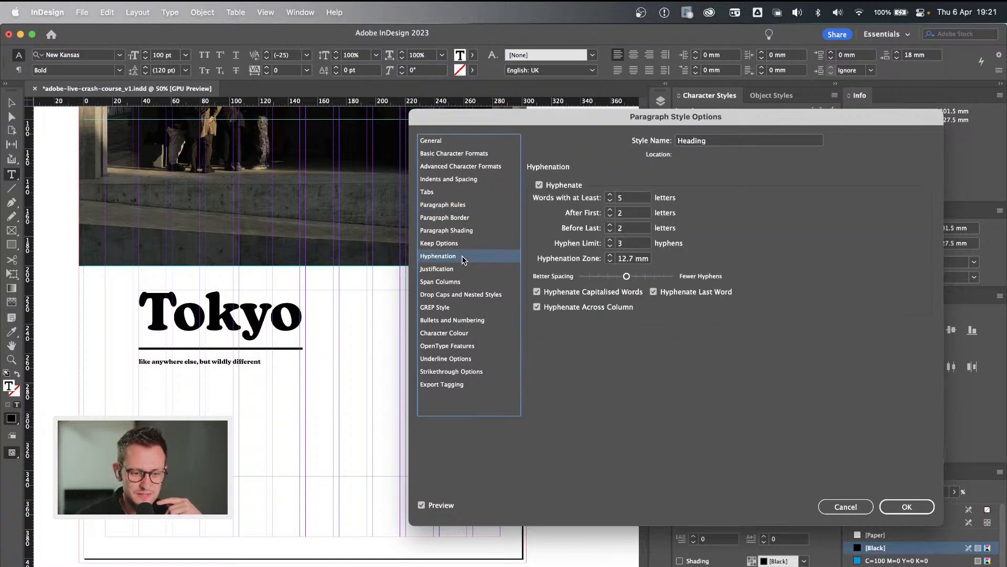
left_click(552, 187)
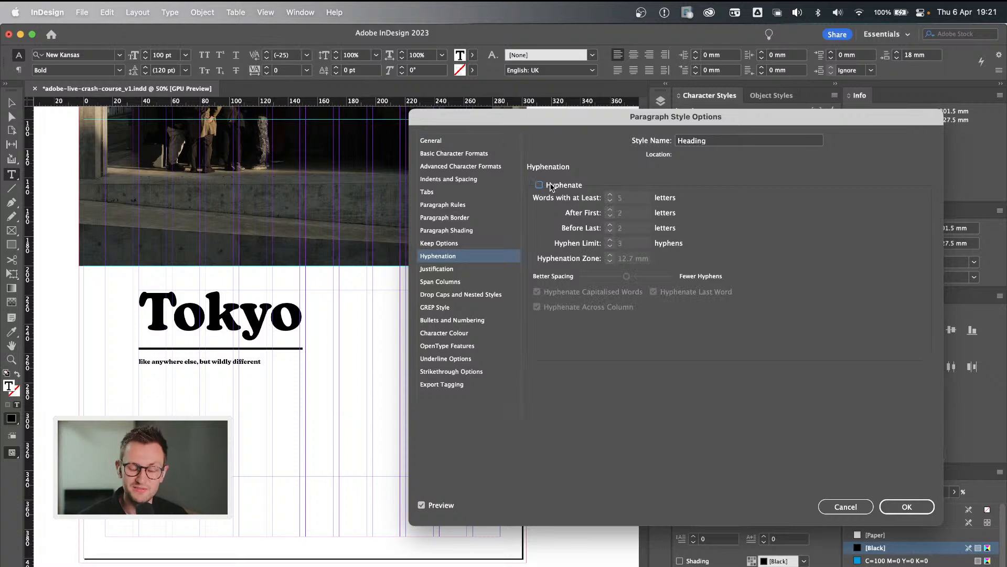
left_click(469, 269)
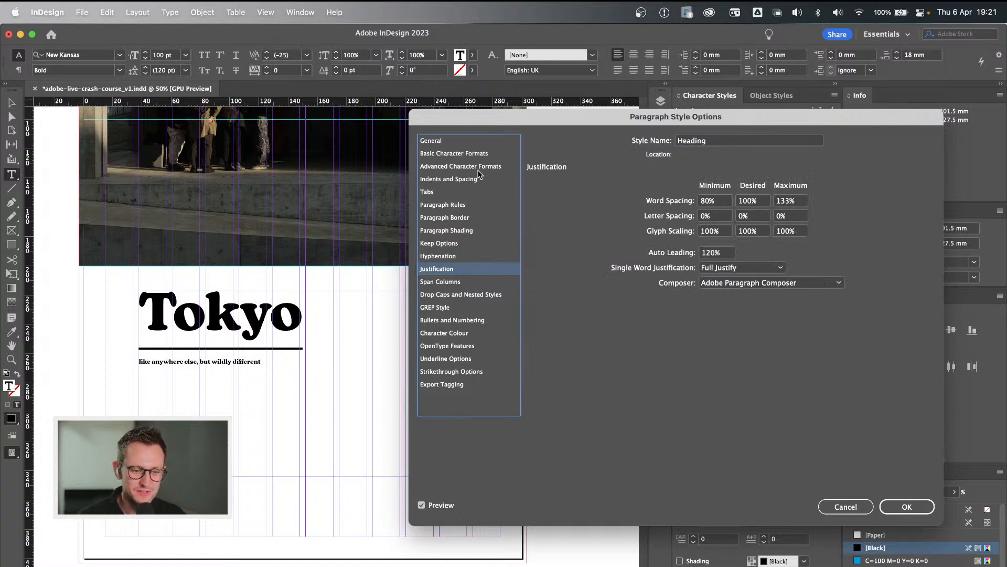
Set the Heading paragraph style's alignment to Centre.
left_click(460, 154)
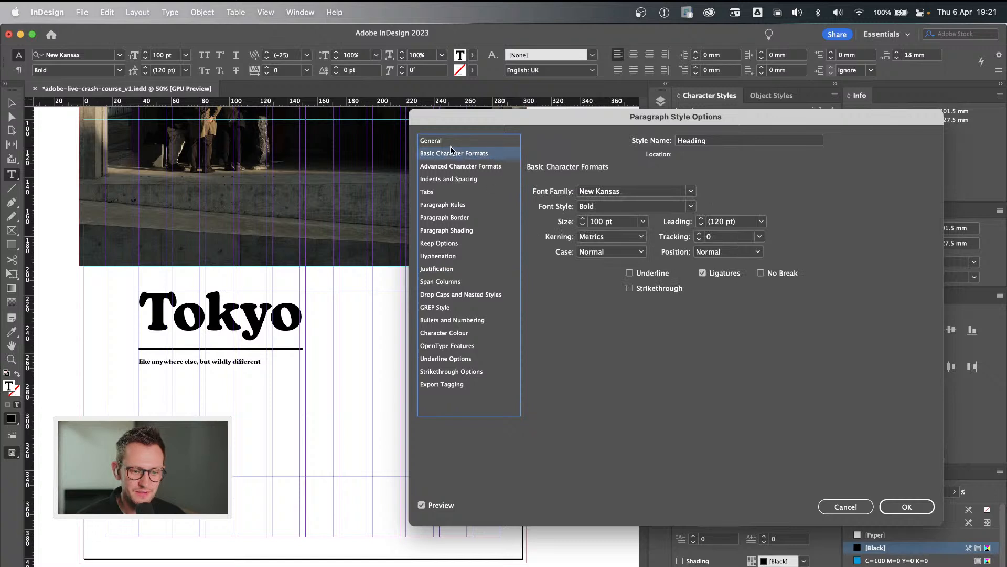
left_click(463, 182)
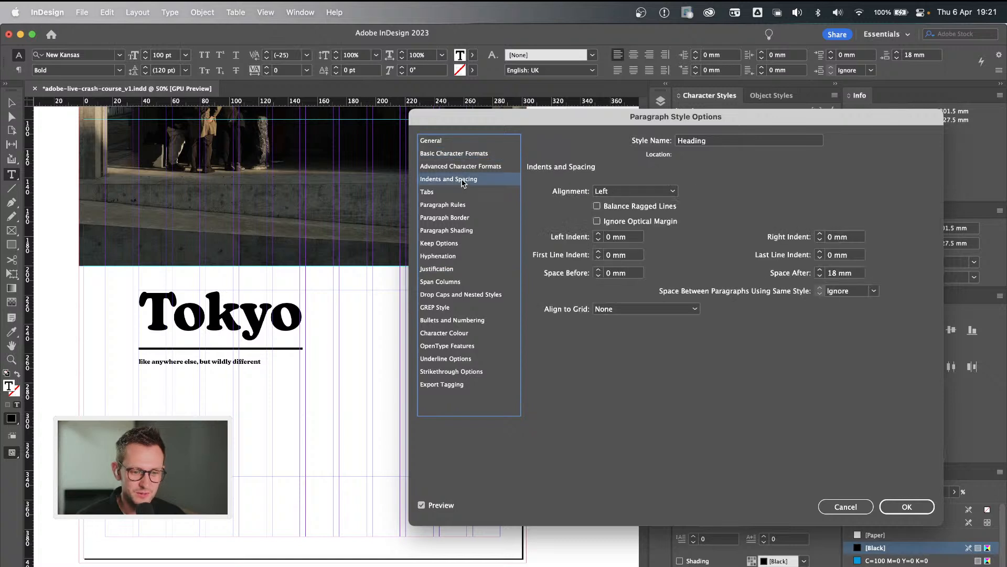
left_click(635, 193)
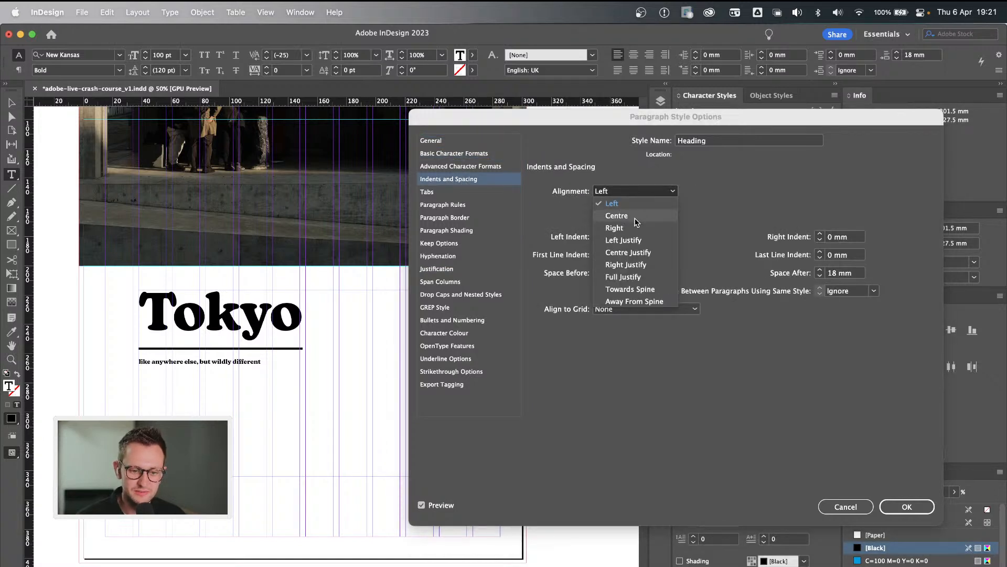
left_click(638, 217)
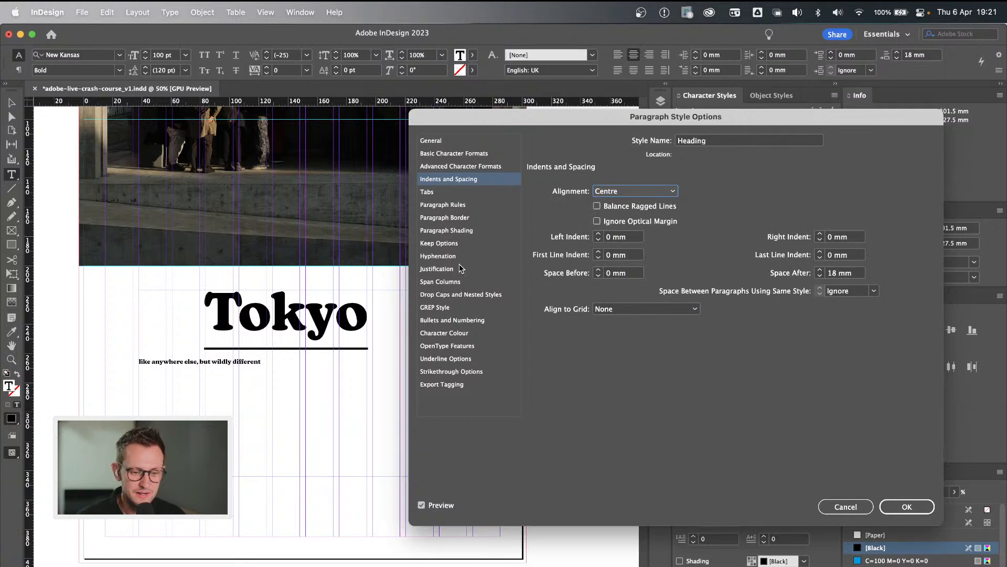
left_click(607, 192)
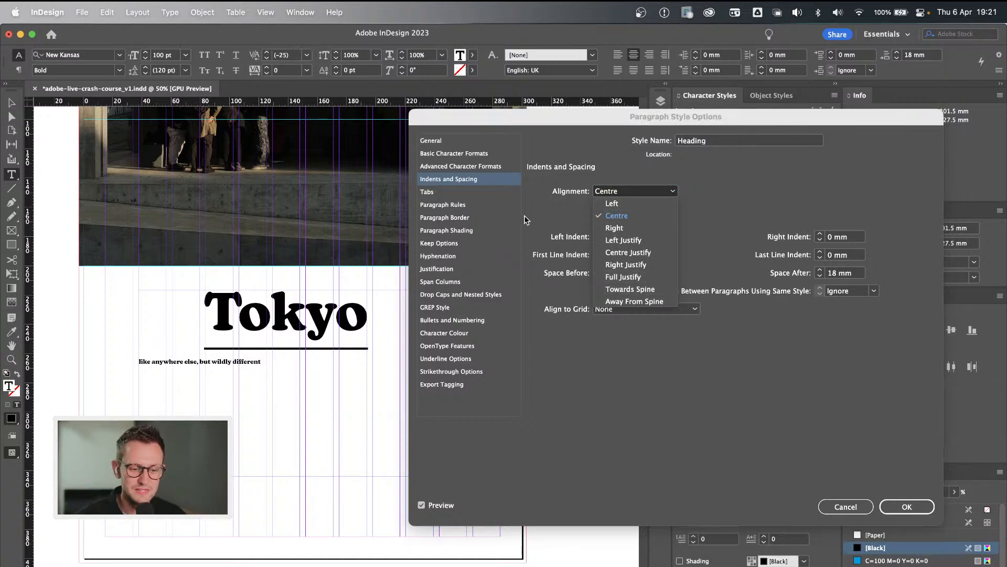
Set the Heading style's character colour to the red swatch C=15 M=100 Y=100 K=0.
left_click(455, 273)
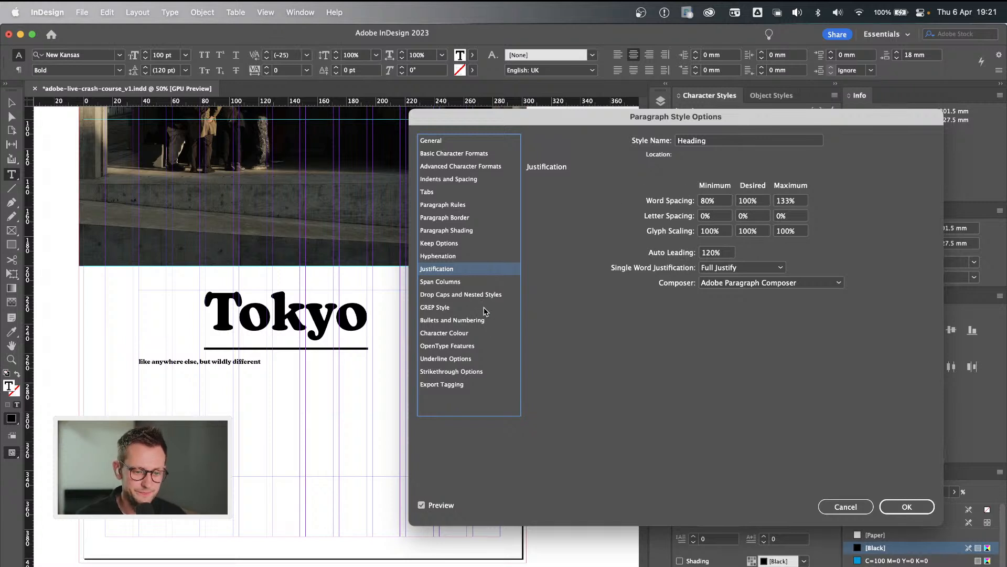
left_click(474, 334)
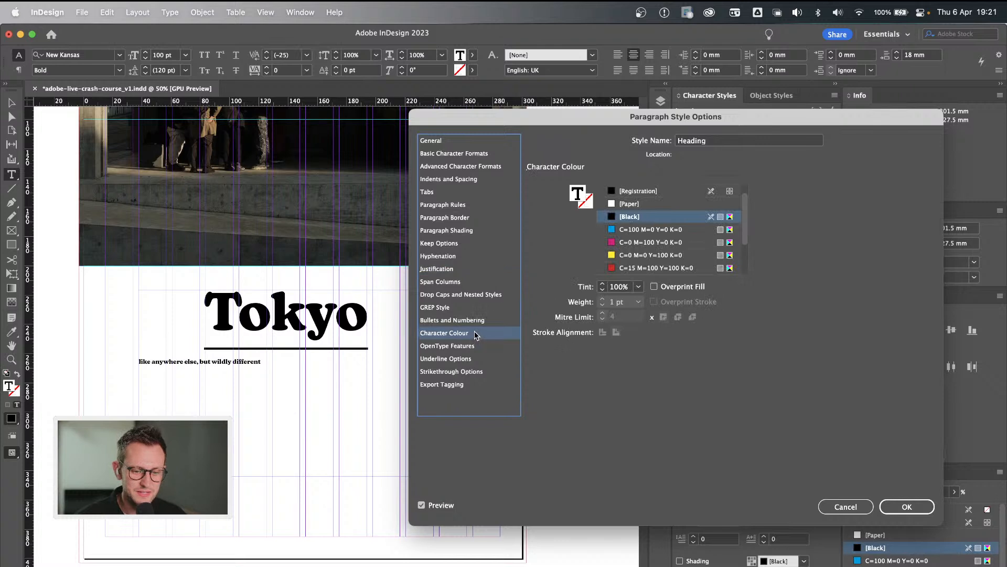
scroll(650, 252, "down", 1)
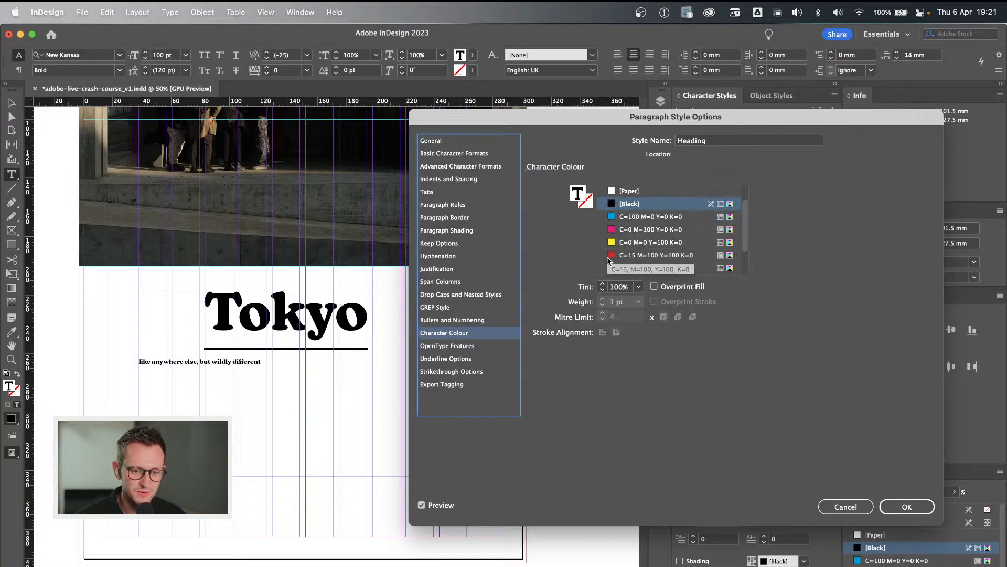
left_click(613, 256)
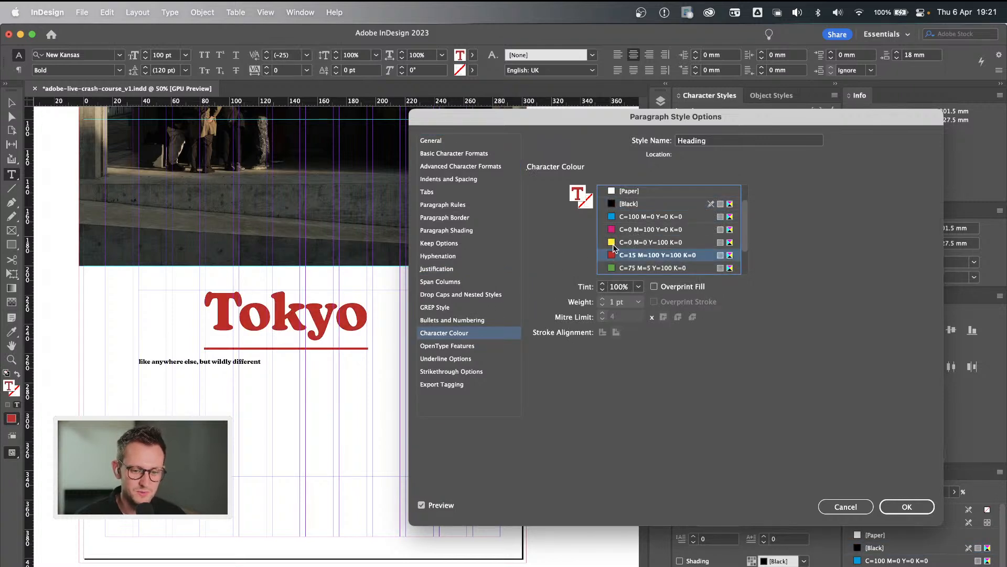
Set the Heading paragraph style's character colour to [Black] and save the style.
left_click(613, 231)
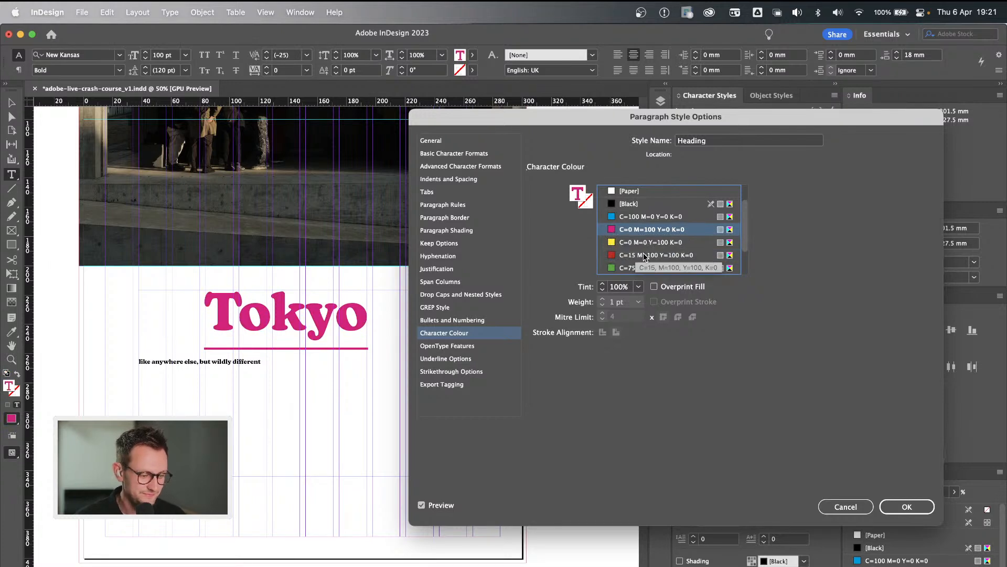
scroll(624, 231, "up", 2)
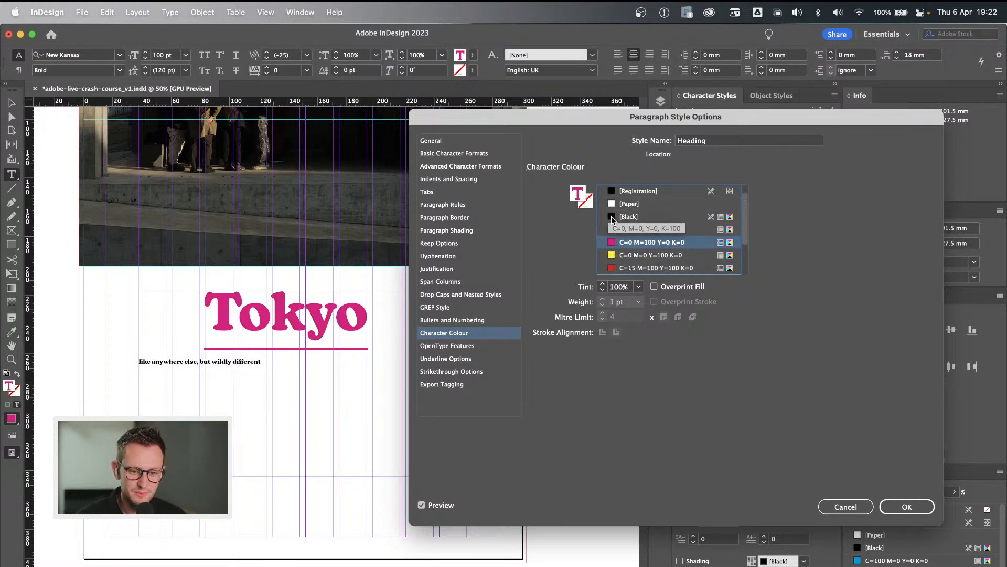
left_click(612, 219)
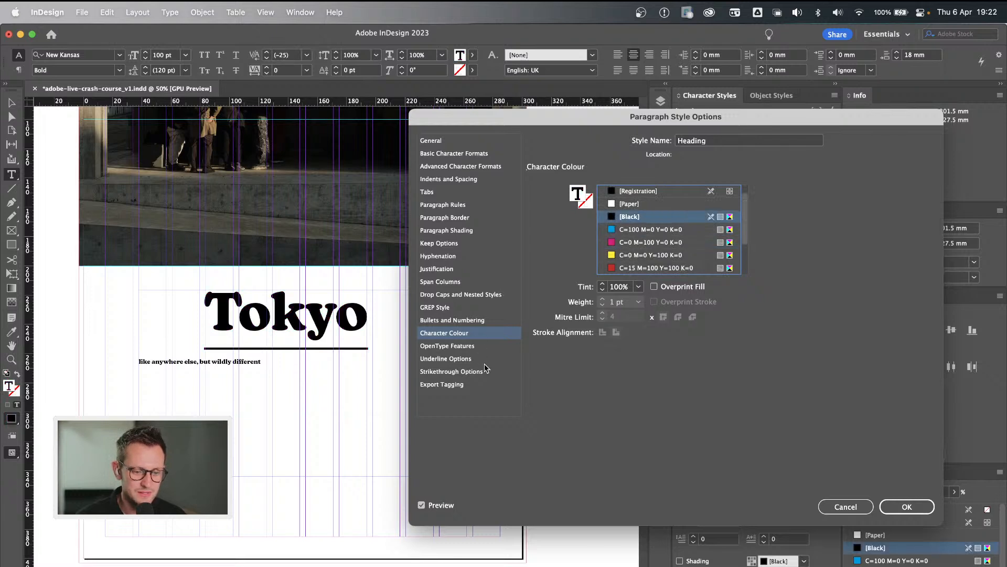
left_click(460, 142)
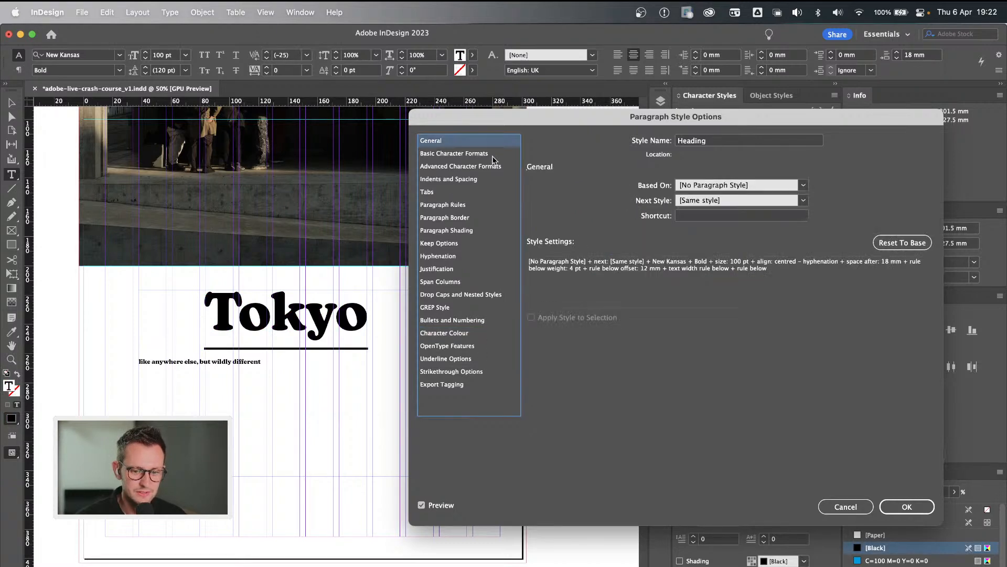
left_click(906, 506)
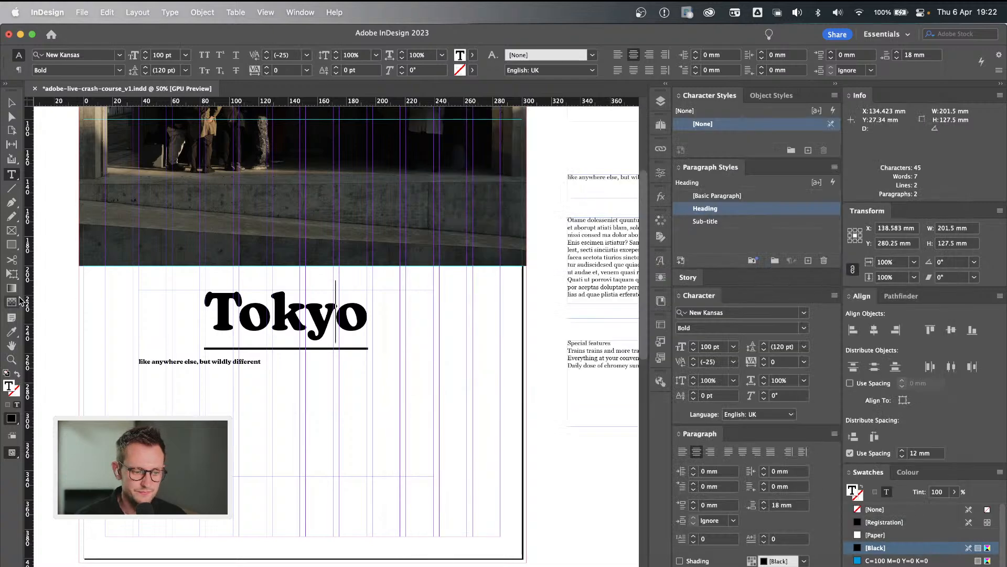
Set the alignment of the Sub-title paragraph style to Centre.
left_click(252, 362)
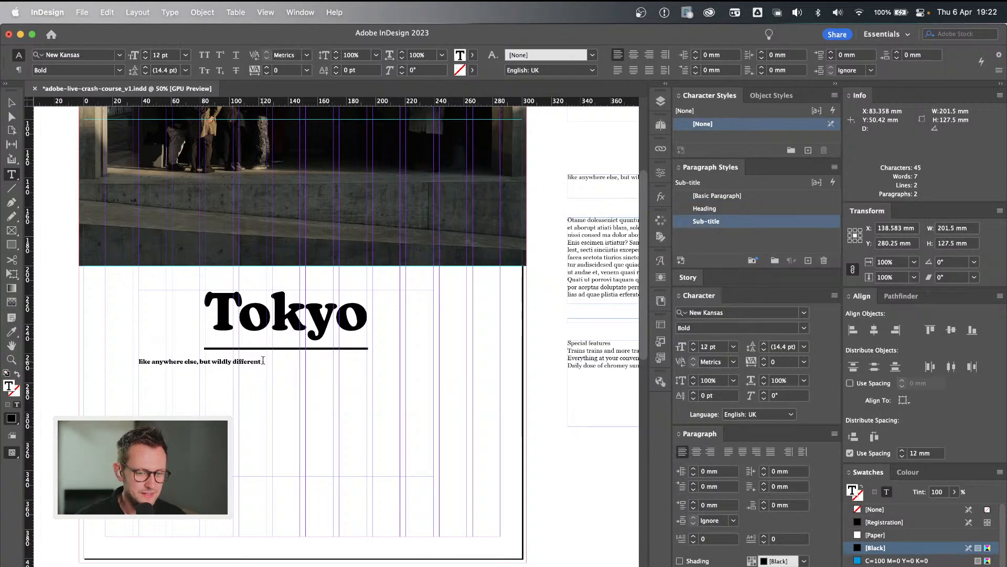
double_click(784, 222)
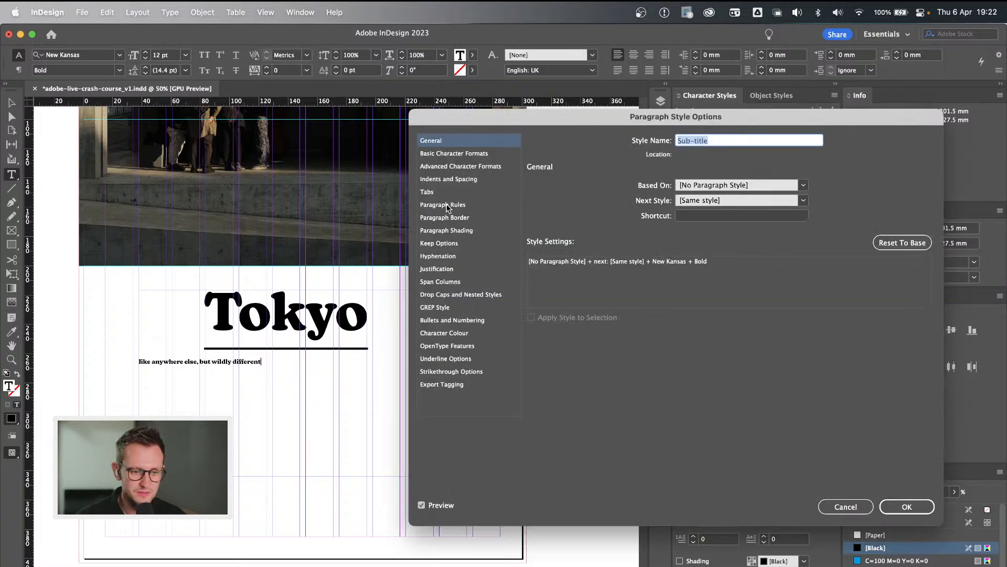
left_click(448, 179)
left_click(641, 191)
left_click(641, 227)
left_click(641, 192)
left_click(639, 216)
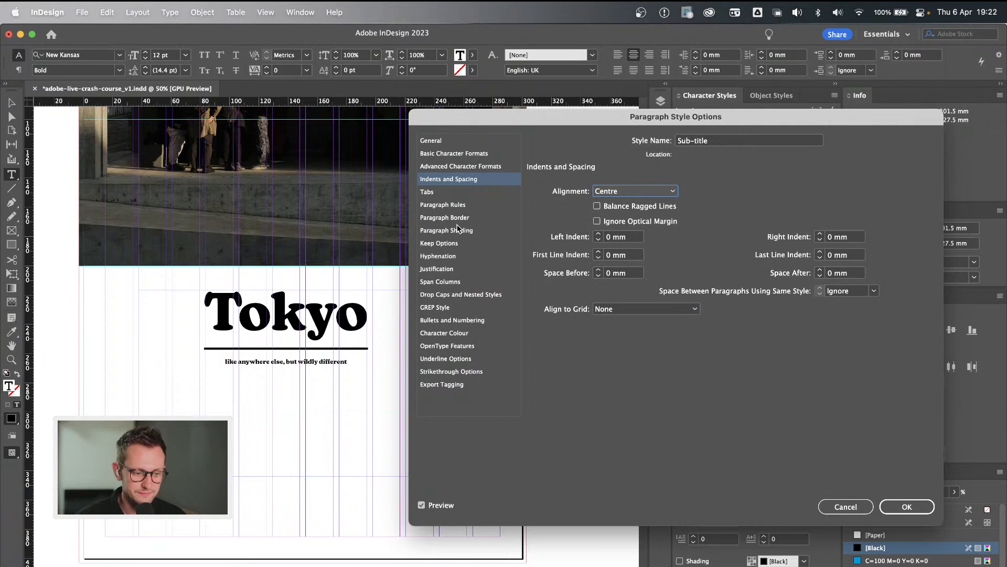
Set the case of the Sub-title paragraph style to All Caps.
left_click(475, 154)
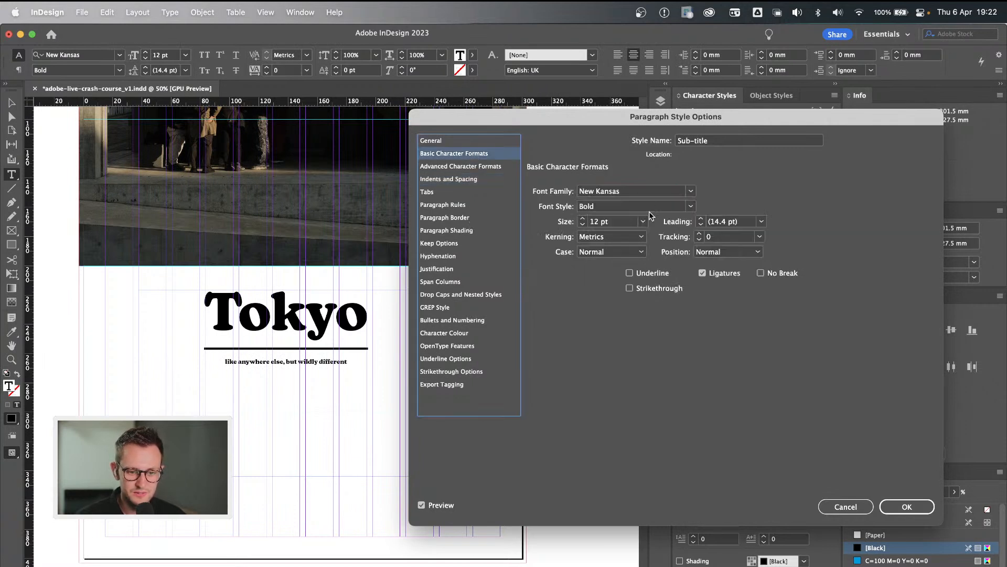
left_click(610, 256)
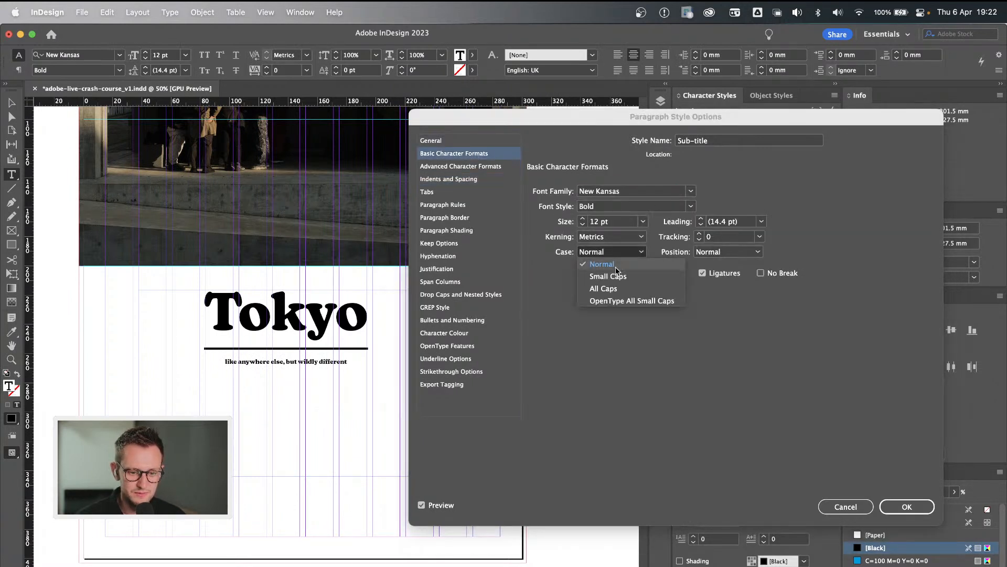
left_click(616, 292)
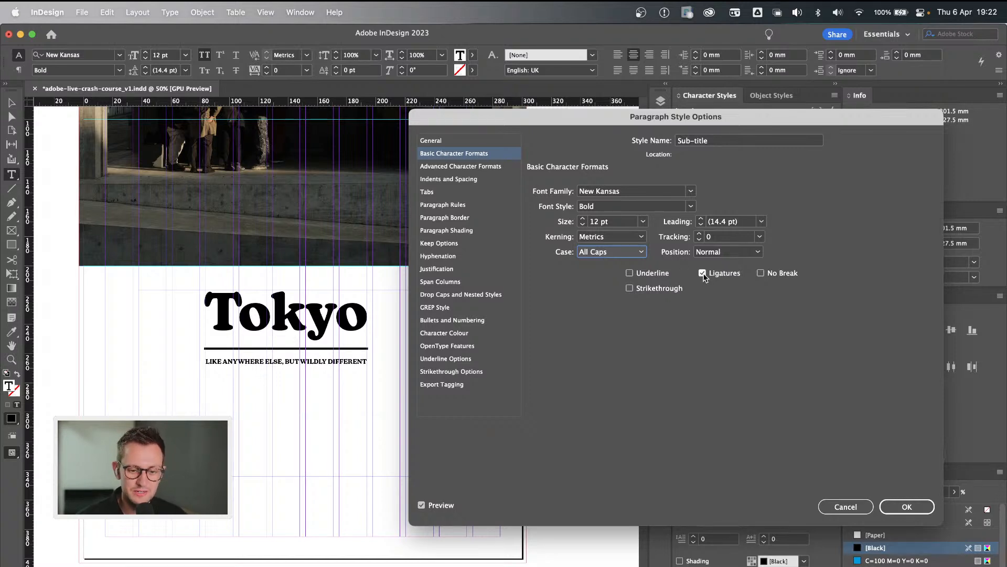
Try underline and strikethrough in the Sub-title paragraph style, switching each off again.
left_click(654, 273)
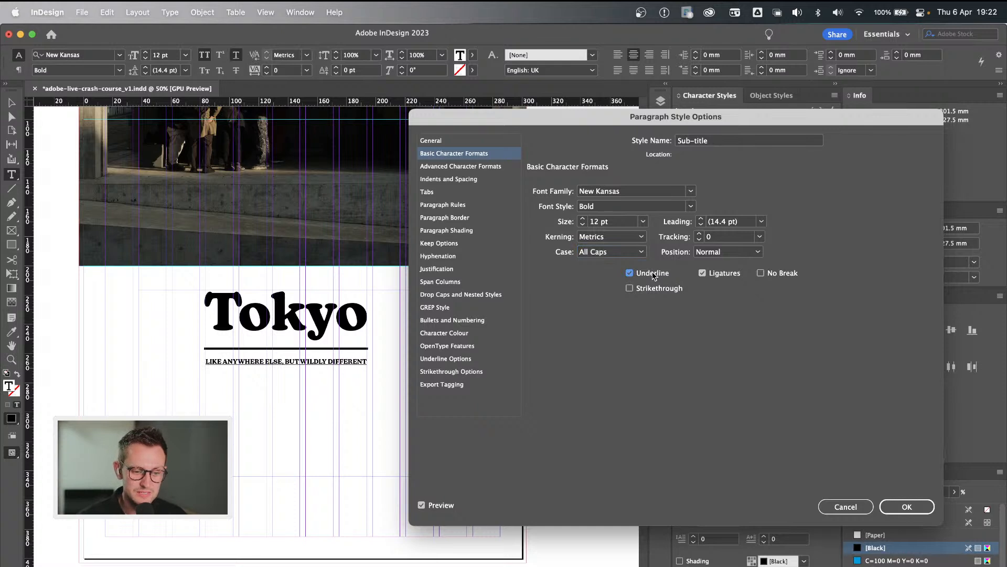
left_click(654, 275)
left_click(655, 287)
left_click(655, 287)
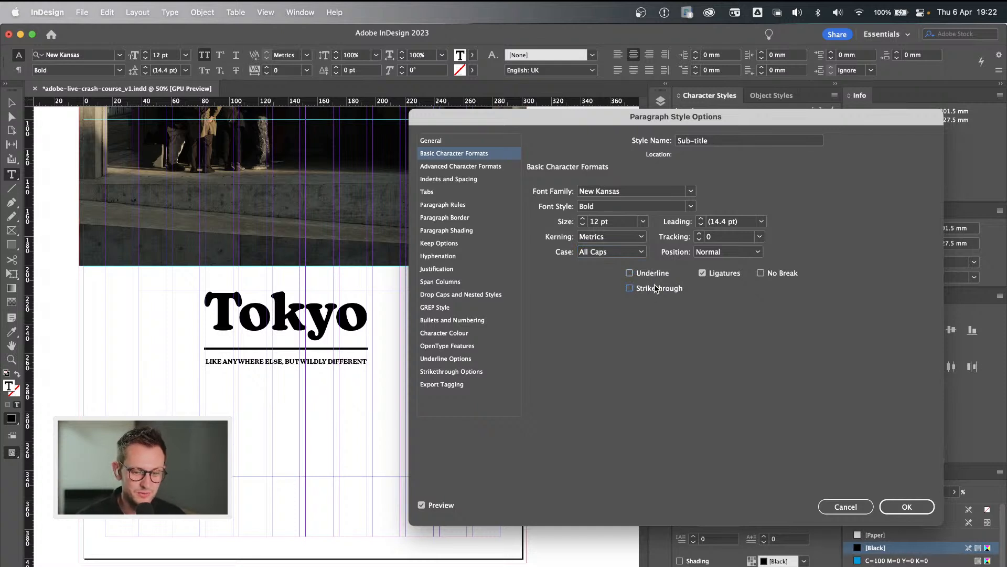
left_click(748, 251)
left_click(767, 250)
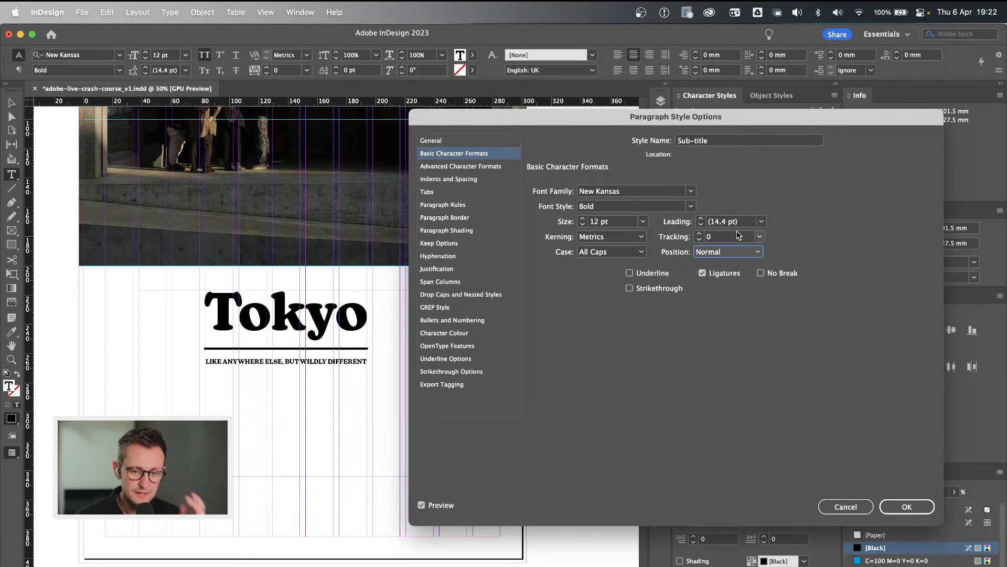
Set the leading of the Sub-title paragraph style to 18 pt.
left_click(718, 223)
double_click(718, 221)
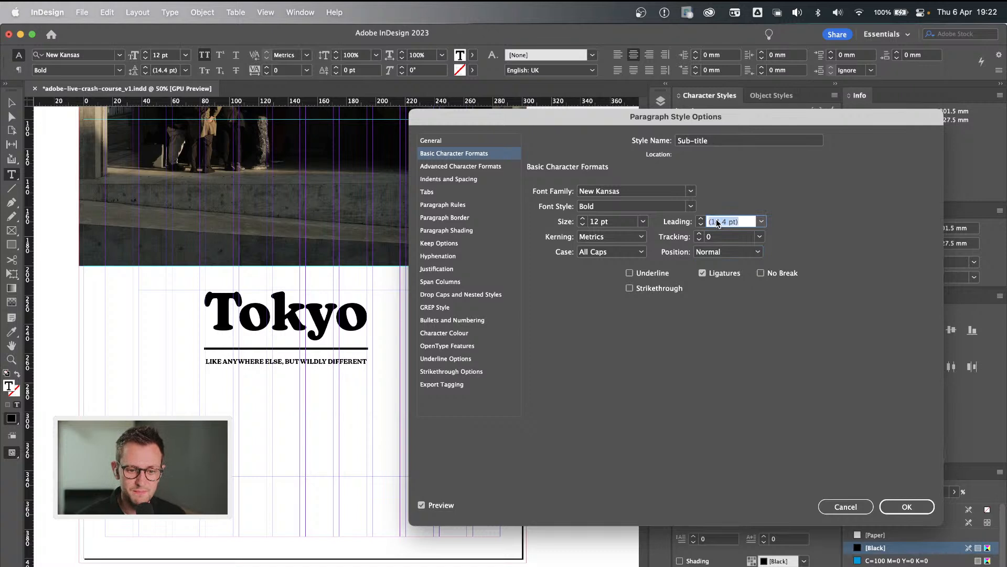
type("18")
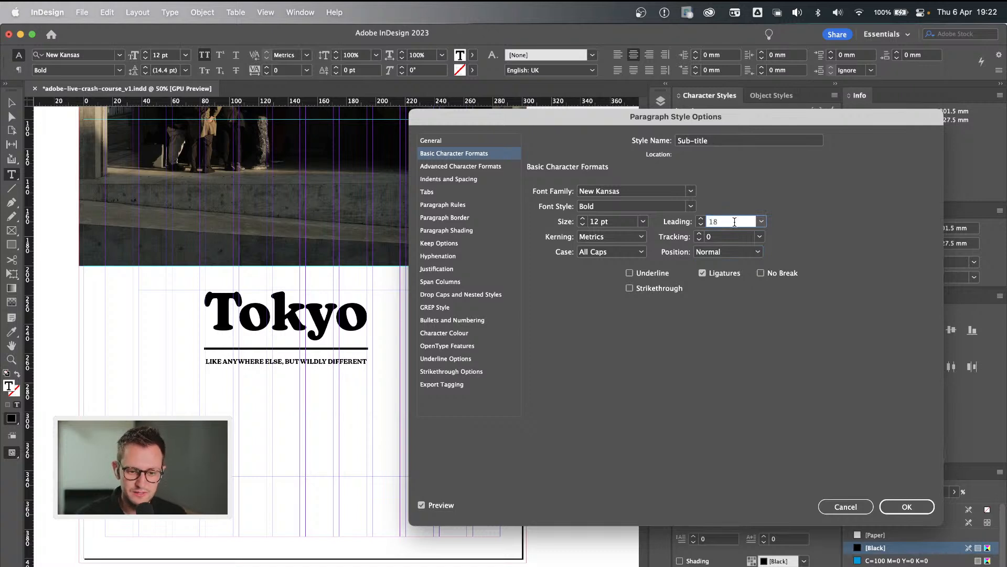
left_click(730, 237)
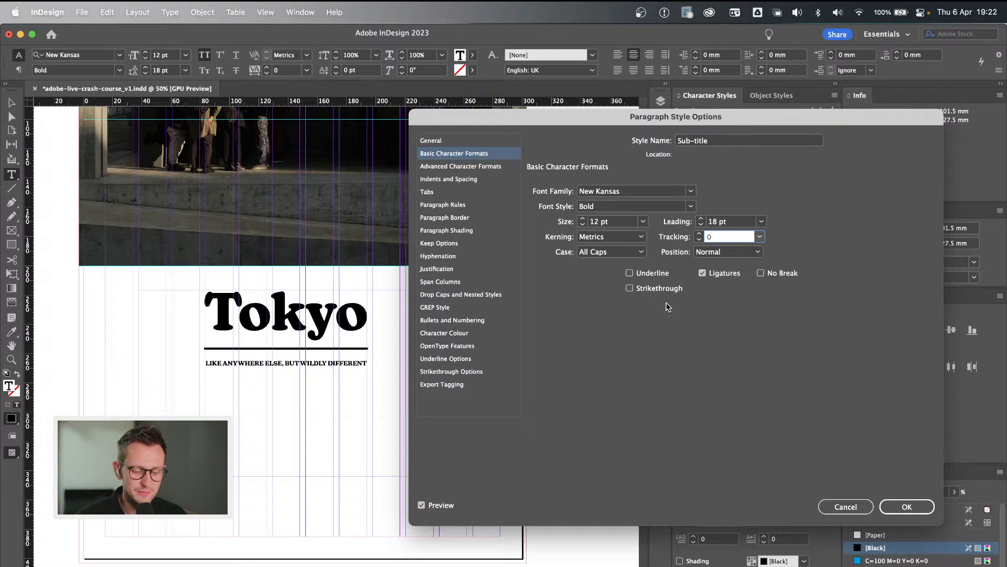
Return the Sub-title paragraph style's case to Normal and save the style.
left_click(622, 254)
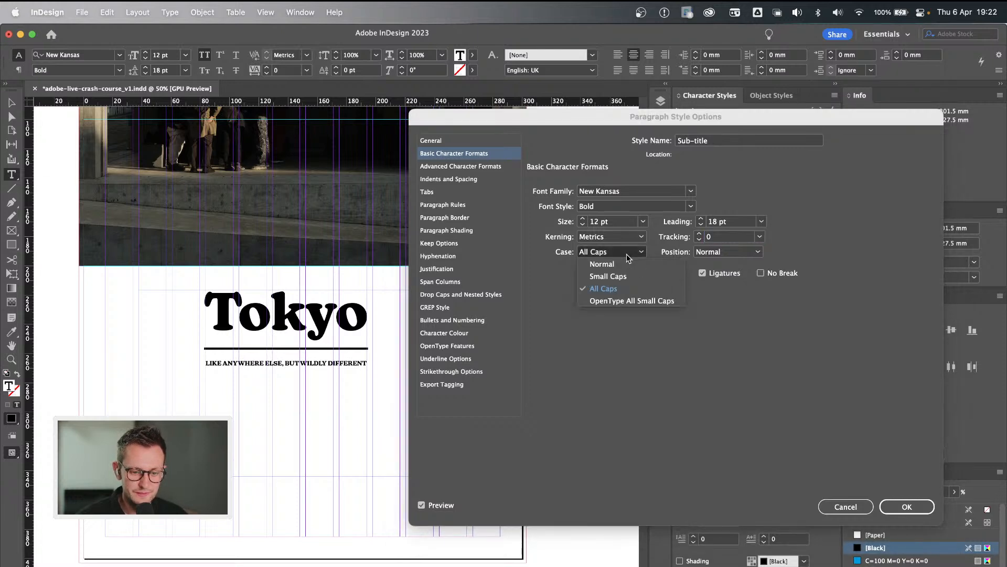
left_click(624, 265)
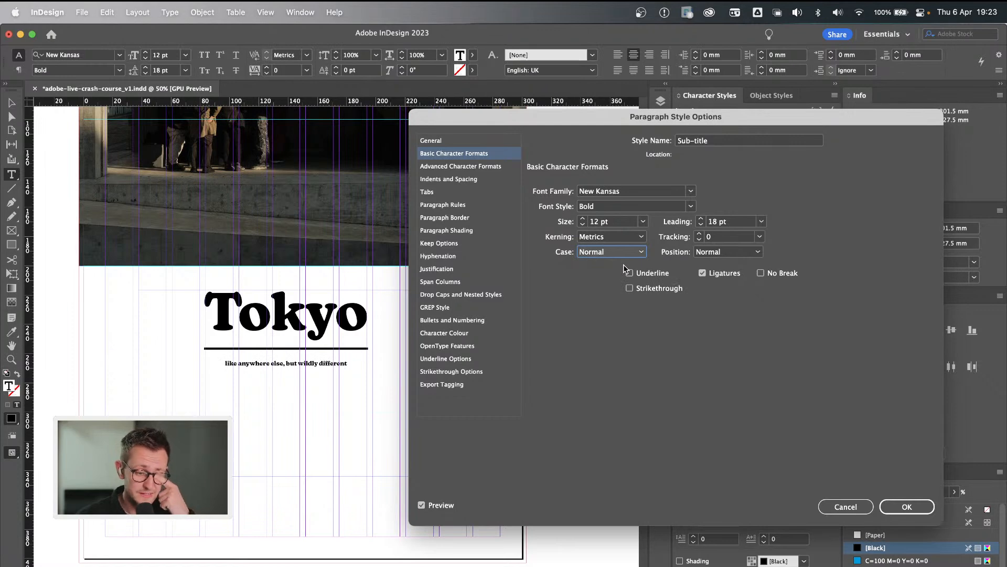
left_click(907, 507)
Shorten the Tokyo heading's text frame to about 63.5 mm high.
key("Escape")
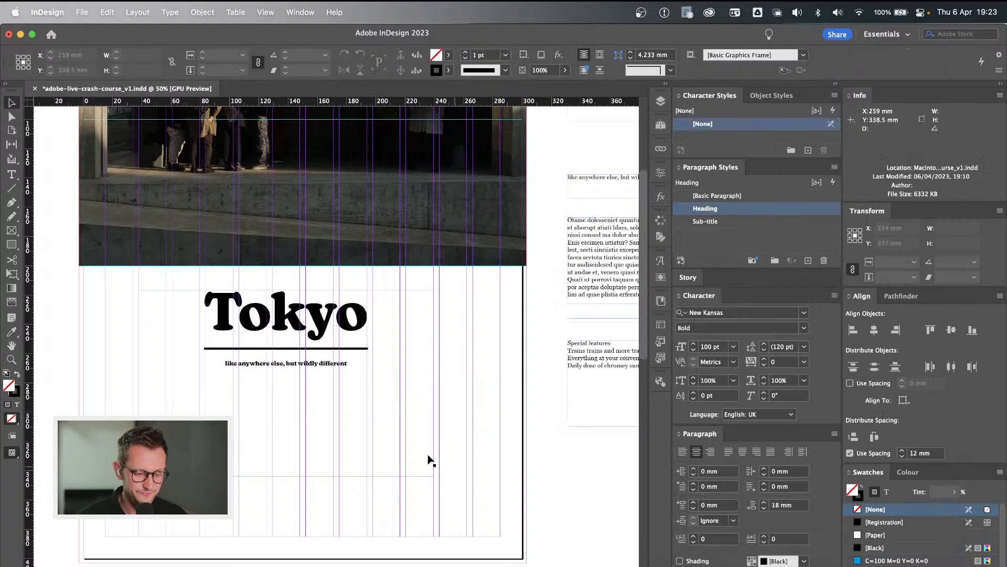
left_click(302, 404)
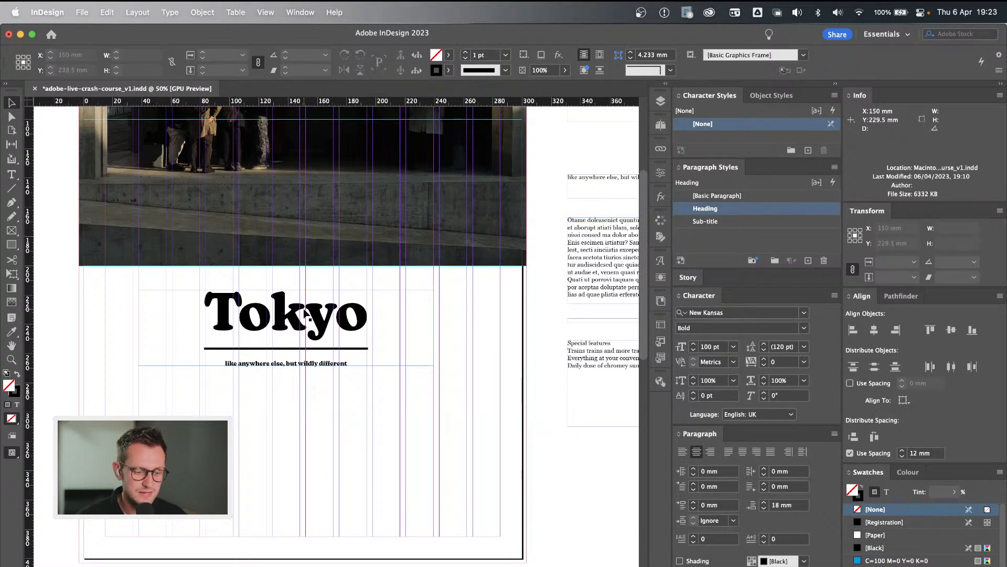
left_click(277, 321)
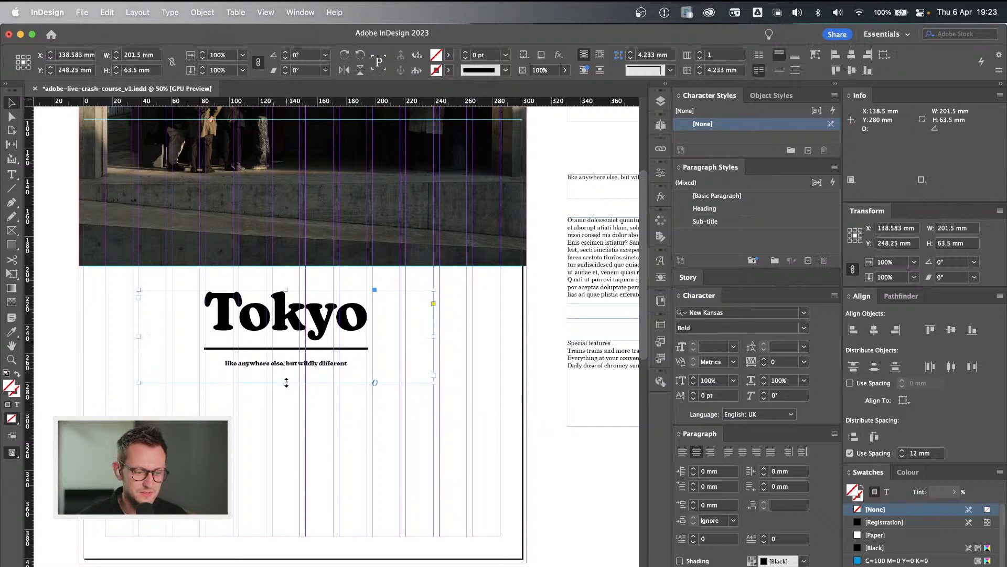
double_click(764, 225)
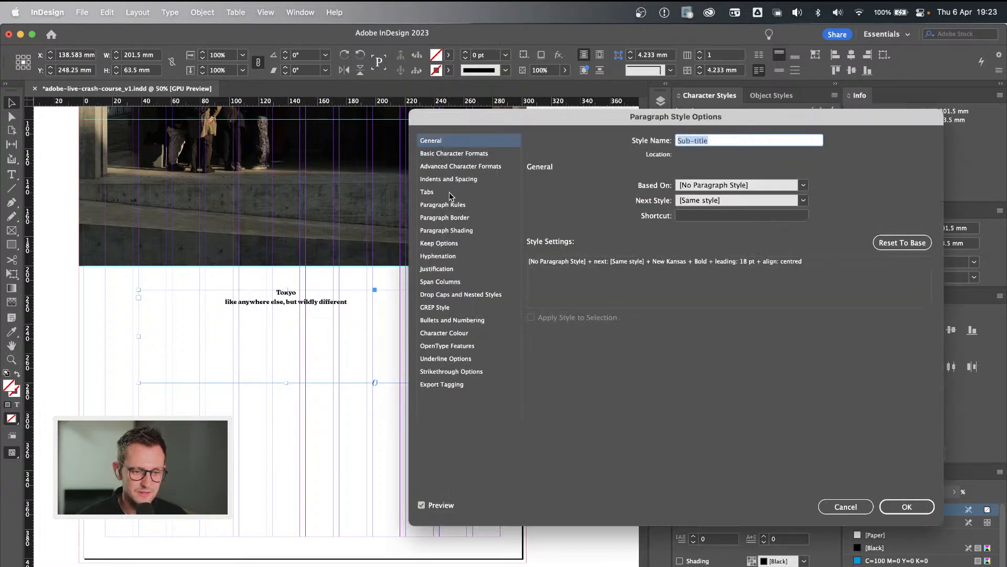
left_click(847, 507)
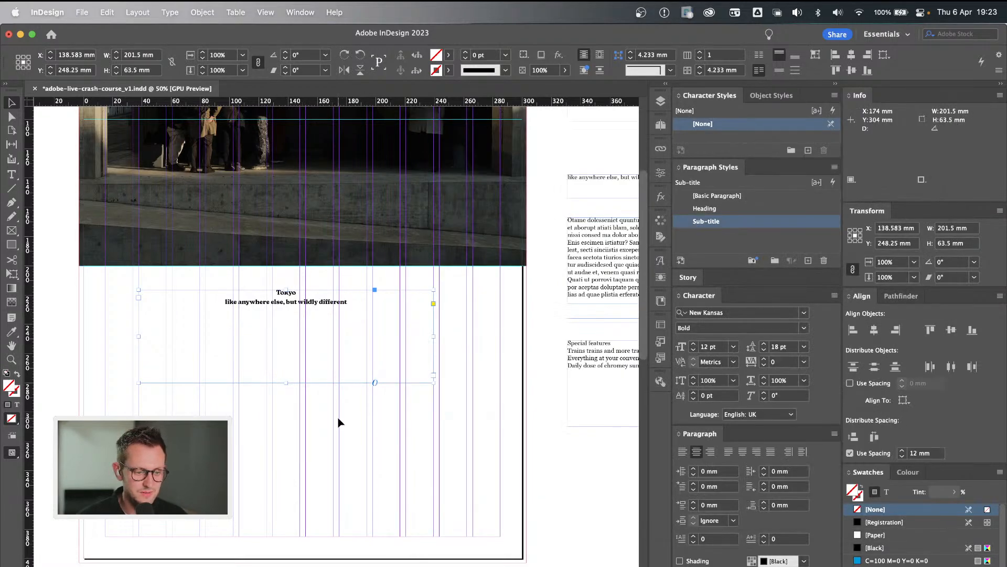
key("super+z")
left_click(350, 426)
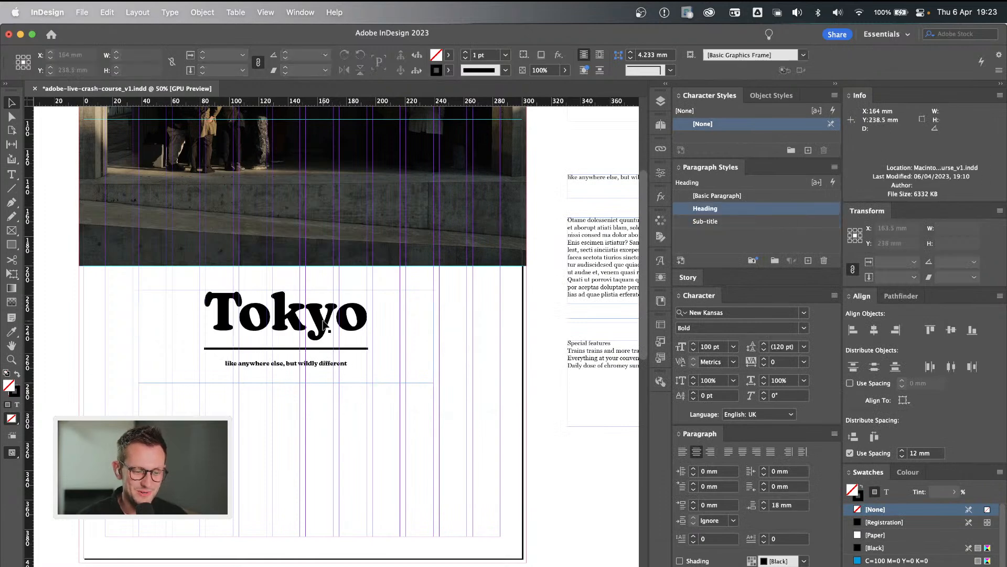
With no frame selected, set the font size of the Sub-title paragraph style to 18 pt.
double_click(747, 223)
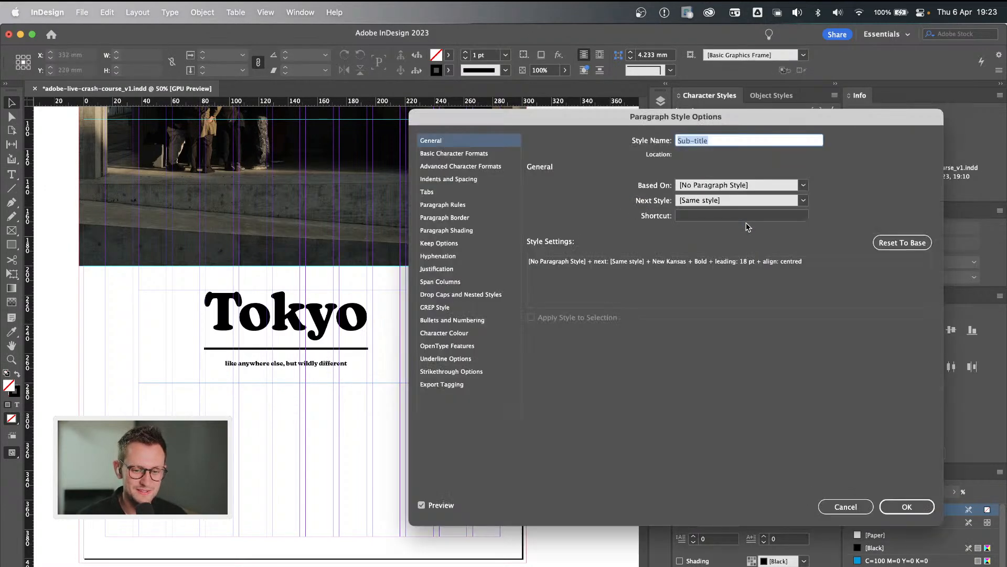
left_click(454, 156)
double_click(596, 222)
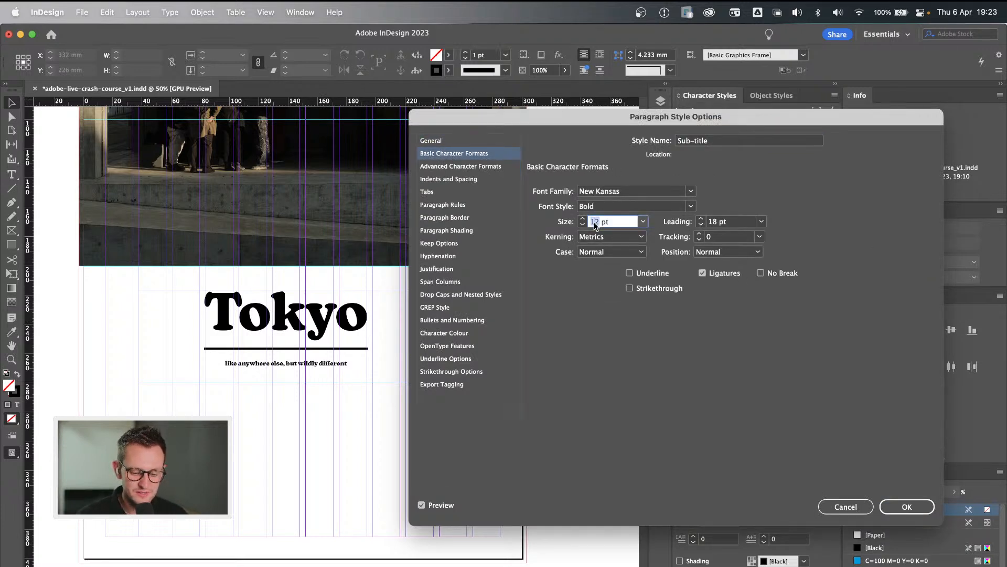
type("18")
left_click(733, 224)
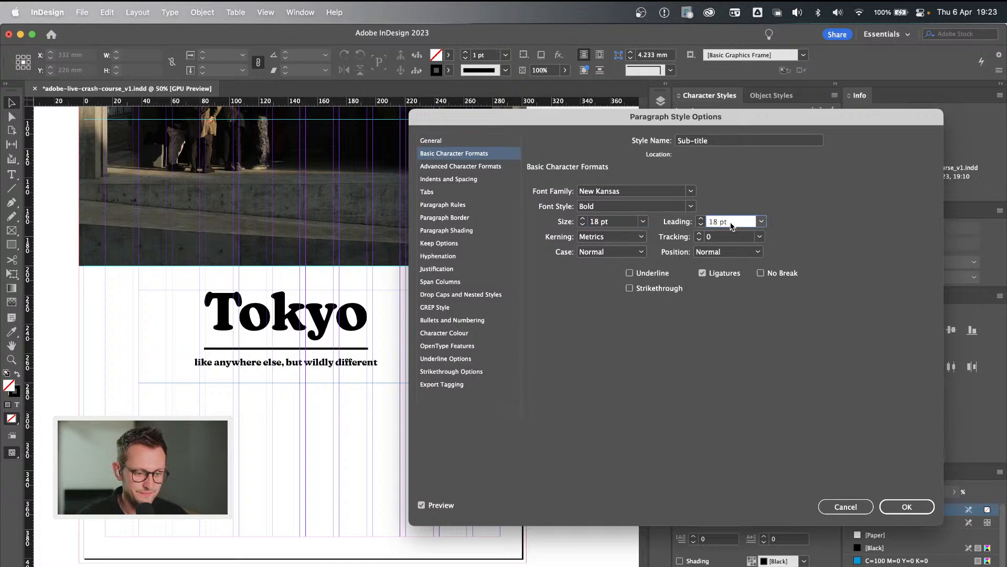
Set the Sub-title paragraph style's font size to 24 pt and leading to 30 pt, and save the style.
left_click(596, 222)
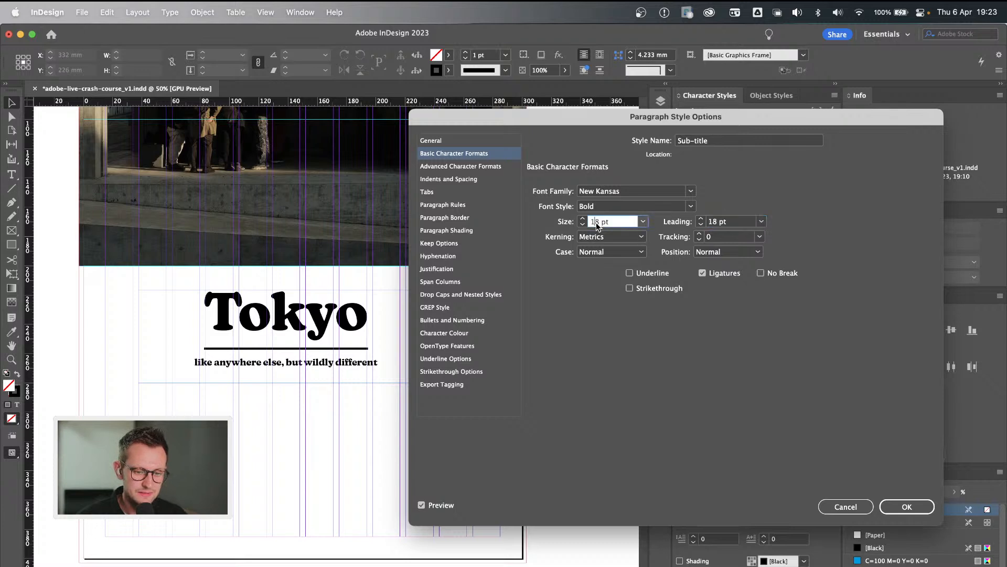
double_click(596, 222)
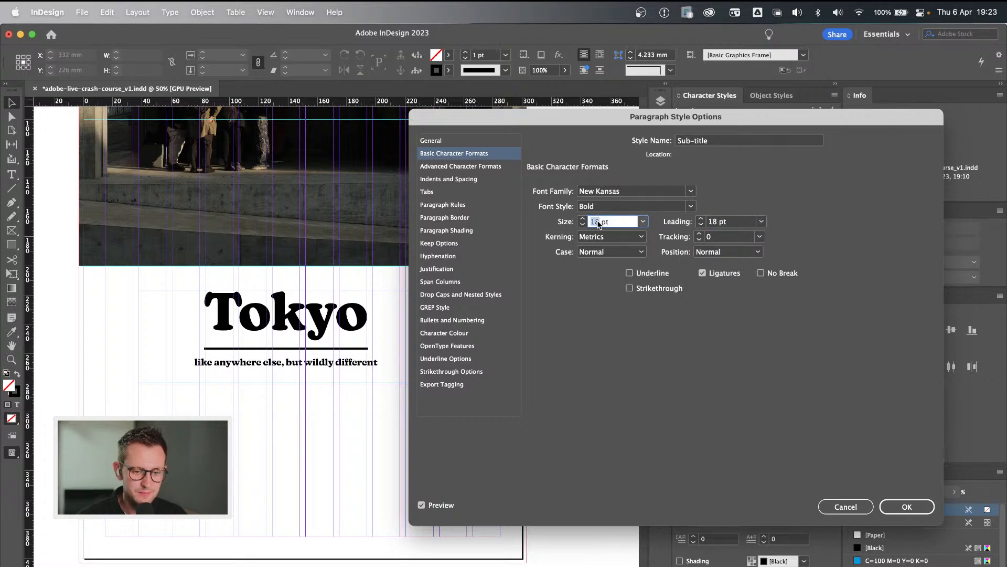
type("24")
double_click(713, 222)
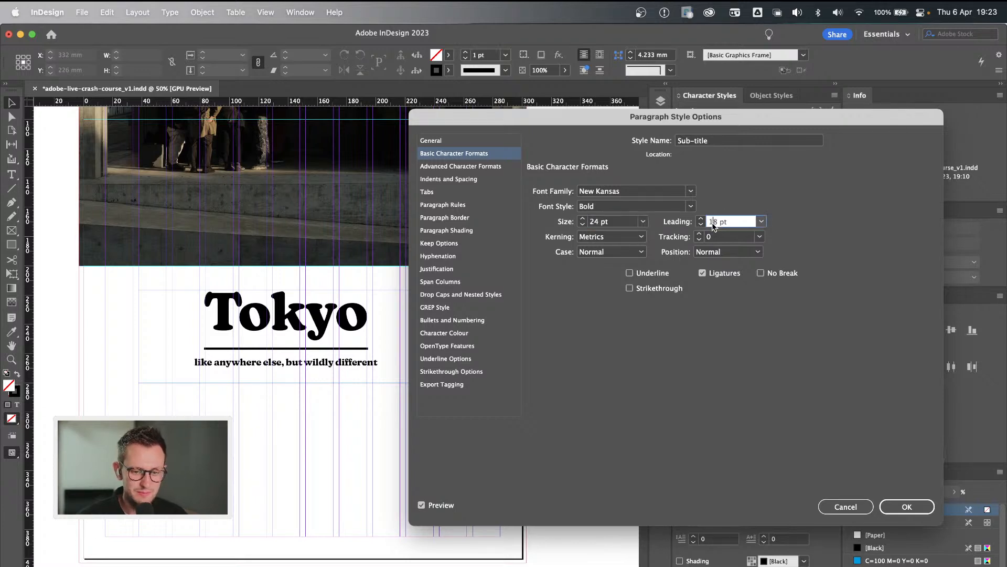
type("30")
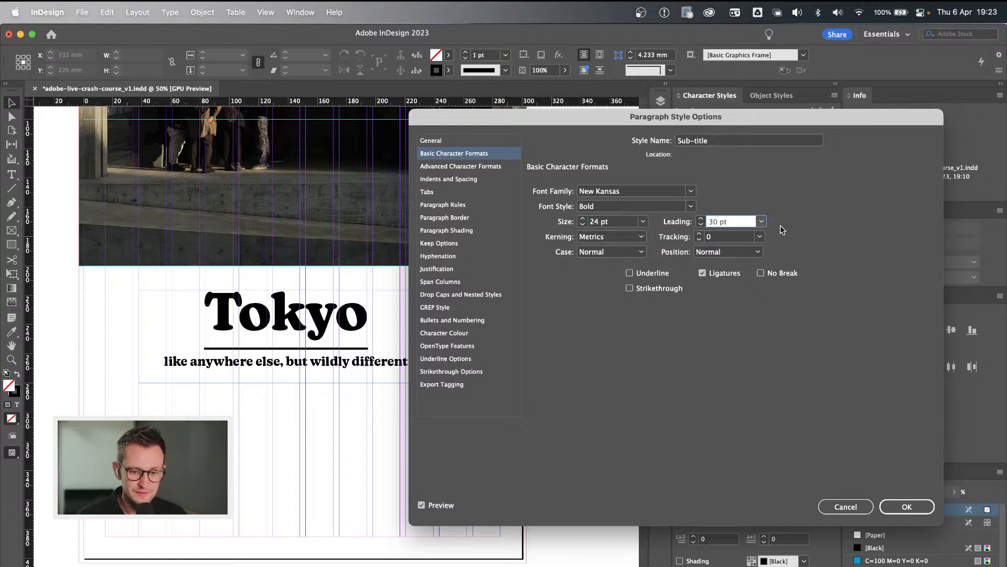
left_click(910, 512)
Resize the Tokyo text frame to about 76 mm high and 156 mm wide, narrowing it equally from both sides.
left_click(306, 373)
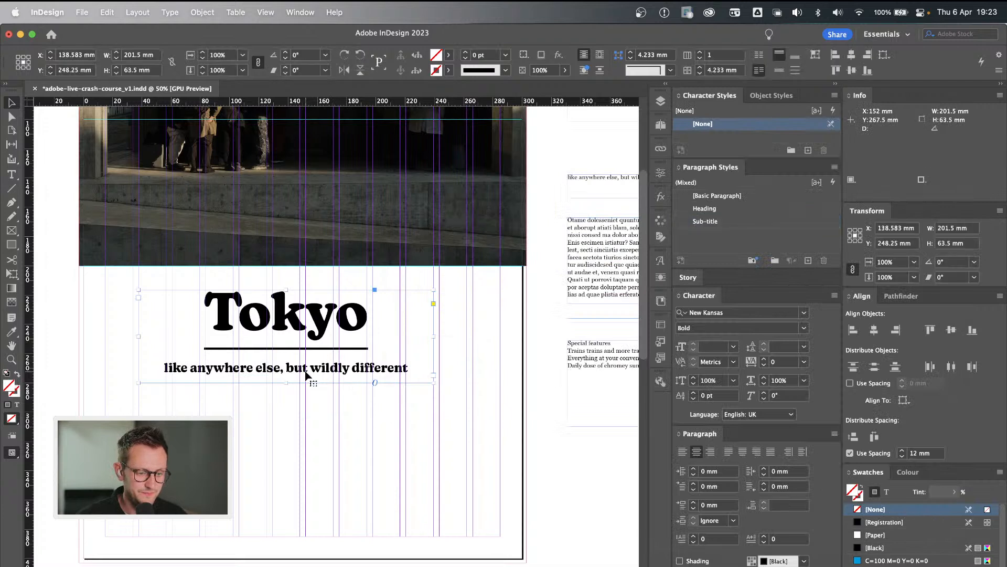
left_click_drag(287, 382, 287, 401)
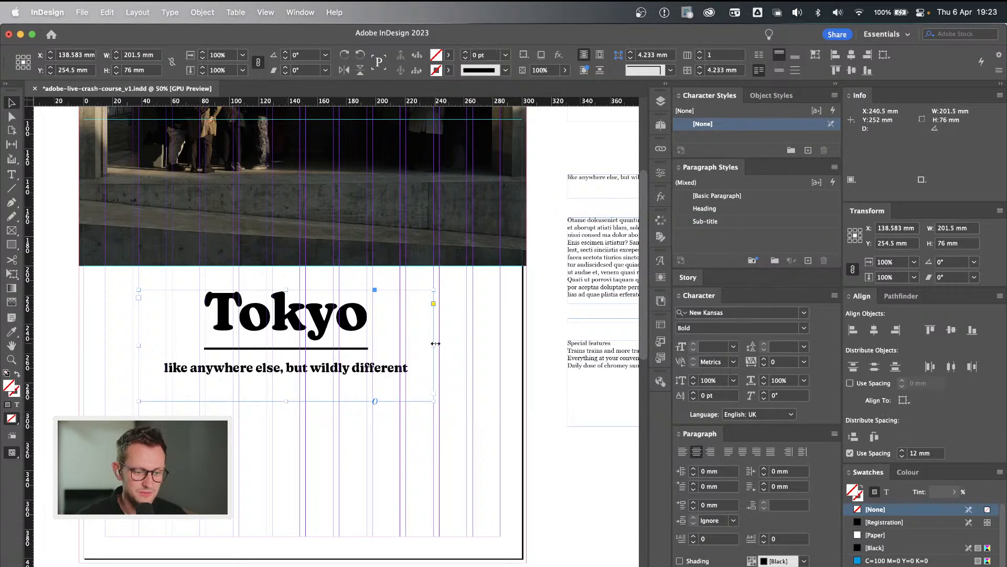
left_click_drag(435, 346, 401, 345)
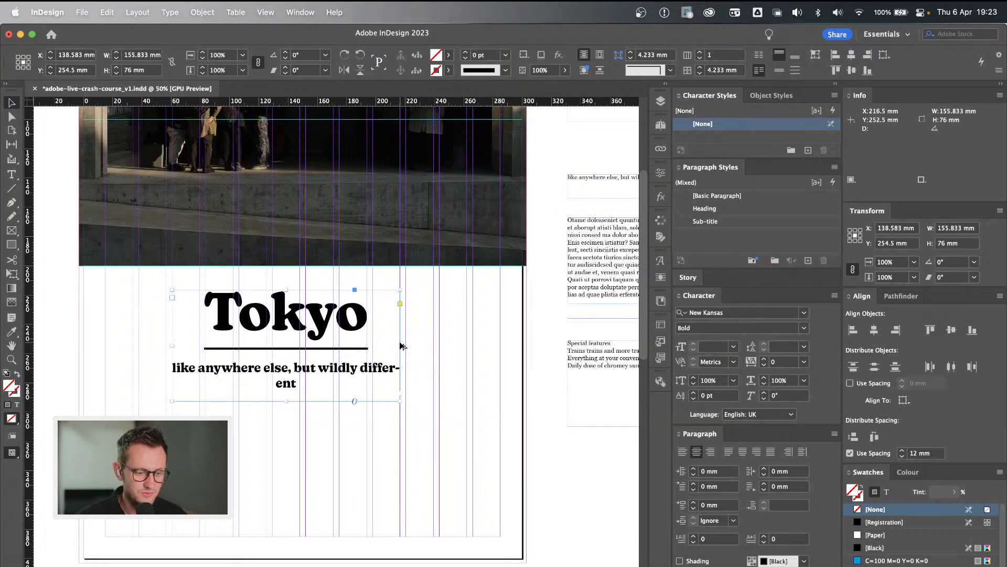
Insert a forced line break after "else," in the Tokyo sub-title, and replace it with a paragraph break.
double_click(311, 369)
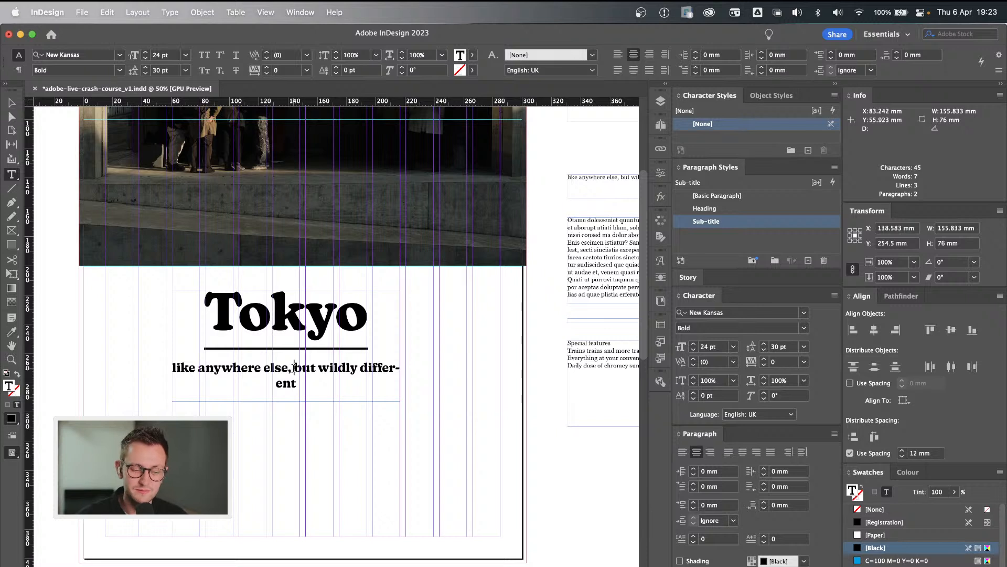
key("shift+Return")
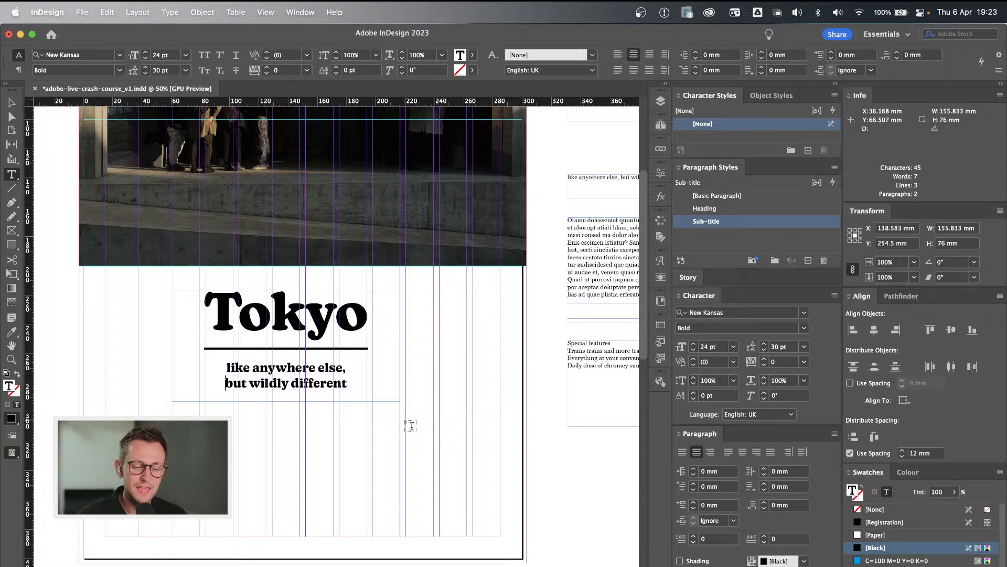
key("BackSpace")
key("Return")
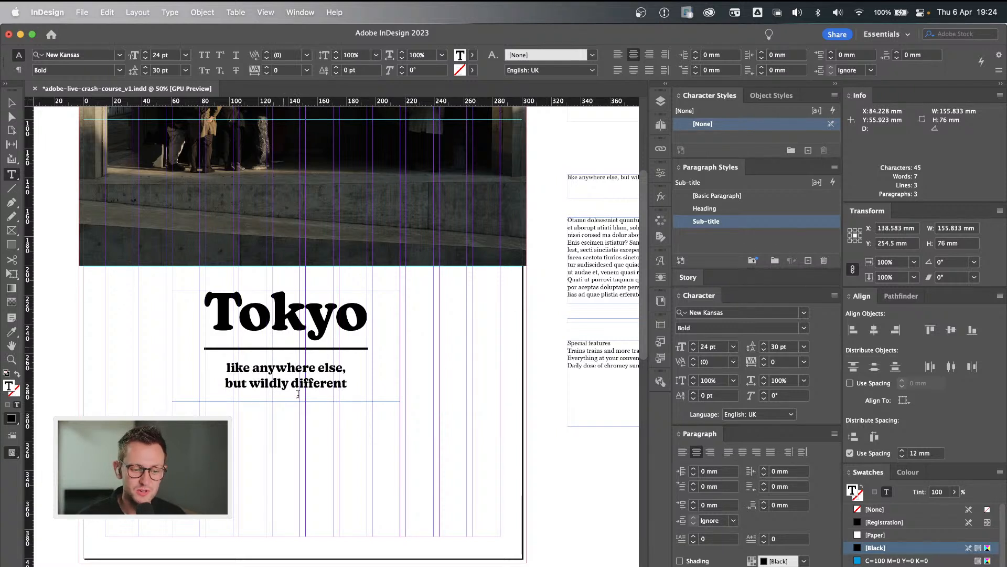
Try the Heading paragraph style on the "but wildly different" line, and undo it.
left_click(344, 386)
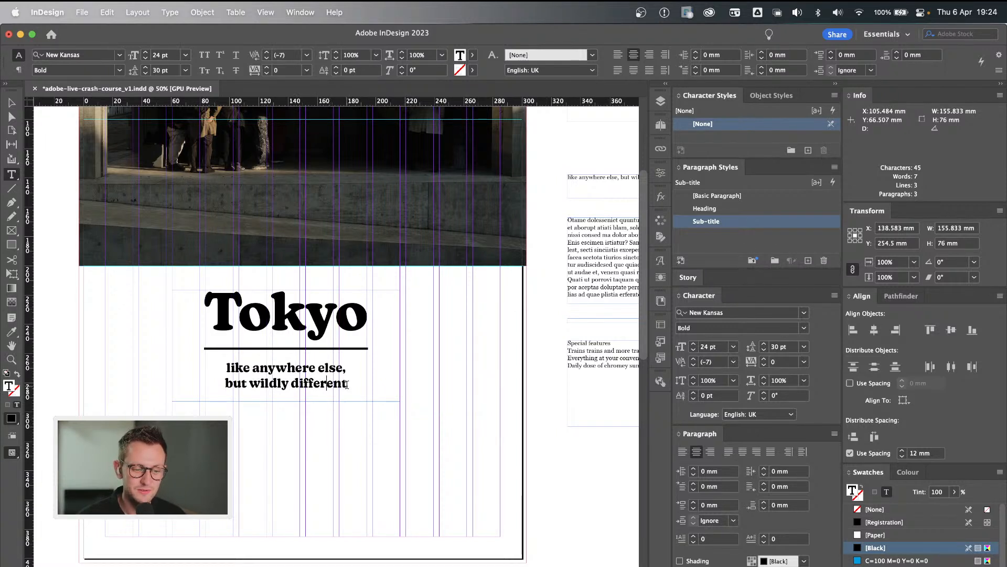
left_click(742, 210)
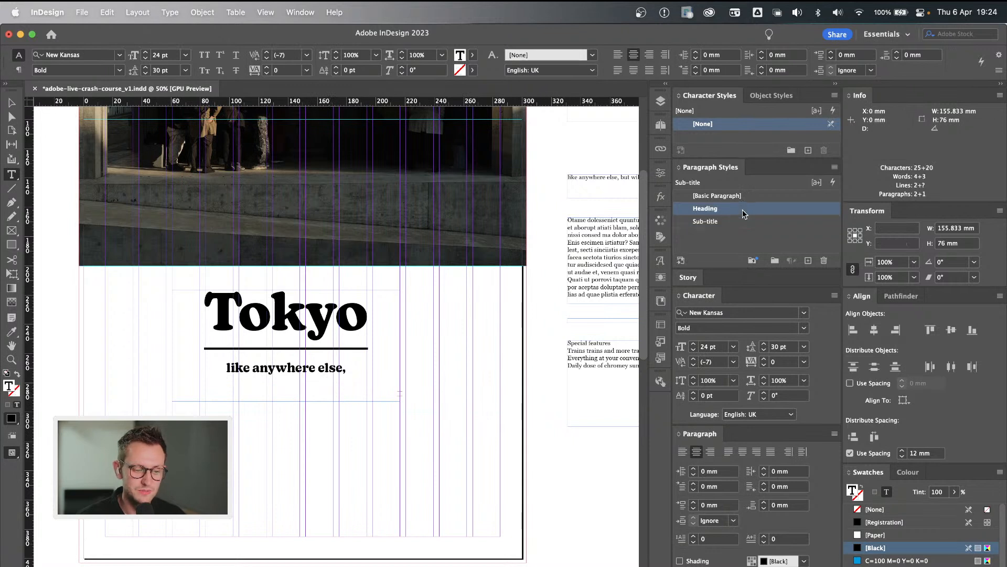
key("super+z")
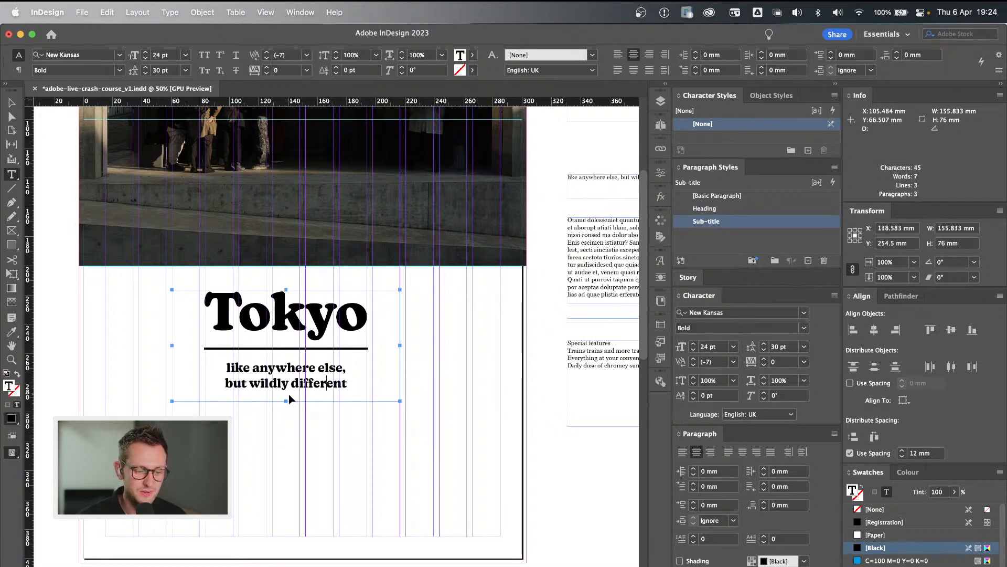
Extend the Tokyo text frame downward to about 166.5 mm high, keeping its upper edge in place.
left_click_drag(287, 401, 288, 481)
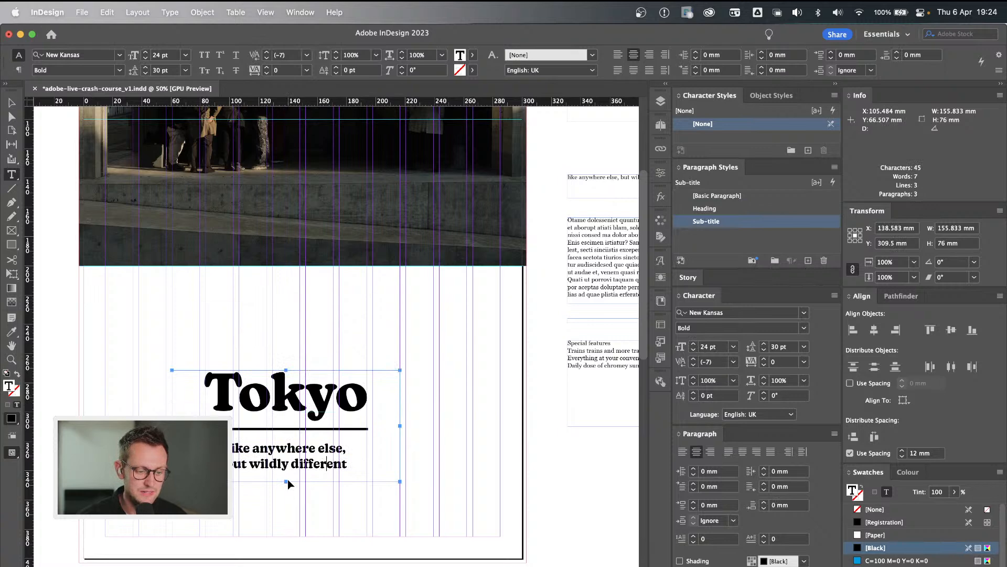
key("super+z")
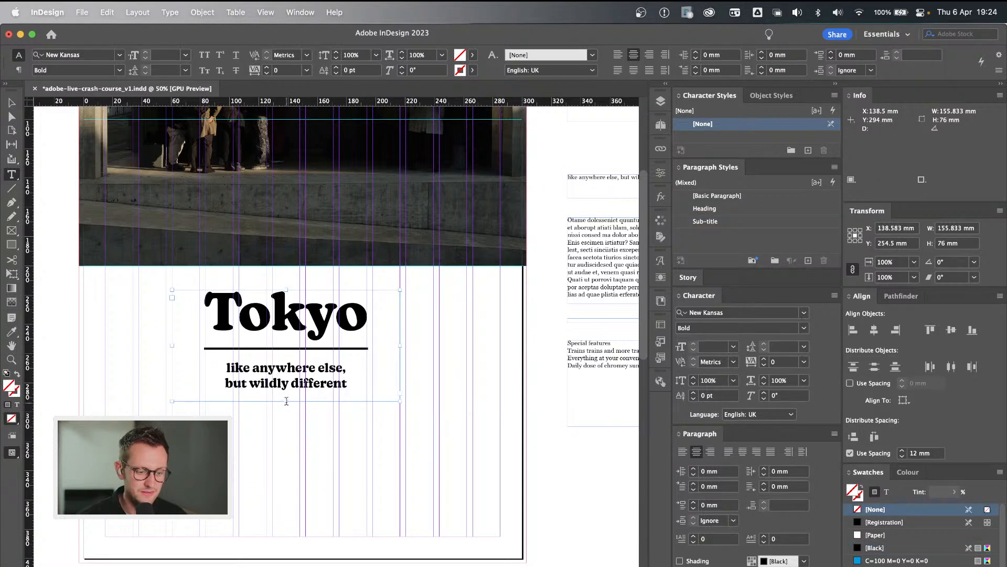
left_click(321, 459, "super")
key("v")
left_click(286, 364)
left_click_drag(286, 402, 286, 535)
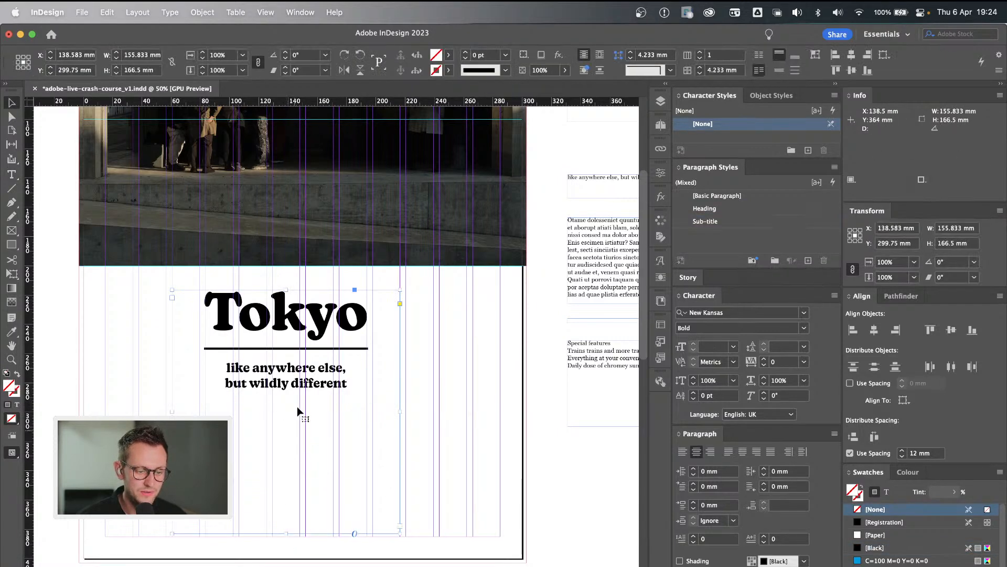
Try the Heading paragraph style on the "like anywhere else," line, and undo it.
double_click(315, 375)
left_click_drag(349, 367, 236, 367)
left_click(245, 367)
left_click(704, 208)
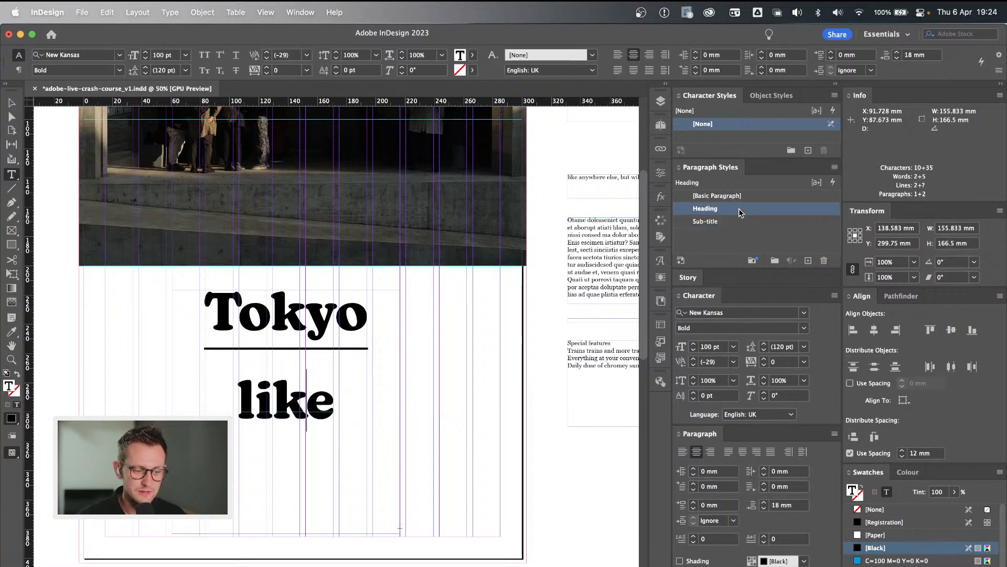
key("super+z")
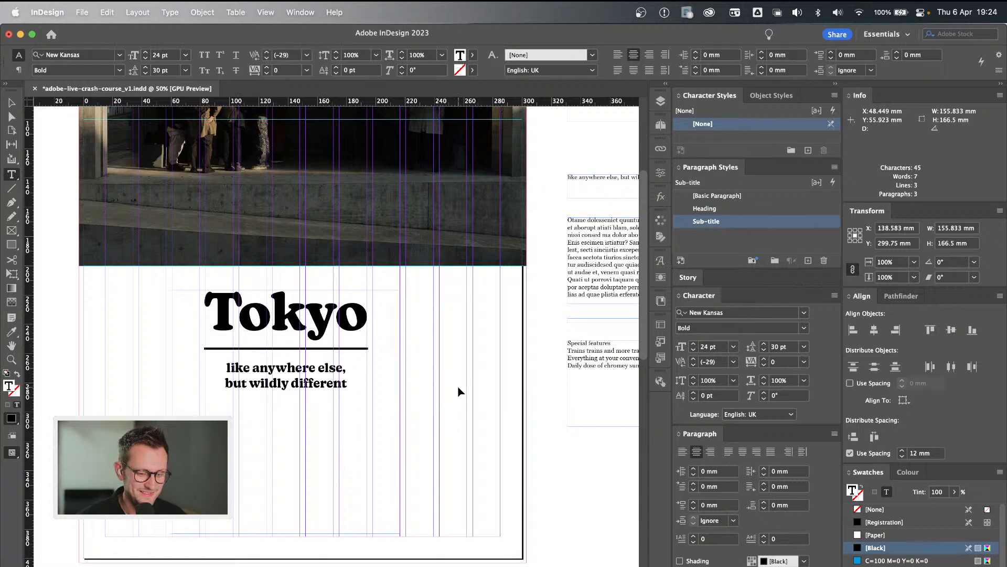
key("Escape")
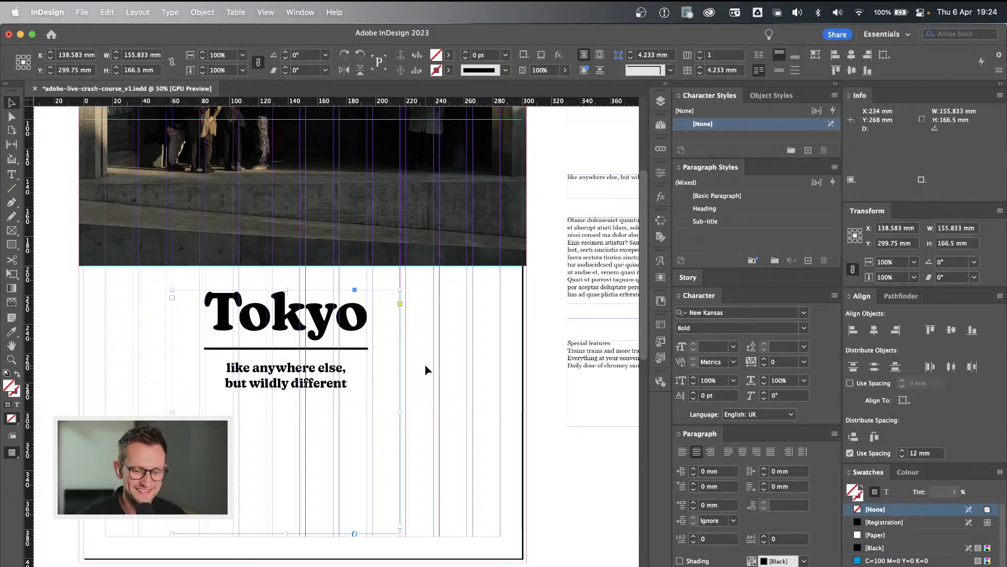
With no frame selected, create a paragraph style named "Body" based on Sub-title, with a 12 pt font size.
left_click(426, 365)
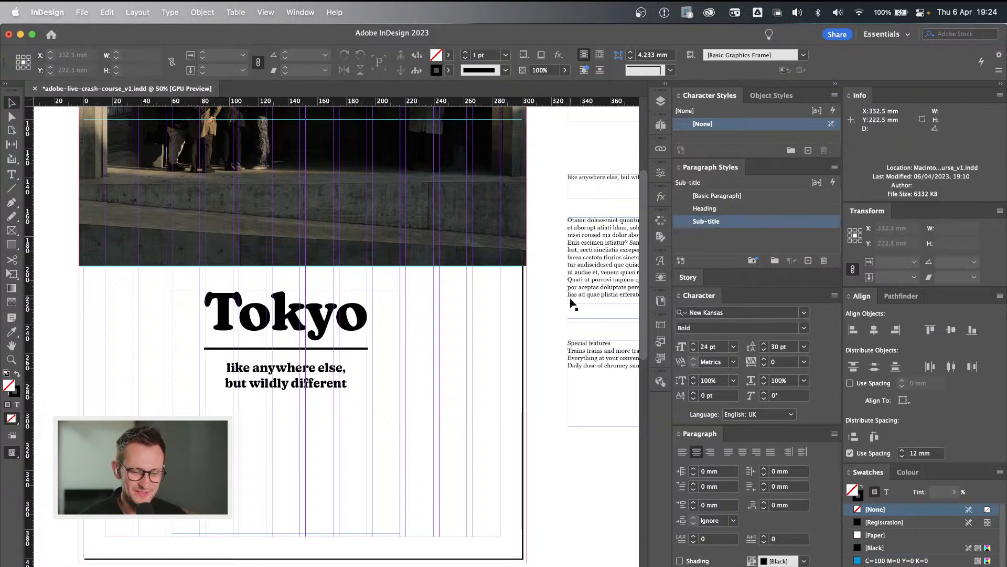
left_click(811, 265)
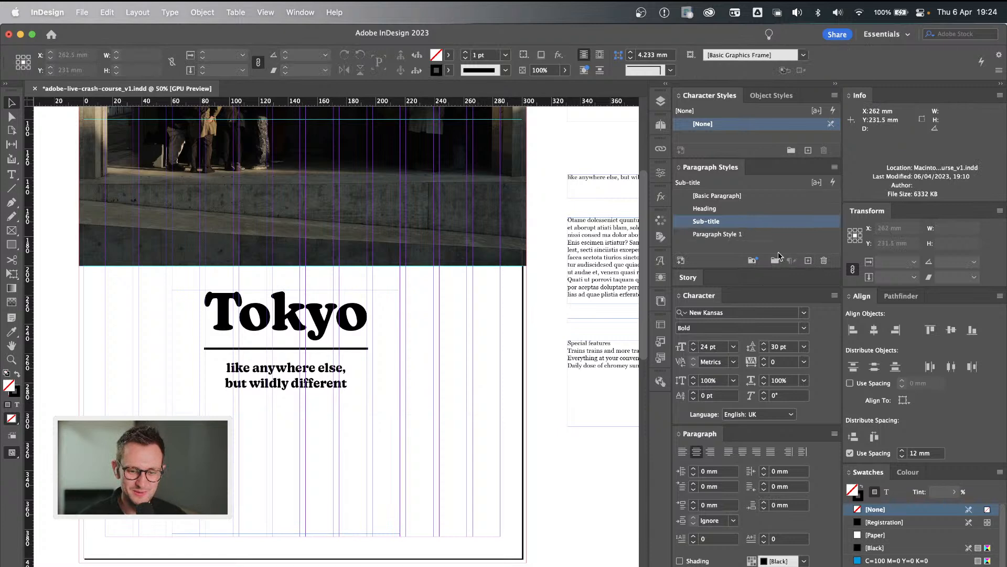
double_click(722, 234)
type("Body")
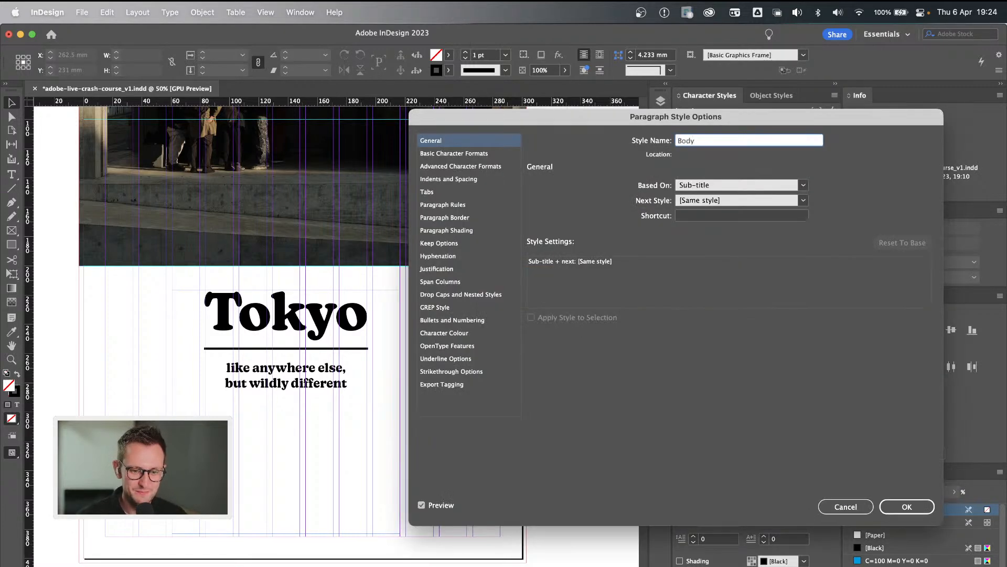
left_click(485, 153)
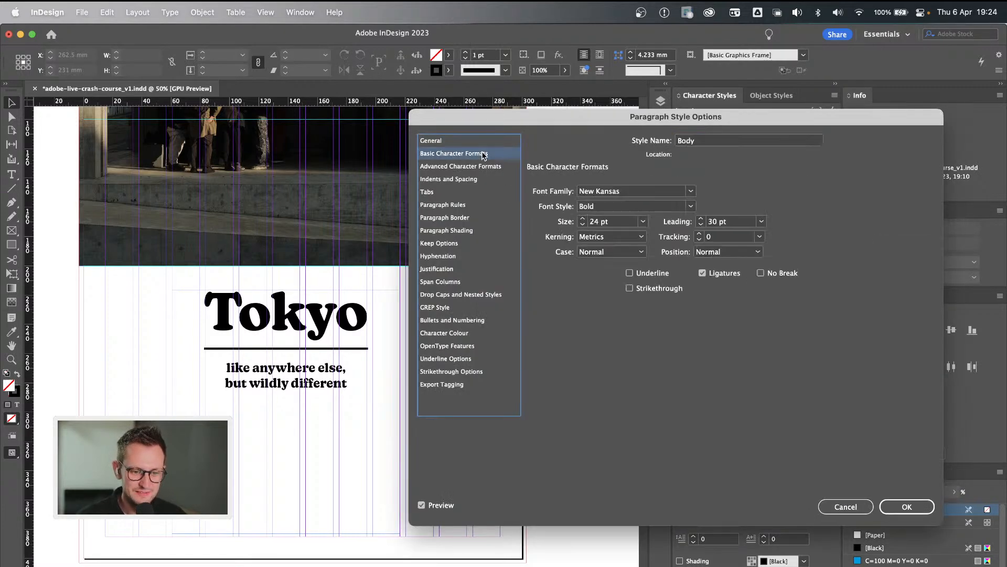
double_click(593, 222)
type("12")
left_click(897, 506)
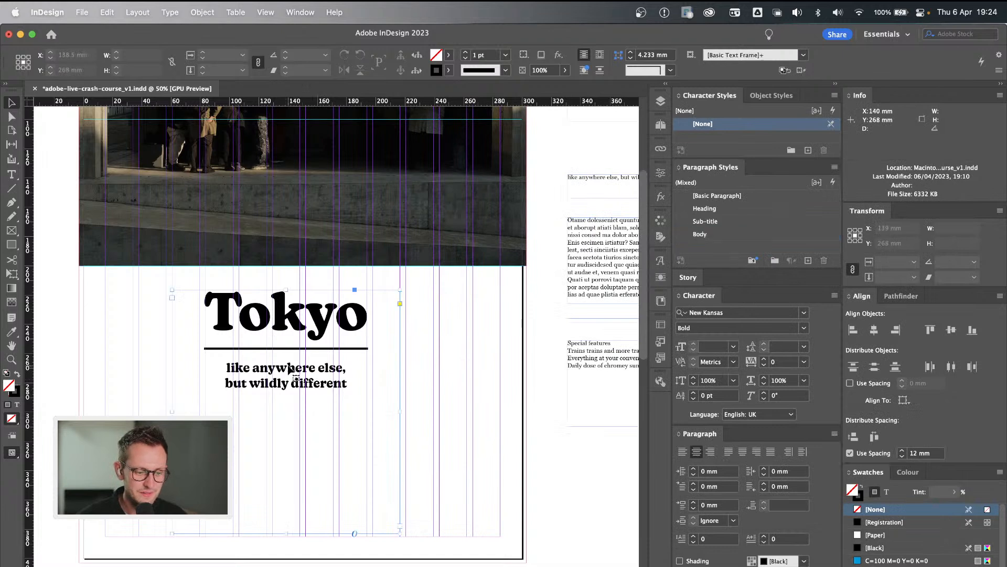
Remove the break after "else," in the Tokyo sub-title and reinsert it as a paragraph break.
double_click(289, 369)
left_click(348, 370)
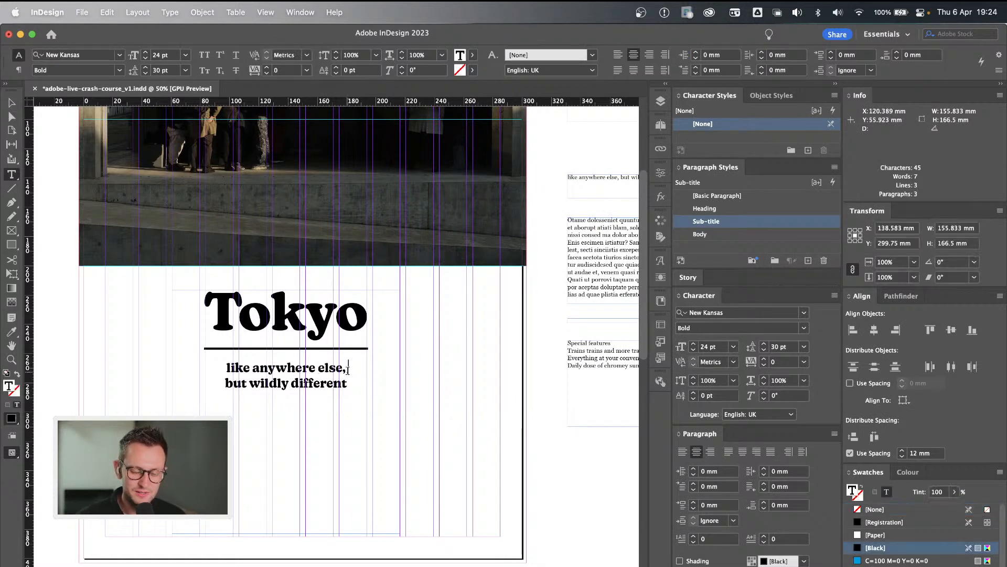
key("Delete")
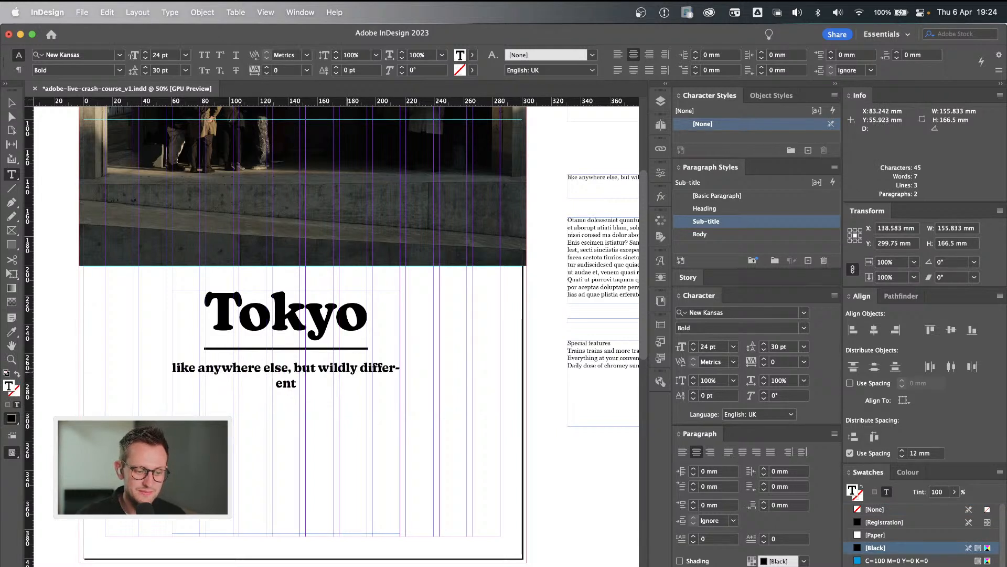
key("BackSpace")
key("Return")
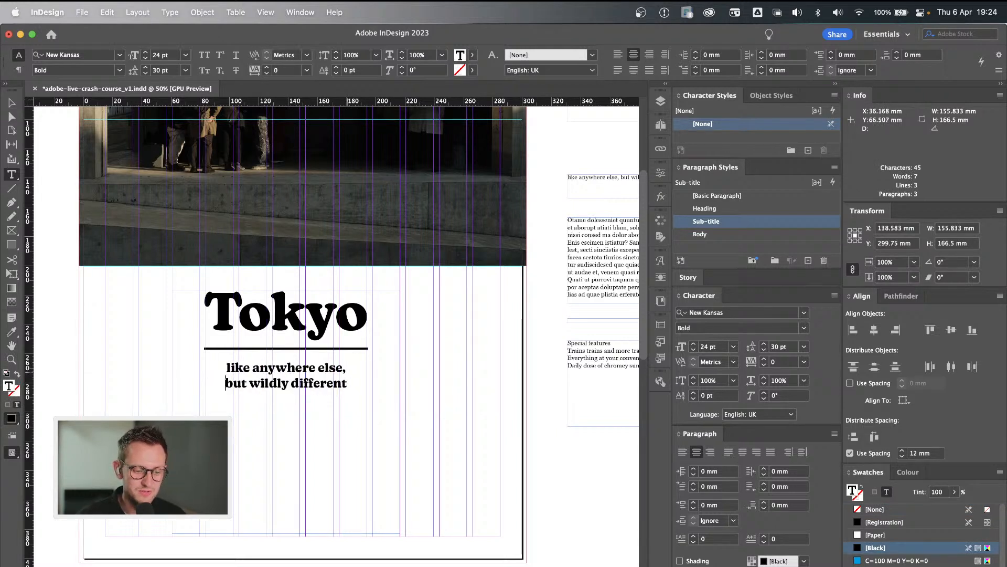
Apply the Body style to the "like anywhere else," paragraph, and switch it back to Sub-title.
left_click(318, 369)
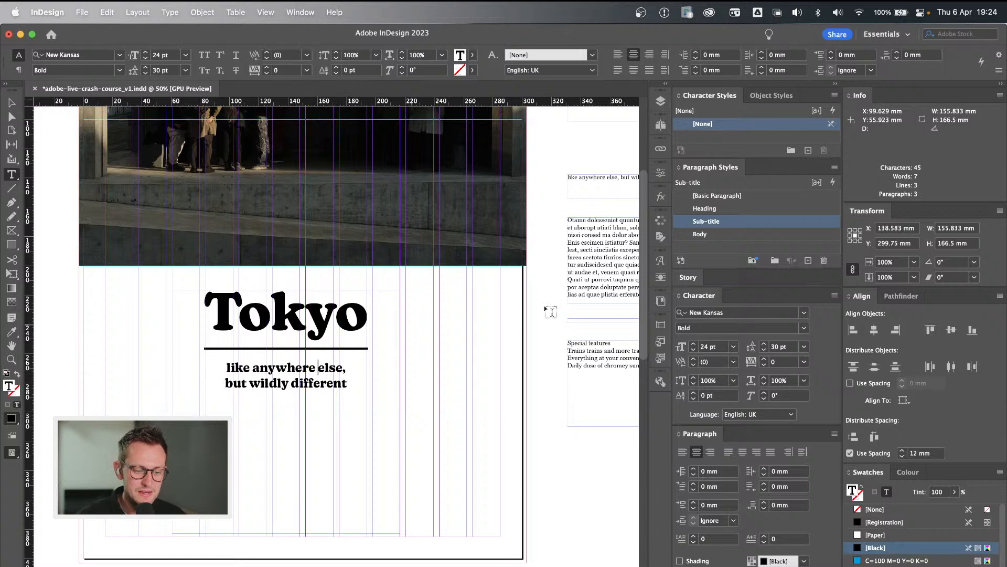
left_click(720, 234)
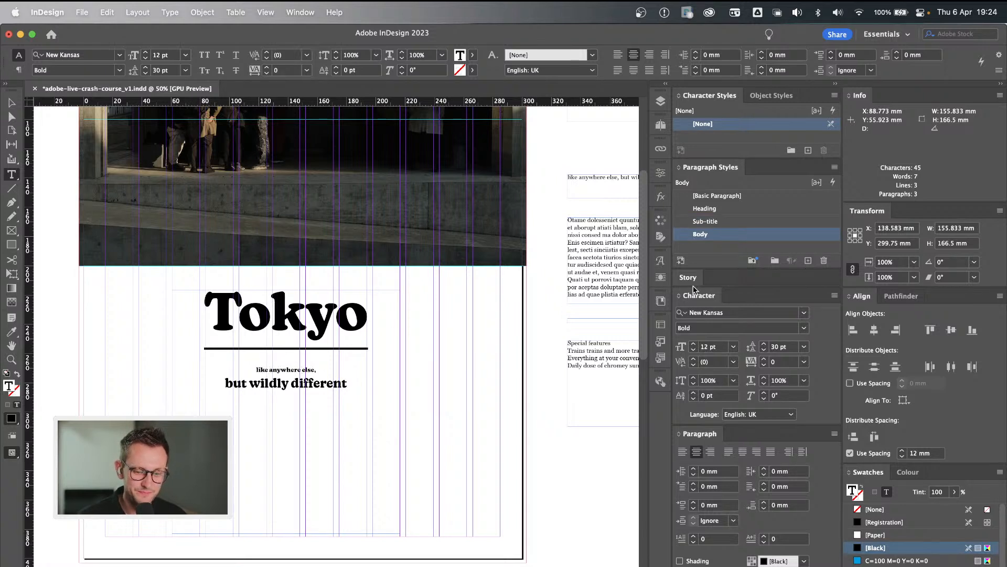
left_click(738, 221)
Replace the paragraph break after "else," with a forced line break so both sub-title lines form one paragraph.
left_click(350, 368)
key("Right")
key("BackSpace")
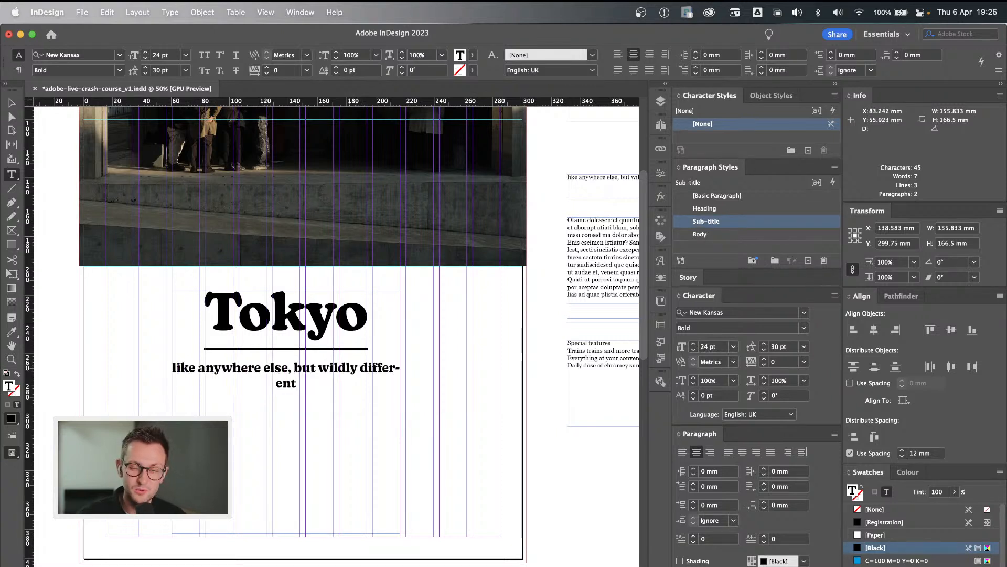
key("shift+Return")
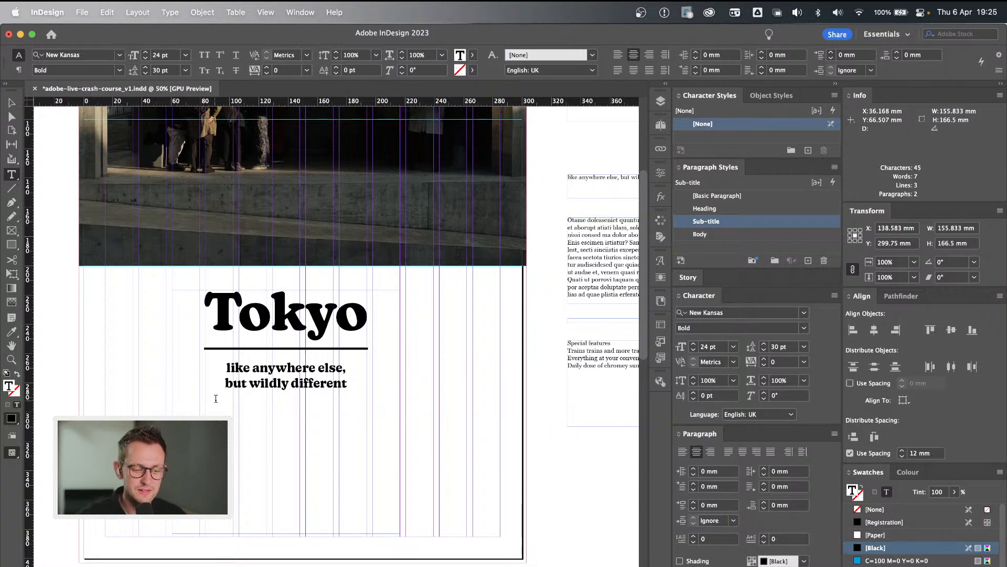
Try the Body paragraph style on the two-line sub-title paragraph, and undo it.
left_click(279, 368)
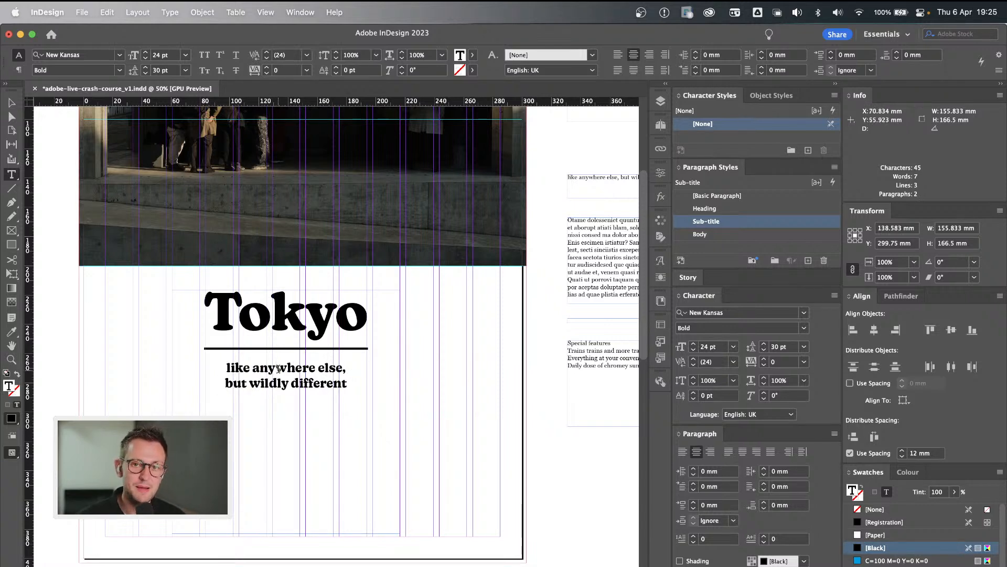
left_click(730, 234)
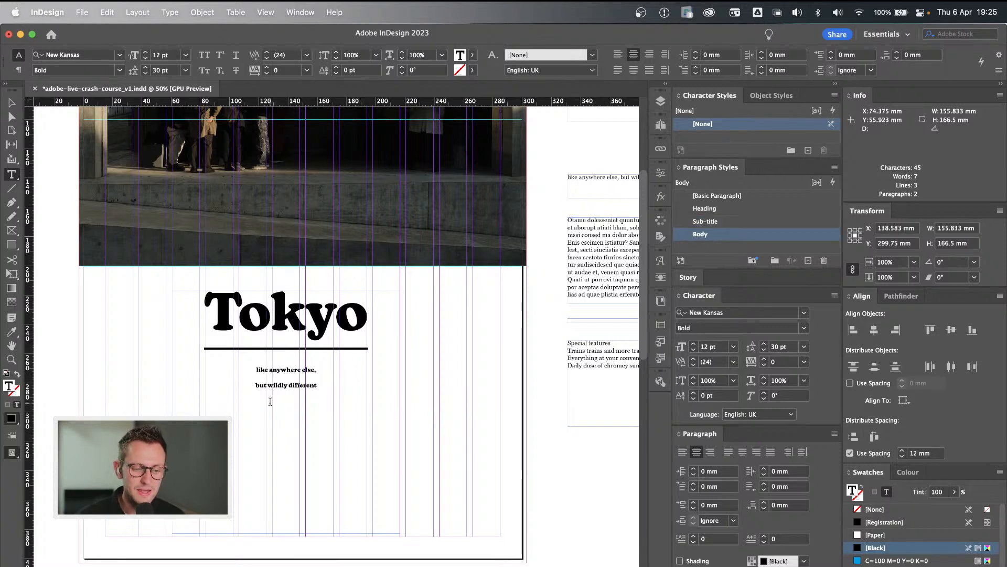
key("super+z")
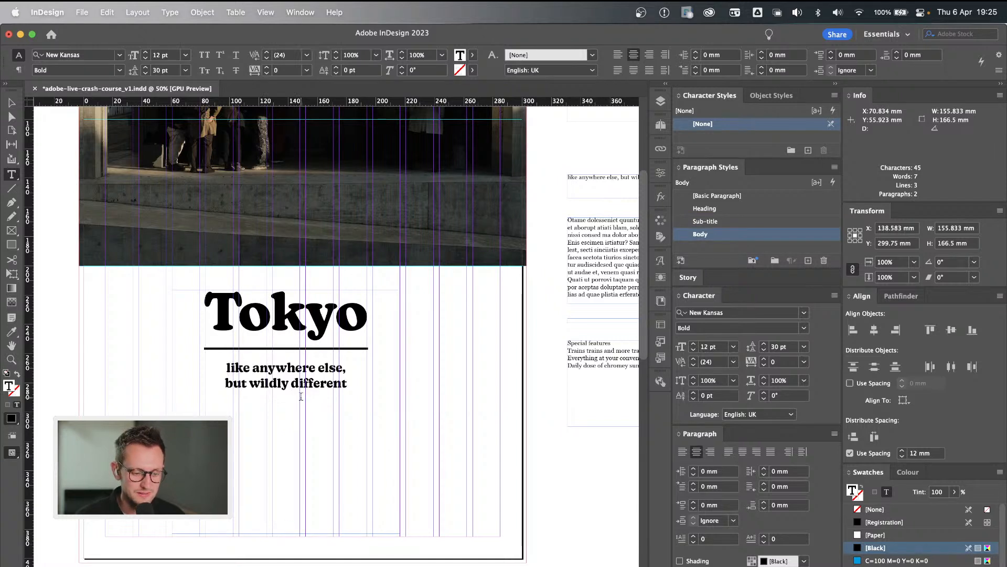
left_click(352, 367)
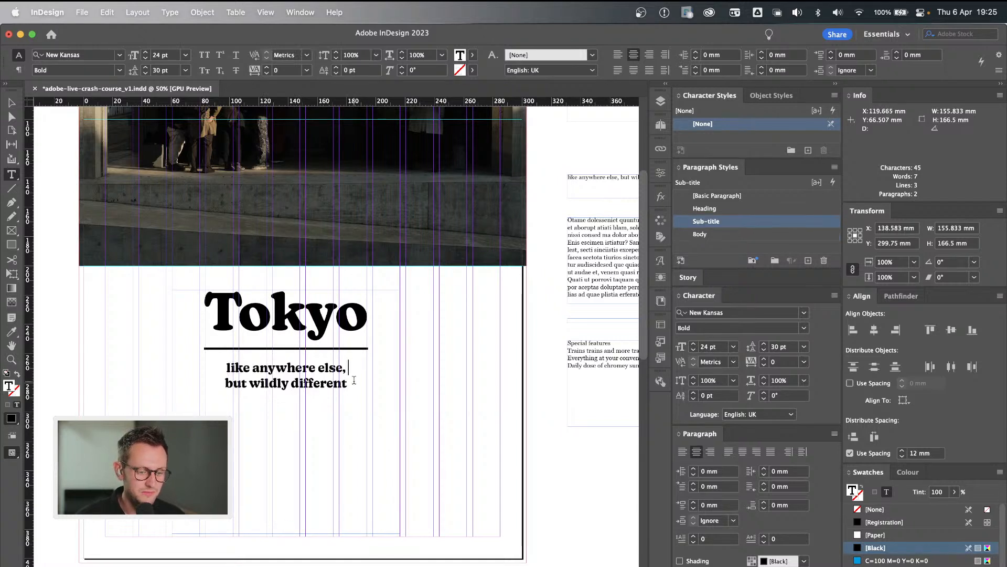
left_click(477, 478)
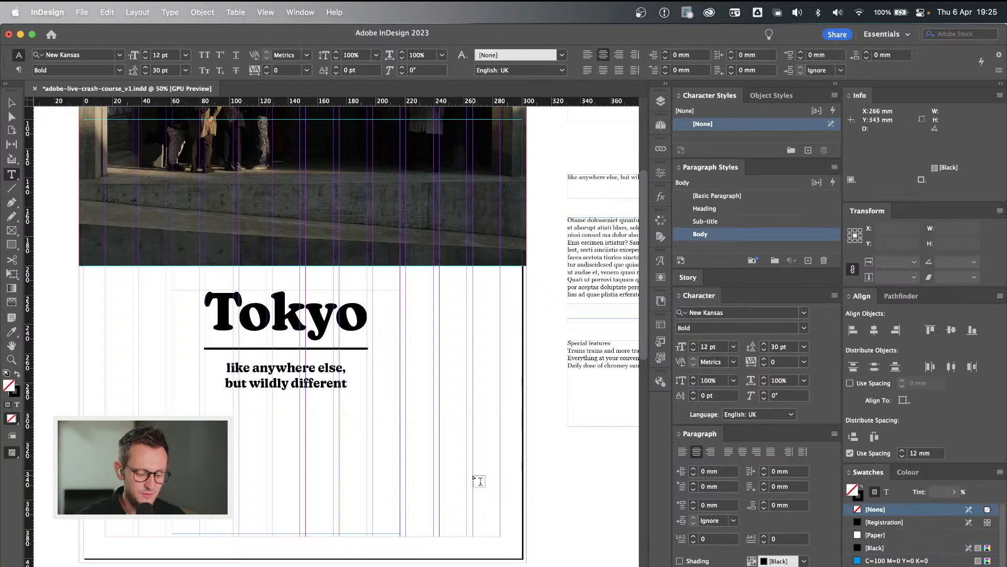
key("Escape")
left_click(42, 13)
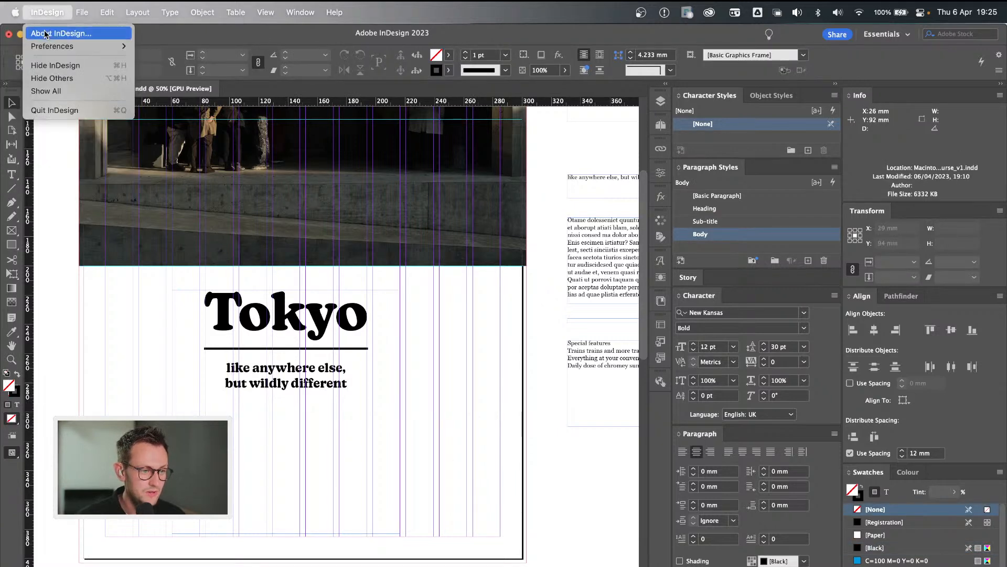
mouse_move(79, 47)
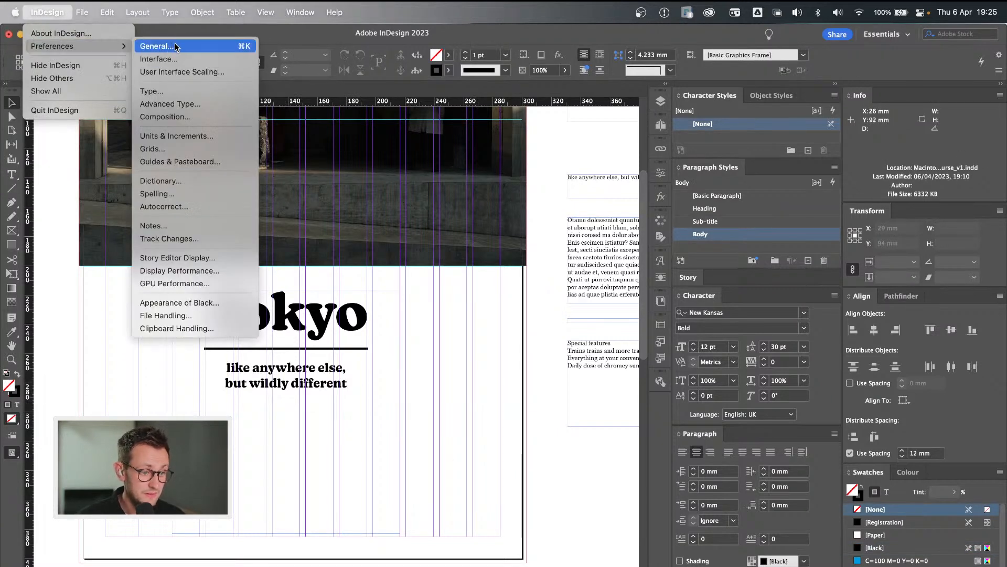
left_click(153, 92)
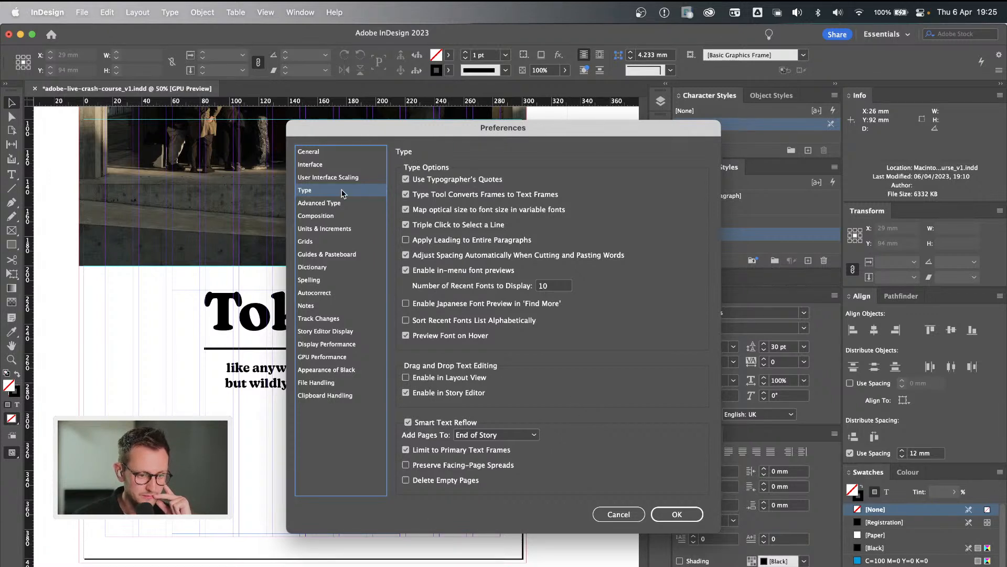
left_click(332, 153)
left_click(333, 166)
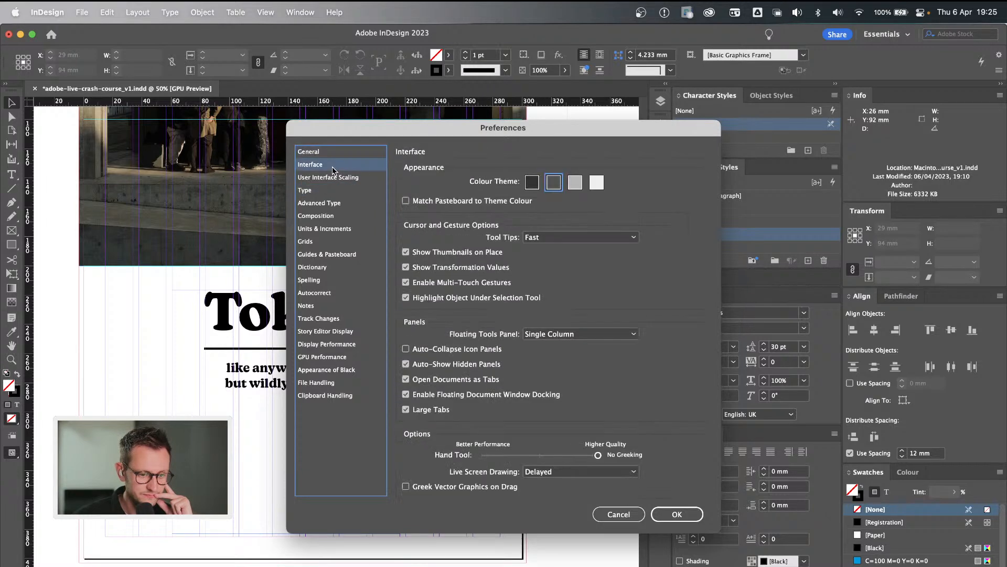
left_click(630, 514)
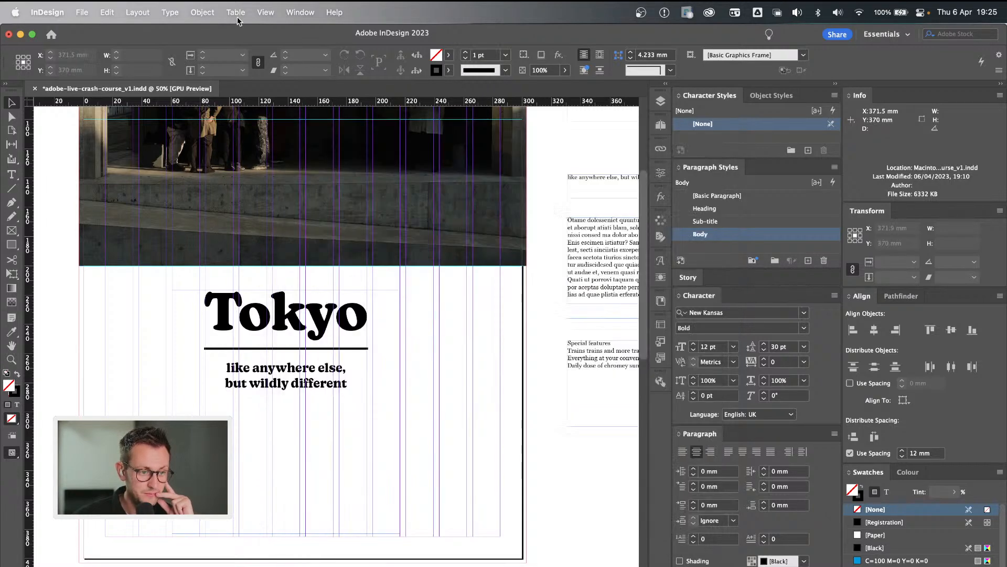
Turn on the display of text threads between the frames.
left_click(266, 12)
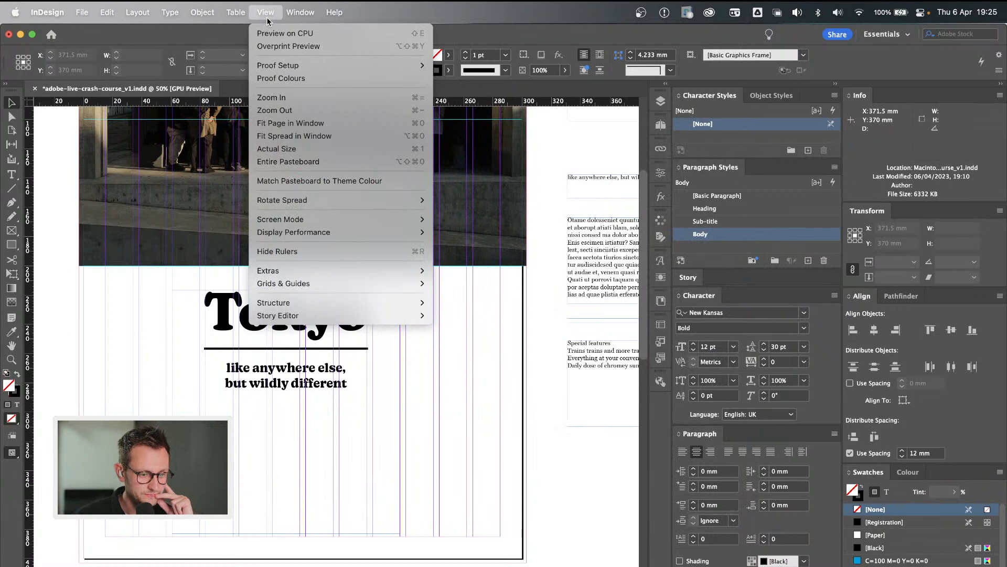
mouse_move(343, 234)
mouse_move(342, 271)
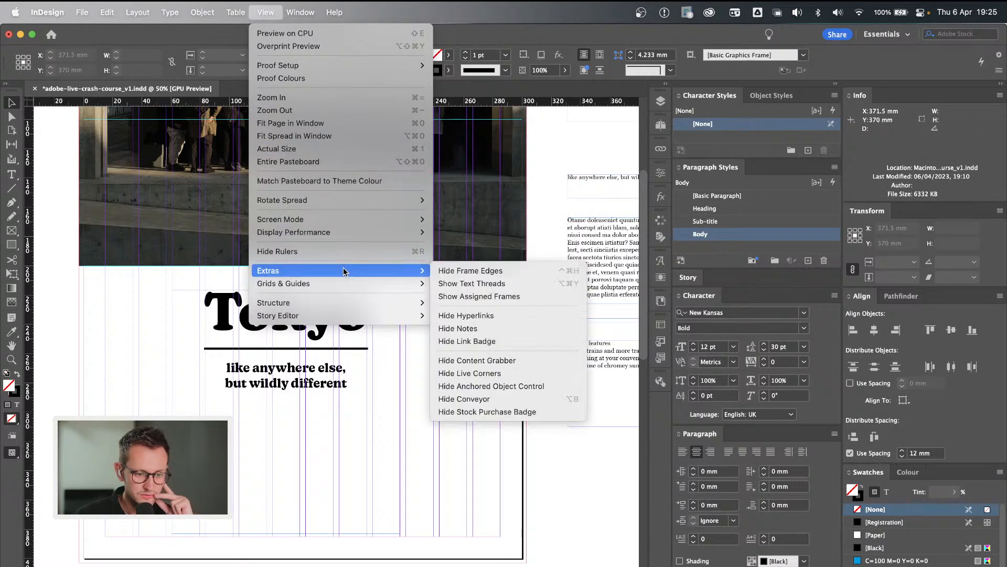
left_click(516, 286)
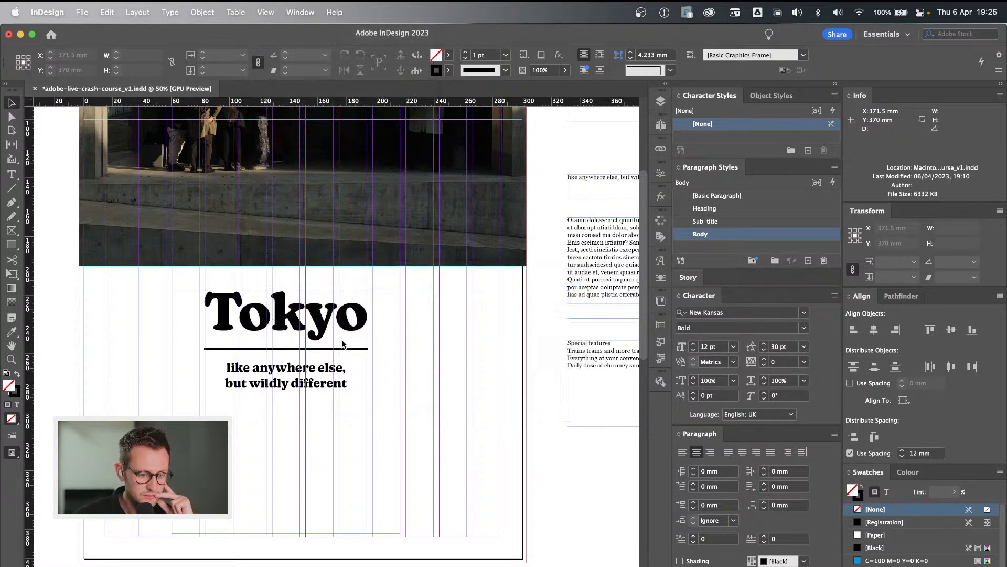
Search the application's help for "hidden" to locate the hidden characters command, and turn on their display in the layout.
left_click(246, 11)
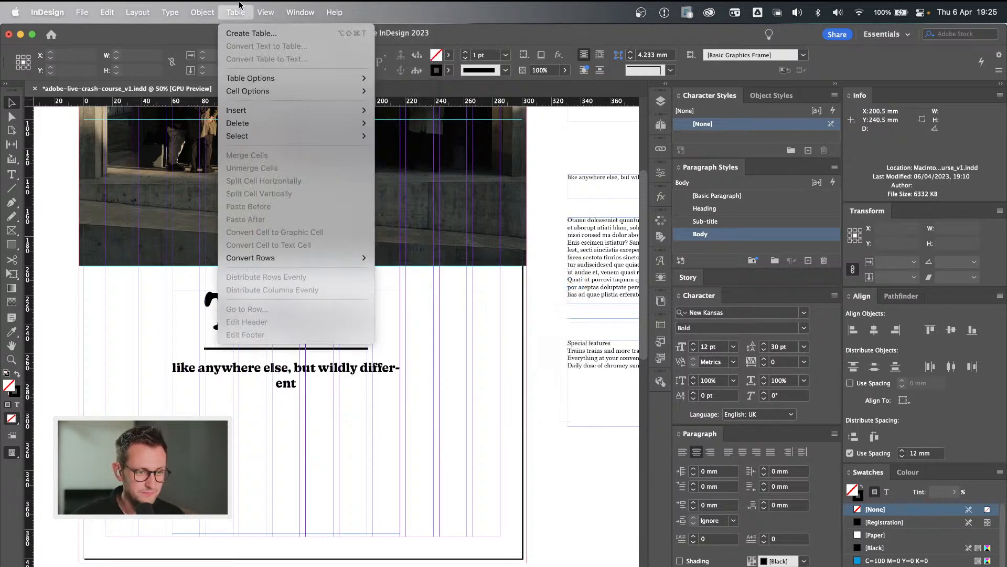
mouse_move(266, 11)
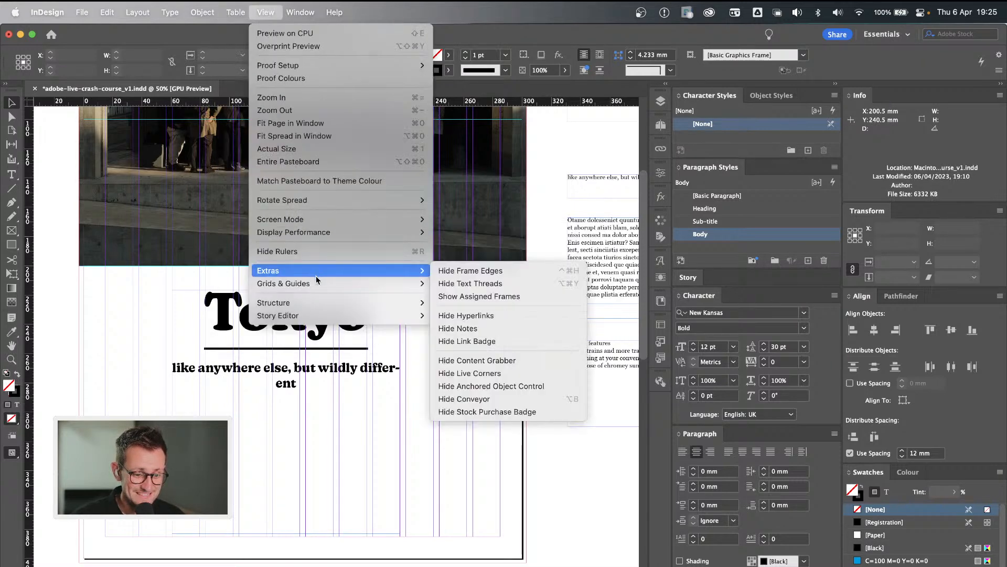
mouse_move(326, 15)
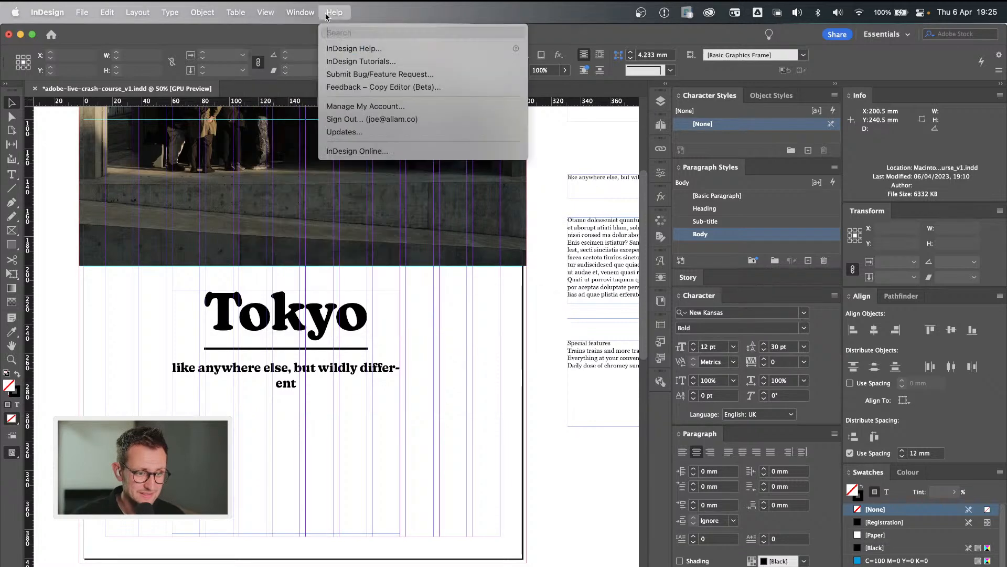
type("hidden")
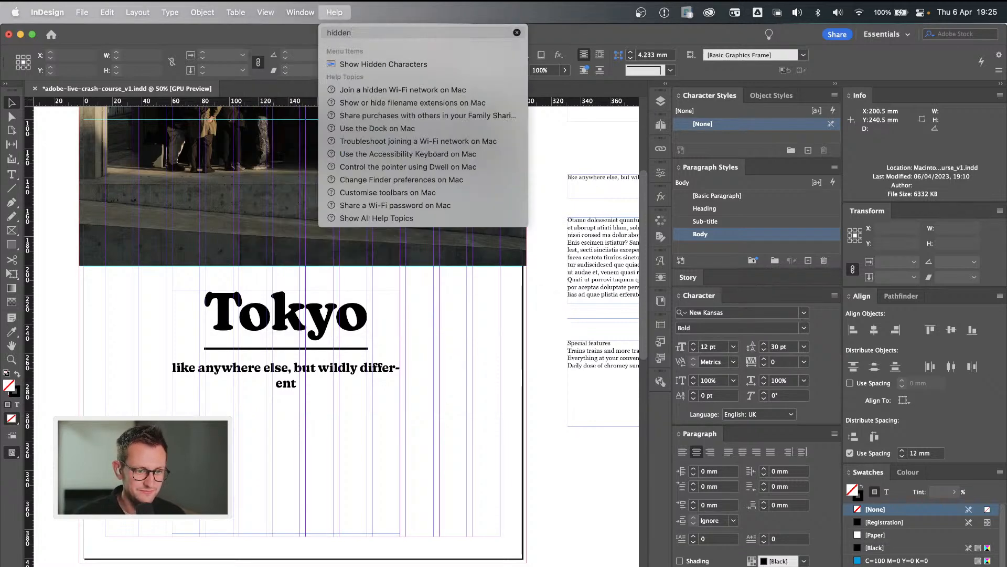
key("Down")
mouse_move(165, 5)
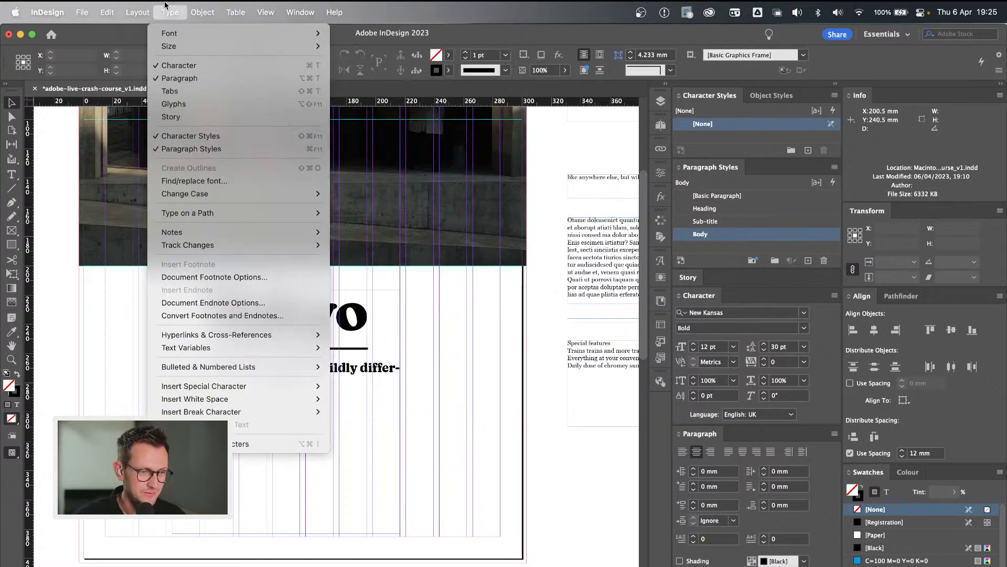
left_click(252, 443)
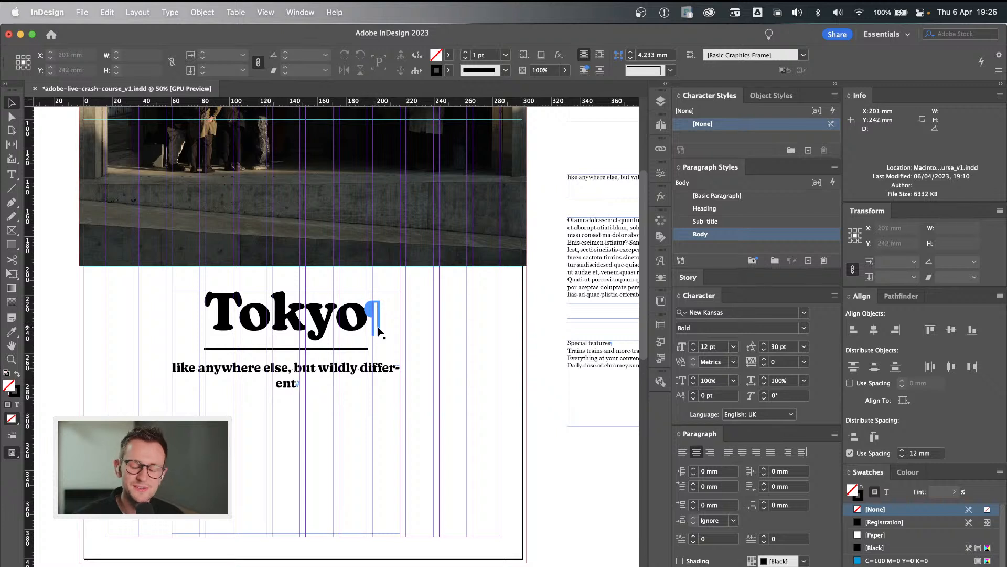
Insert a forced line break before "but" in the Tokyo sub-title so it splits after "else," within one paragraph.
double_click(297, 384)
left_click(294, 364)
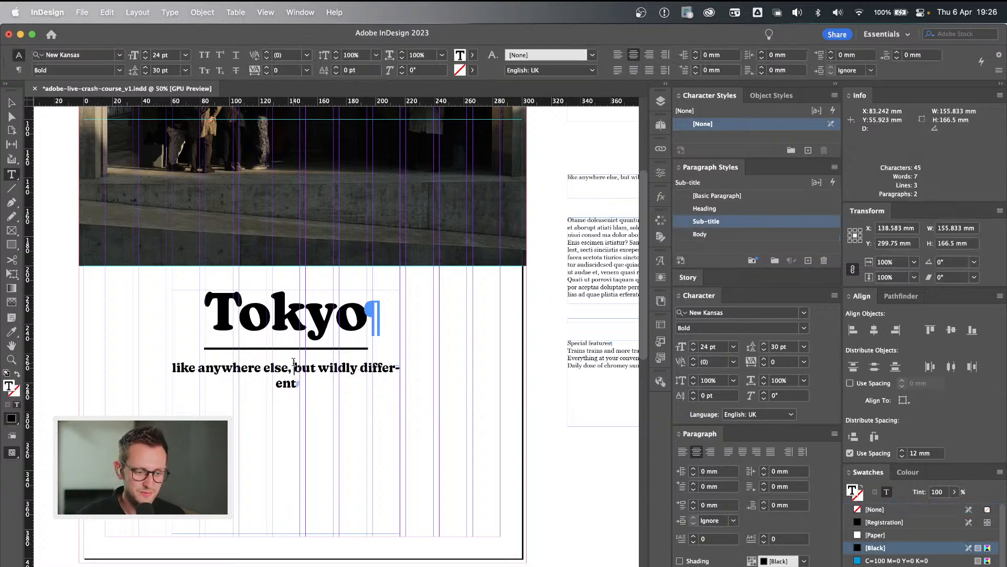
key("shift+Return")
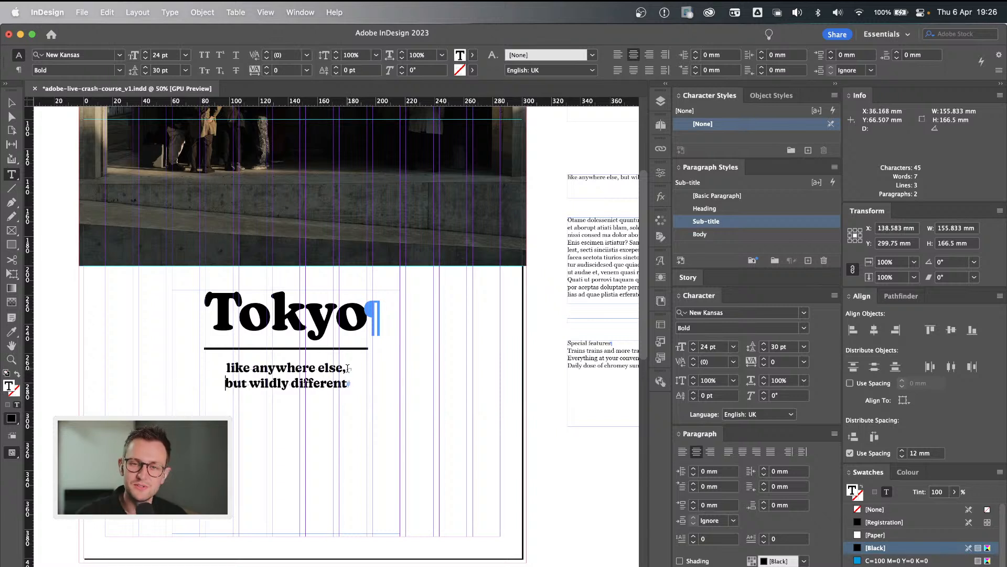
left_click(354, 389)
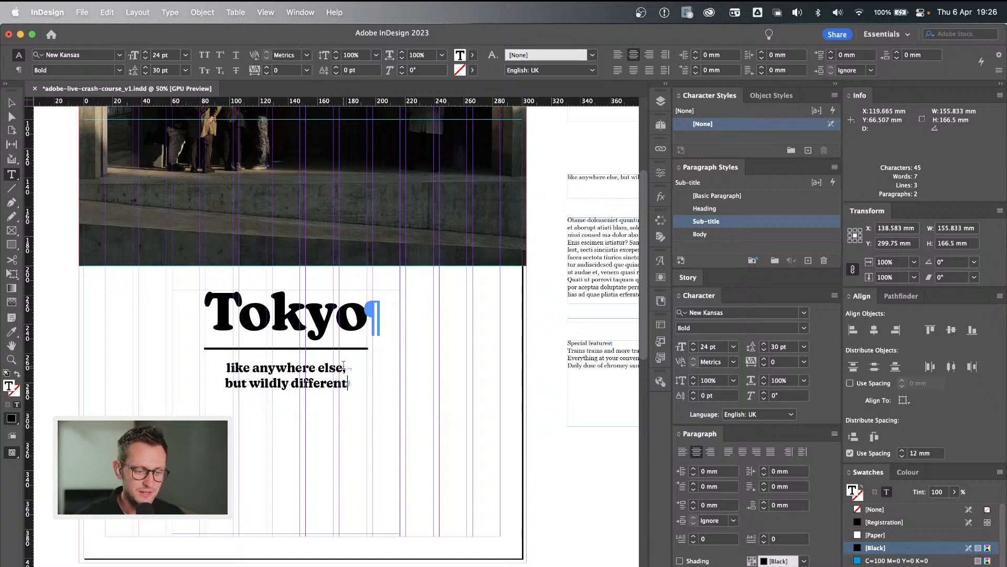
key("Escape")
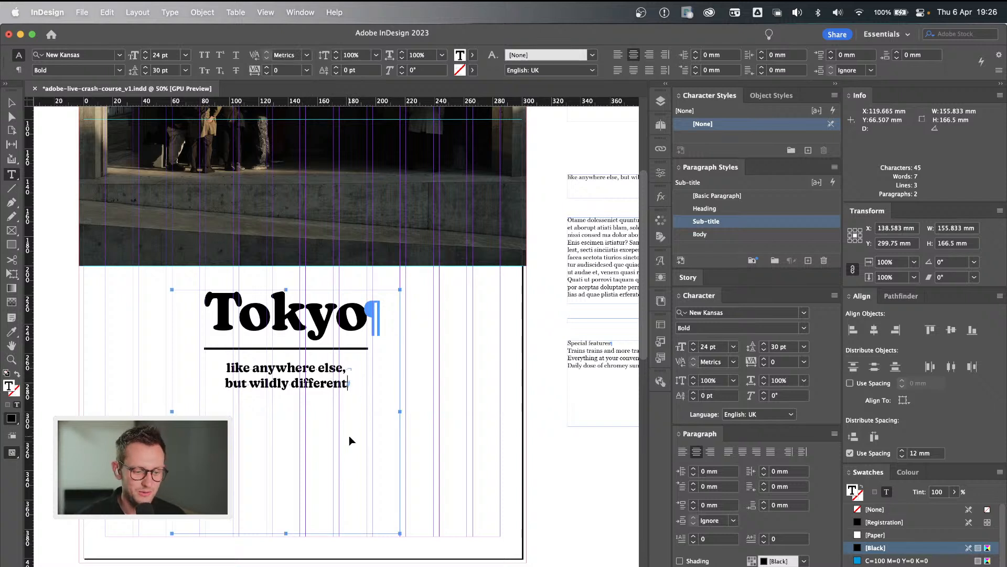
Fit the Tokyo title frame's height to its text and move the frame up about 6 mm.
left_click(348, 438)
left_click(293, 449)
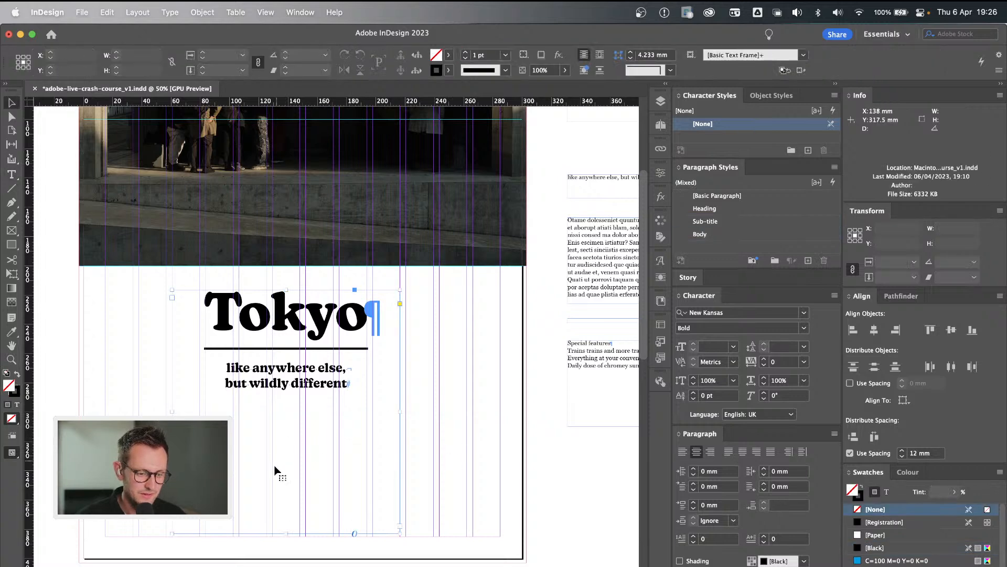
double_click(286, 532)
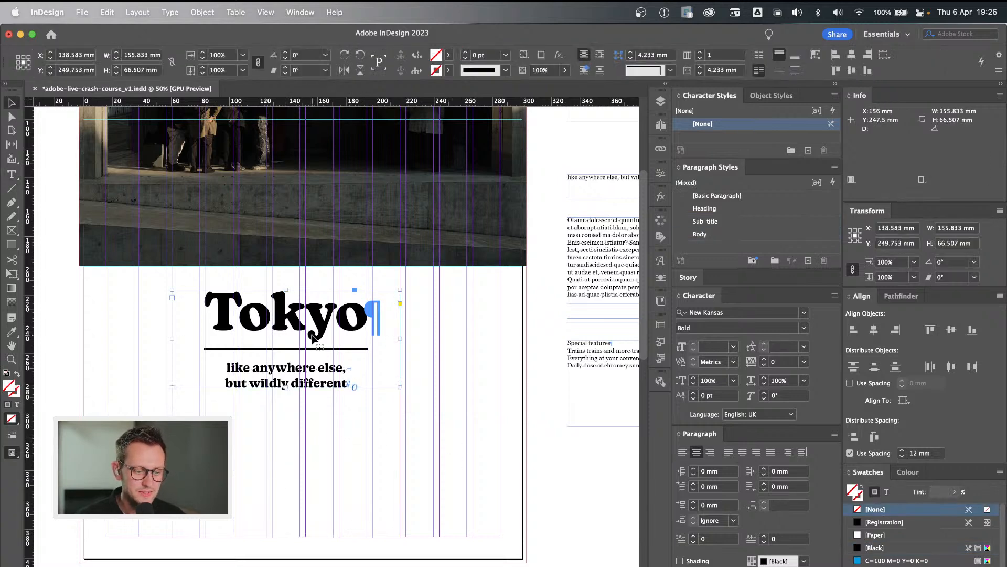
left_click_drag(315, 322, 314, 313)
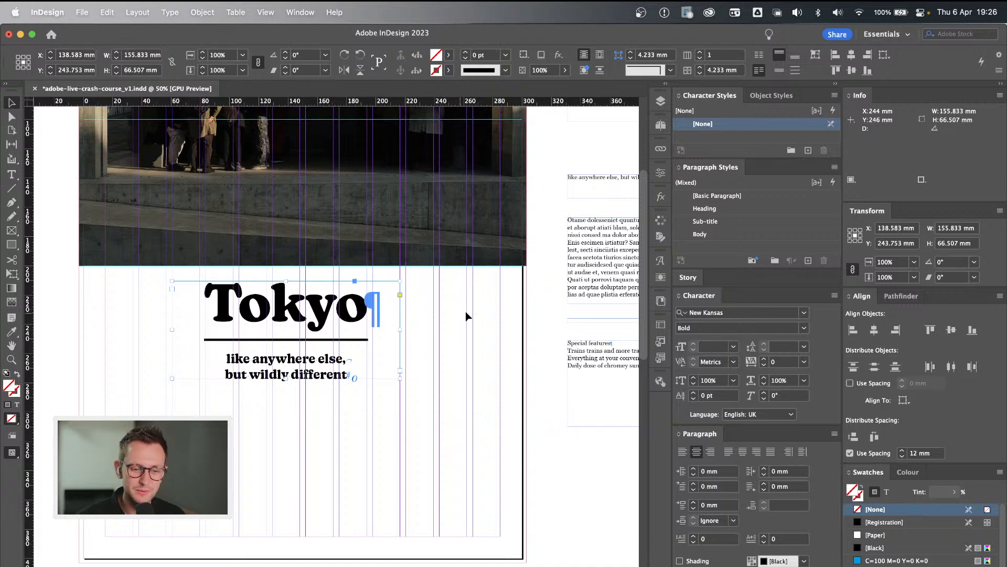
left_click(490, 303)
Move the placeholder text frame from the pasteboard to below the Tokyo sub-title and extend its lower edge to the bottom margin, about 91 mm high.
left_click(617, 231)
left_click_drag(615, 249, 261, 436)
left_click(454, 423)
left_click(313, 469)
left_click_drag(304, 489, 304, 535)
left_click(490, 483)
left_click(312, 437)
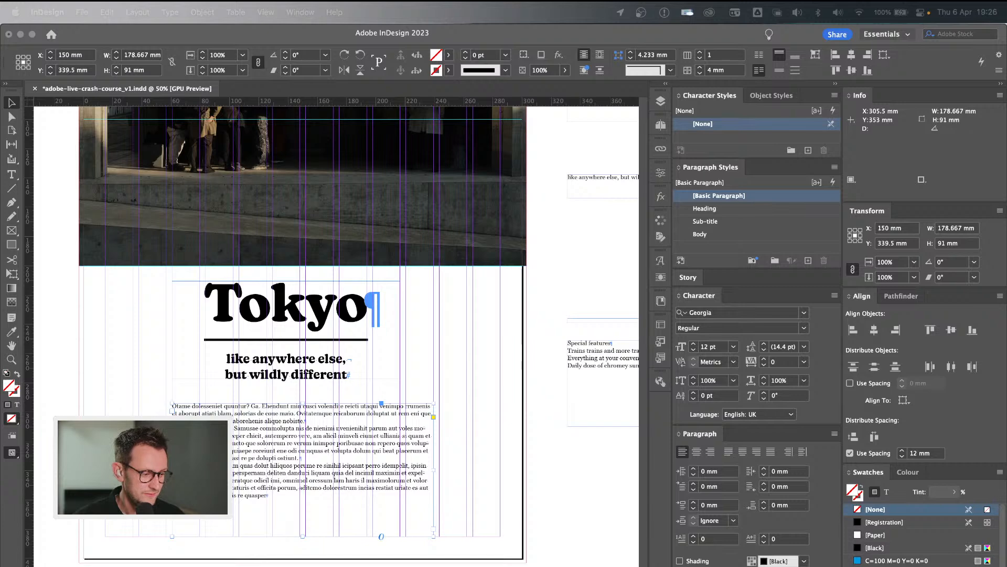
key("super+Tab")
left_click(485, 452)
left_click(309, 454)
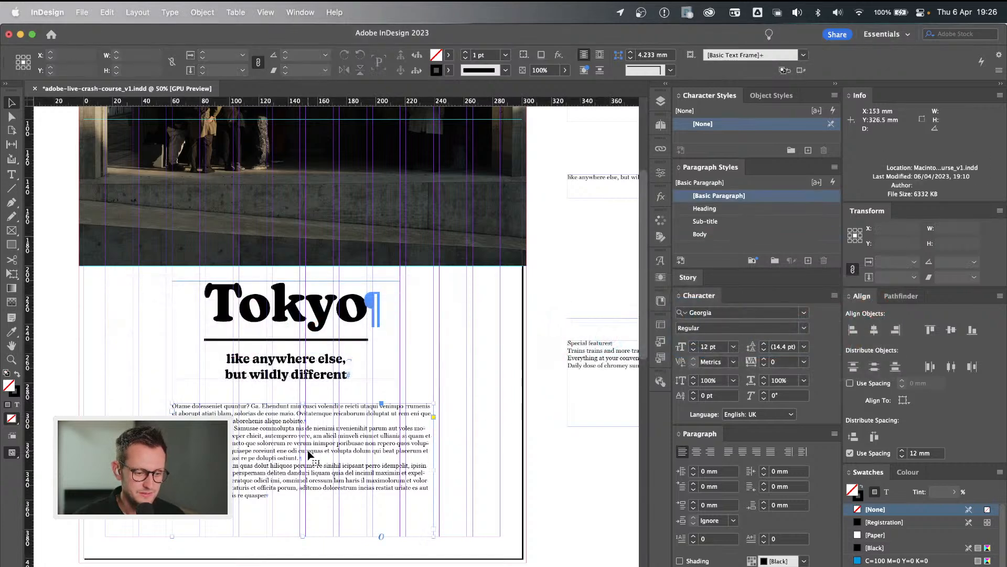
key("super+Tab")
key("super+Tab")
Apply the Body paragraph style to all the placeholder text below the Tokyo sub-title.
triple_click(301, 436)
key("super+a")
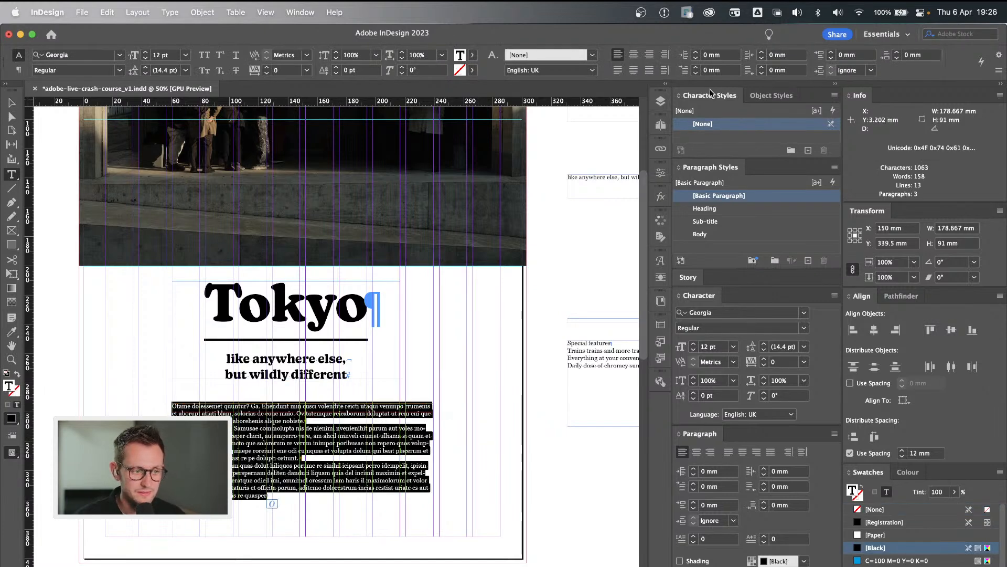
left_click(701, 234)
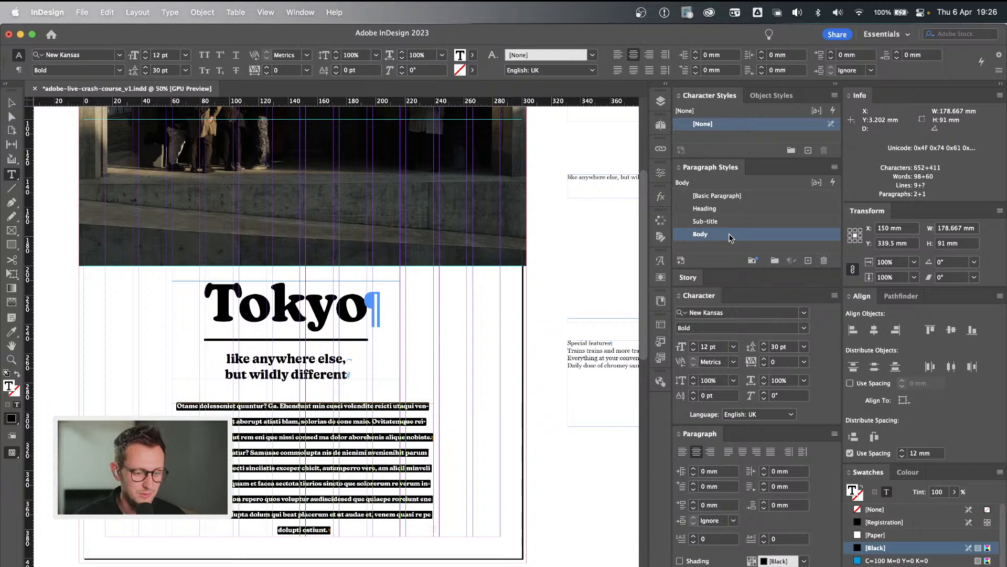
left_click(266, 495)
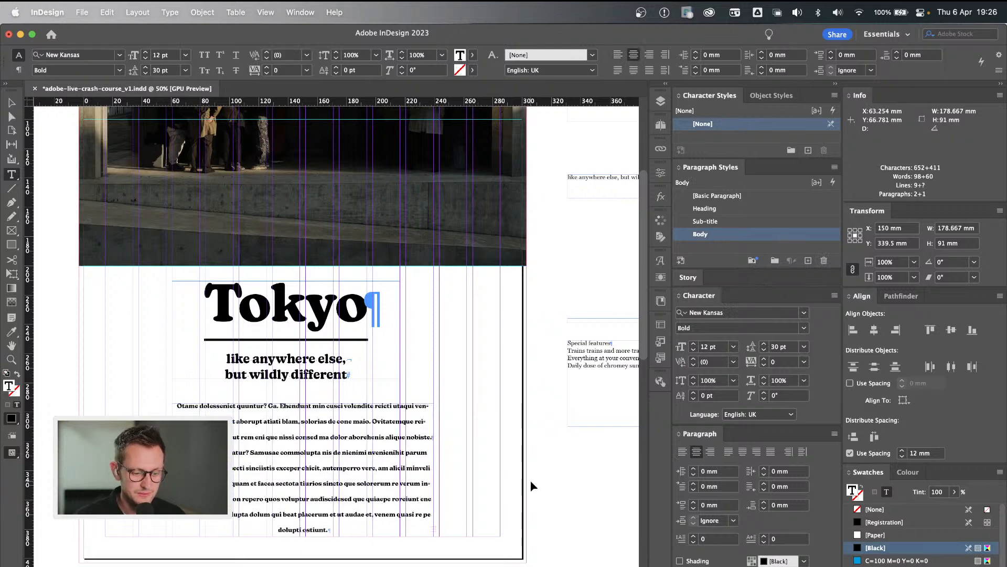
key("Escape")
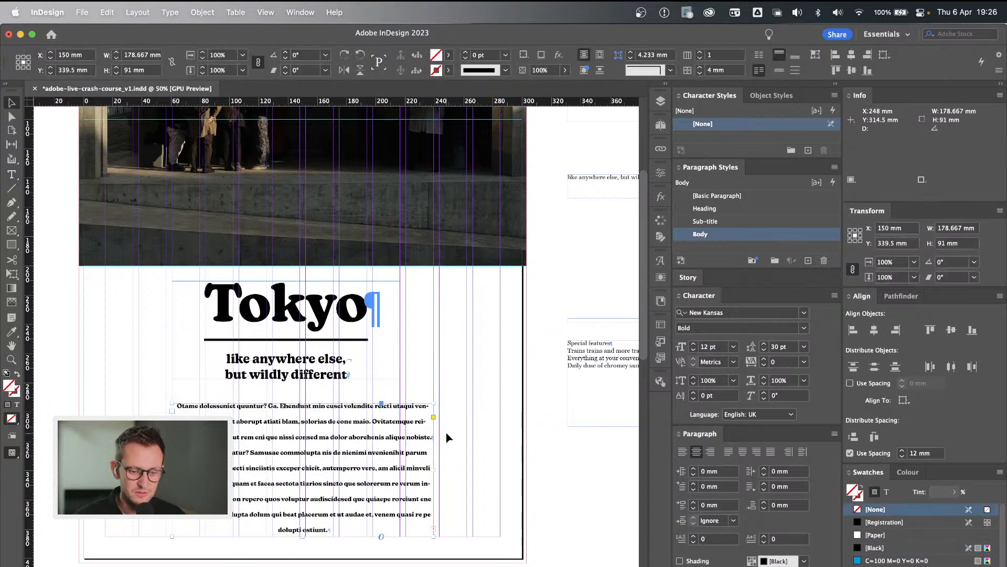
Edit the Body paragraph style's basic character formats and set its font family to Proxima Nova.
double_click(780, 234)
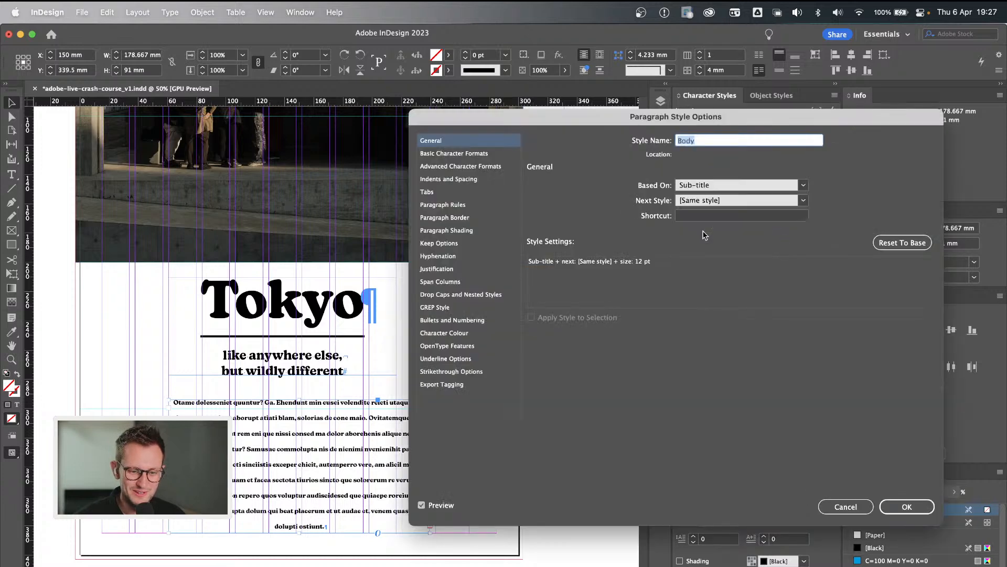
left_click(486, 155)
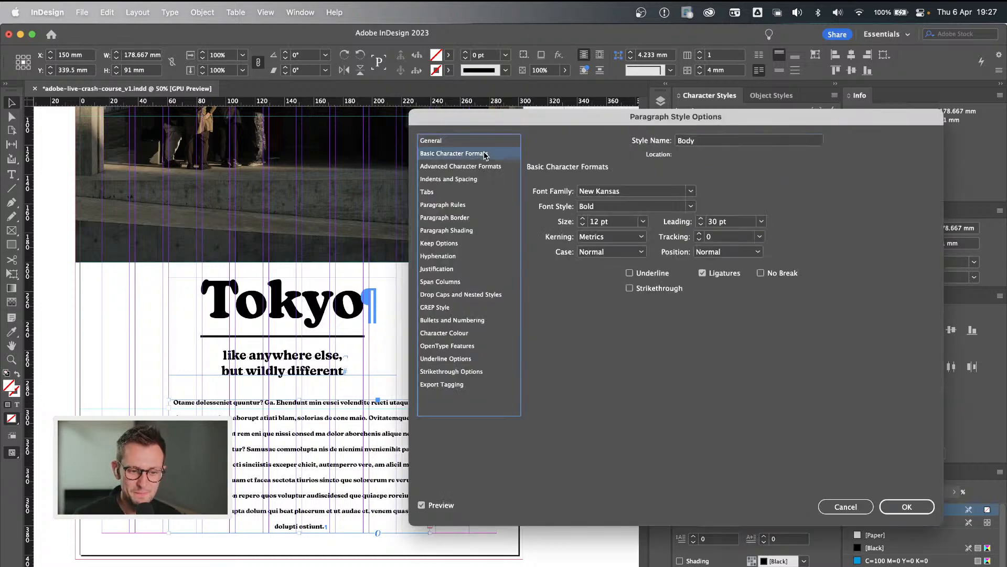
left_click(691, 192)
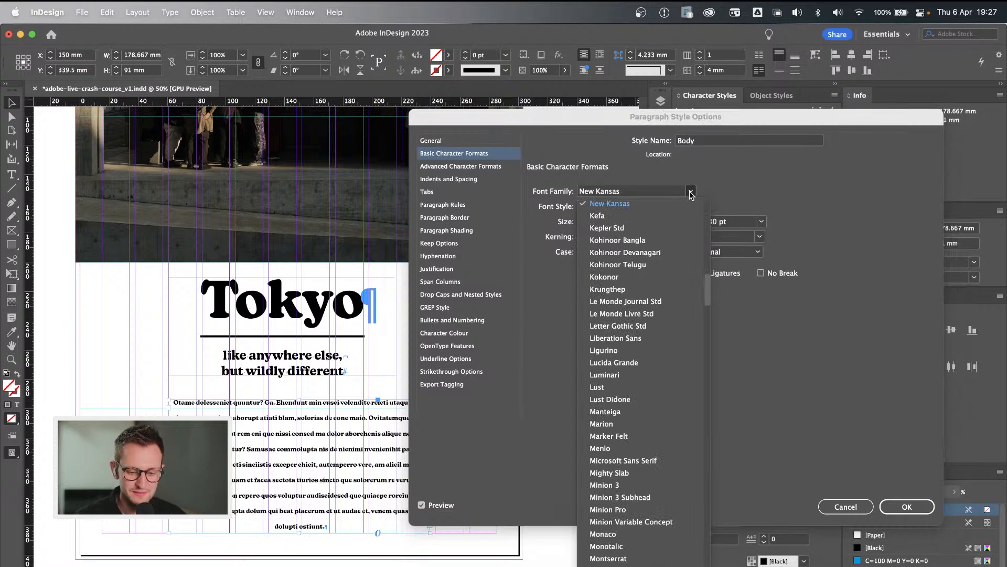
scroll(684, 501, "down", 15)
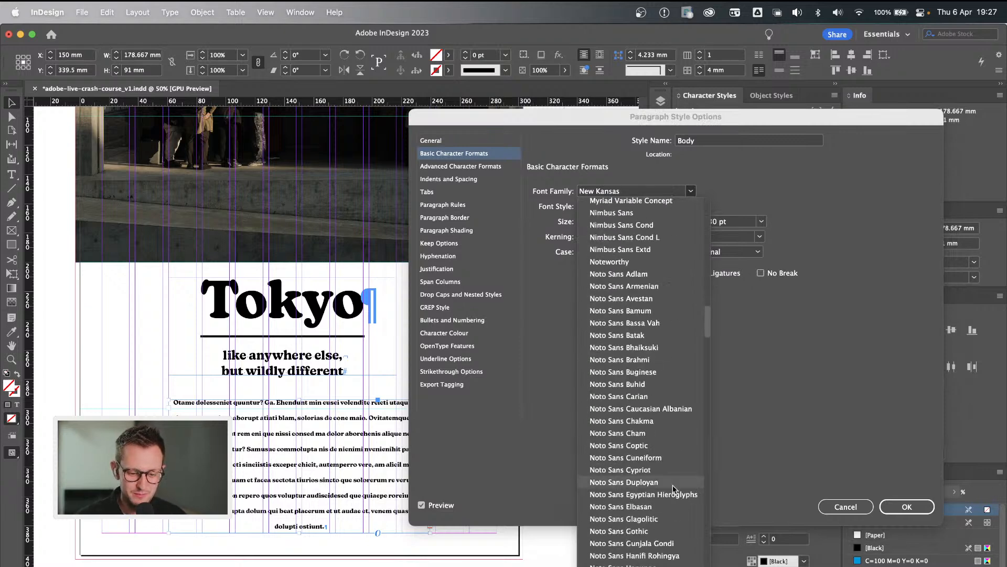
scroll(675, 490, "down", 15)
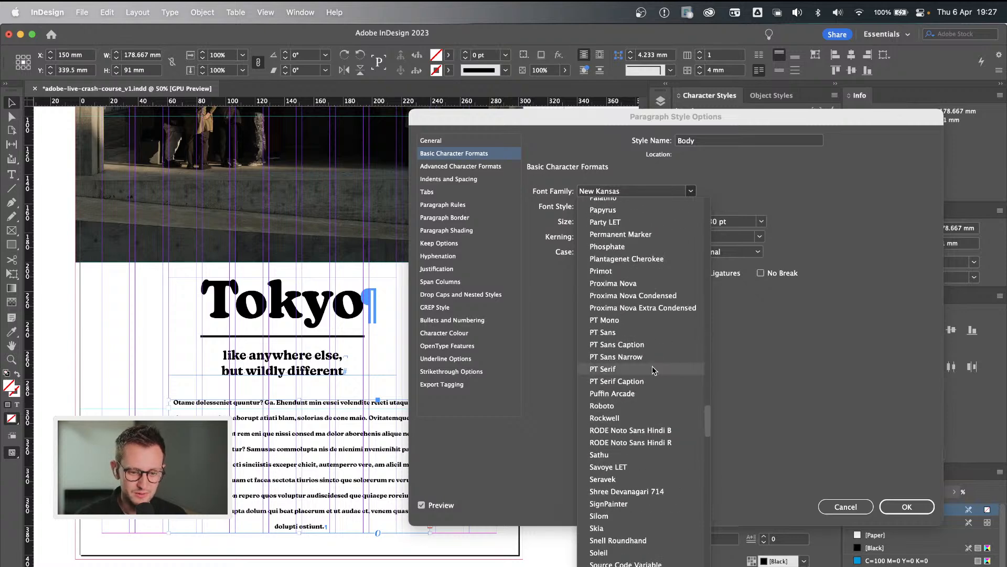
left_click(647, 284)
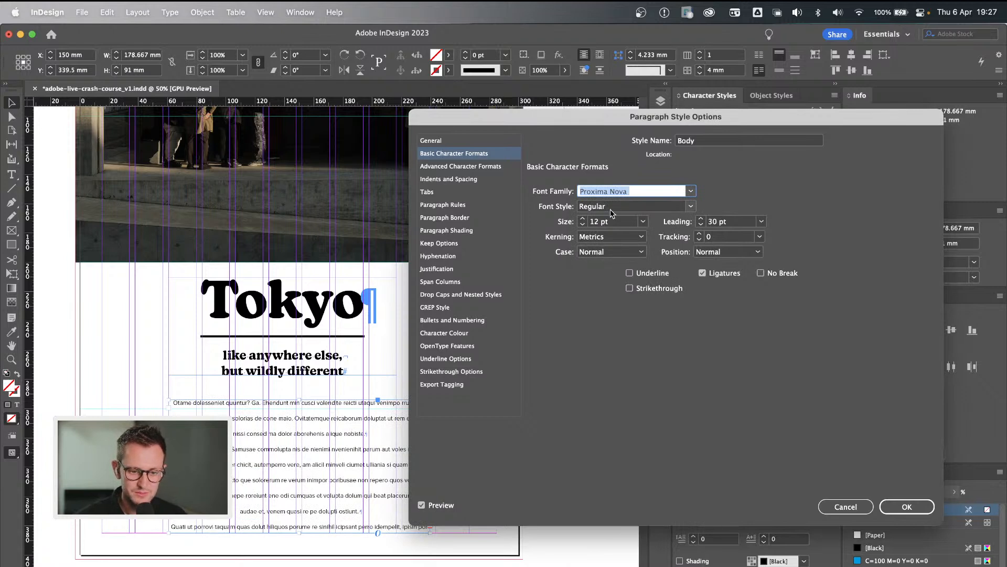
Set the Body style's font style to Medium, its size to 10 pt and its leading to 14 pt.
left_click(691, 206)
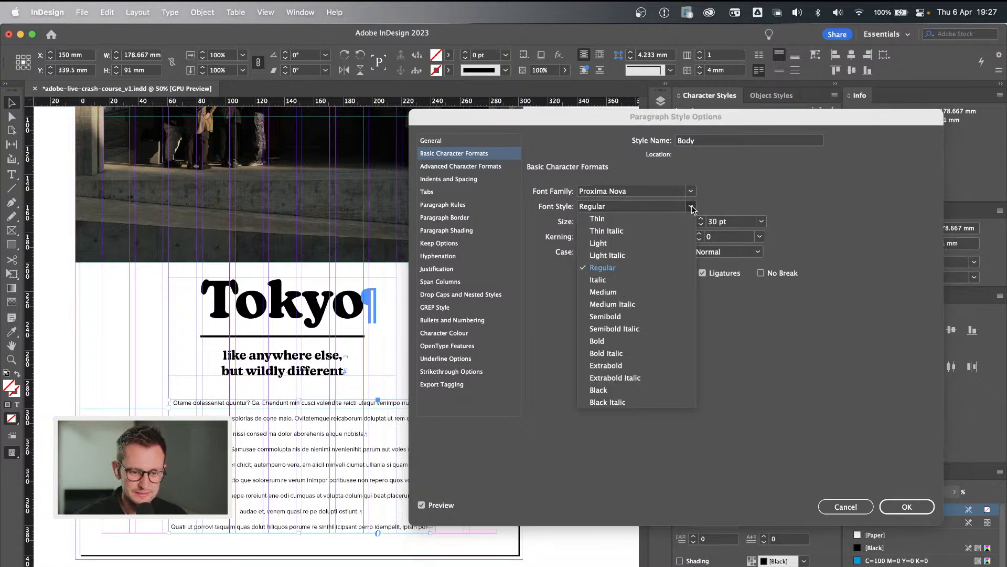
left_click(624, 293)
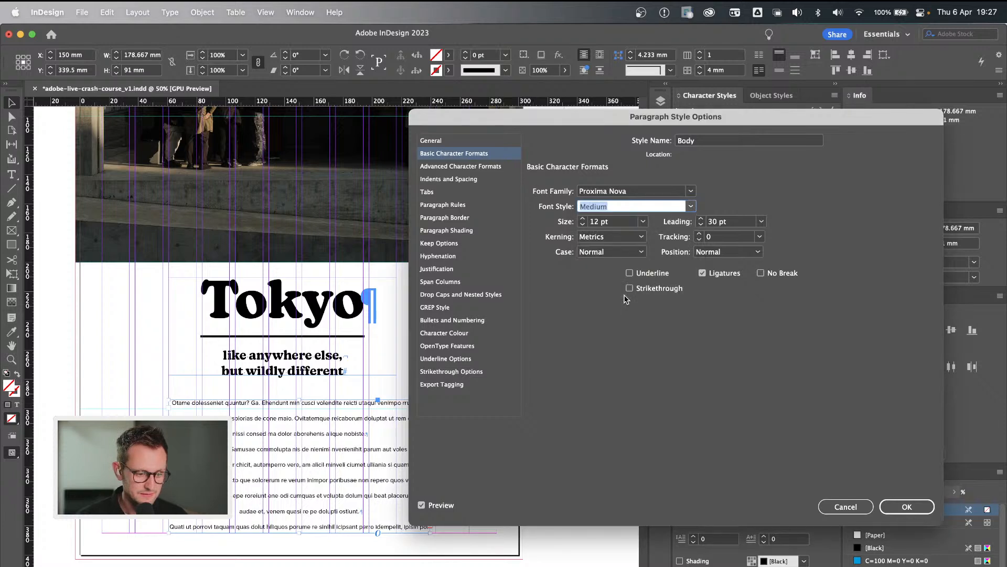
left_click(582, 224)
left_click(583, 225)
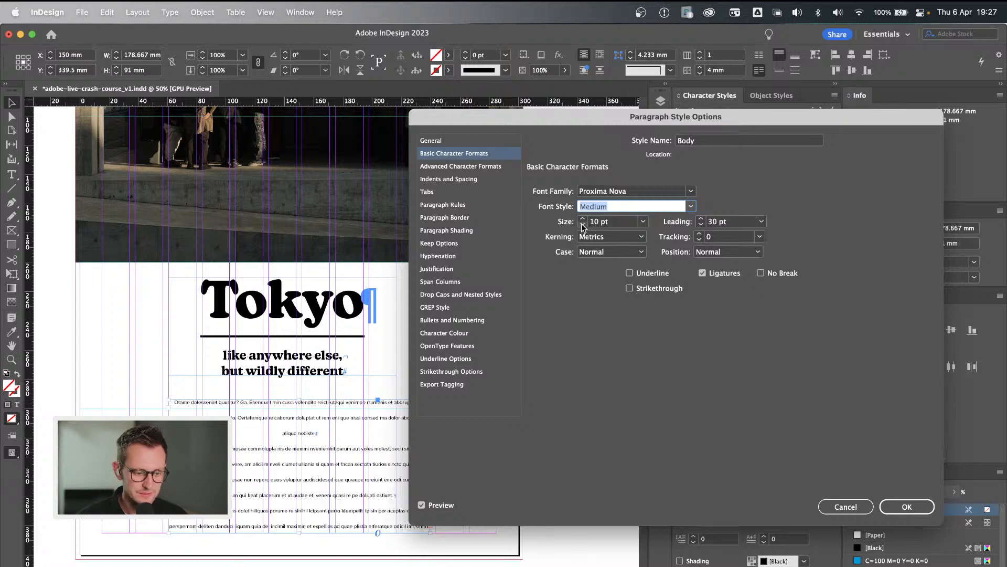
left_click(583, 220)
left_click(582, 220)
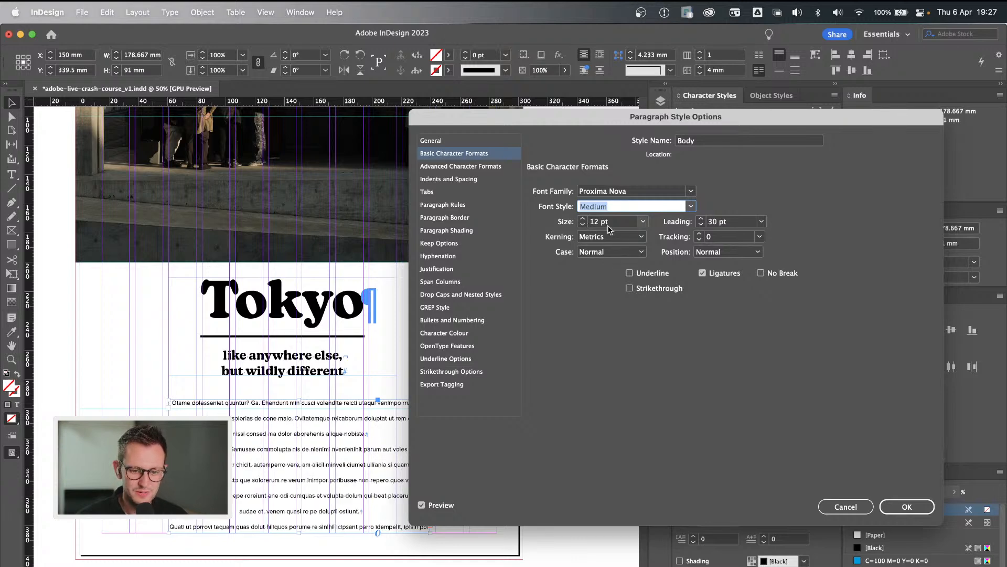
left_click(583, 227)
left_click(583, 226)
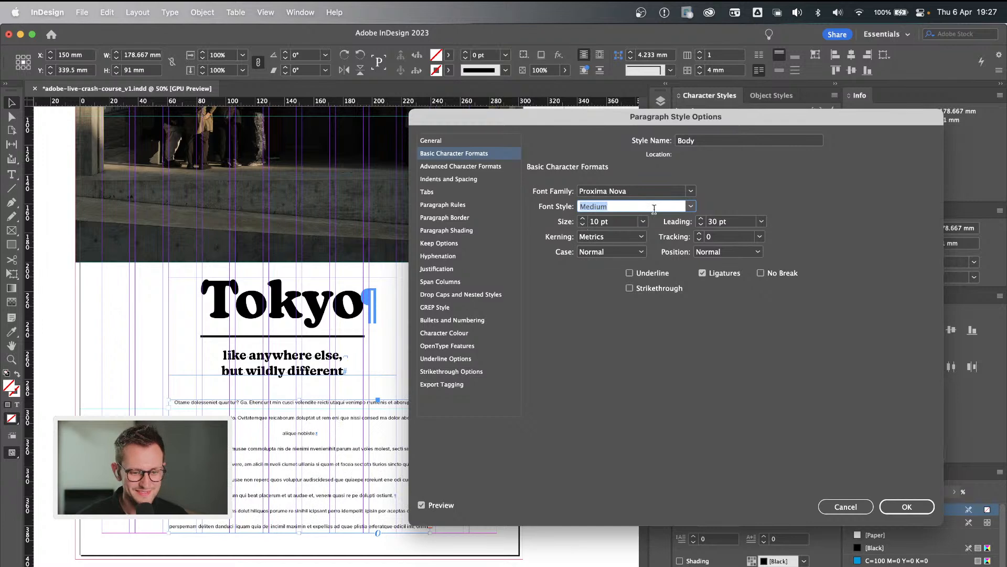
double_click(714, 222)
type("14")
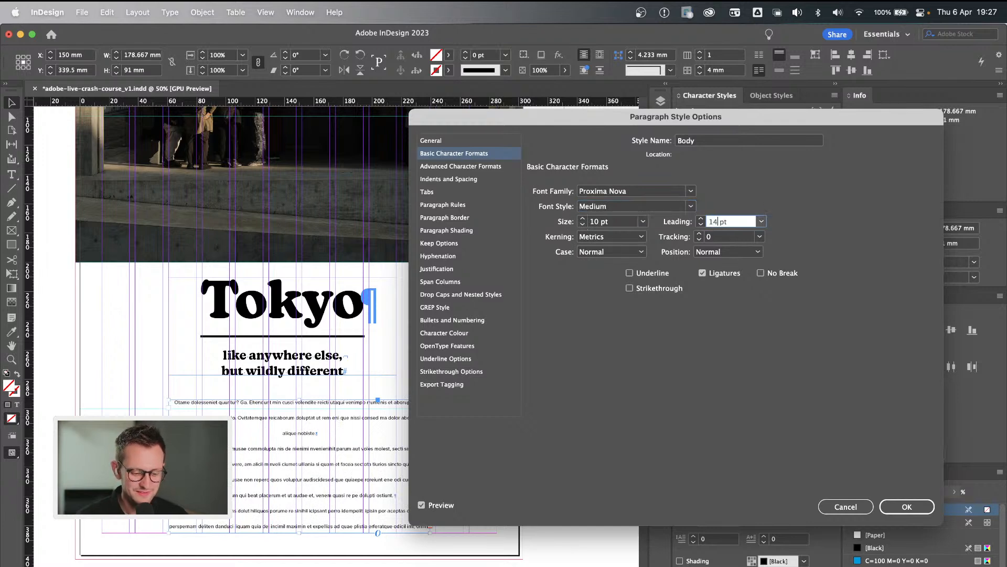
left_click(719, 237)
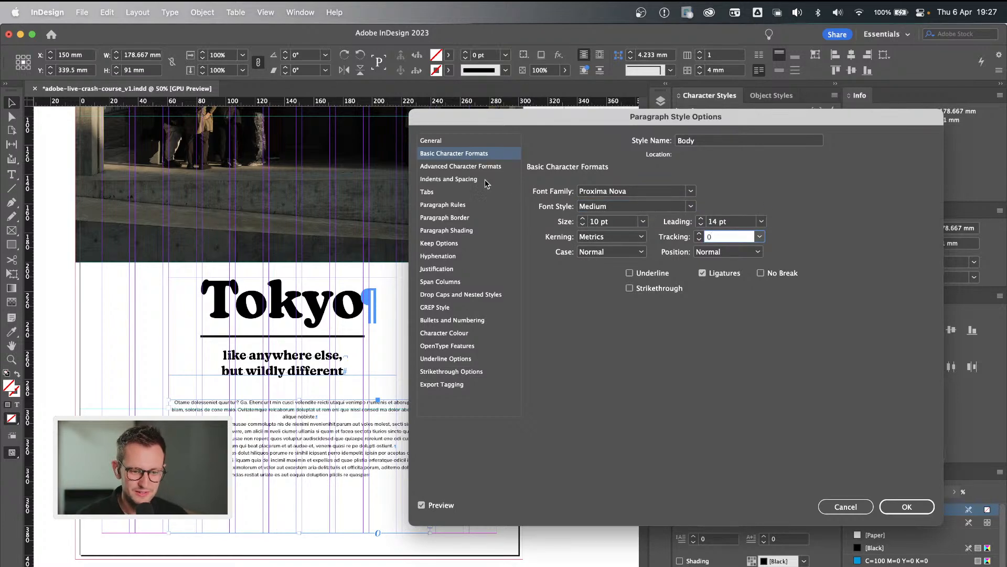
Set the Body style's alignment to Full Justify and apply the style changes.
left_click(448, 179)
left_click(635, 192)
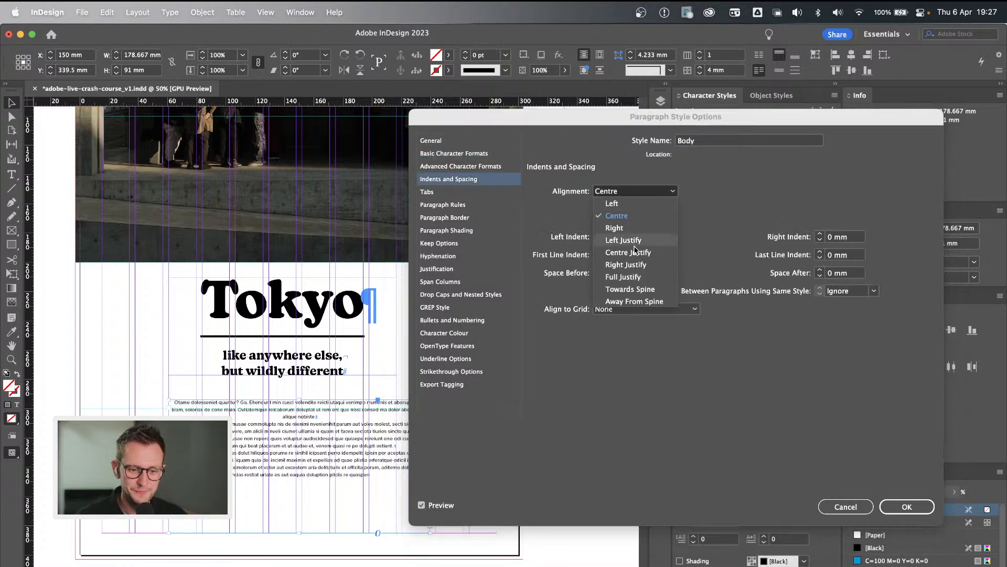
left_click(643, 277)
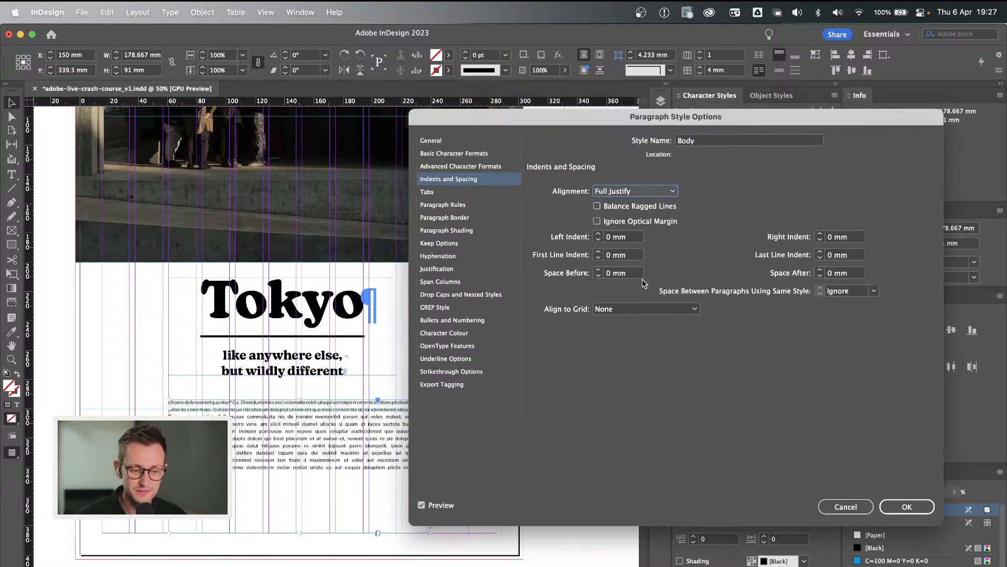
left_click_drag(463, 119, 503, 113)
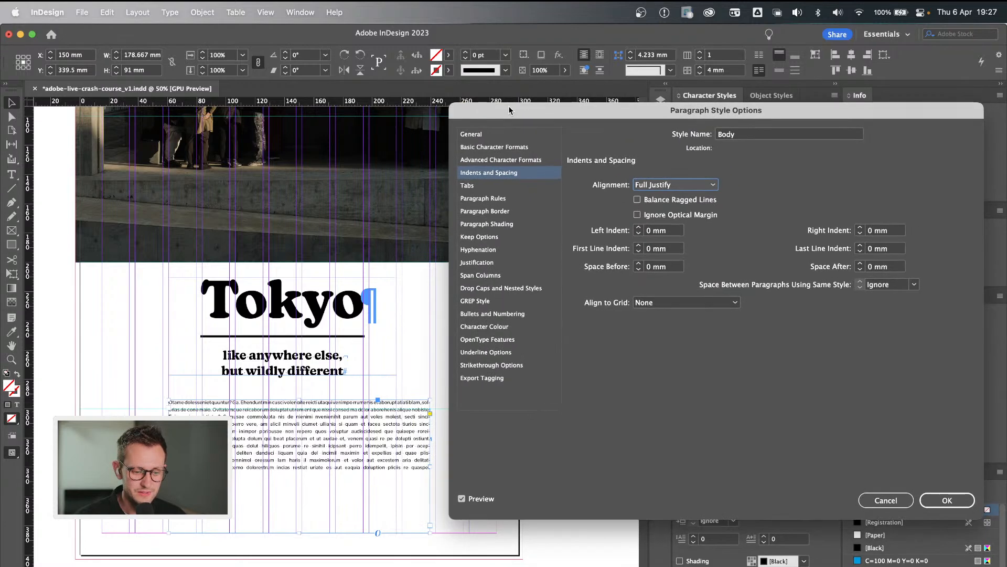
key("super+equal")
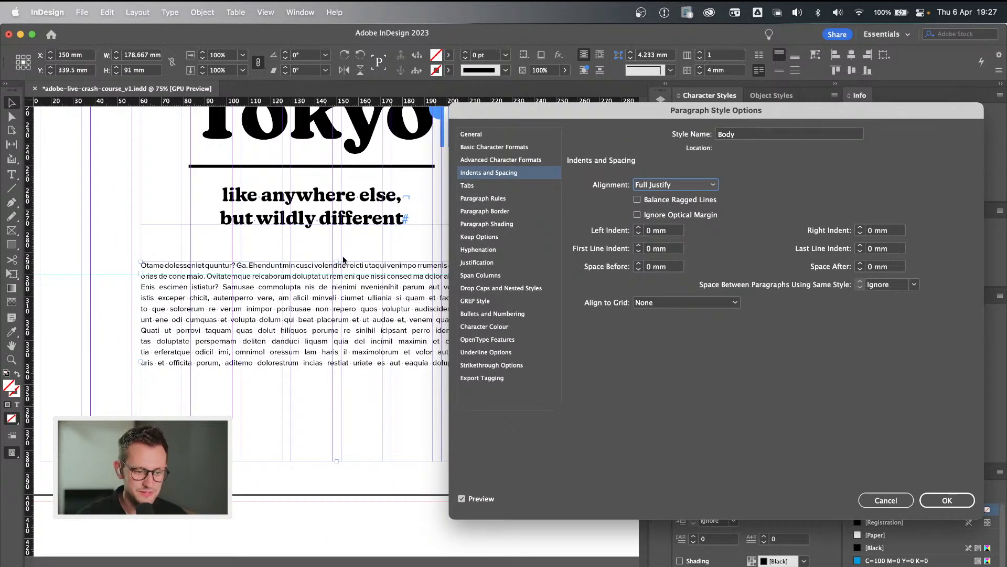
left_click_drag(597, 120, 741, 118)
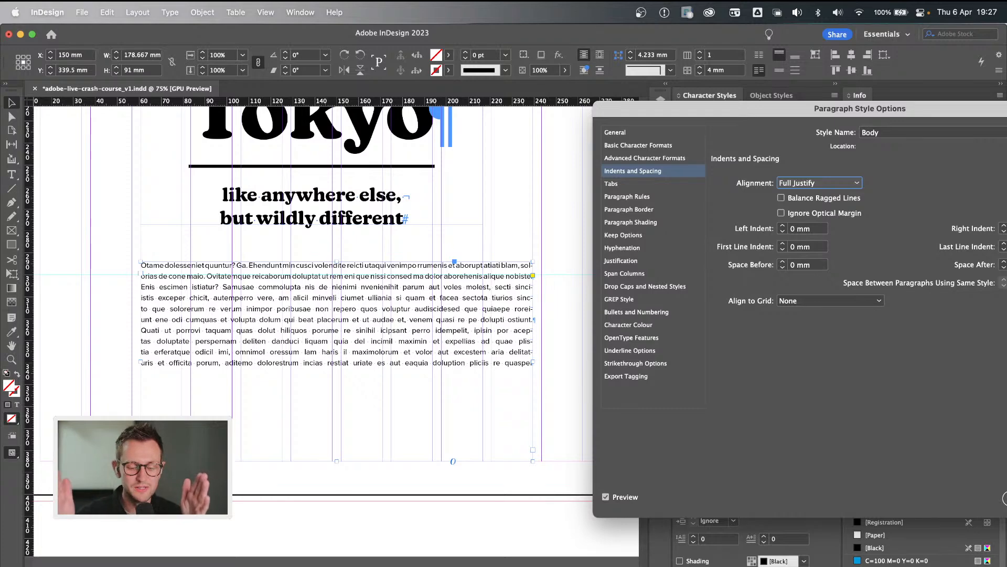
left_click_drag(665, 116, 489, 113)
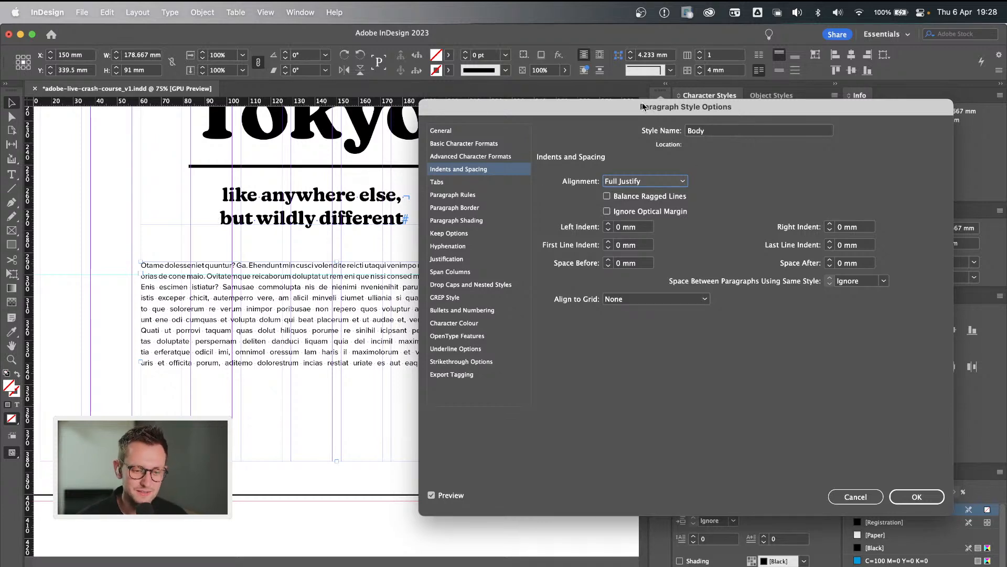
left_click_drag(613, 109, 755, 110)
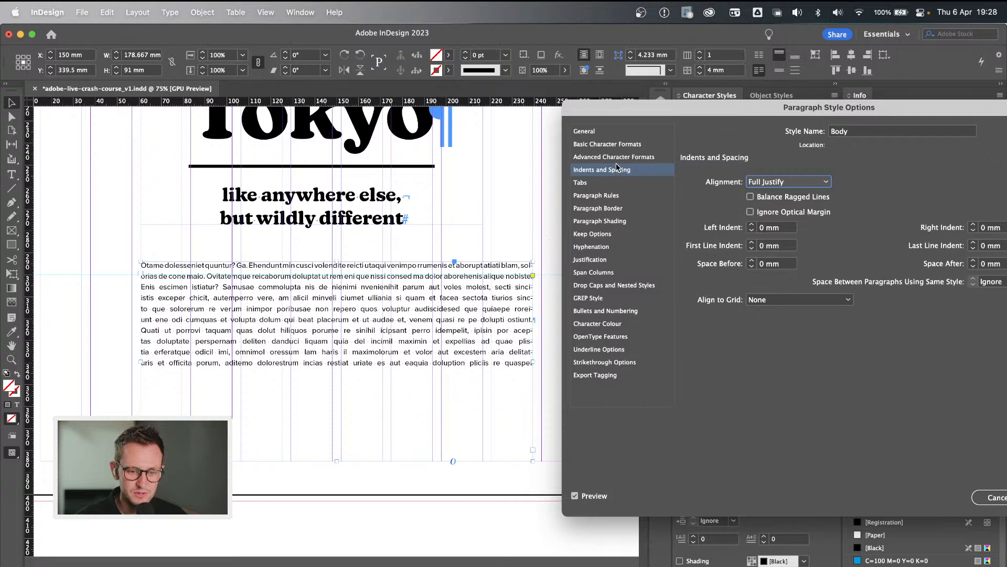
left_click_drag(806, 112, 655, 112)
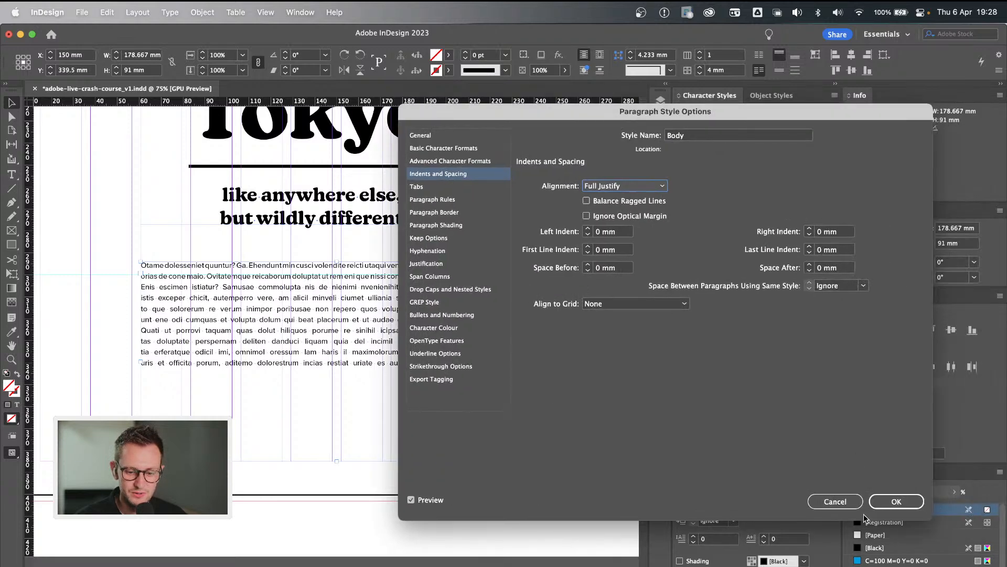
left_click(898, 501)
Deselect the text frame, switch to preview mode and examine the justified body copy's word spacing and hyphenation at 100% zoom.
left_click(561, 381)
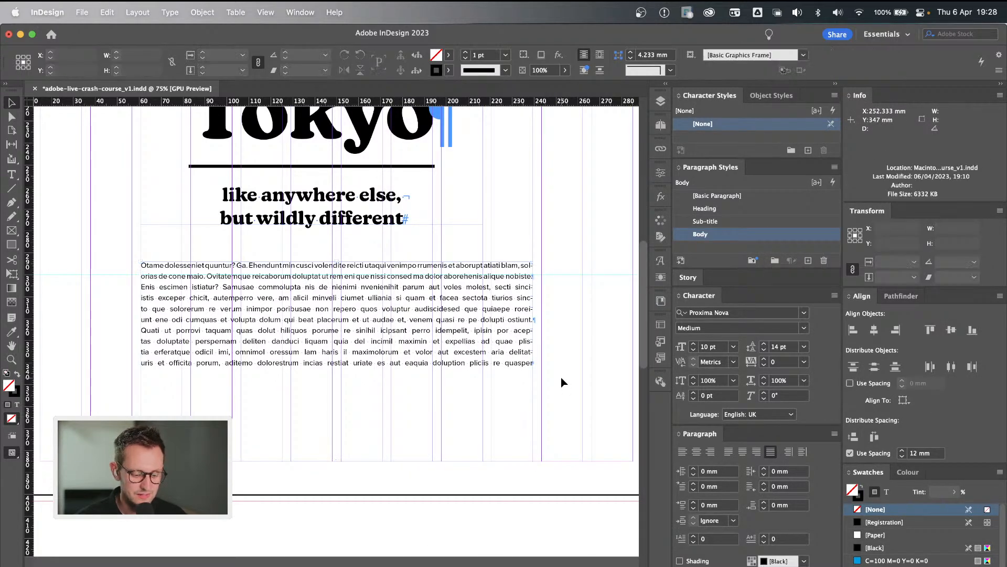
key("w")
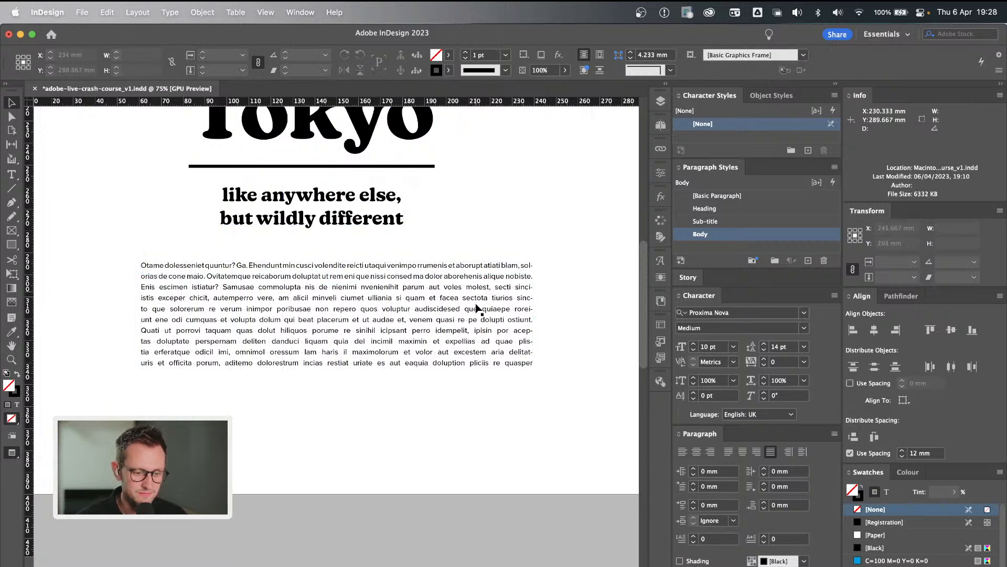
key("super+=")
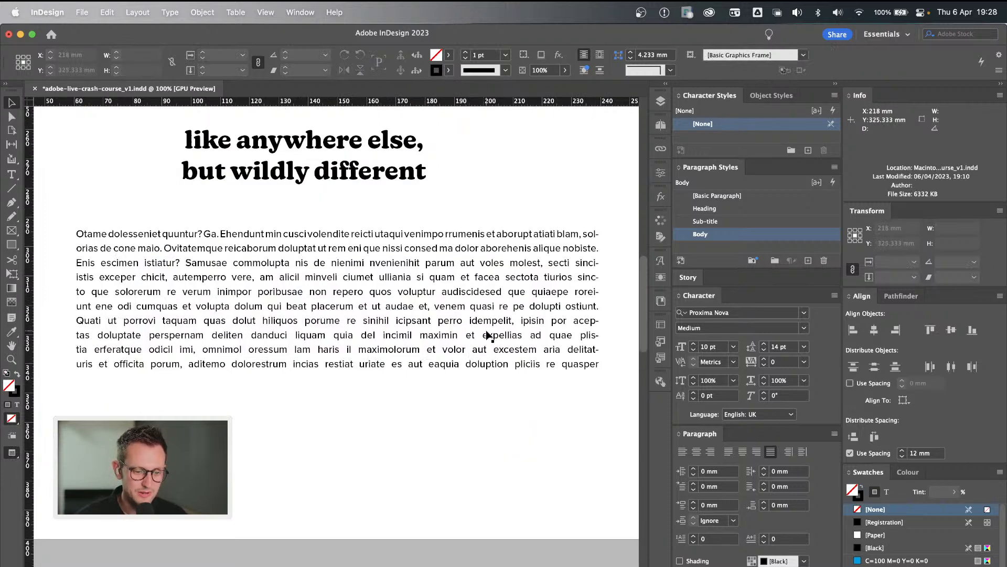
scroll(423, 334, "down", 1)
scroll(423, 335, "right", 1)
scroll(423, 335, "up", 1)
scroll(423, 335, "right", 1)
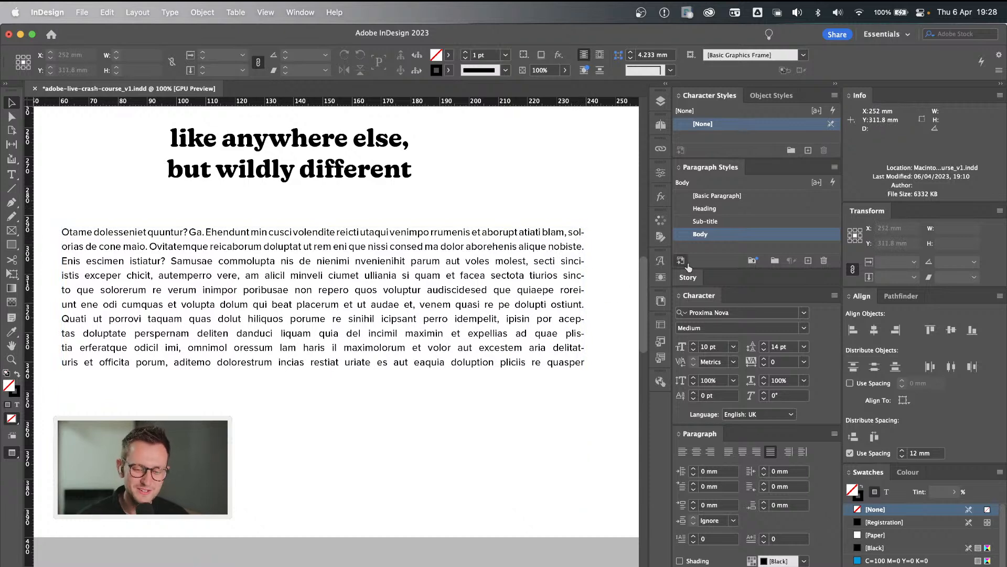
Reopen the Body paragraph style's options and turn off hyphenation.
double_click(769, 236)
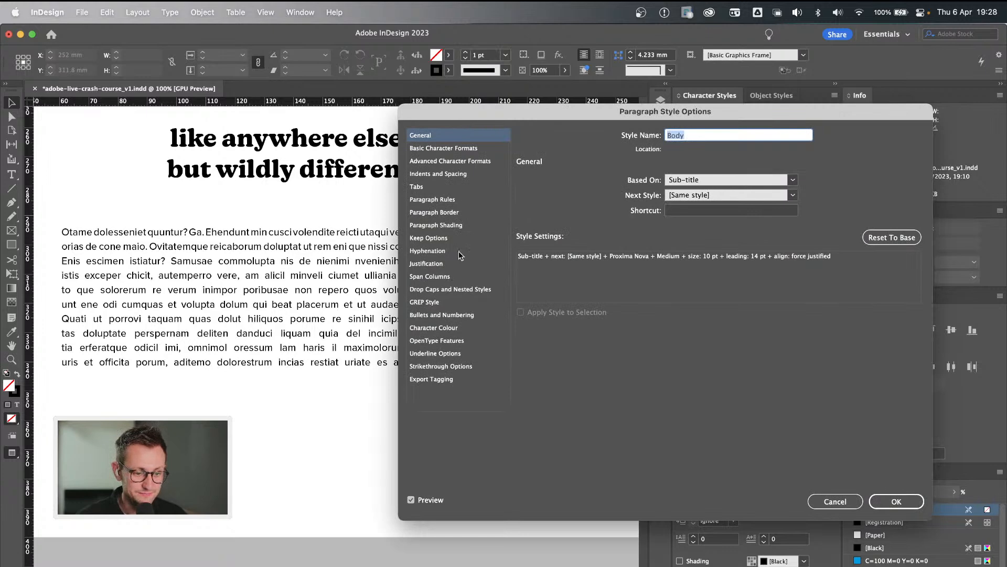
left_click(434, 251)
left_click_drag(572, 119, 443, 125)
left_click(616, 168)
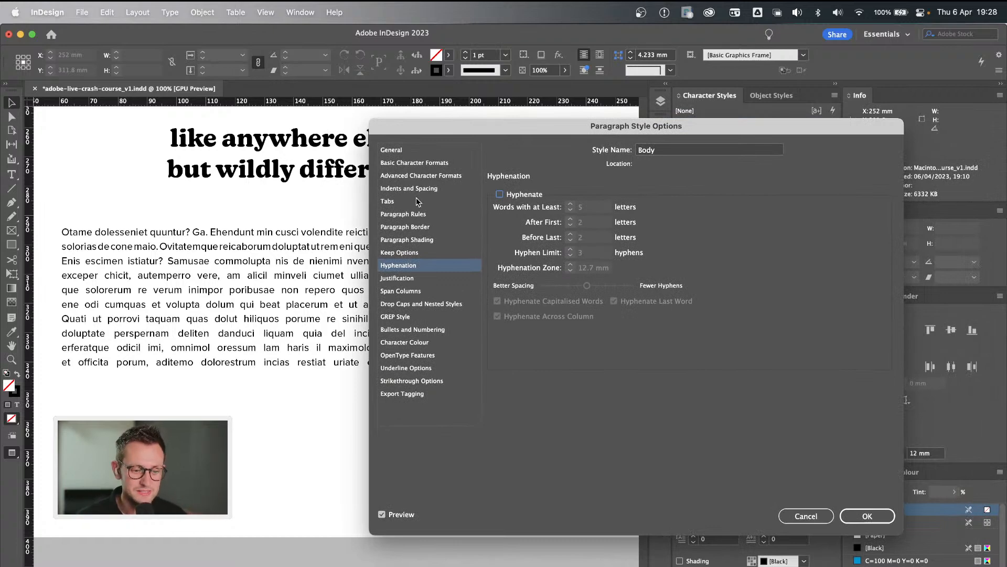
Set the maximum word spacing to 120% in the Body style's justification settings.
left_click(424, 279)
left_click_drag(502, 130, 722, 130)
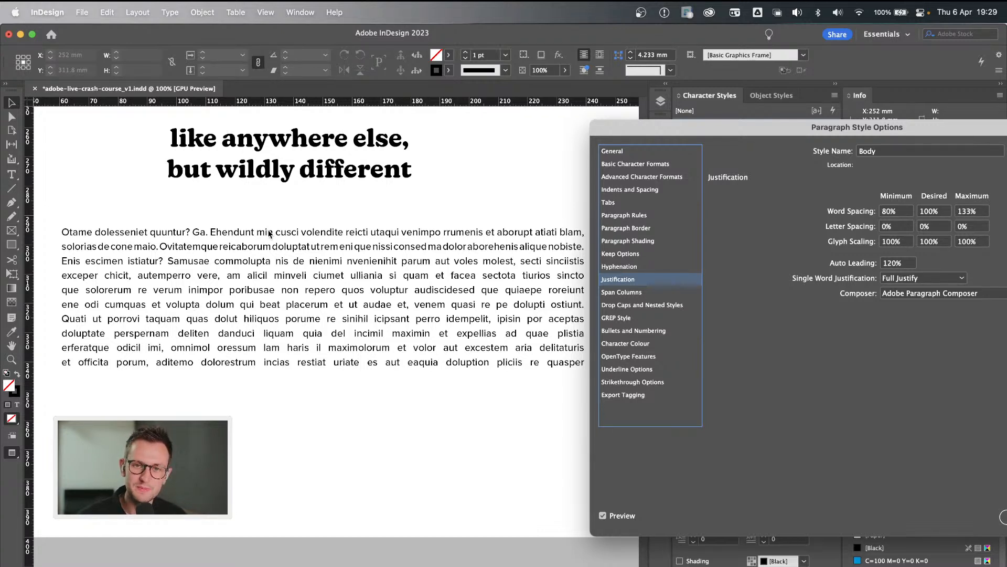
left_click_drag(696, 133, 438, 122)
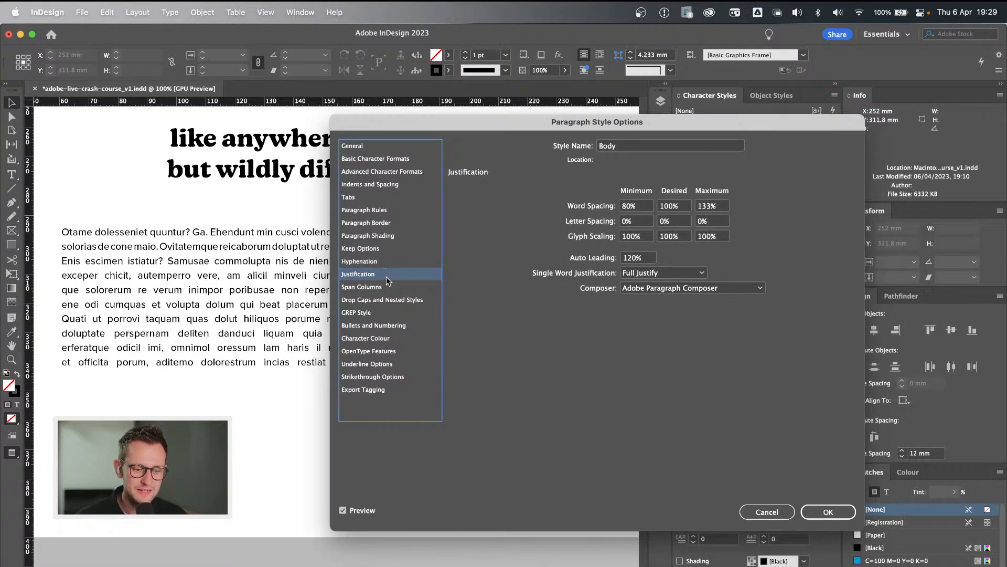
left_click(625, 206)
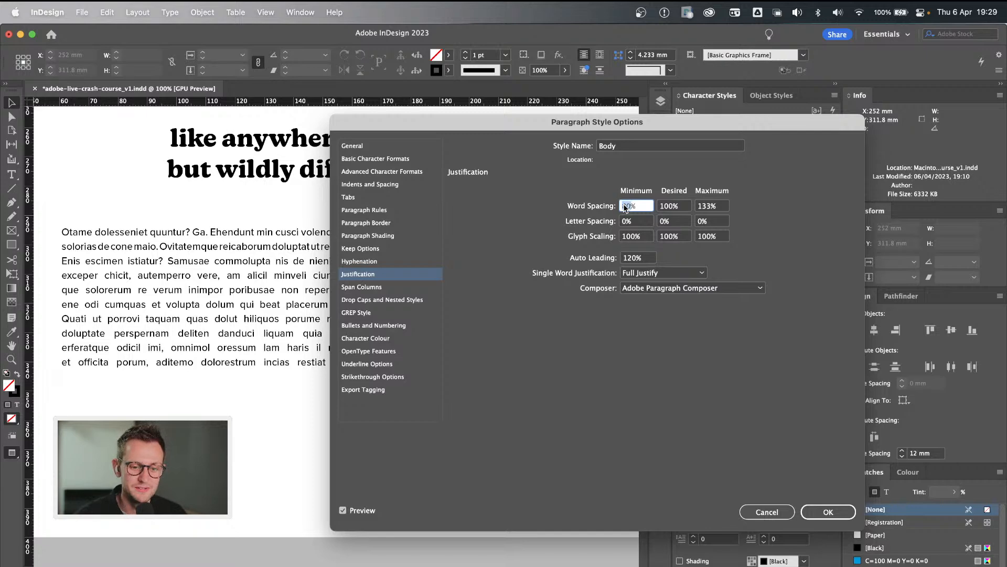
left_click_drag(527, 126, 624, 129)
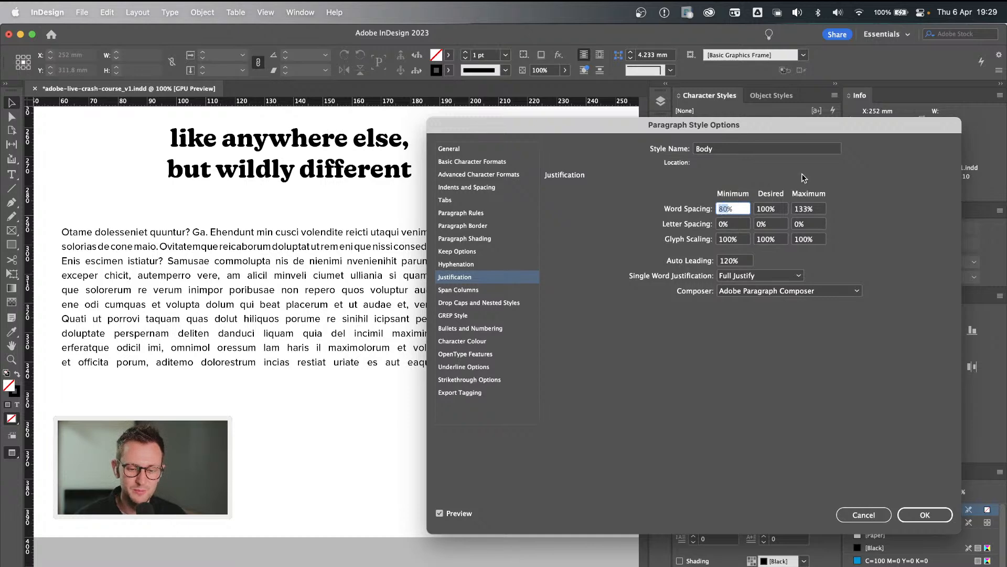
left_click_drag(779, 130, 647, 133)
left_click(589, 210)
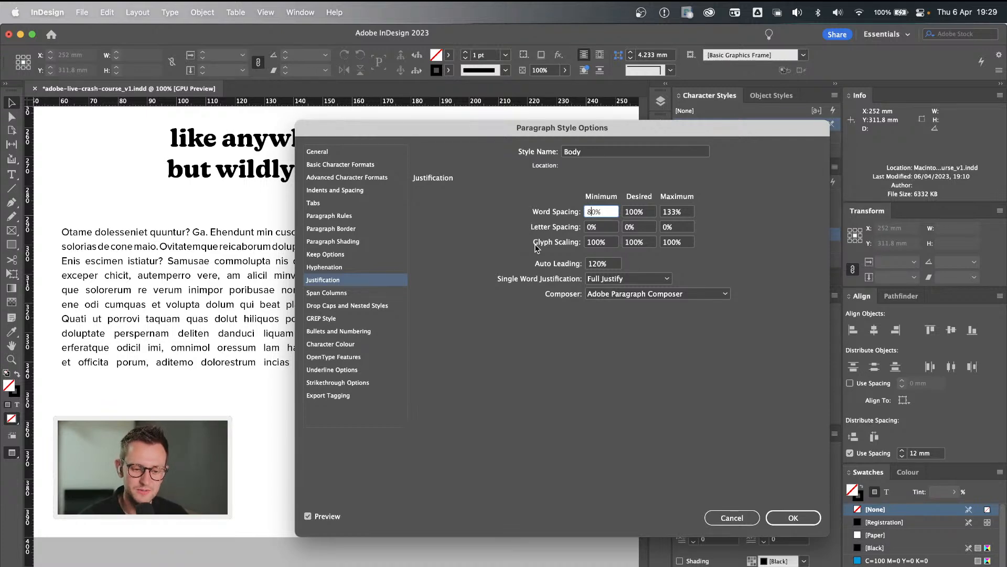
double_click(591, 214)
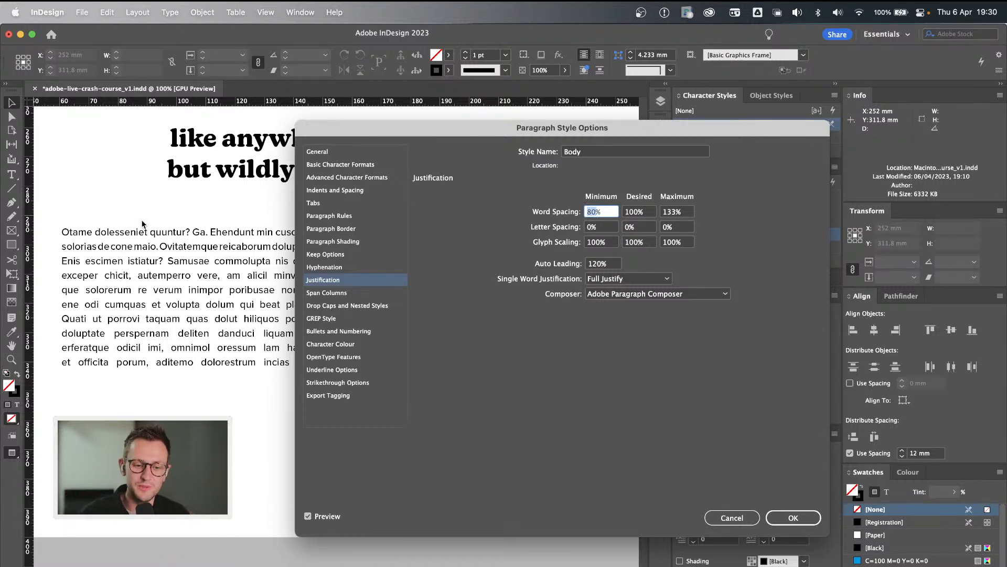
left_click(639, 212)
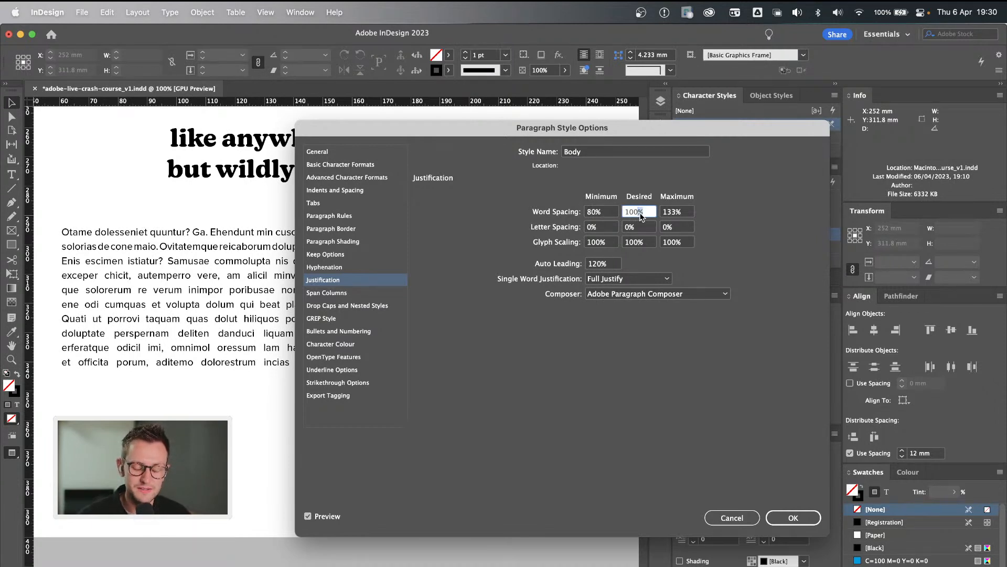
left_click(665, 218)
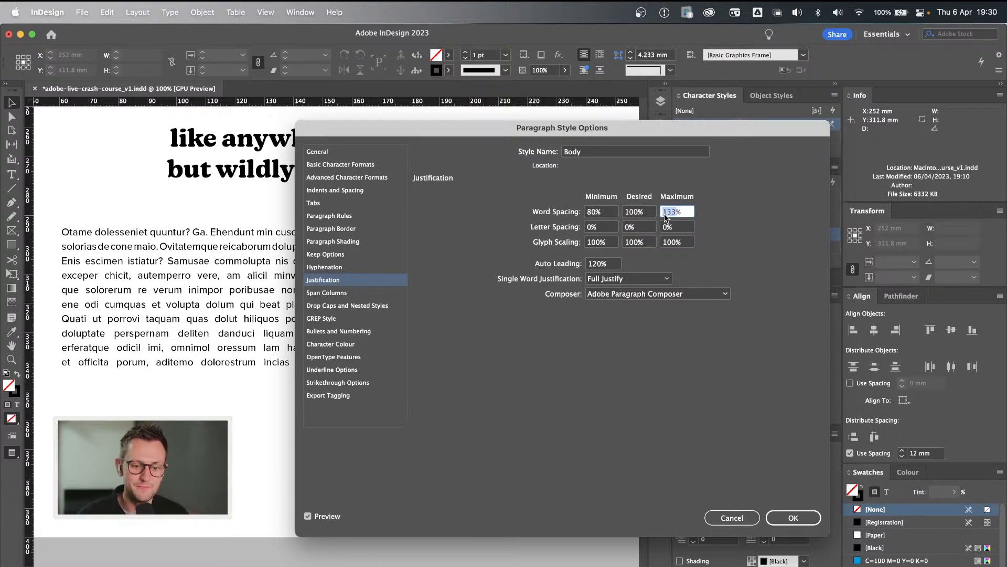
left_click(592, 215)
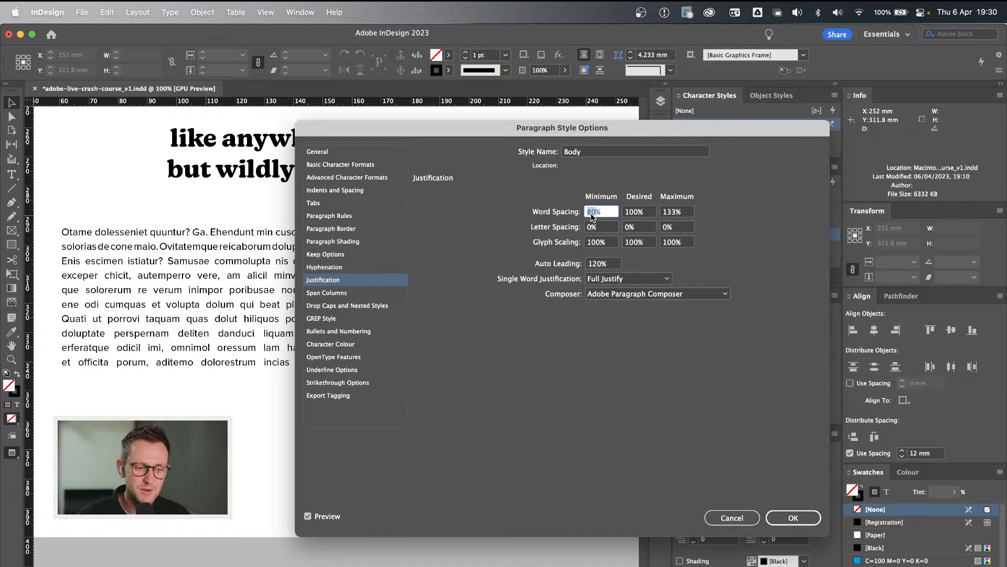
left_click(591, 212)
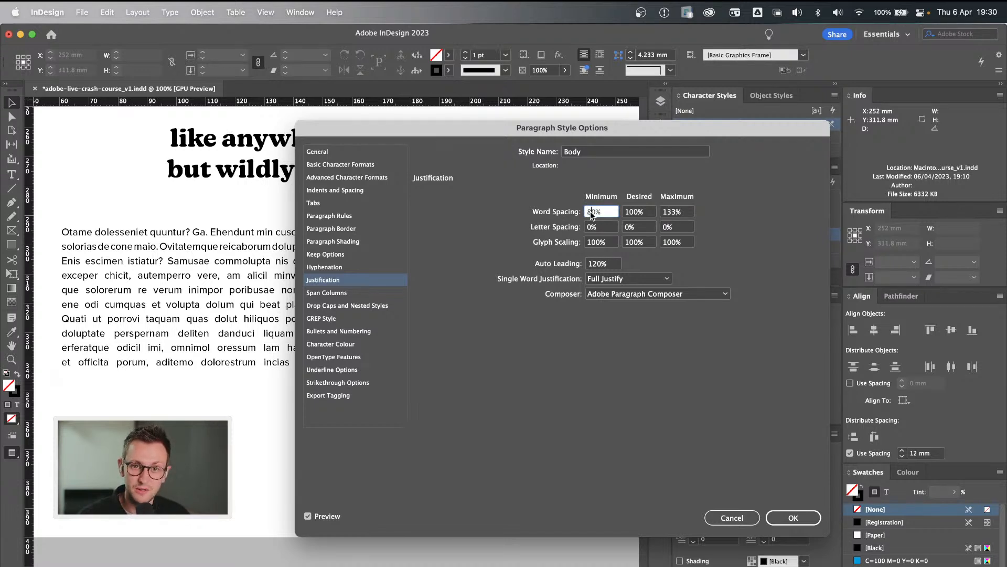
left_click(674, 214)
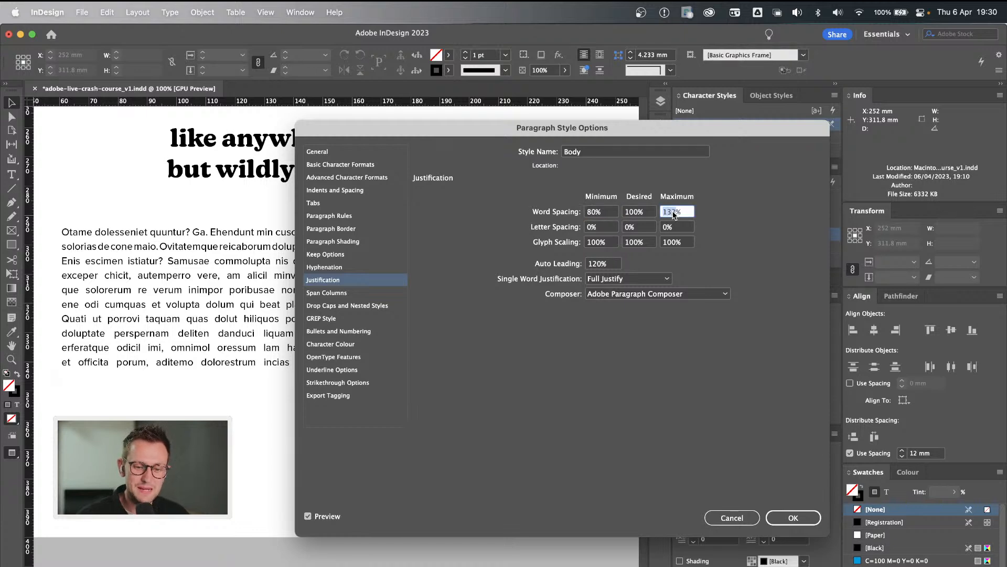
type("120")
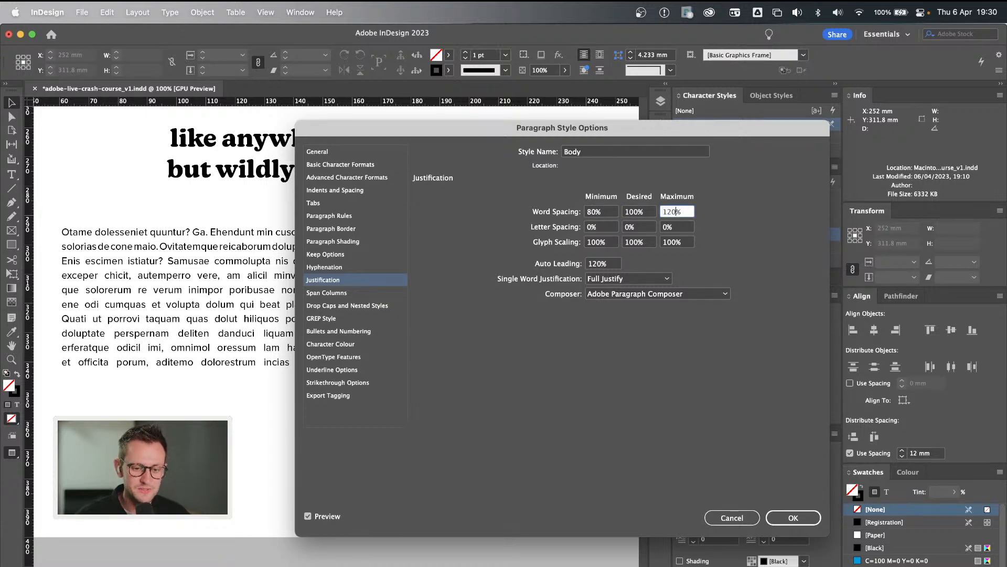
Move the style options dialog clear of the body copy and set the Body style's maximum letter spacing to 3%.
left_click(606, 228)
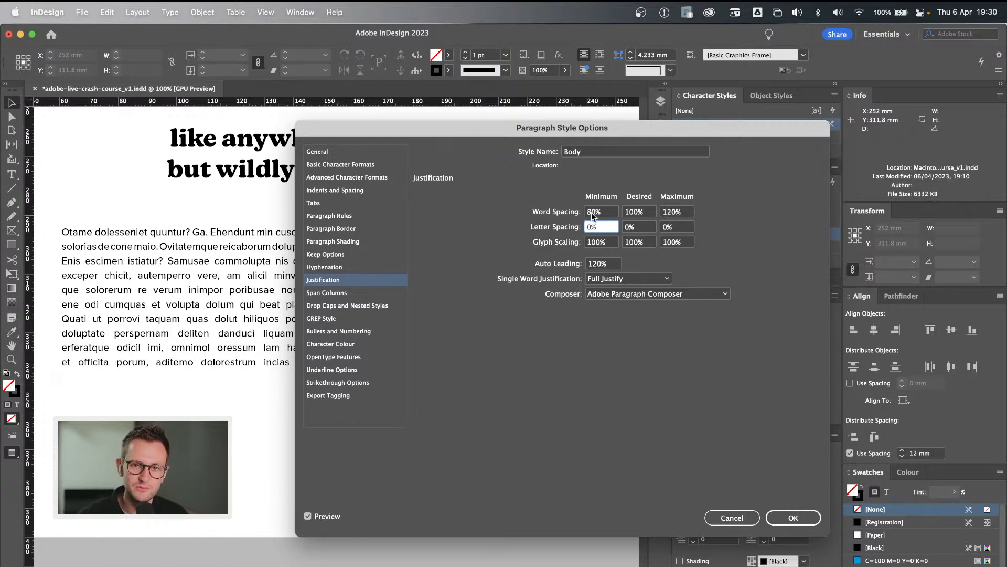
left_click_drag(581, 132, 701, 135)
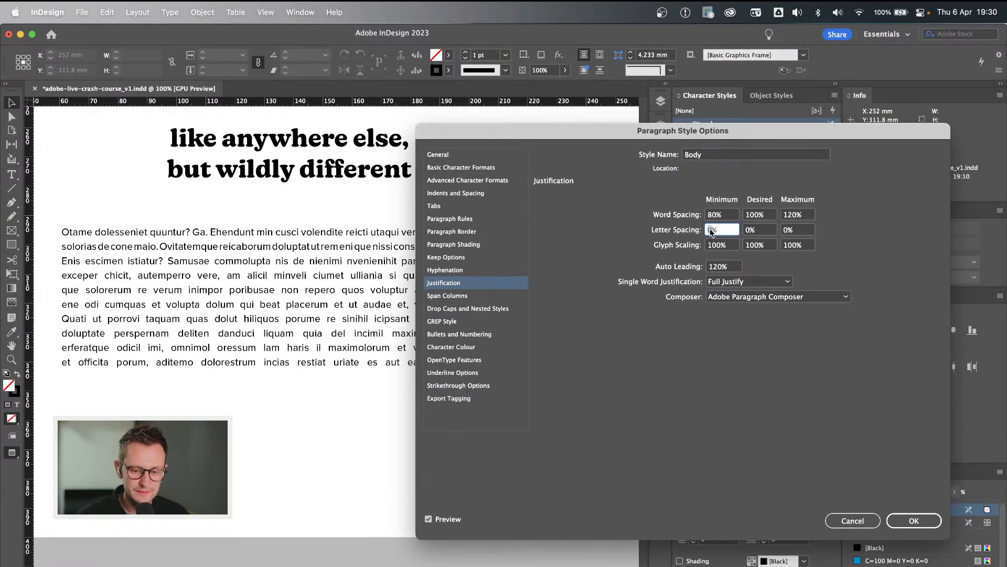
left_click(789, 230)
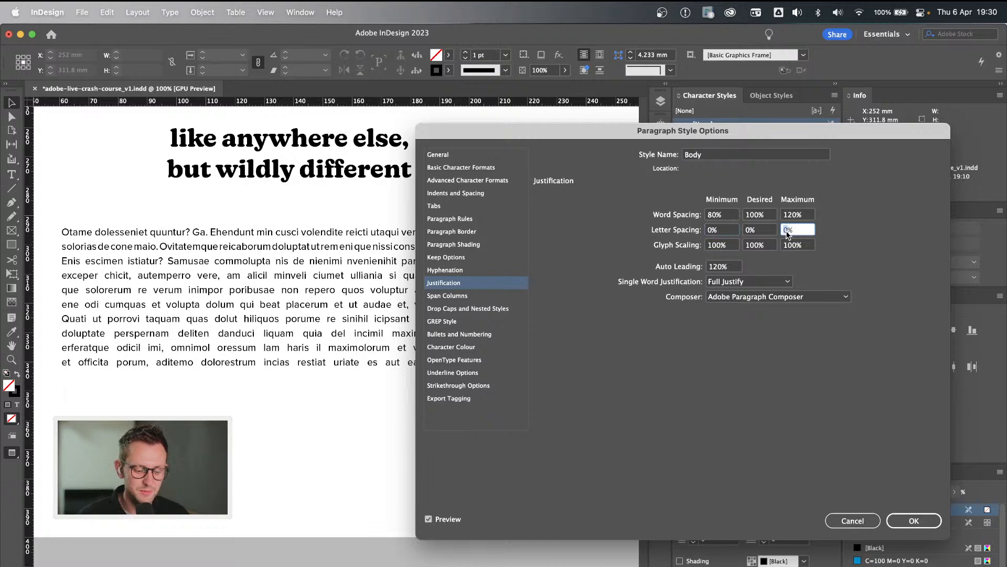
type("3")
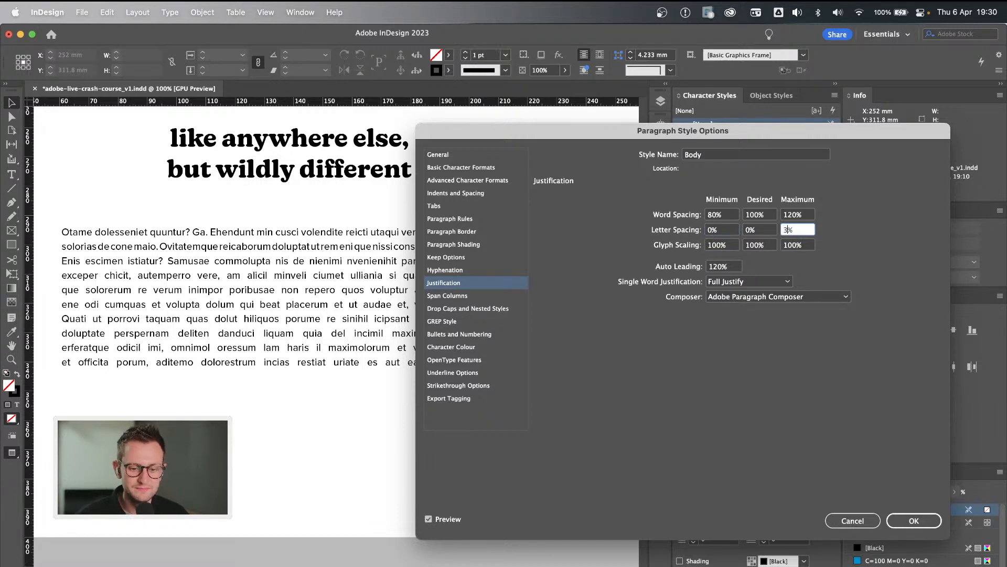
left_click(757, 231)
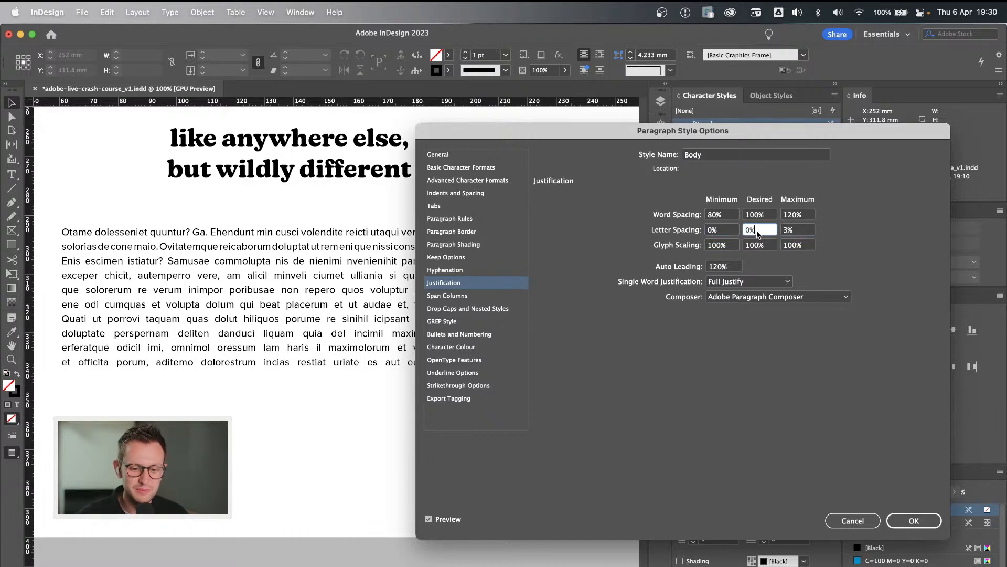
Try a minimum letter spacing of -3% for the Body style and settle on -2%.
left_click(712, 231)
type("-3")
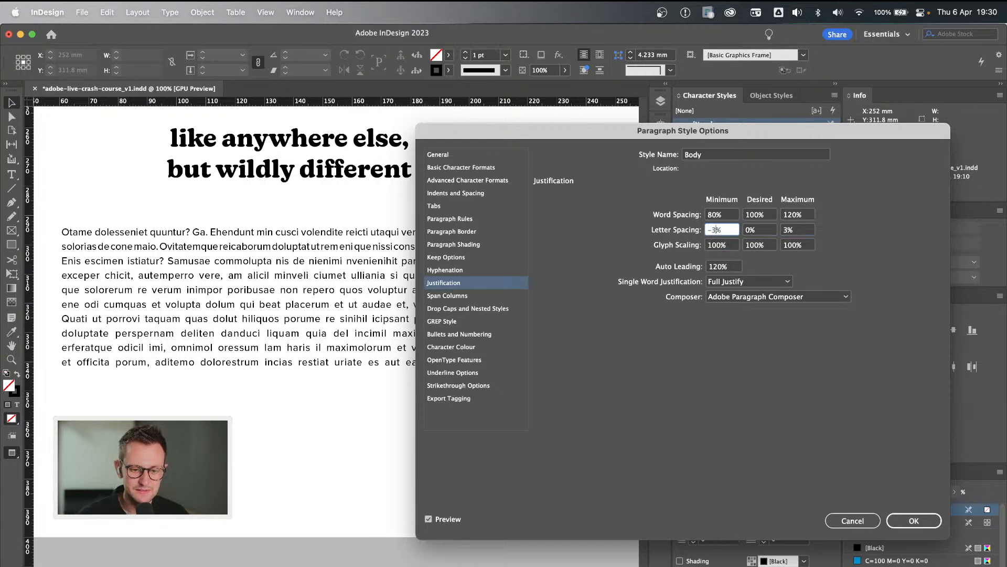
left_click(760, 229)
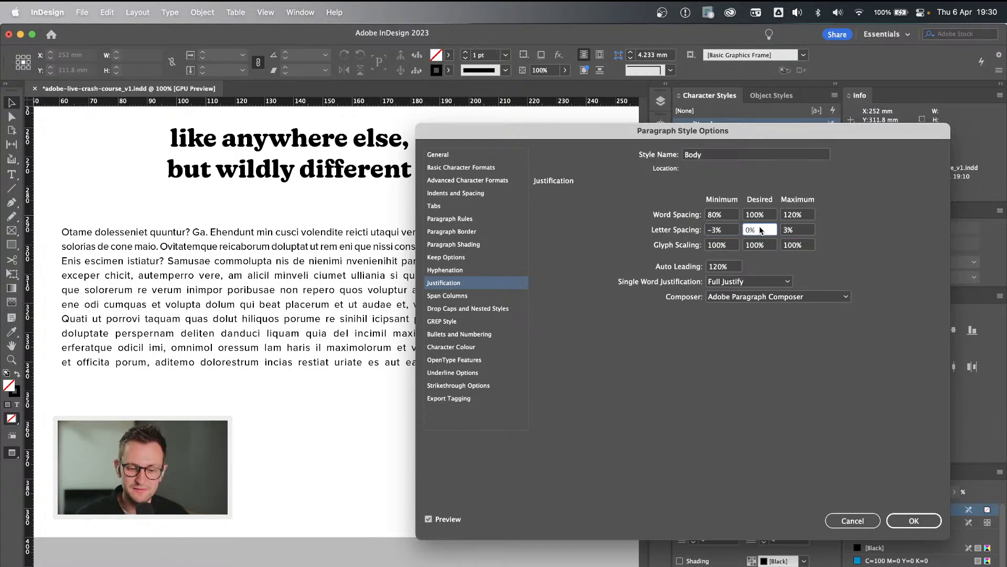
left_click(719, 231)
key("BackSpace")
type("2")
Try a minimum glyph scaling of 60% to exaggerate its effect on the body copy.
left_click(729, 245)
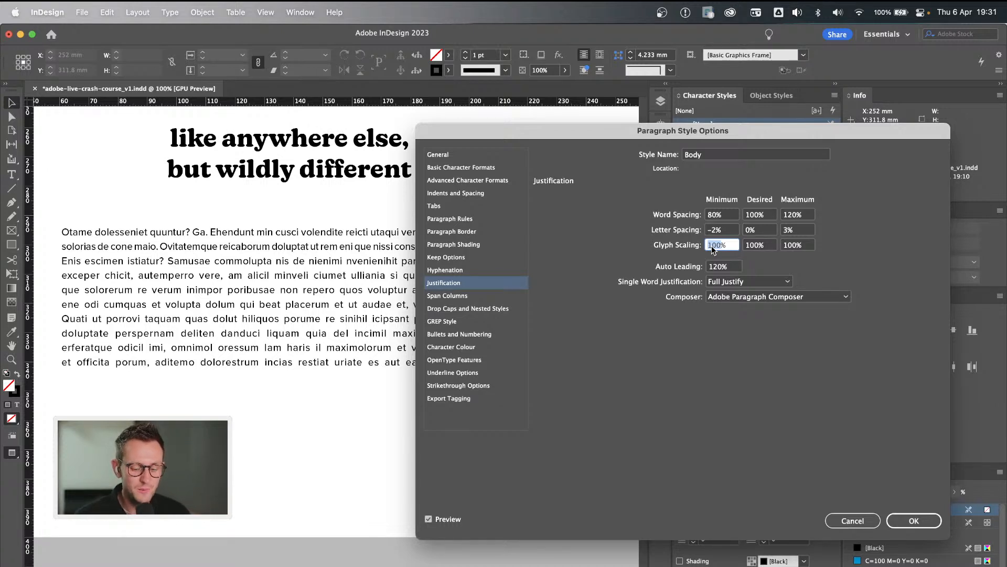
type("60")
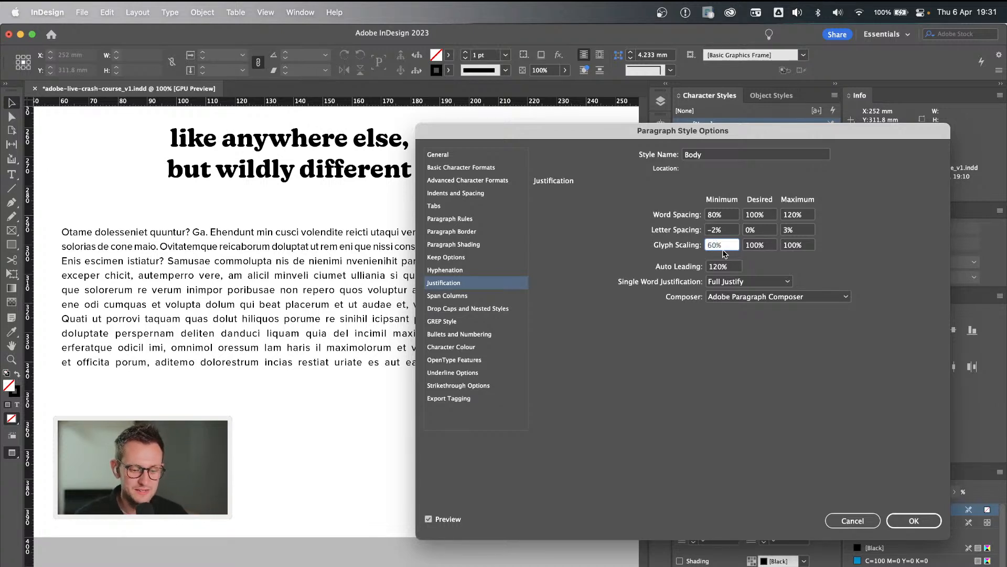
left_click(767, 246)
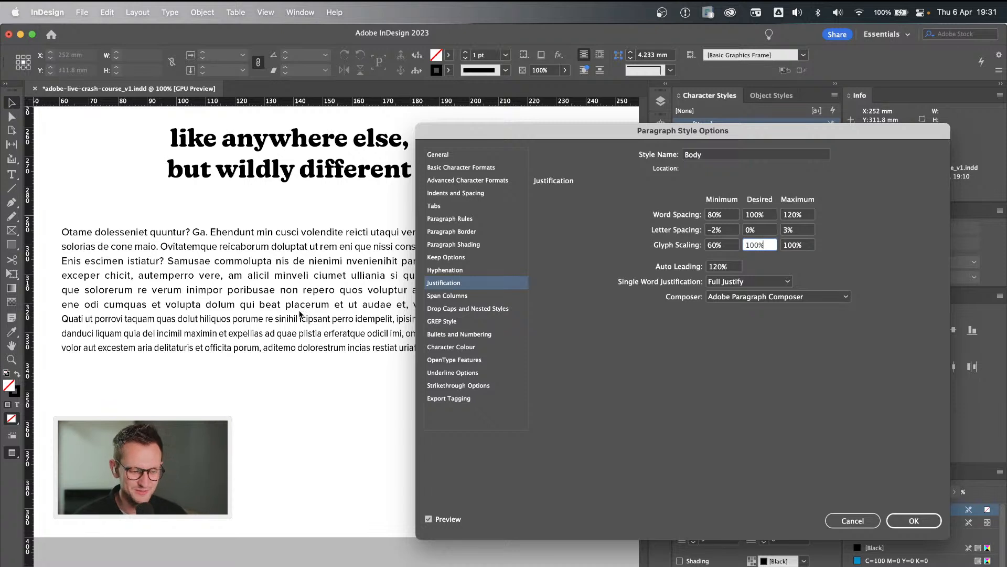
Try minimum glyph scaling values of 97% and 94% in the Body style's justification settings.
double_click(710, 247)
type("97")
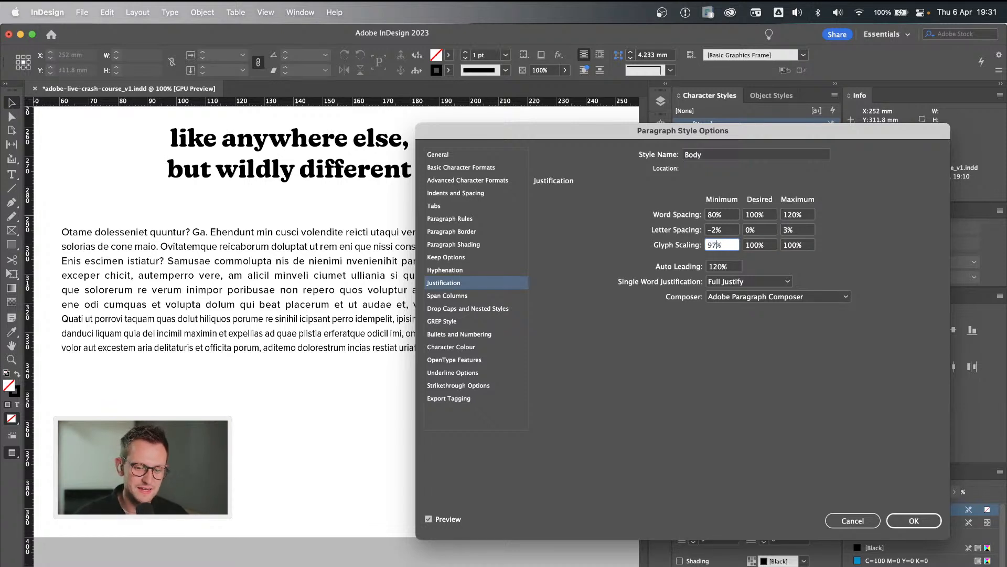
left_click(734, 231)
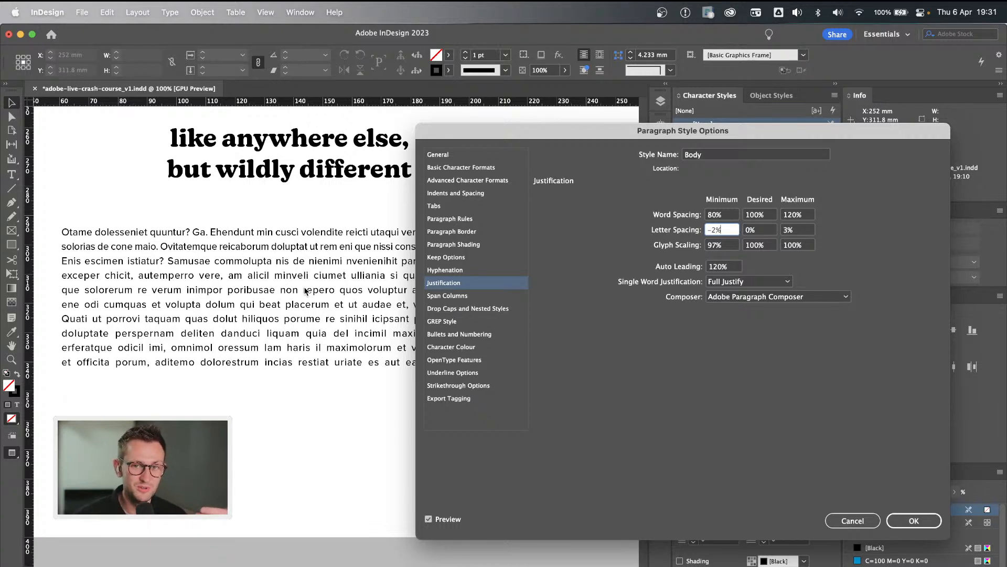
left_click(716, 246)
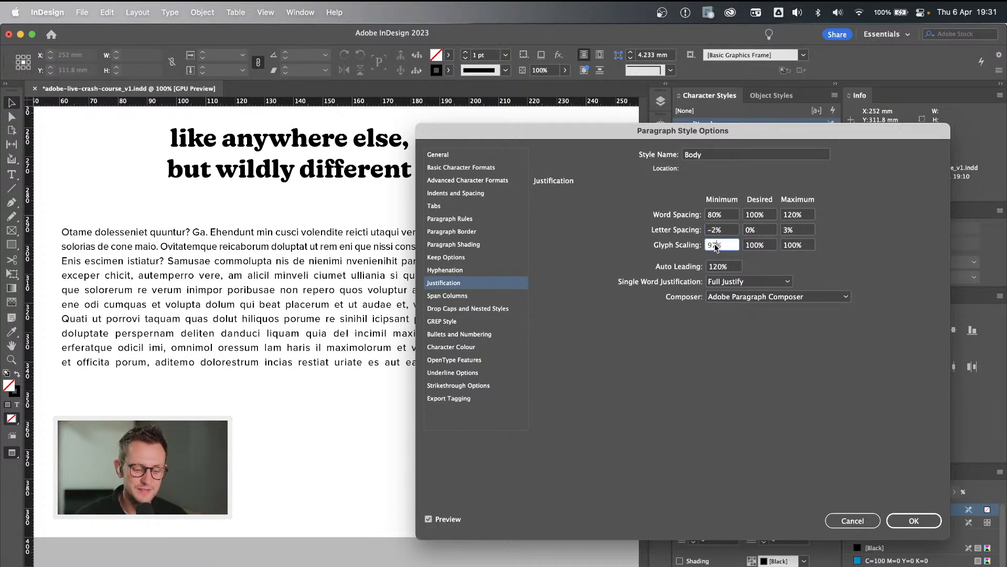
key("BackSpace")
type("4")
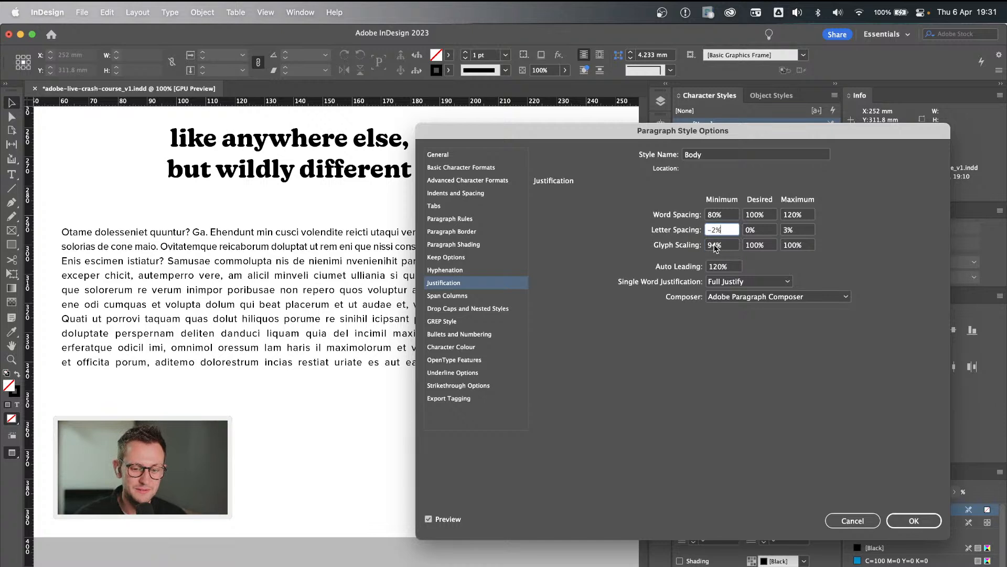
Set the Body style's glyph scaling to 96% minimum and 103% maximum.
left_click(715, 245)
key("BackSpace")
type("6")
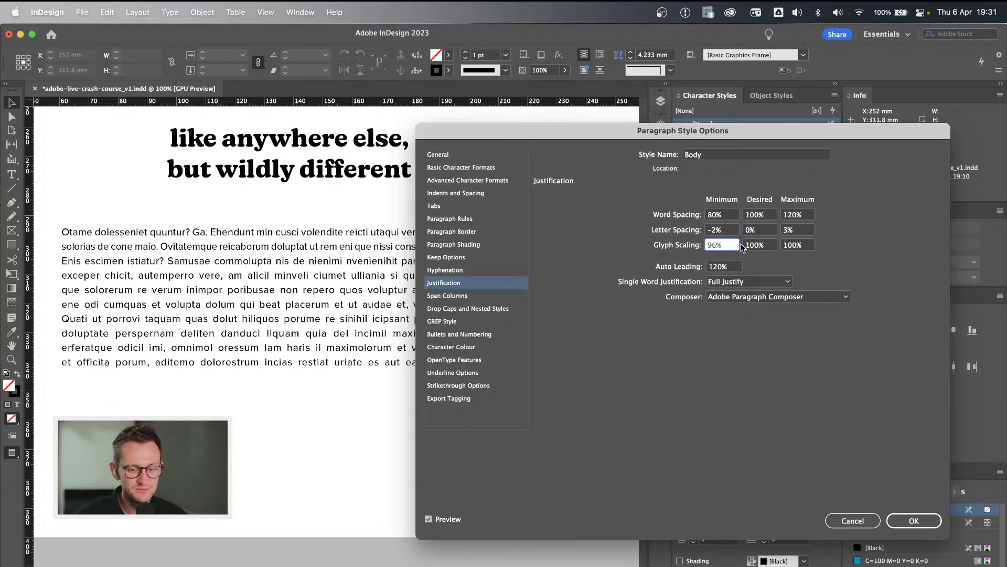
left_click(769, 245)
left_click(794, 244)
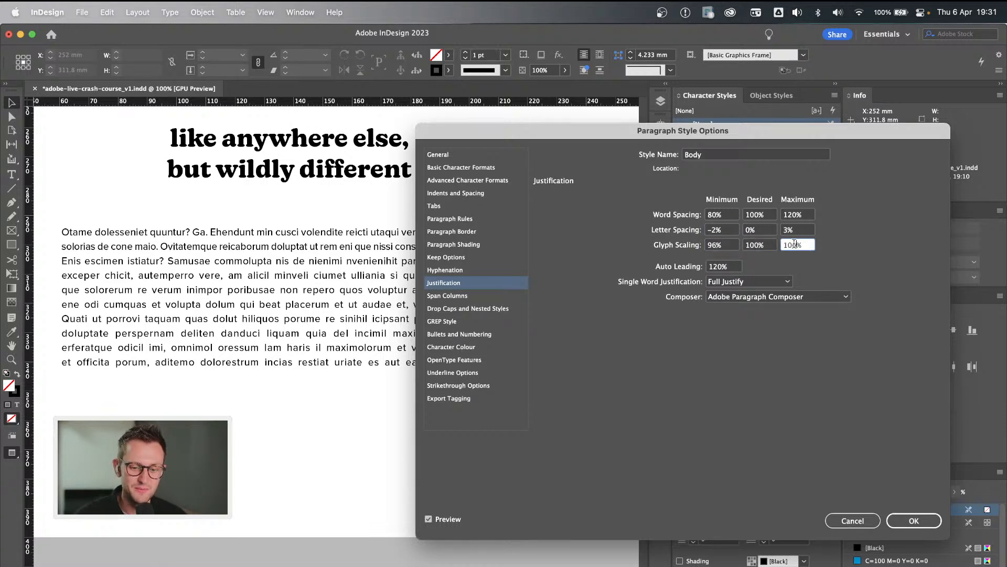
key("BackSpace")
type("3")
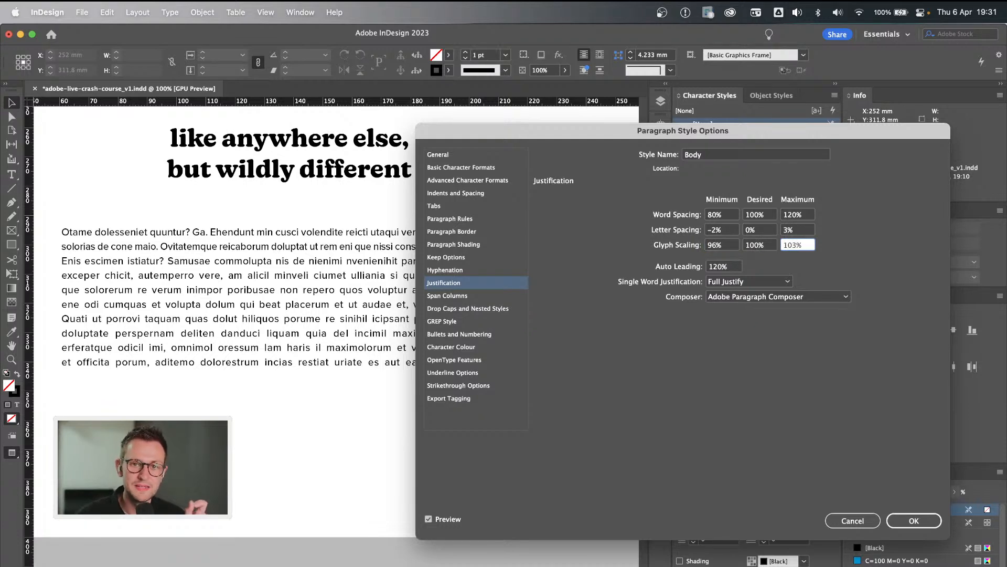
Compare the body copy's spacing with the new justification settings previewed on and off.
left_click(799, 231)
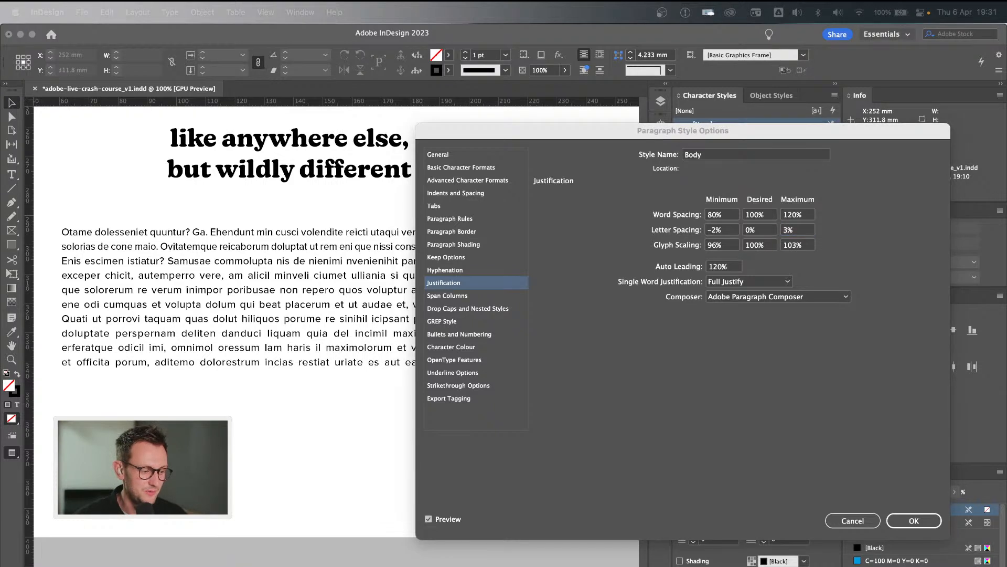
left_click(721, 340)
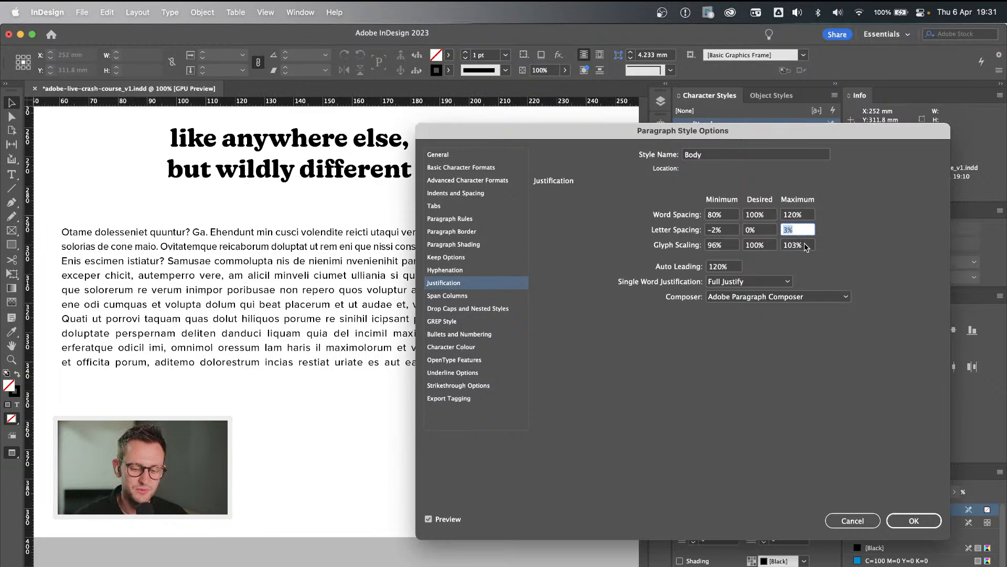
left_click(806, 246)
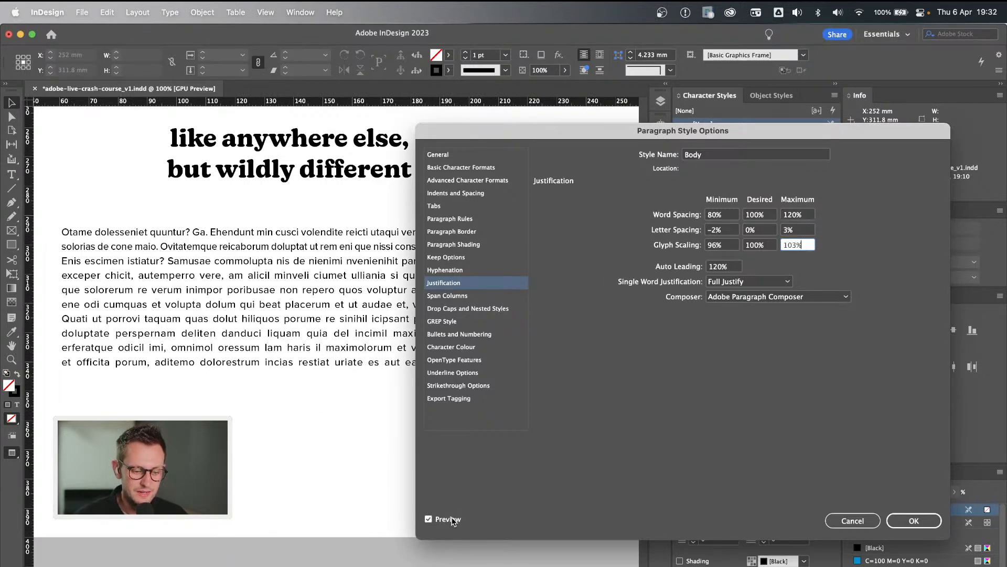
left_click(429, 519)
left_click(429, 519)
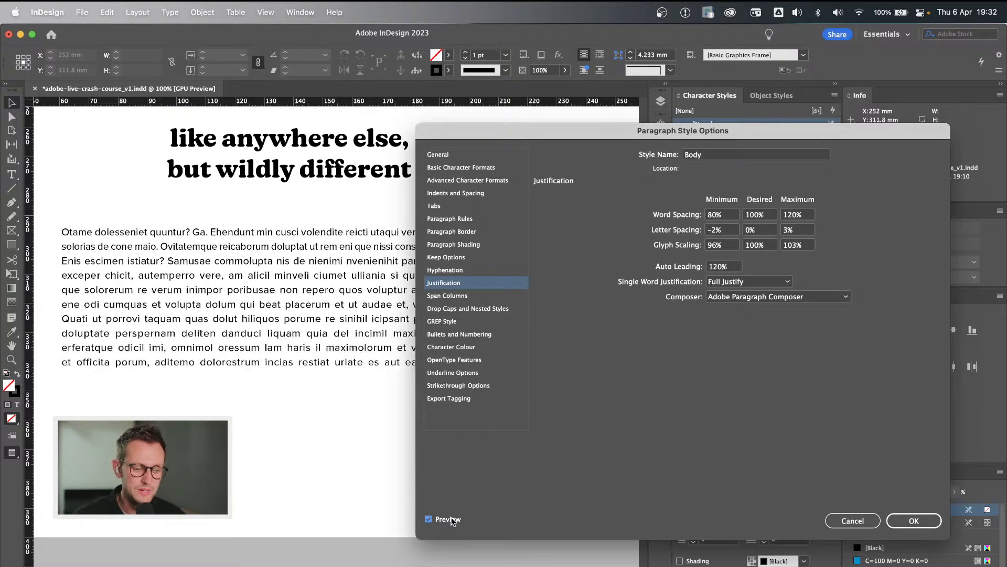
left_click(451, 520)
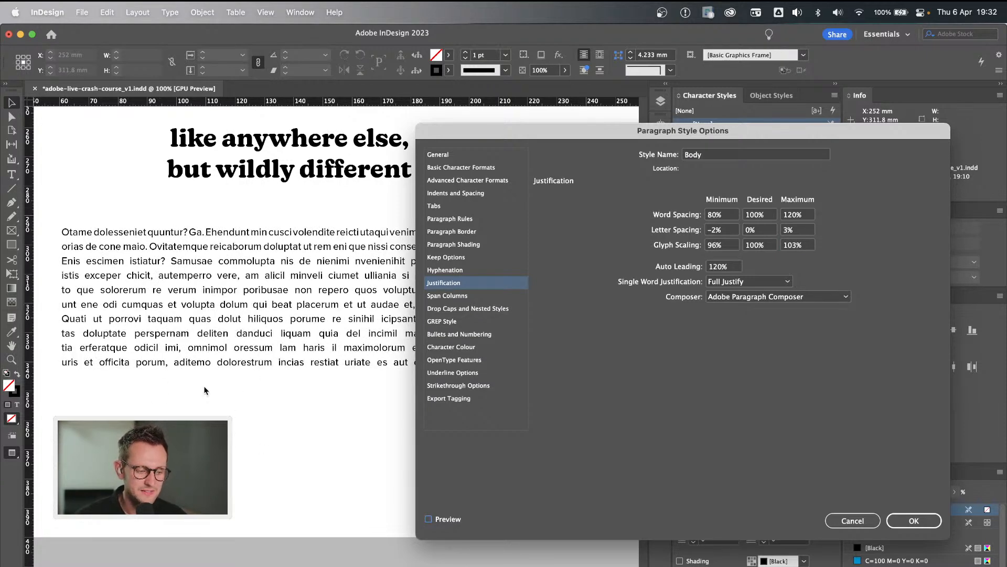
left_click(446, 521)
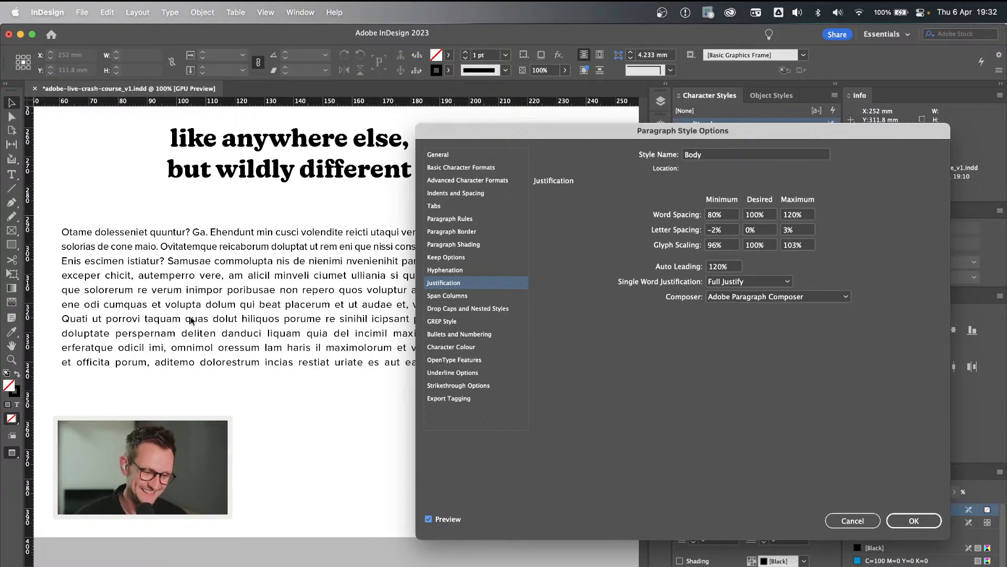
left_click(436, 519)
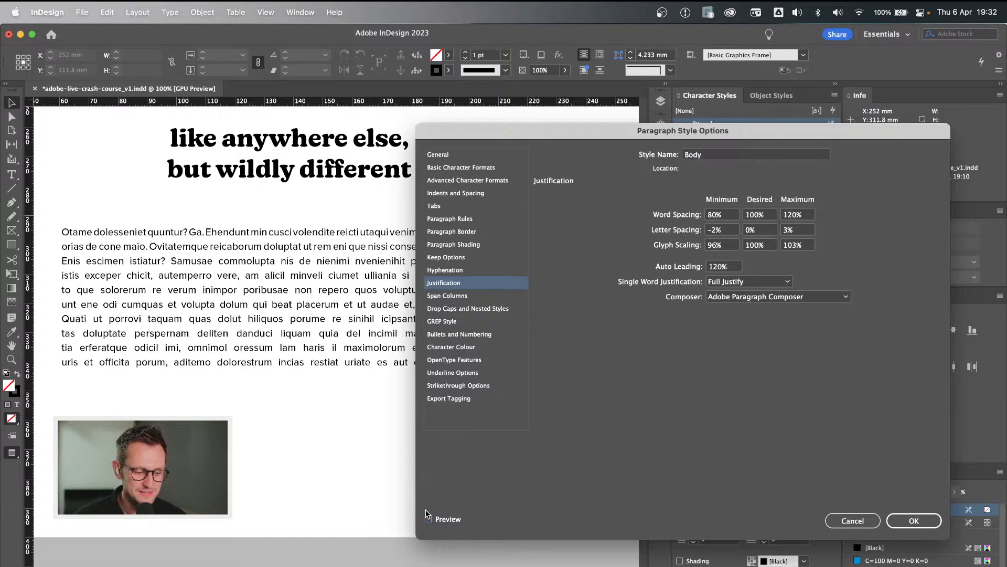
left_click(438, 519)
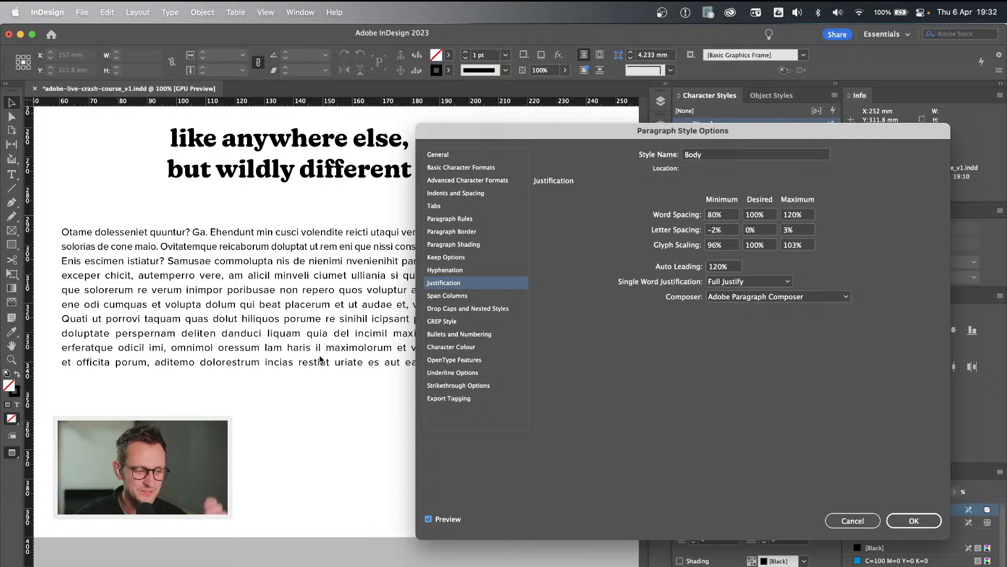
Apply the Body style changes and return the page to normal view with guides and hidden characters.
left_click(918, 526)
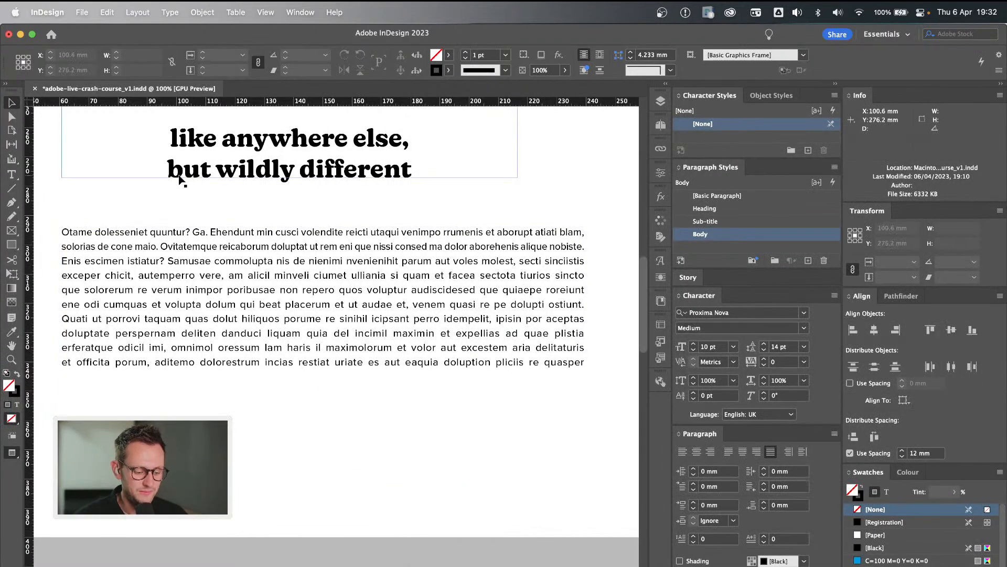
key("w")
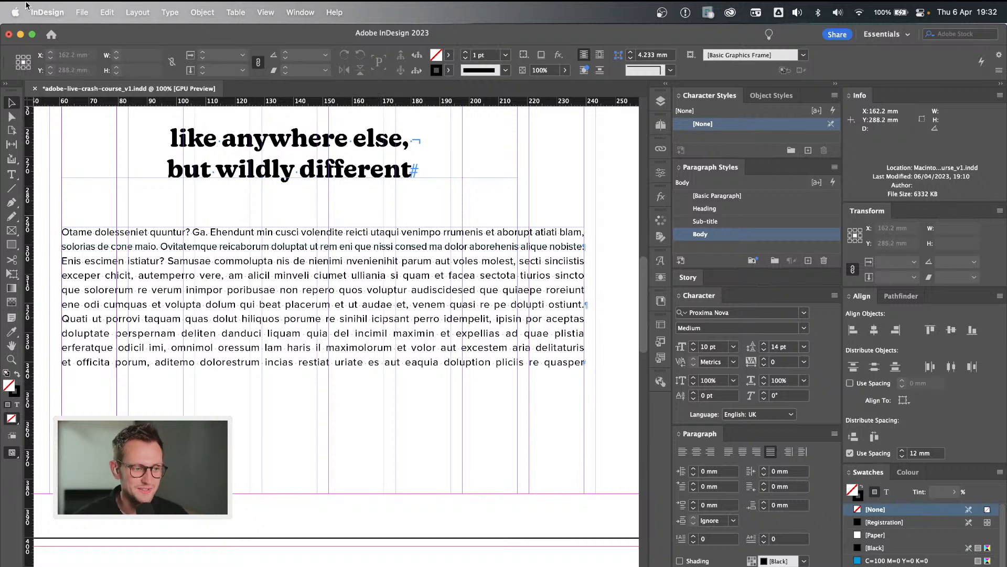
Look through the Advanced Type, Guides & Pasteboard, Dictionary, User Interface Scaling, Type and Interface preferences.
left_click(46, 12)
mouse_move(59, 47)
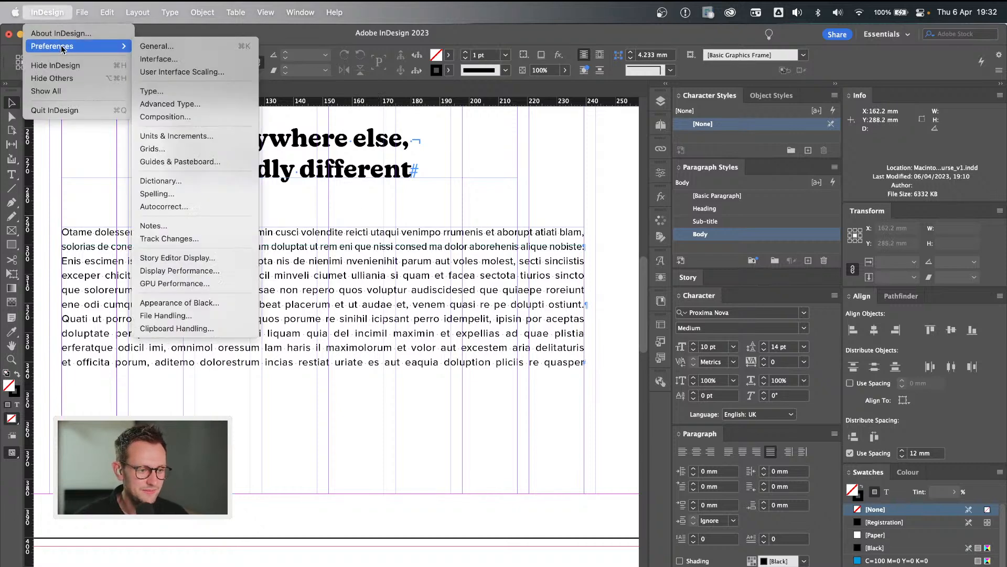
left_click(201, 102)
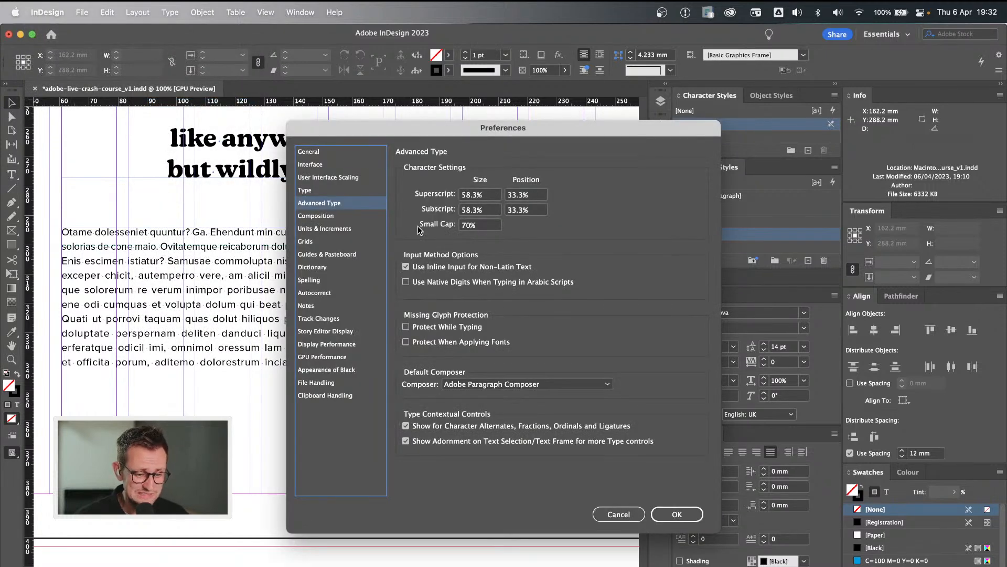
left_click(334, 256)
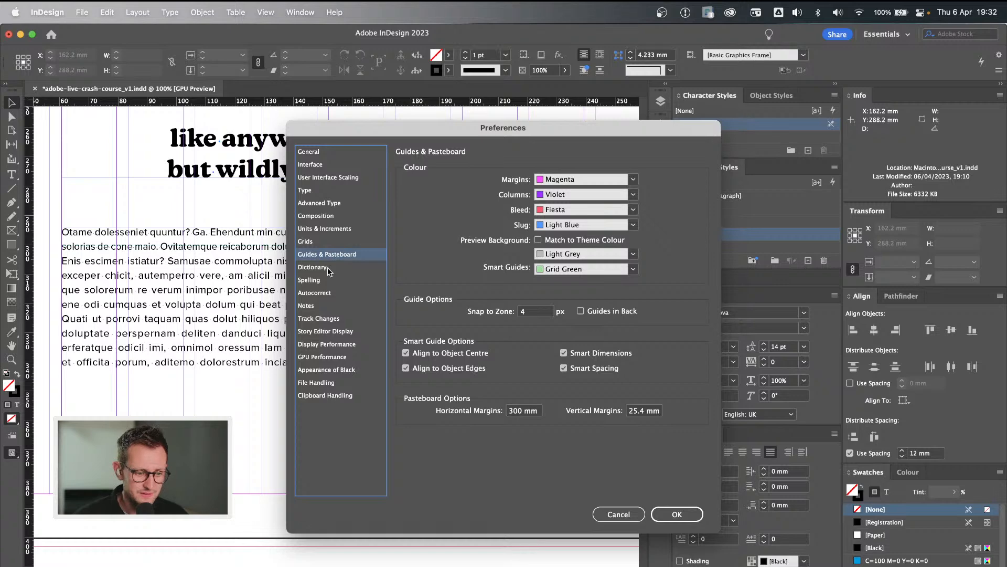
left_click(330, 267)
left_click(350, 181)
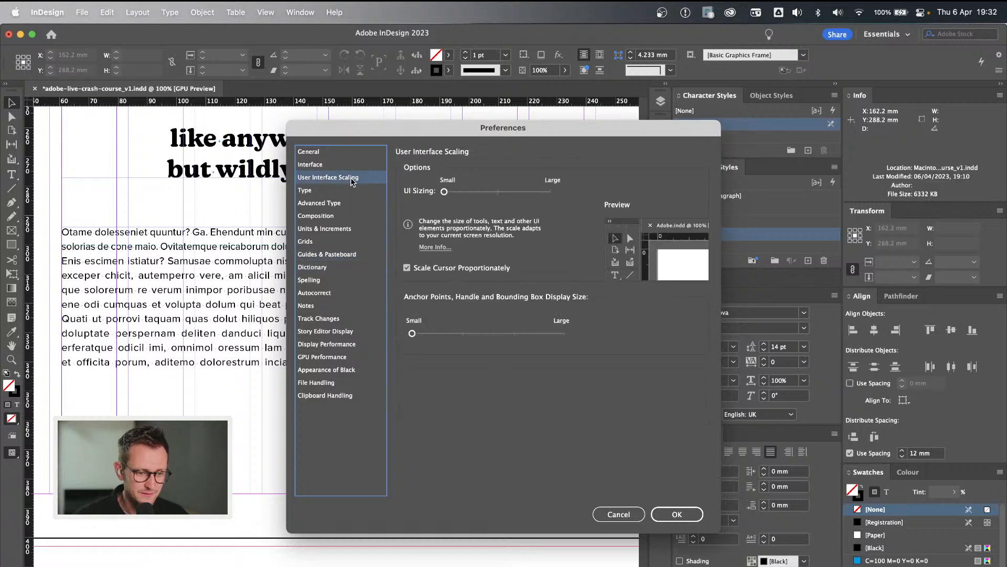
left_click(350, 201)
left_click(350, 190)
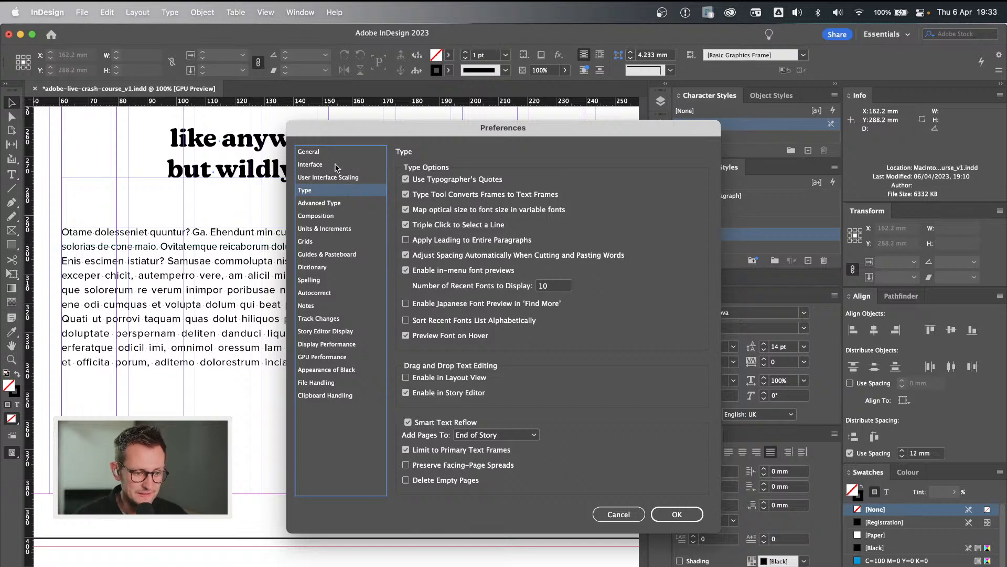
left_click(336, 168)
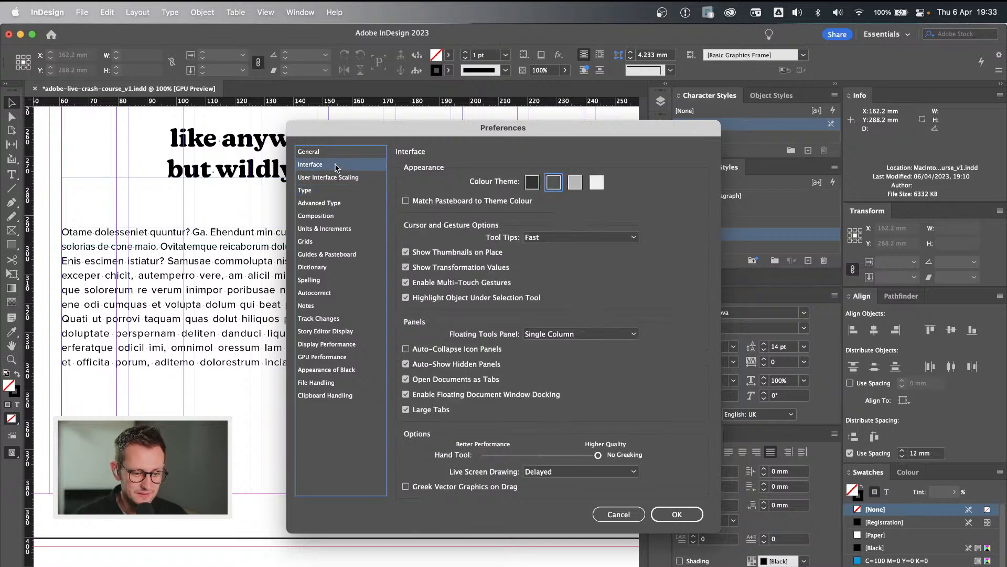
left_click(675, 518)
Search the application's commands for "h & j" and "vio" in the help search.
left_click(315, 8)
mouse_move(335, 12)
type("h")
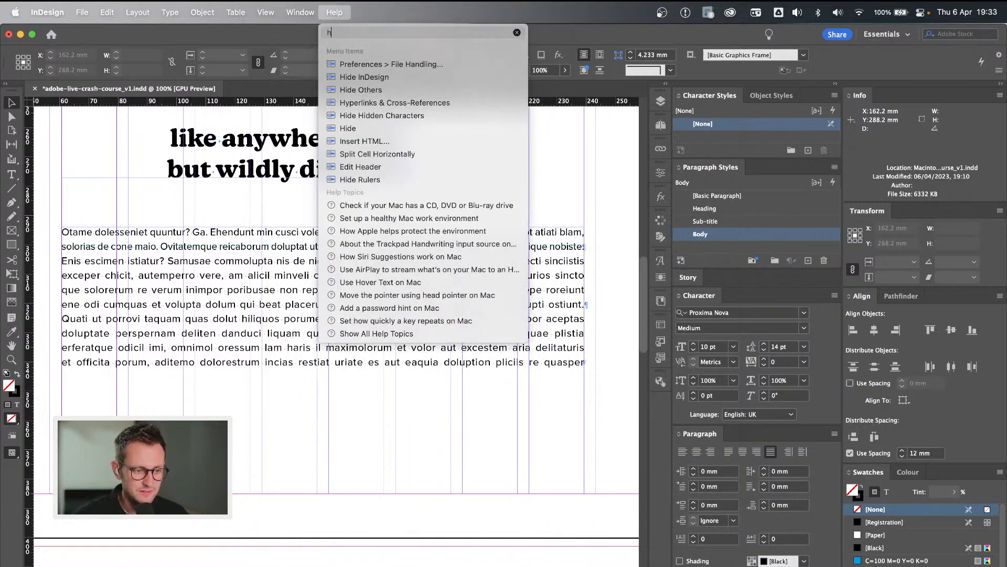
type(" & j")
key("BackSpace")
key("BackSpace")
key("BackSpace")
key("BackSpace")
key("BackSpace")
type("vi")
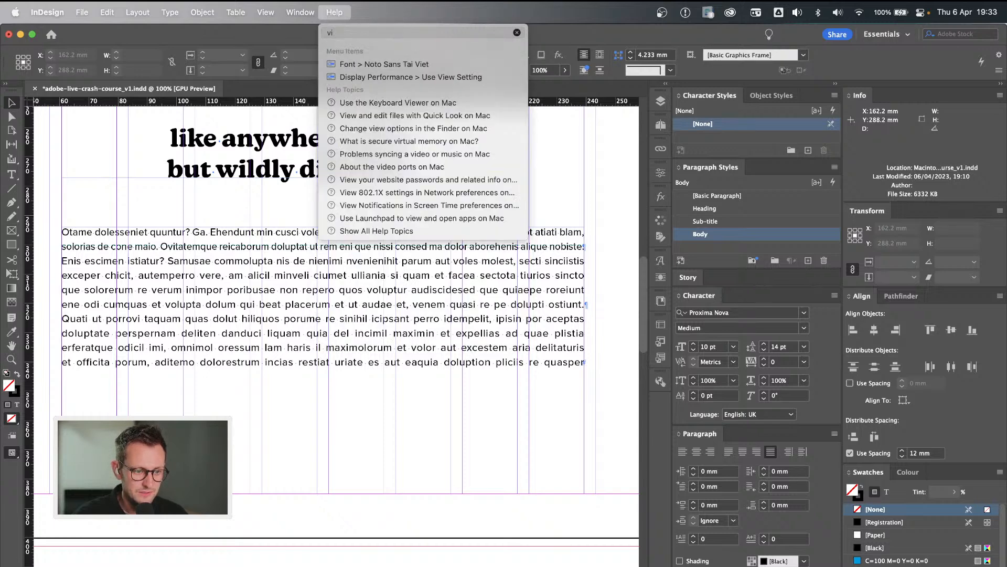
type("o")
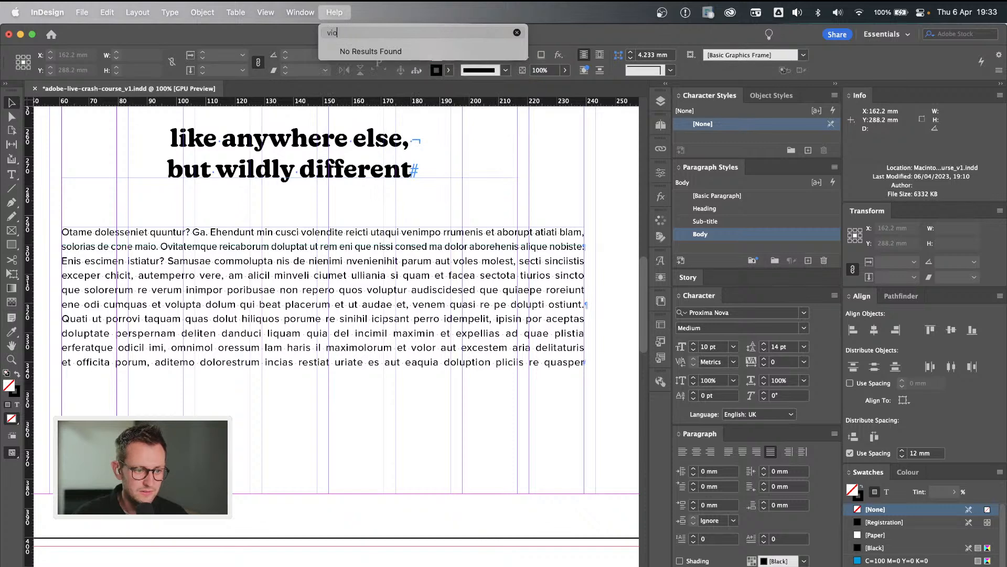
key("BackSpace")
key("BackSpace")
key("BackSpace")
left_click(339, 12)
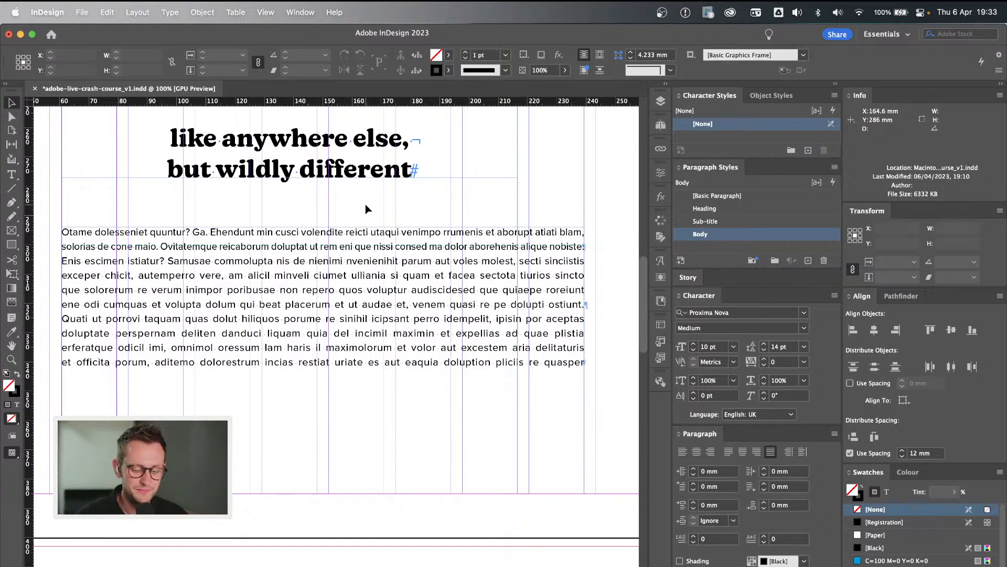
Split the body copy frame into two columns and fill the remaining space with placeholder text.
key("super+minus")
scroll(546, 254, "down", 1)
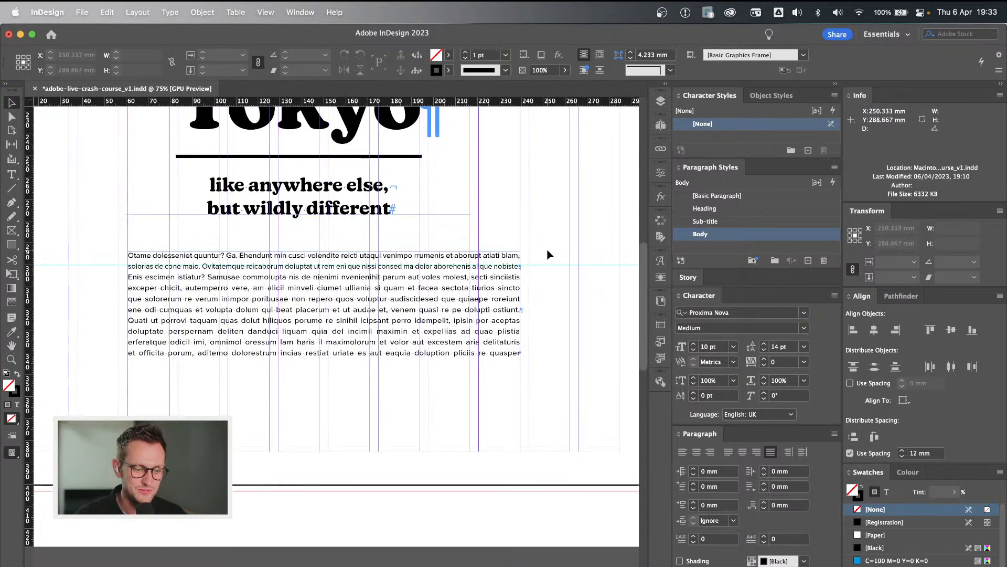
left_click(398, 309)
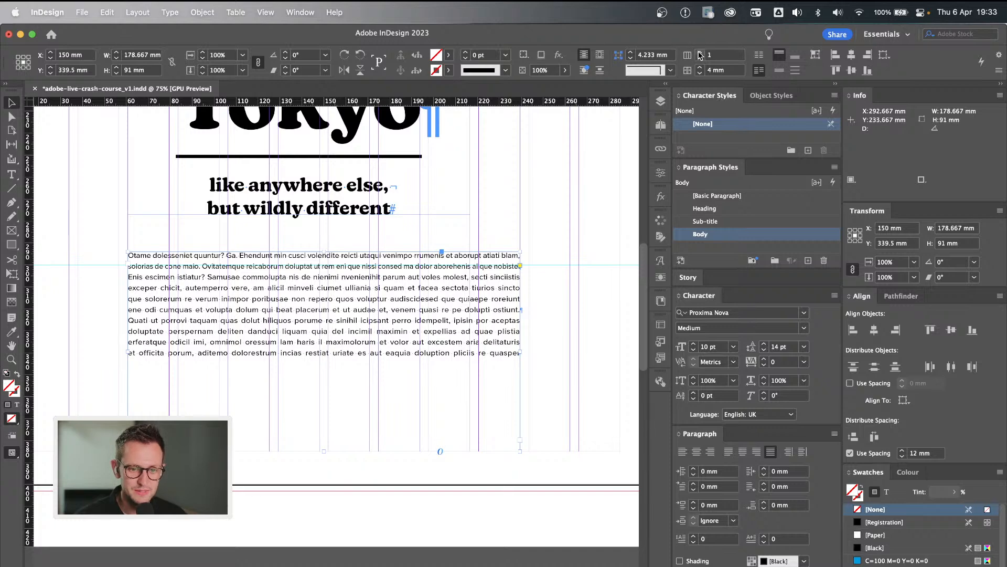
left_click(700, 52)
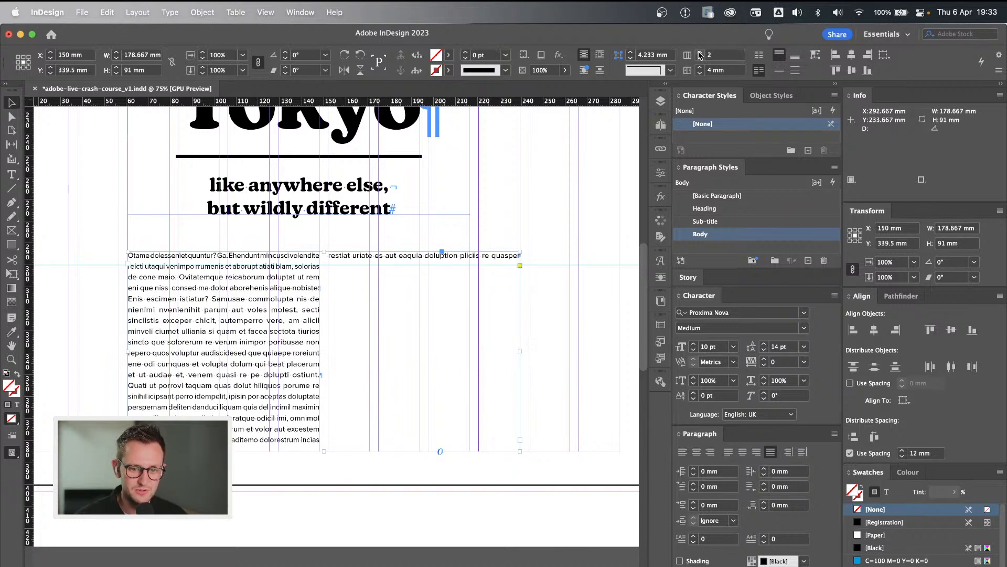
double_click(370, 360)
right_click(391, 355)
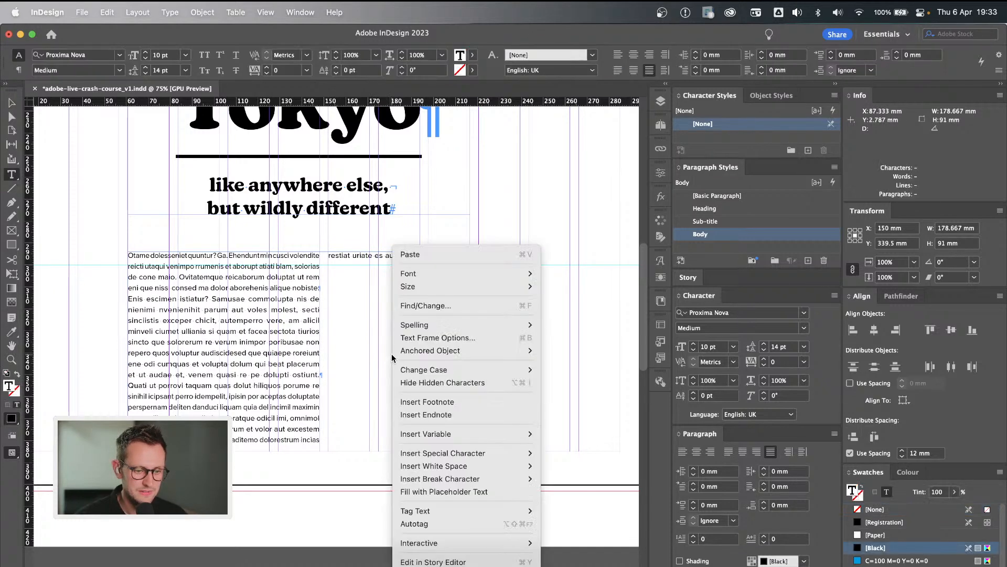
left_click(438, 491)
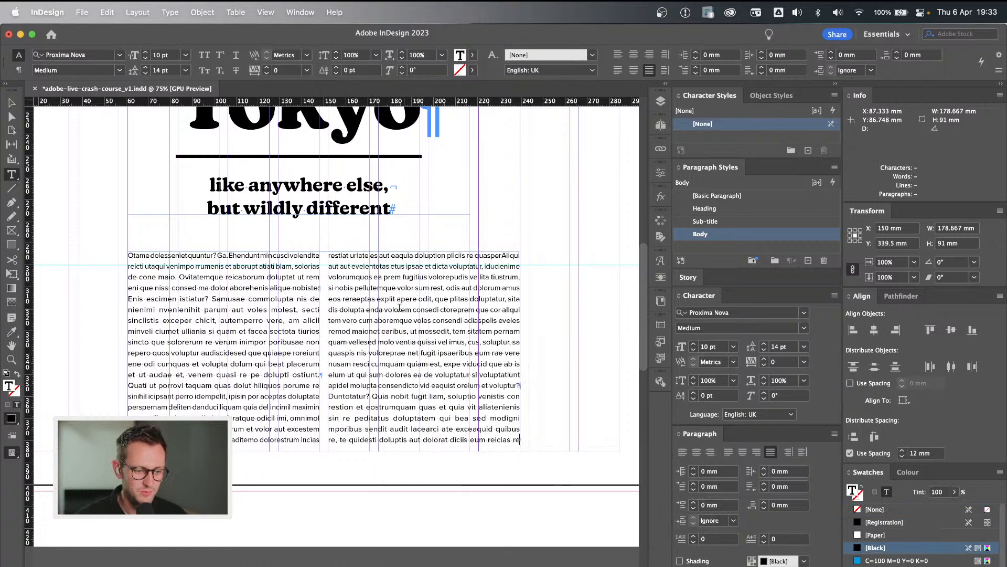
End the sentence after "apere odit" with a full stop and start a new paragraph with a capitalised "Que".
left_click(436, 303)
key("BackSpace")
key("BackSpace")
key("BackSpace")
type(".Q")
key("Left")
key("Return")
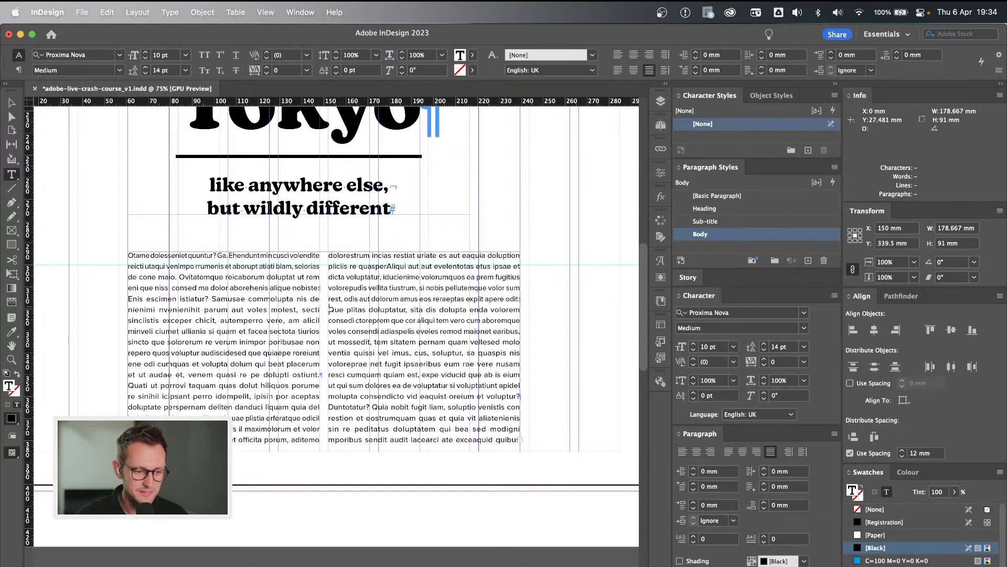
End the sentence after "exceper chicit" with a full stop and start a new paragraph with a capitalised "Autemperro".
left_click(224, 321)
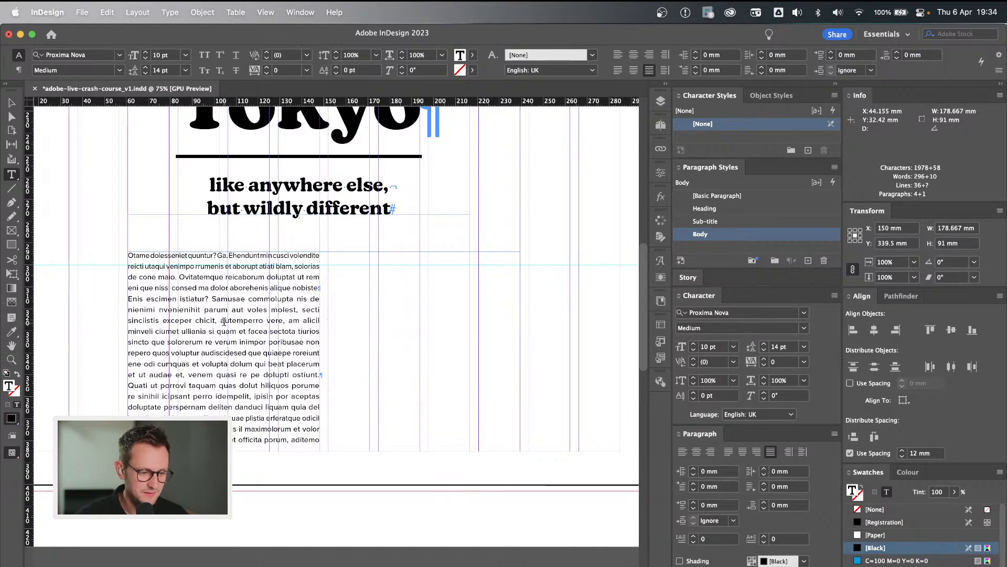
key("BackSpace")
key("BackSpace")
key("BackSpace")
type(".")
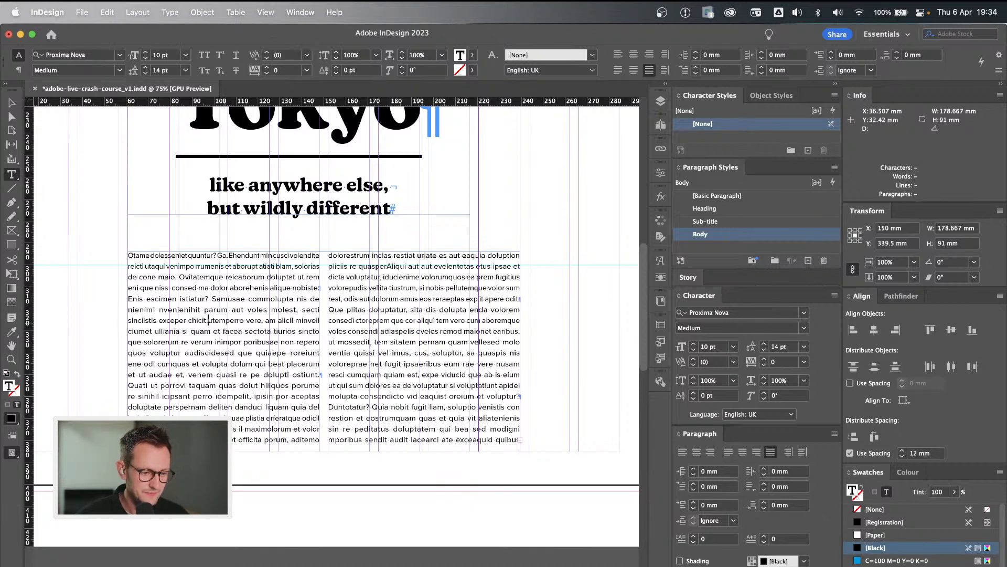
key("Return")
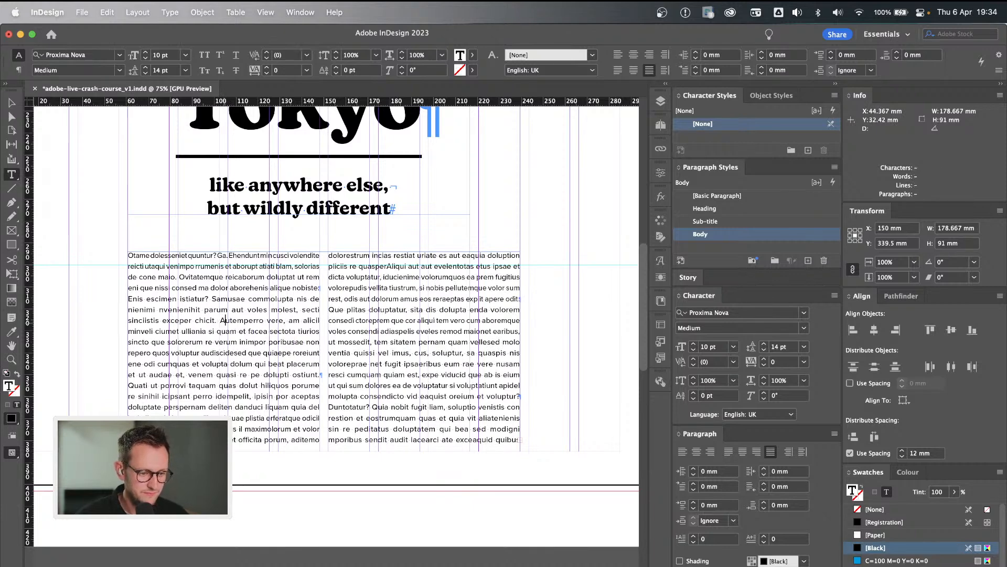
type("A")
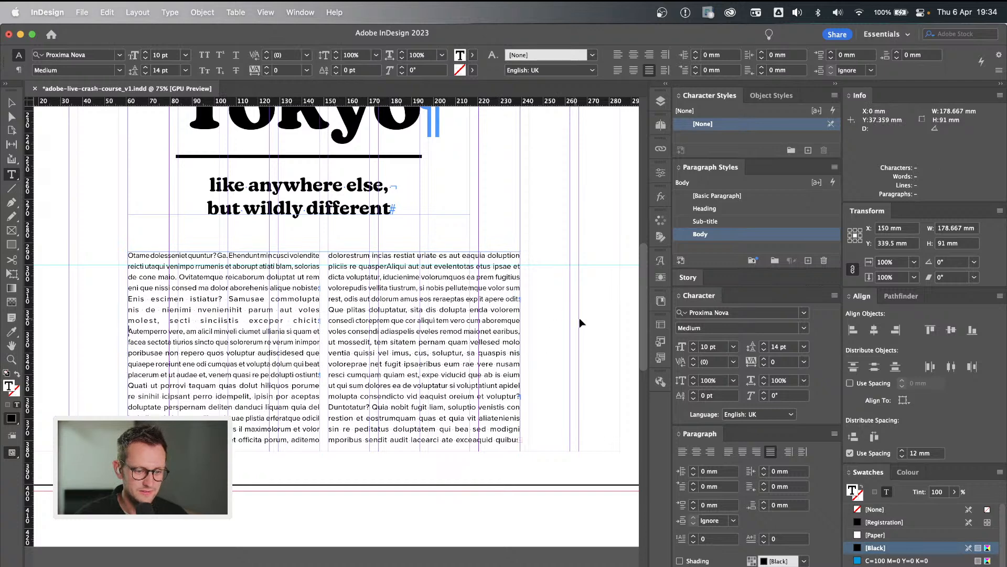
left_click(578, 319, "super")
key("v")
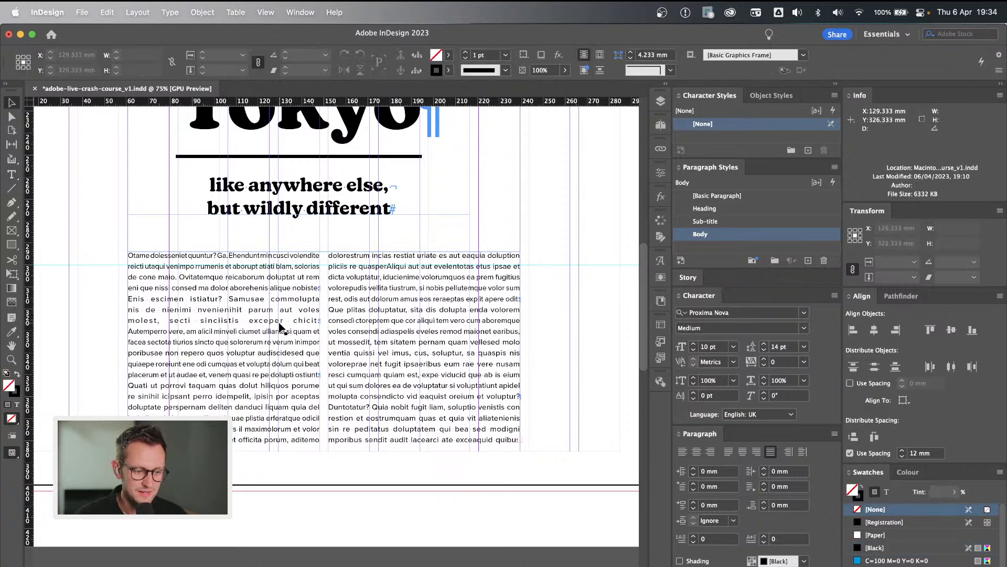
Set the Body paragraph style's space after to 4 mm.
double_click(779, 236)
left_click(461, 193)
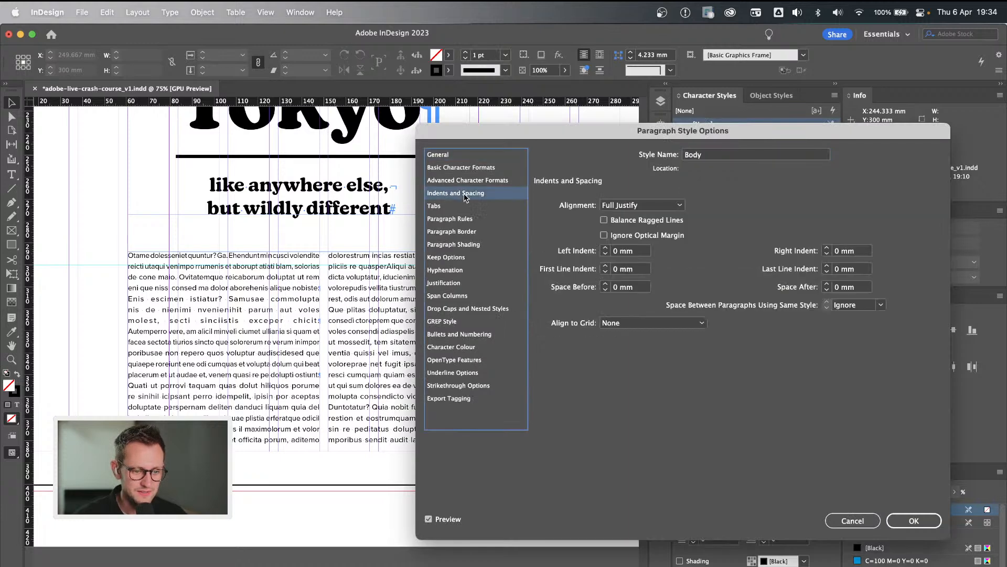
left_click(827, 285)
left_click(826, 284)
left_click(827, 285)
left_click(827, 284)
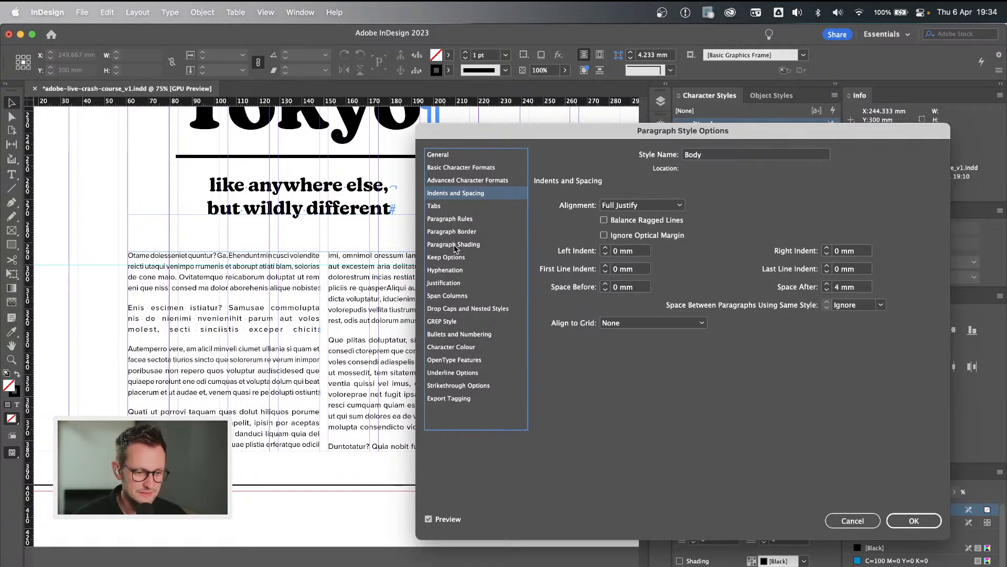
Try a minimum word spacing of 90% and a maximum of 110% in the Body style's justification.
left_click(469, 284)
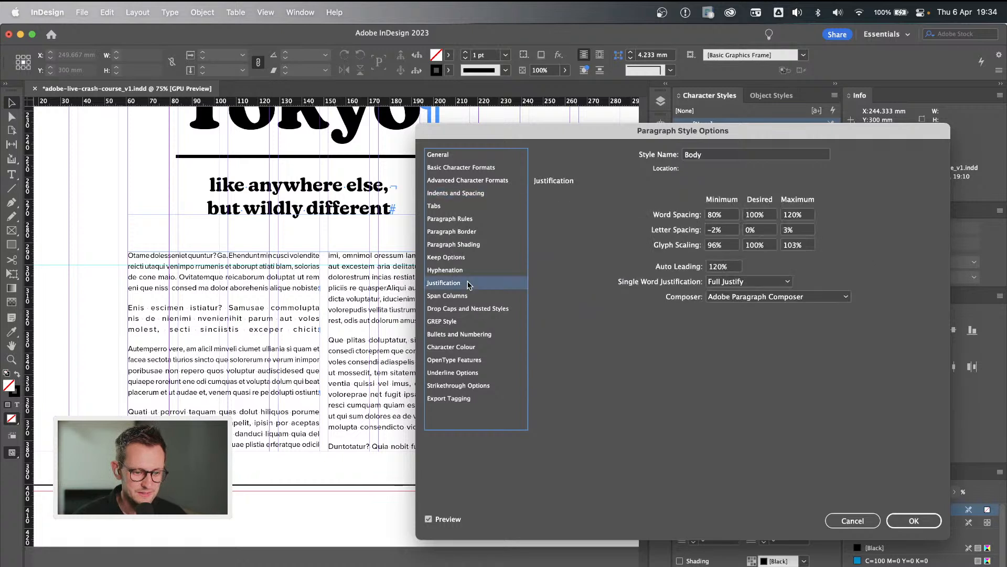
left_click(712, 215)
type("9")
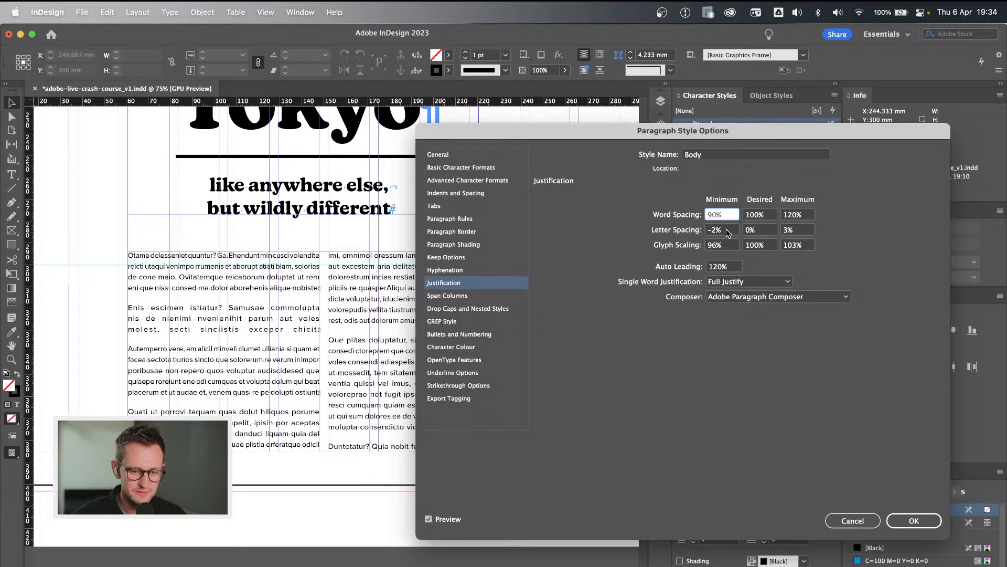
left_click(726, 231)
left_click(712, 215)
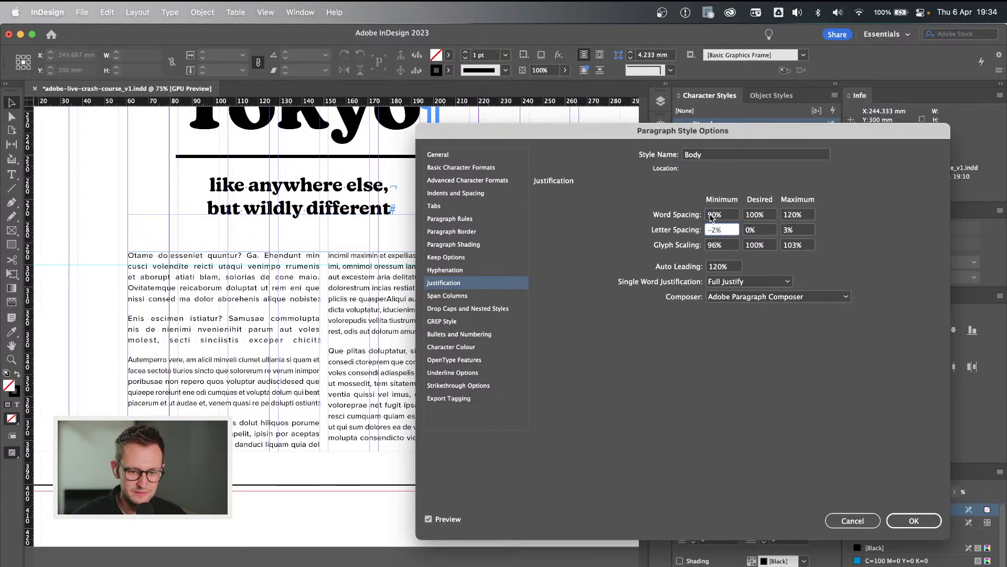
type("8")
left_click(789, 216)
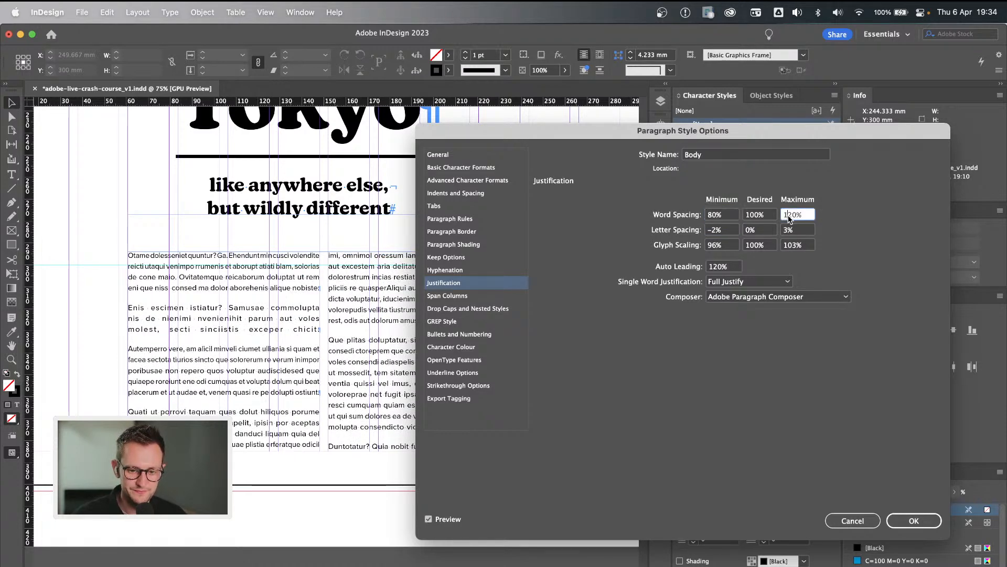
type("1")
left_click(795, 230)
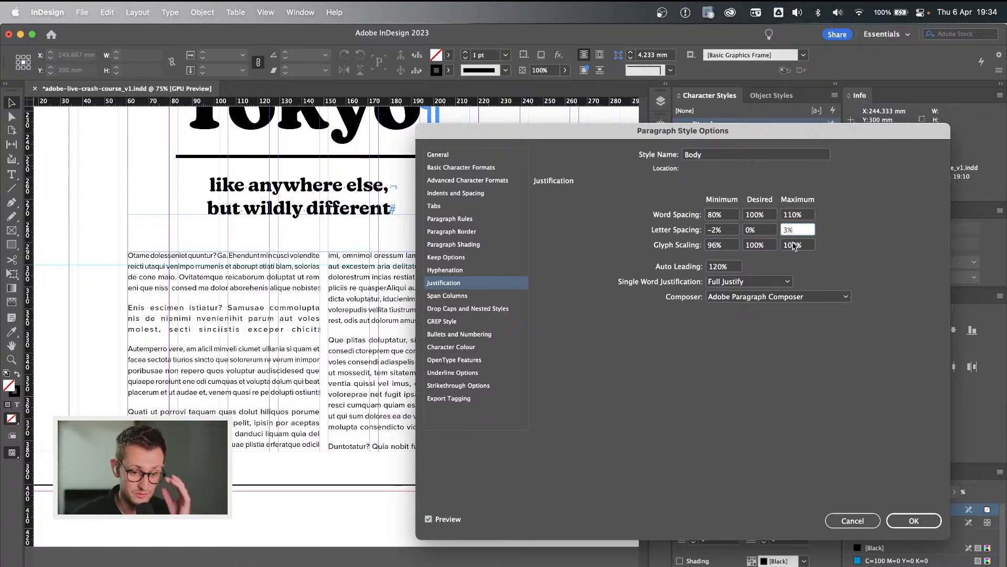
left_click(792, 214)
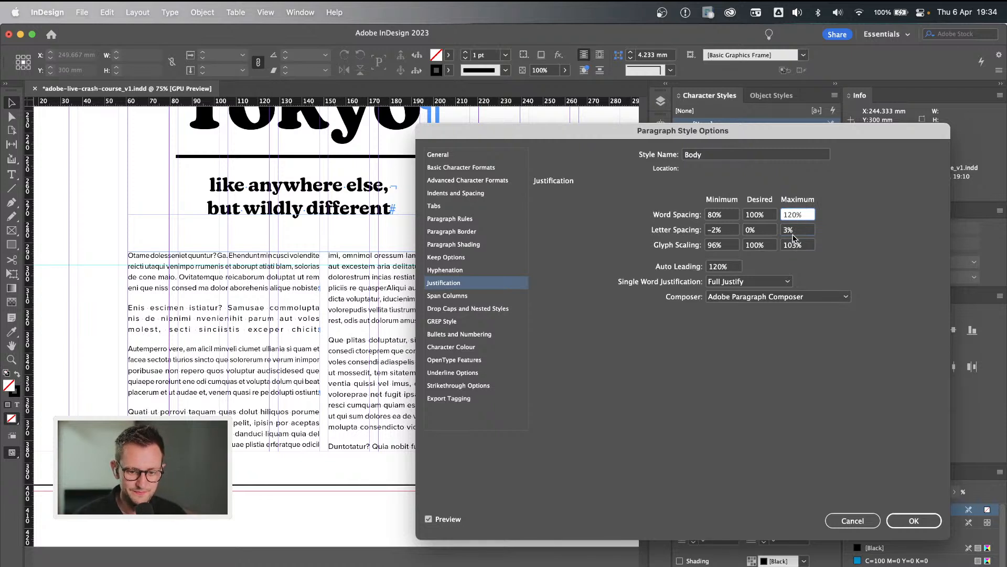
left_click(796, 232)
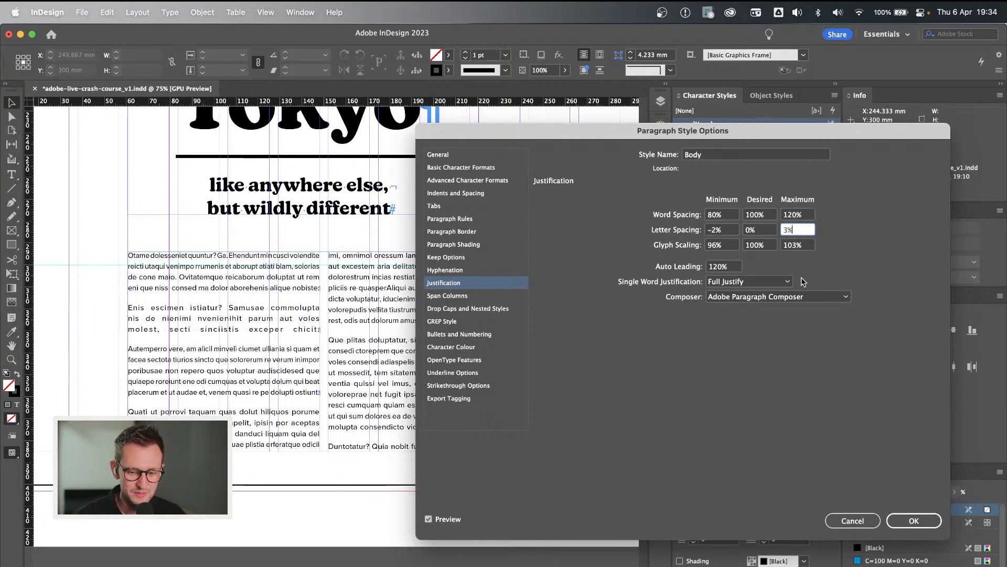
Set the Body style's single word justification to Align Left and apply the style changes.
left_click(769, 282)
left_click(757, 303)
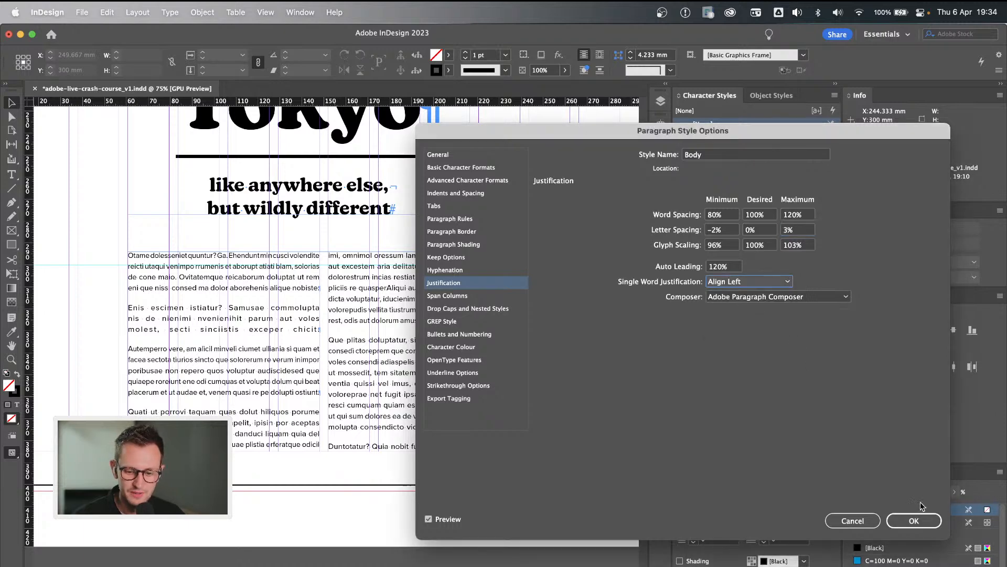
left_click(913, 521)
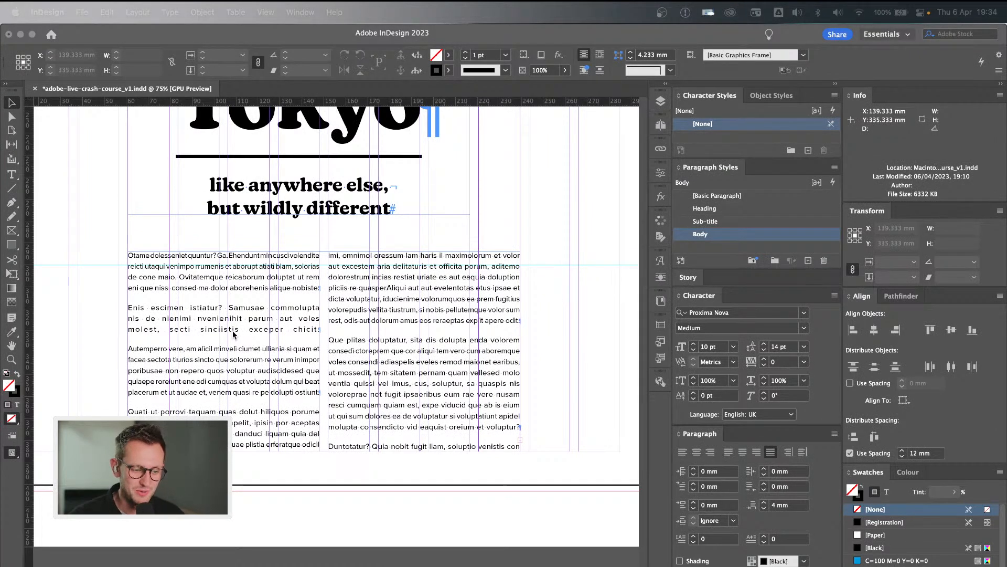
Delete "chicit" from the second paragraph, ending it with "exceper." and keeping "Autemperro" as the start of a new paragraph.
double_click(268, 327)
left_click_drag(316, 329, 125, 314)
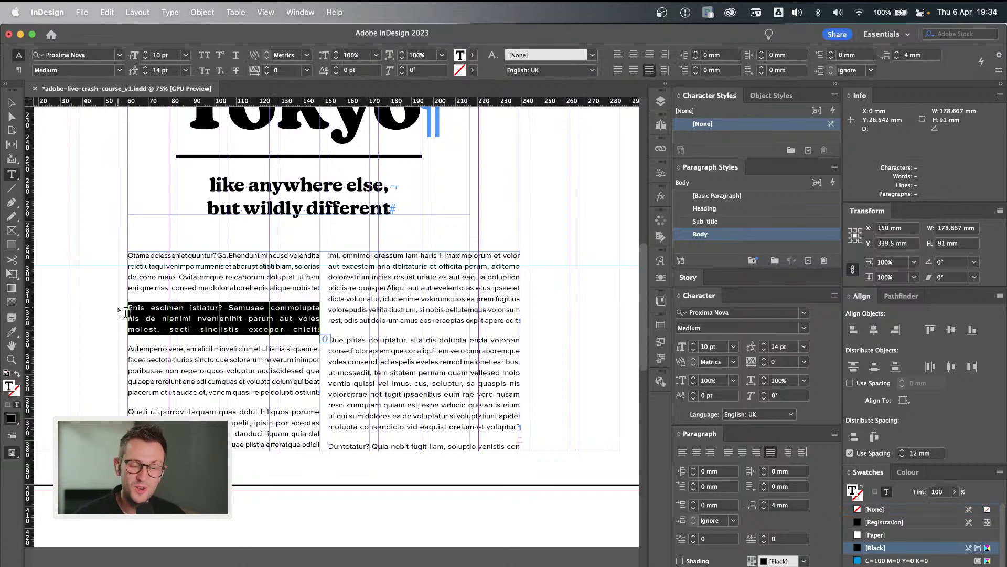
left_click(170, 318)
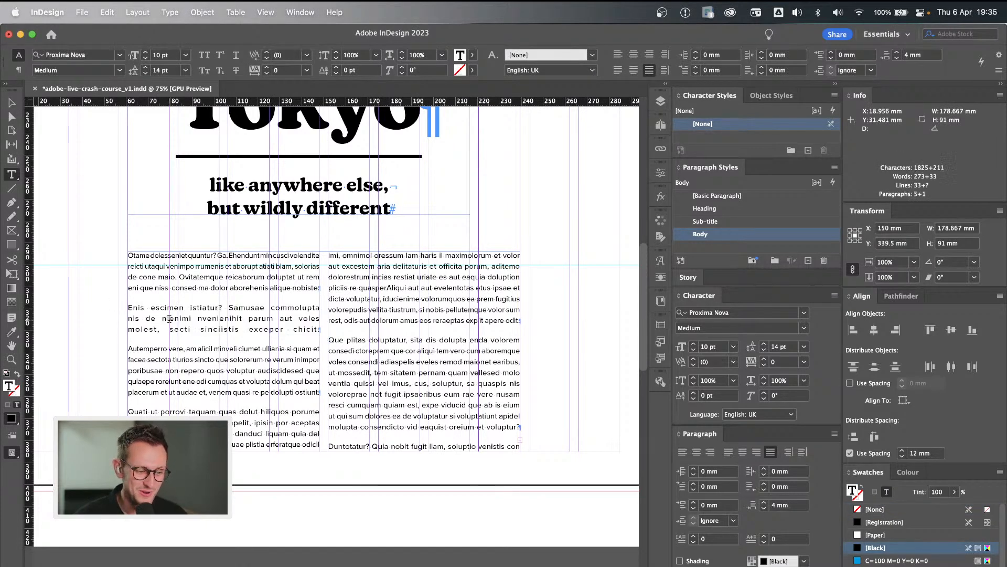
left_click_drag(293, 329, 323, 331)
key("BackSpace")
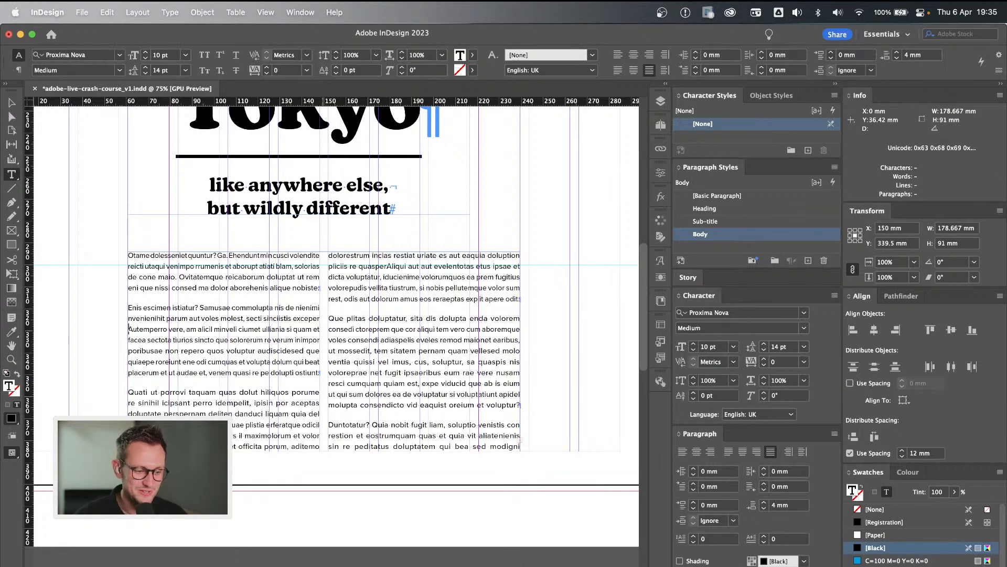
key("Left")
type(".")
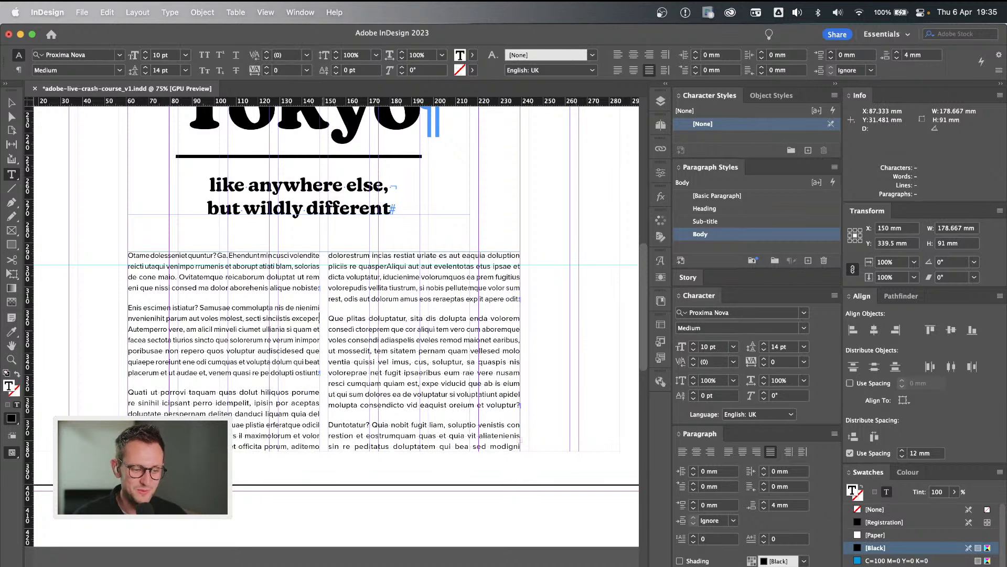
key("Return")
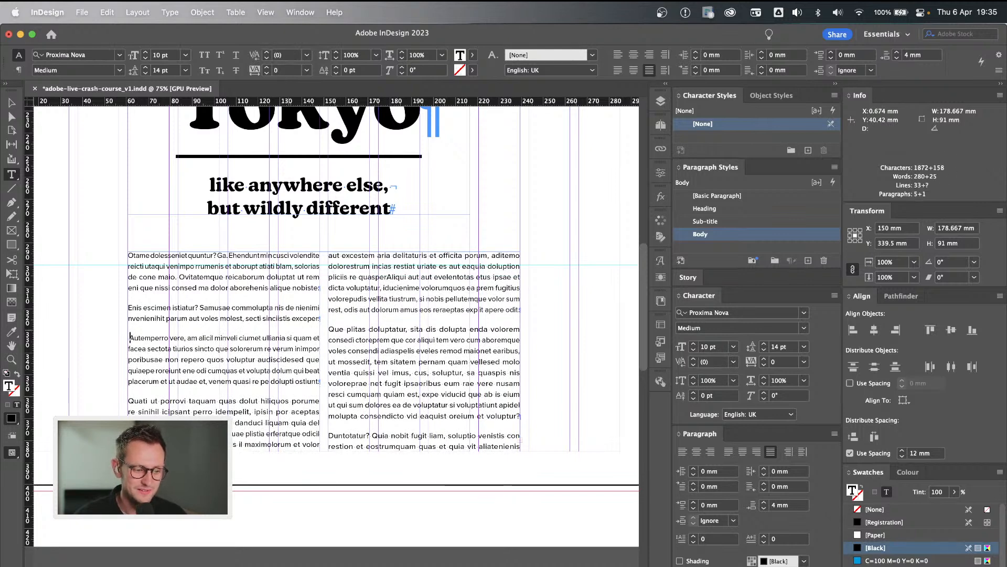
left_click(106, 333, "super")
key("v")
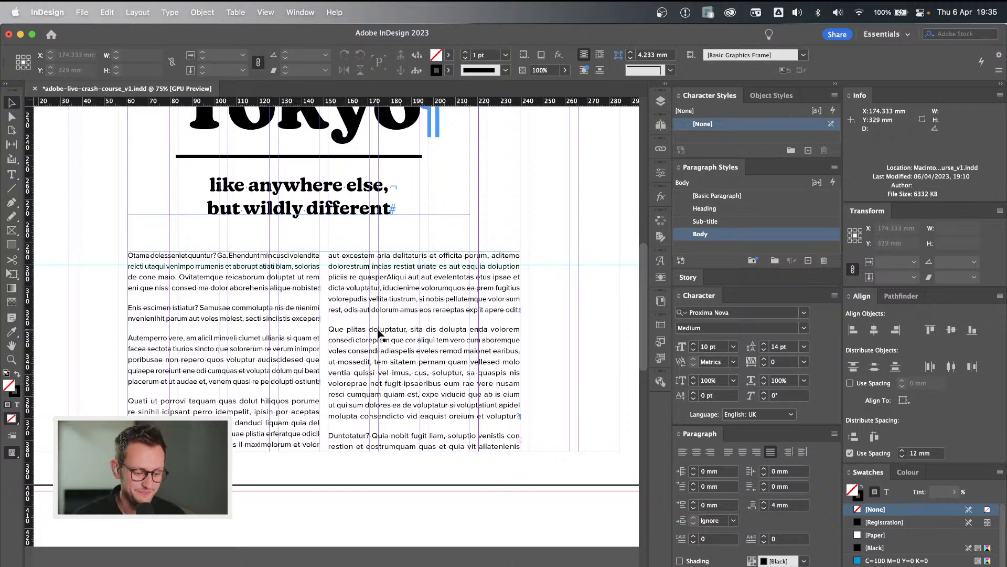
Preview the page without guides and hidden characters and examine the two-column body copy against the heading and photo.
key("w")
scroll(530, 252, "up", 2)
key("super+minus")
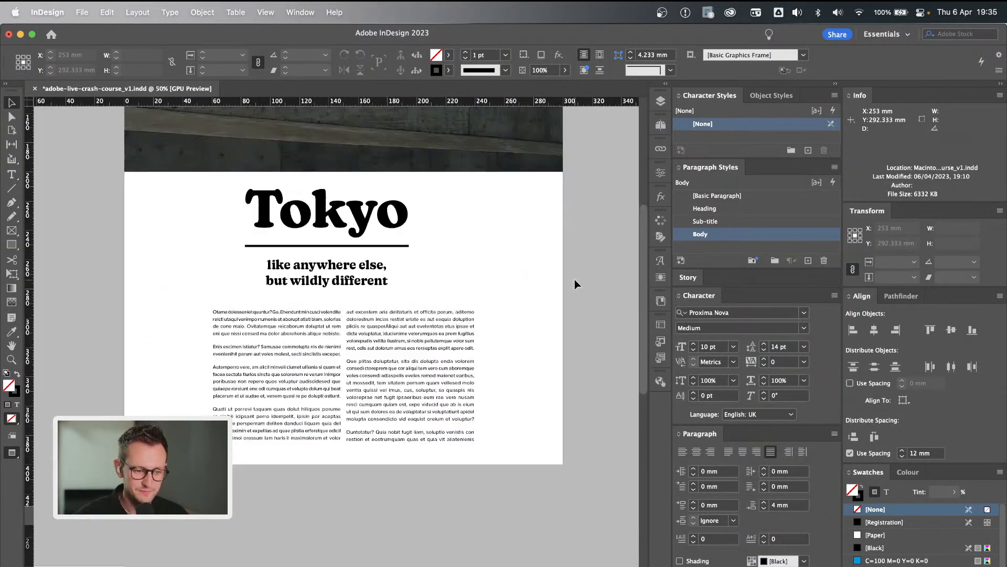
left_click_drag(489, 260, 594, 313)
left_click(562, 369)
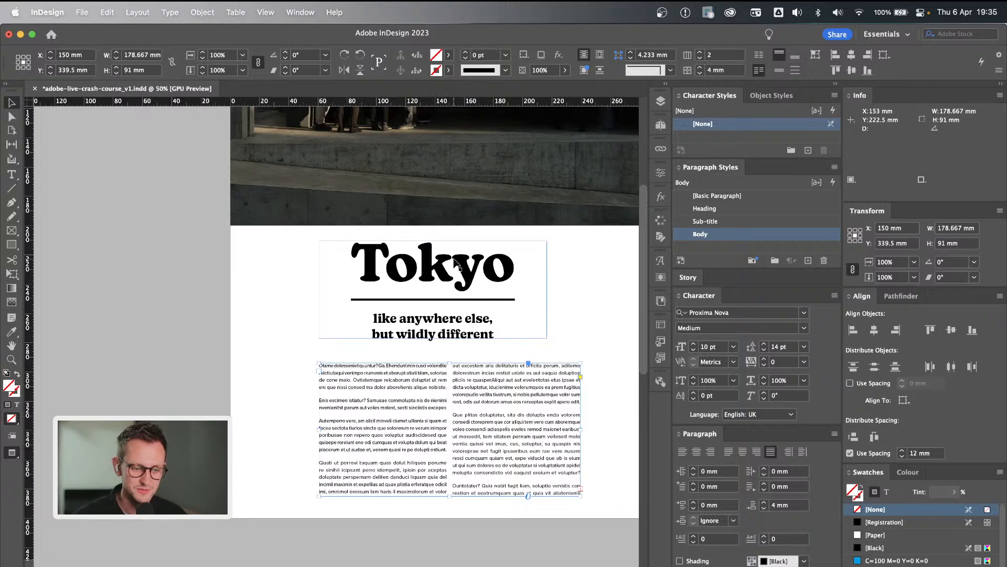
left_click(602, 275)
scroll(603, 275, "right", 2)
scroll(603, 274, "up", 3)
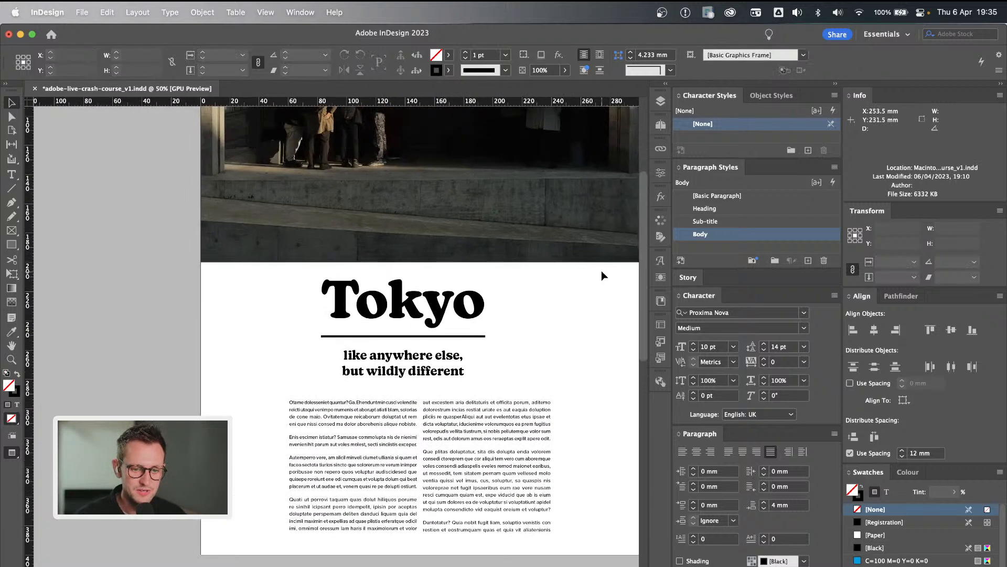
Move the two-column body copy slightly up, closer beneath the sub-title on the first page.
left_click_drag(483, 443, 477, 432)
left_click(571, 385)
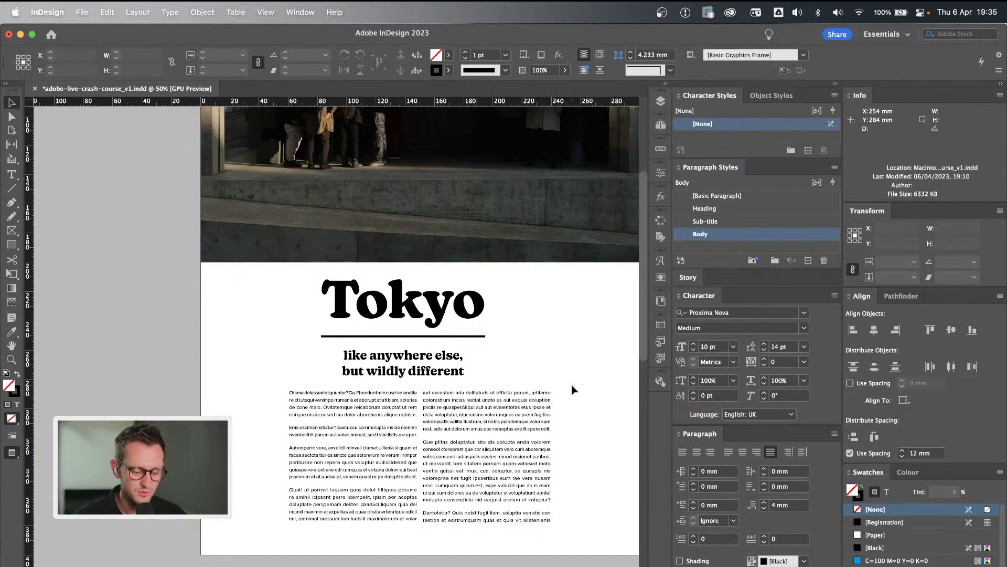
Add a page to the document to form a 2-3 spread and go to page 2.
left_click(660, 125)
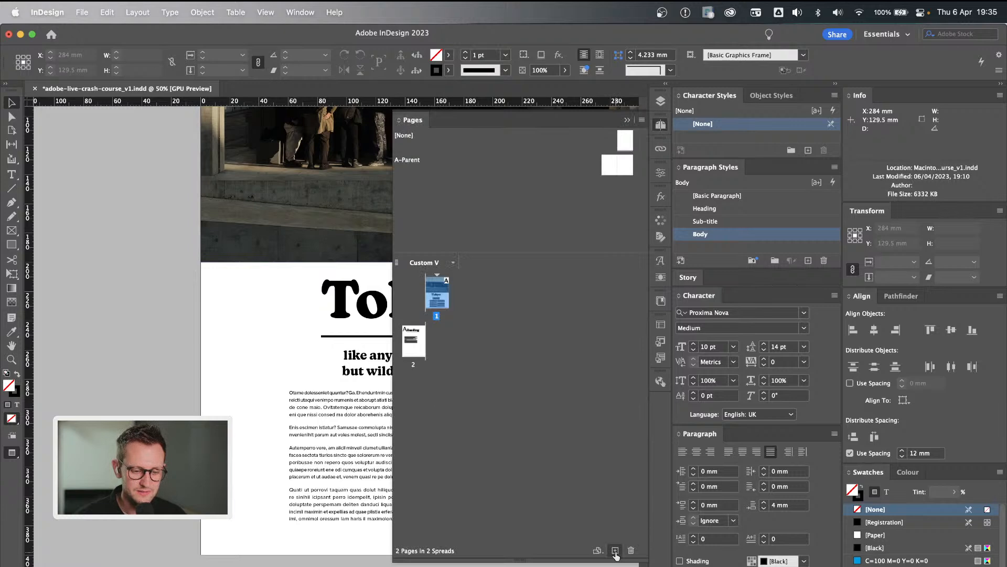
left_click(616, 550)
double_click(415, 342)
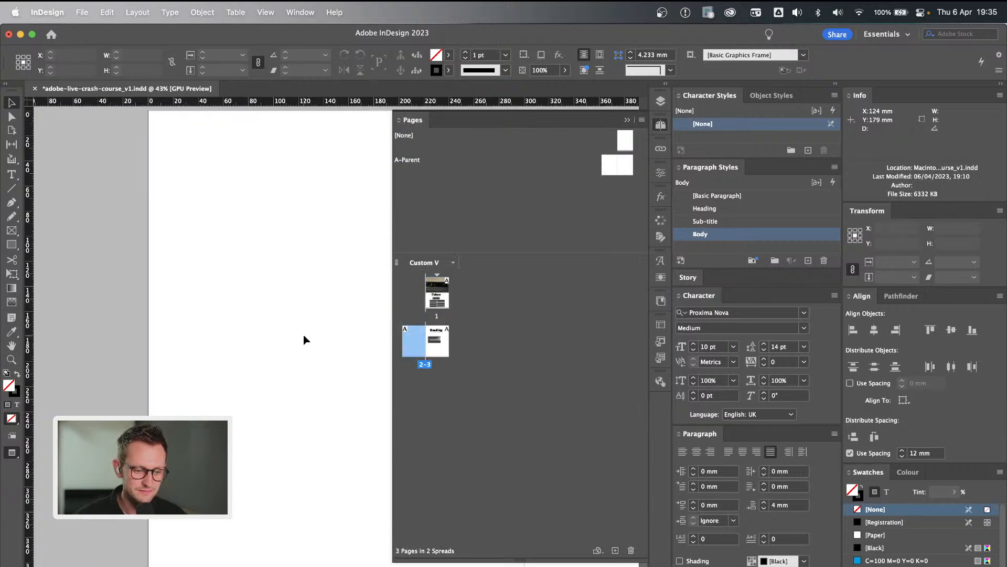
Delete the placeholder "Heading" frame and the body copy frame from the spread's right-hand page.
key("super+minus")
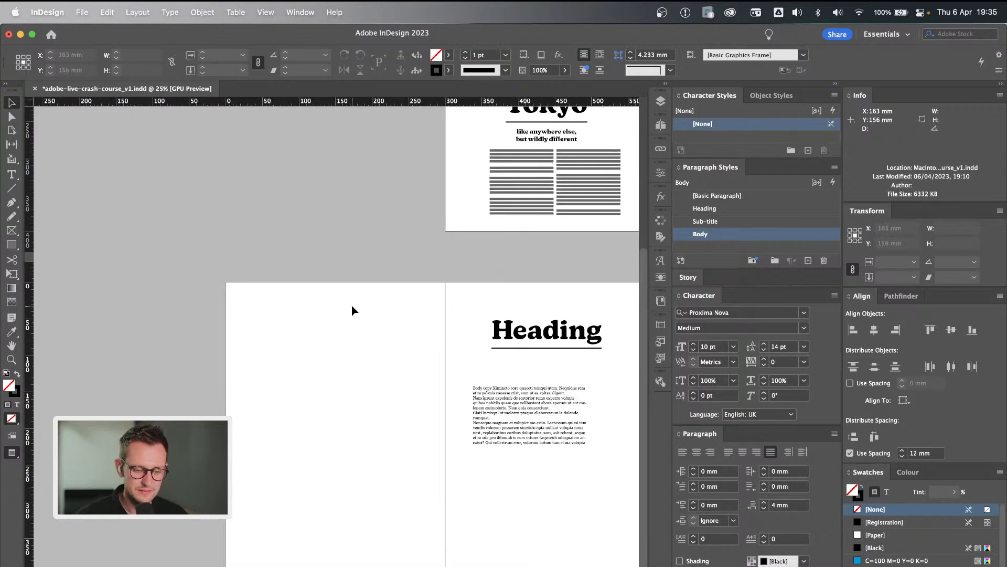
left_click(512, 332)
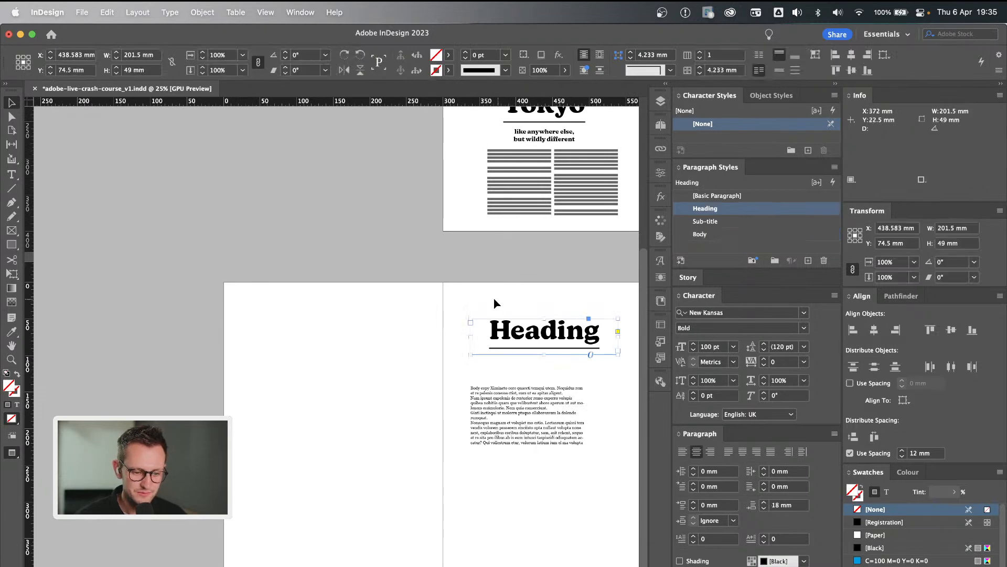
left_click(526, 449, "shift")
key("Delete")
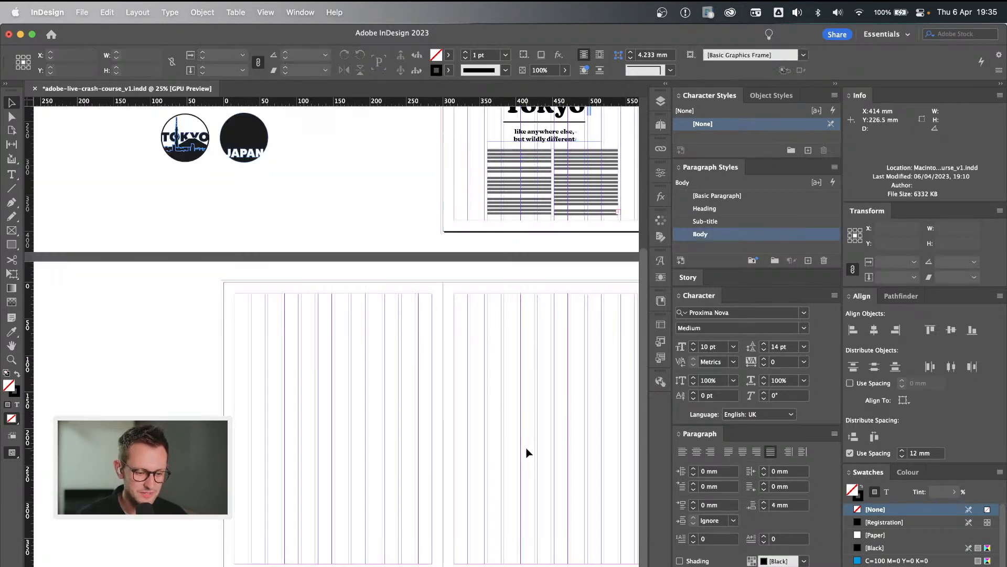
Place the mountain forest photo from the pasteboard on the new spread and enlarge it to about 542 × 406 mm.
scroll(176, 334, "up", 8)
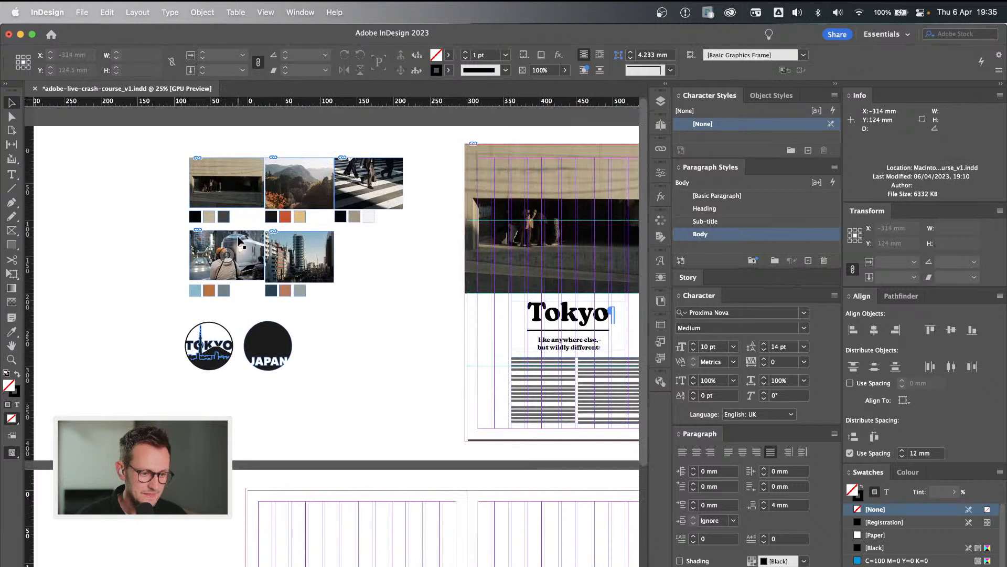
left_click(323, 194)
left_click_drag(323, 193, 324, 550)
scroll(332, 474, "down", 8)
left_click_drag(304, 336, 536, 353)
scroll(537, 353, "right", 3)
left_click_drag(479, 368, 560, 280)
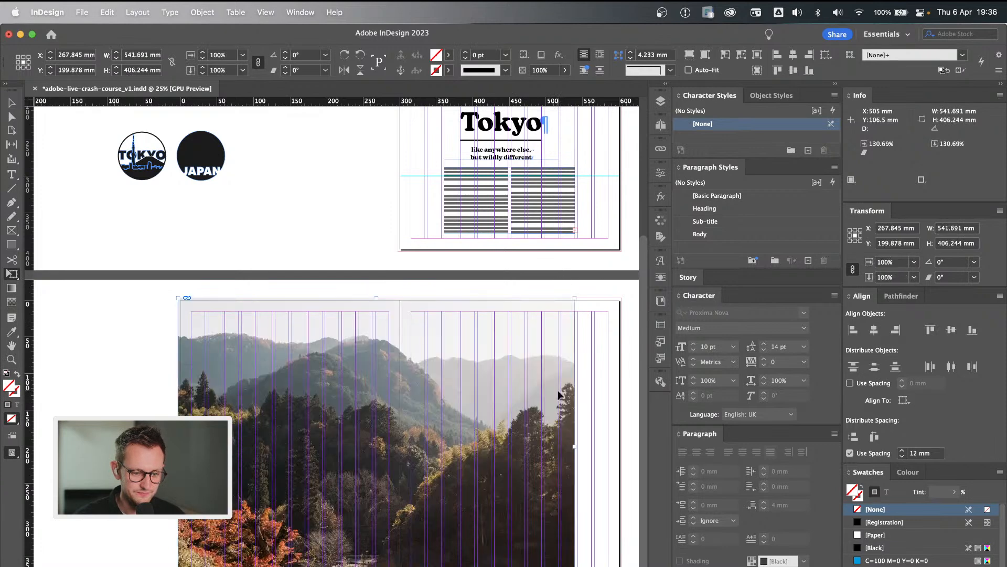
Shift the mountain photo left so its right edge meets a column guide, leaving a white strip on the right-hand page, and preview it.
key("v")
left_click(599, 402)
left_click_drag(529, 414, 493, 410)
left_click(567, 420)
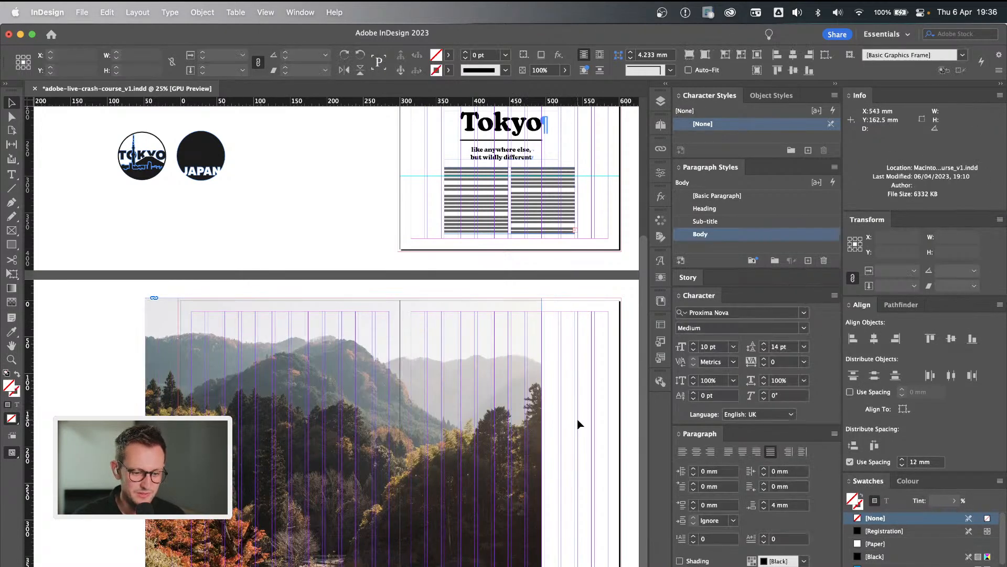
key("w")
Try the mountain photo farther right, with the white strip on the left-hand page, and undo the move.
key("w")
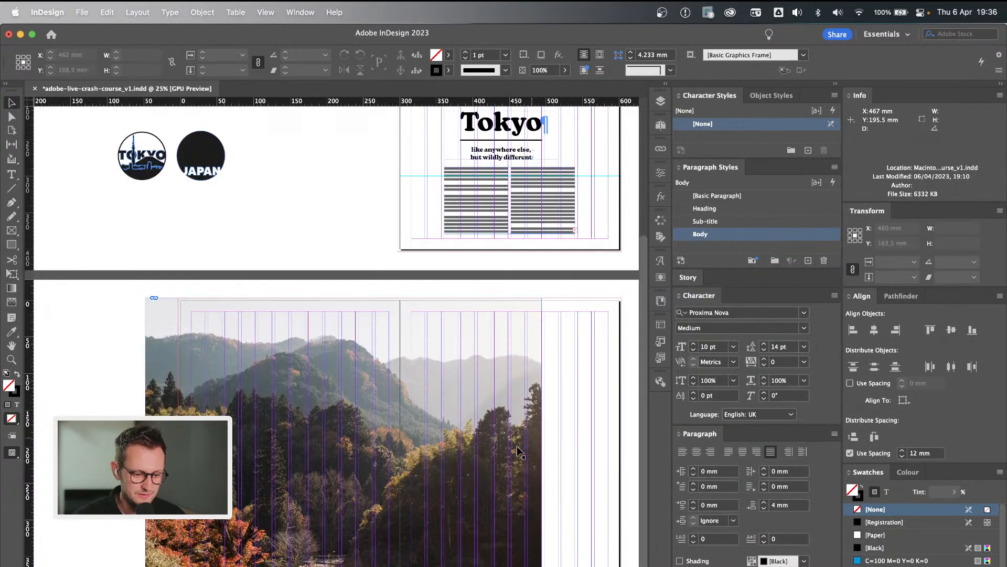
left_click(500, 455)
left_click_drag(229, 411, 350, 388)
left_click(234, 385)
key("w")
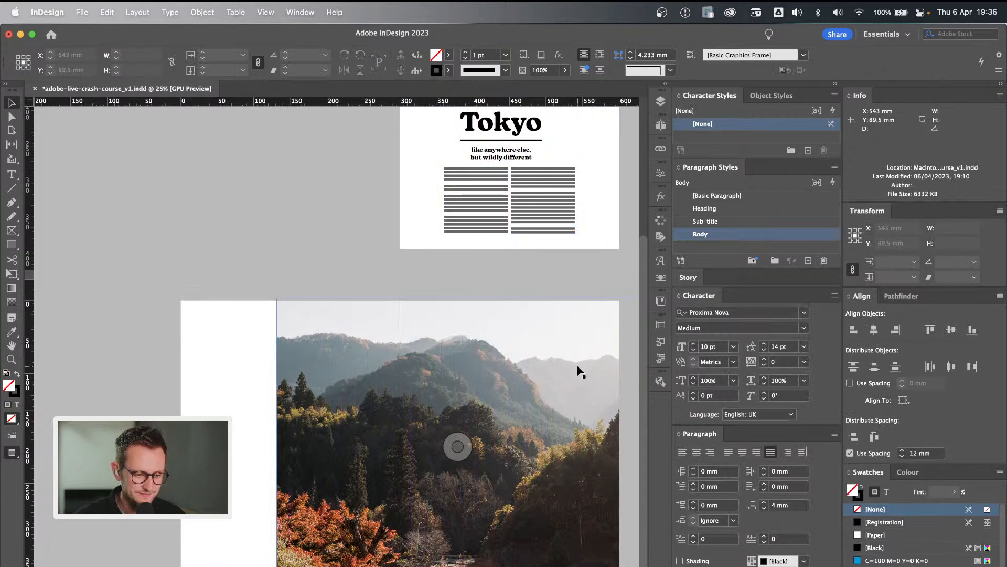
key("w")
key("super+z")
key("super+z")
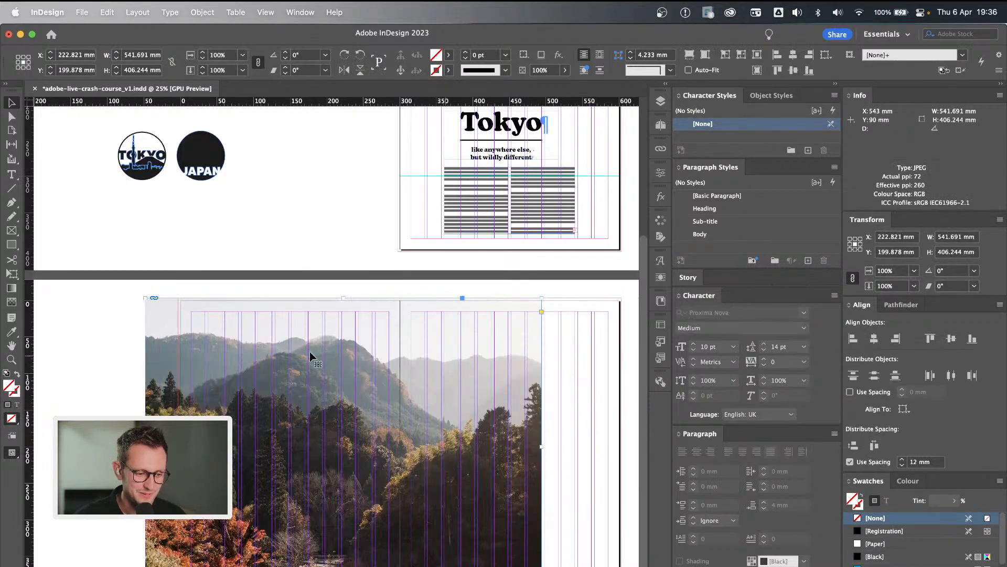
Copy the Tokyo heading and two-column body copy frames from page 1 onto the spread's right-hand page.
left_click(319, 285)
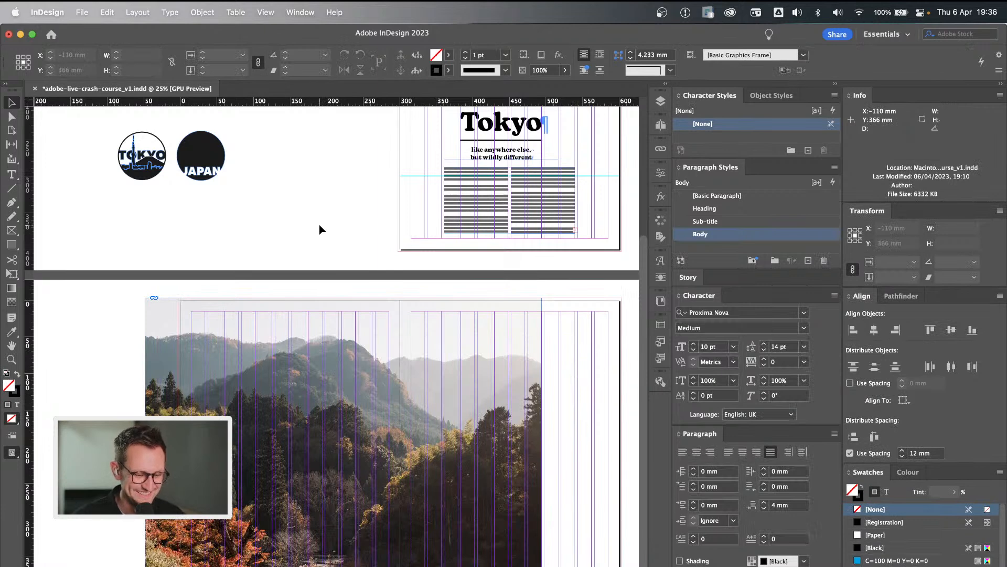
scroll(239, 240, "up", 2)
scroll(237, 240, "up", 1)
left_click(546, 265)
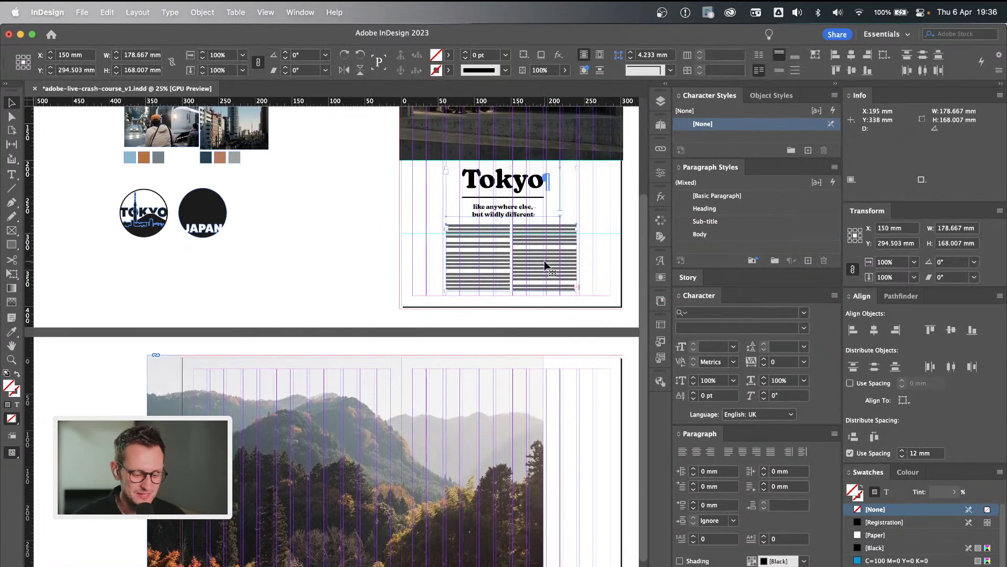
left_click_drag(546, 265, 544, 513)
scroll(543, 513, "down", 1)
left_click(565, 554)
Preview the spread without guides and examine how the copied heading and body copy sit over the photo.
key("w")
scroll(565, 554, "down", 2)
key("super+equal")
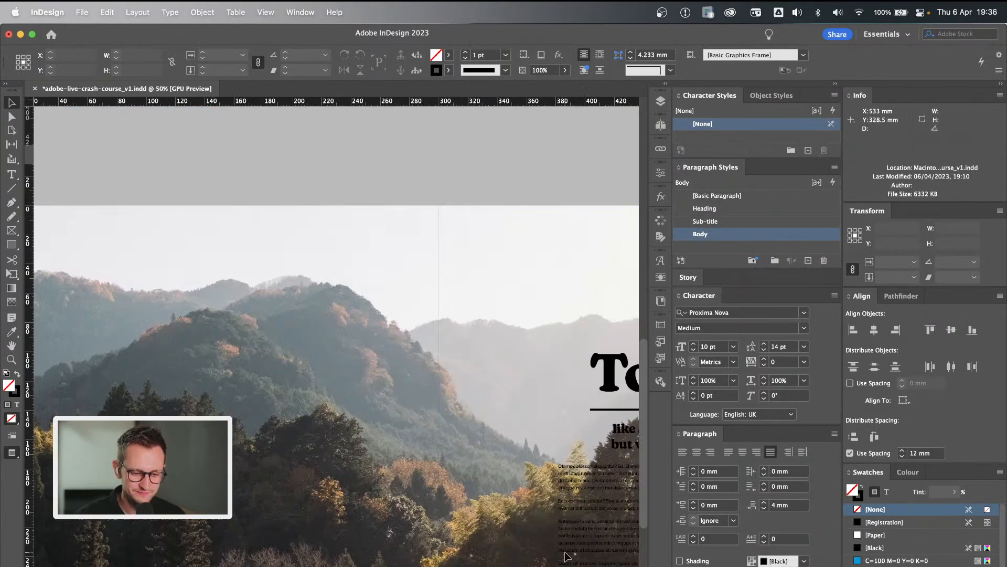
scroll(565, 554, "down", 5)
scroll(565, 553, "right", 4)
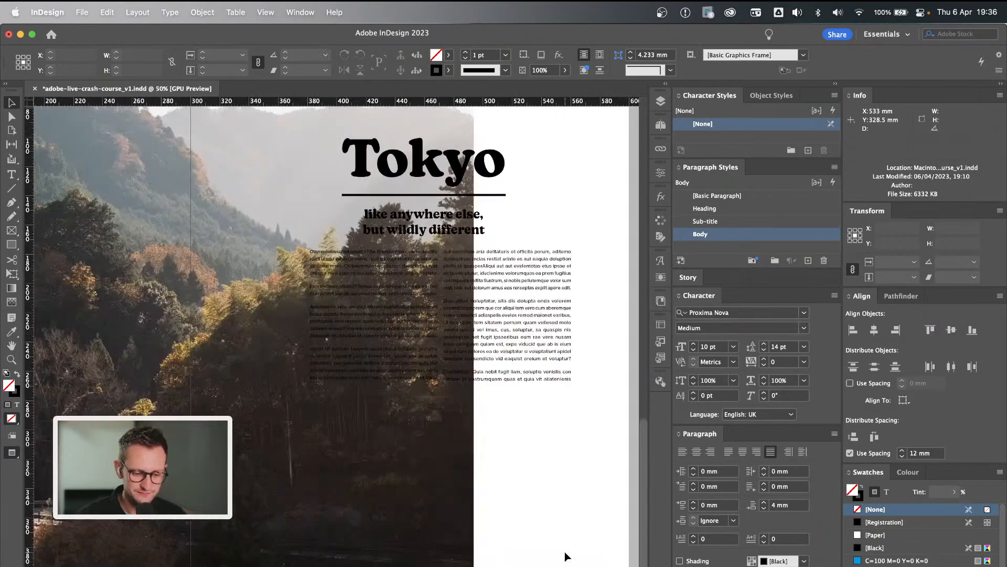
scroll(567, 371, "up", 1)
scroll(567, 371, "right", 1)
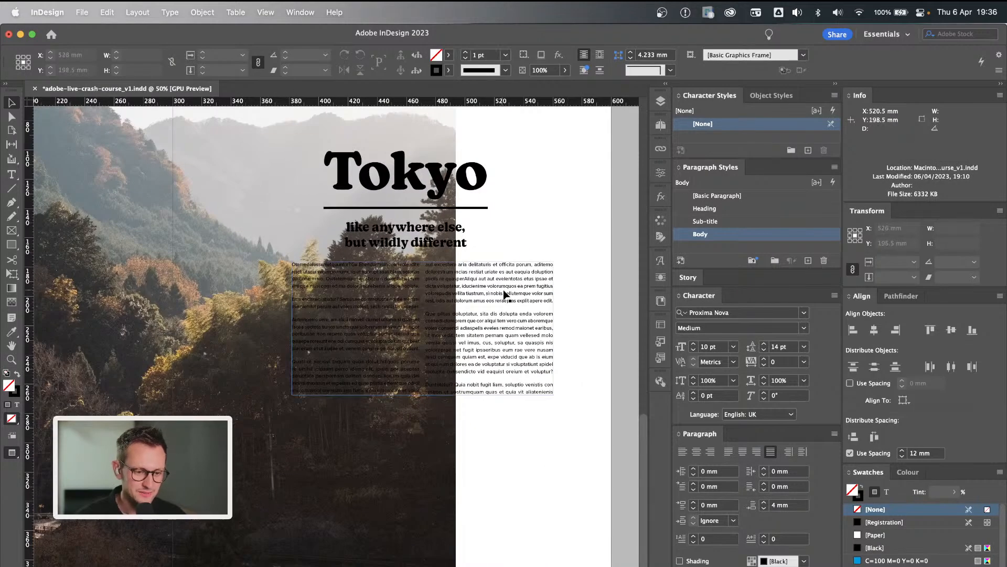
scroll(512, 232, "up", 1)
scroll(512, 232, "left", 1)
key("w")
Move the body copy frame down and left over the dark trees, narrow it to about 133 mm and extend its height.
left_click_drag(502, 352, 442, 455)
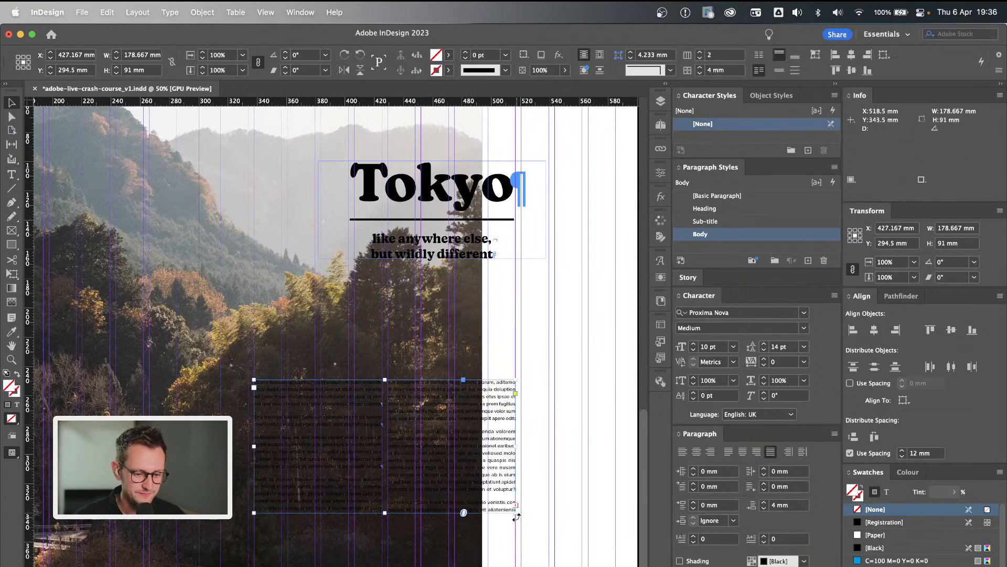
left_click_drag(516, 513, 450, 566)
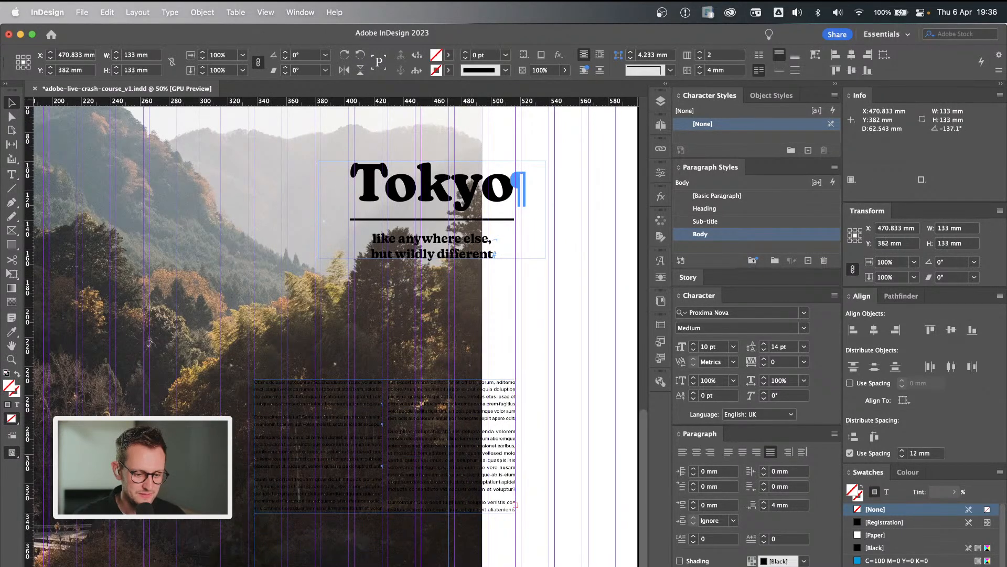
left_click_drag(350, 379, 350, 350)
Move the heading frame down to just above the body copy and narrow it to 133 mm to match.
left_click(528, 275)
left_click_drag(469, 251, 405, 318)
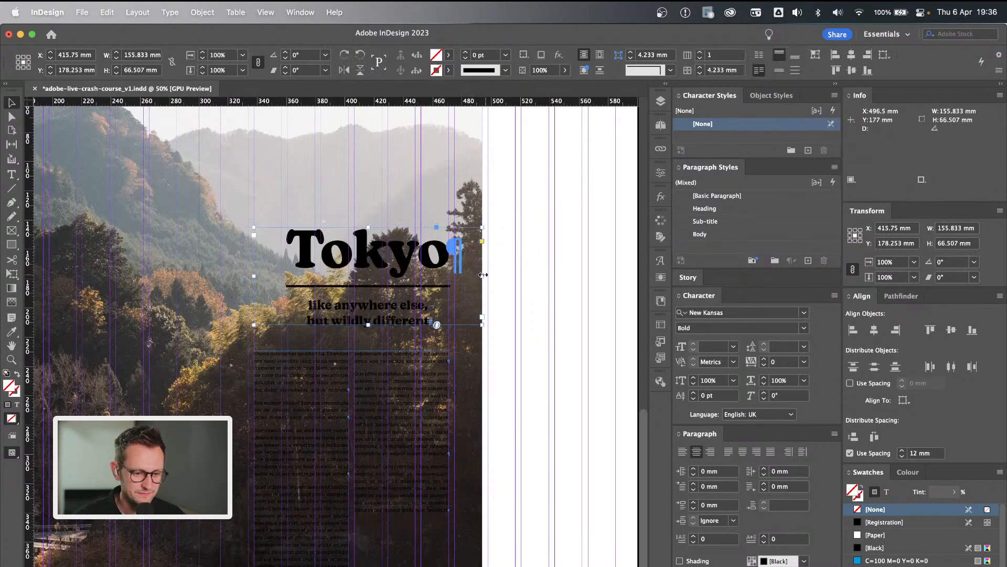
left_click_drag(481, 276, 449, 277)
Replace the "Tokyo" heading with "Okutama" on its own line and apply the Heading paragraph style to it.
key("t")
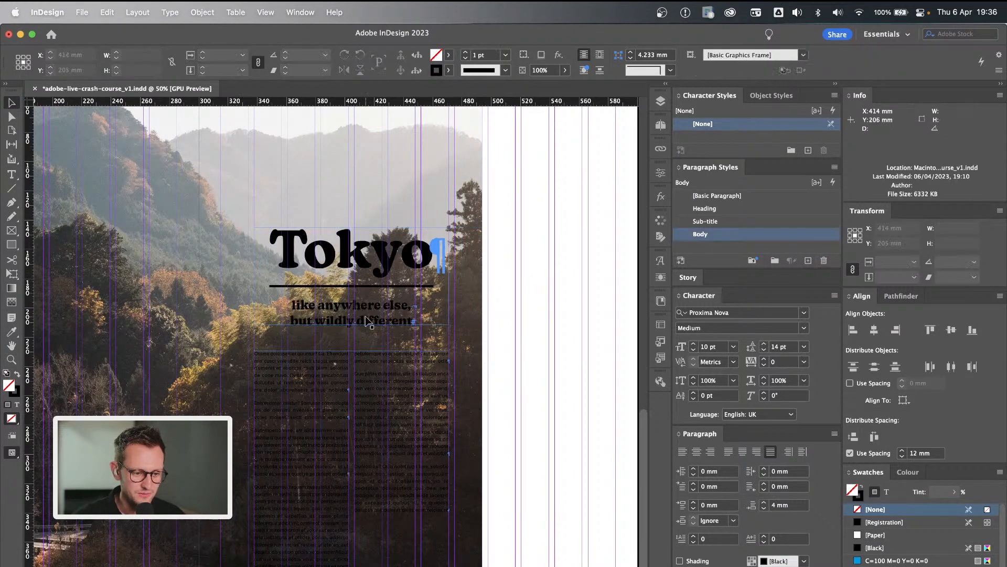
left_click(372, 253)
triple_click(373, 253)
type("Okutama")
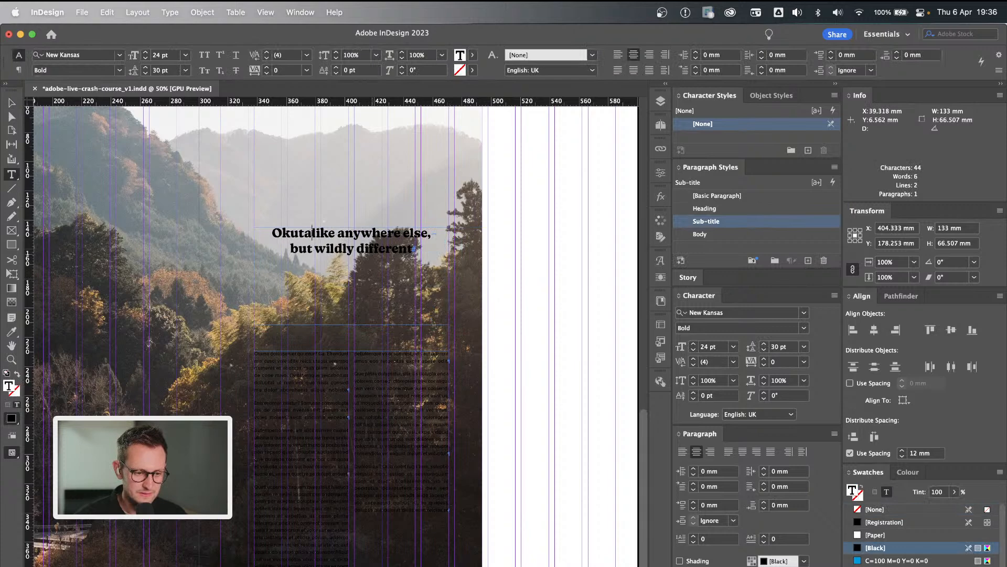
key("Return")
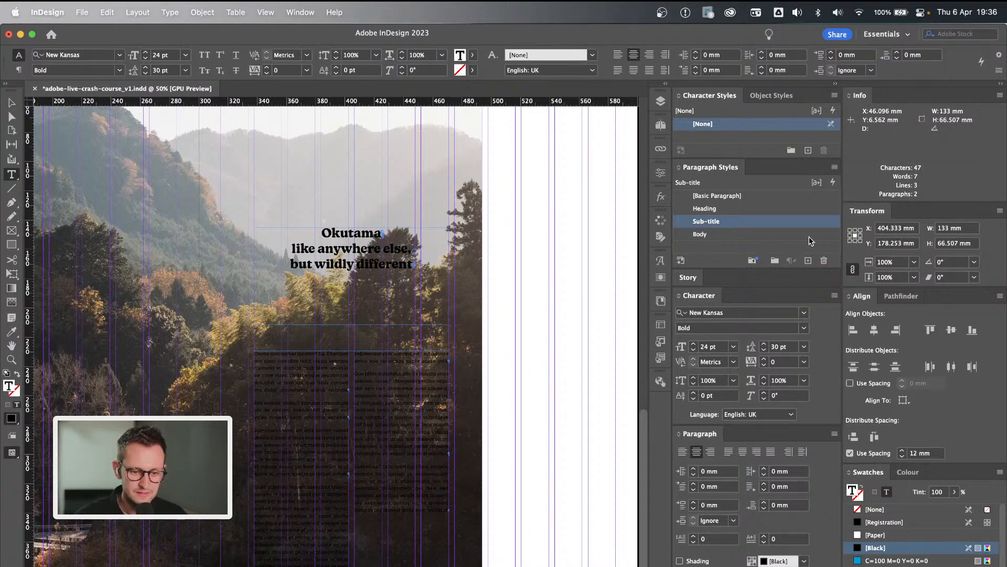
left_click(732, 209)
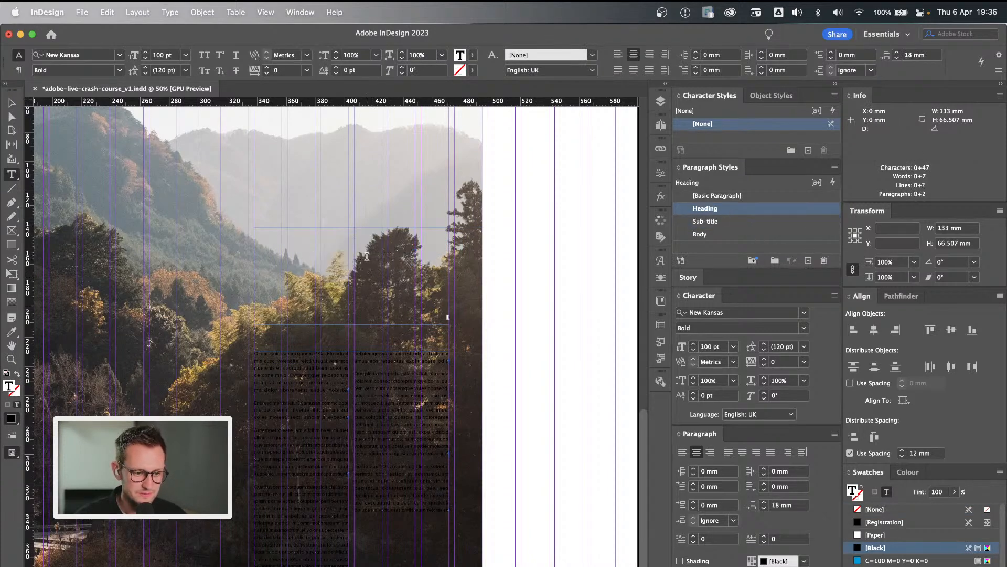
left_click(533, 273)
key("Escape")
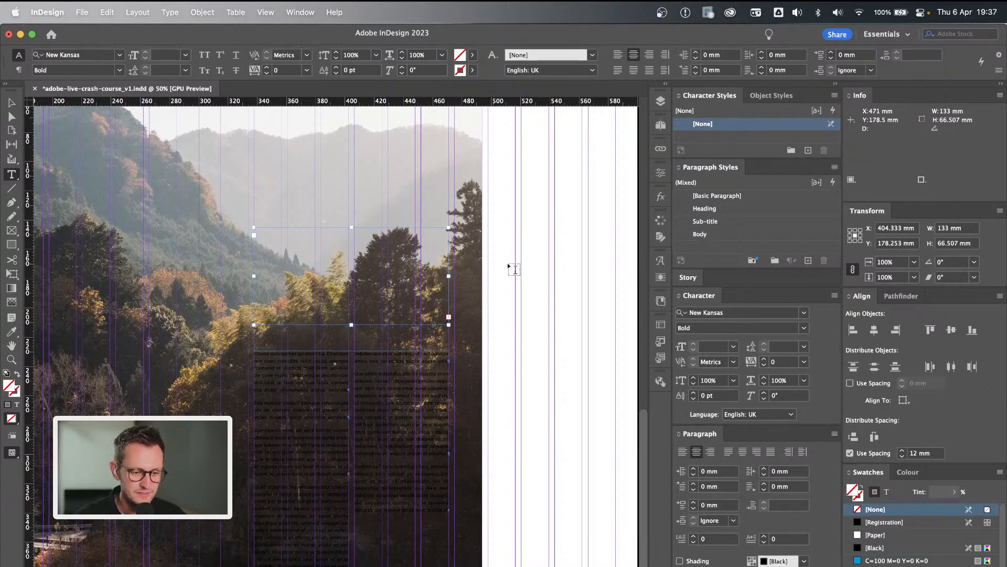
Set the Heading paragraph style's font size to 90 pt and apply the style change.
left_click(545, 284, "super")
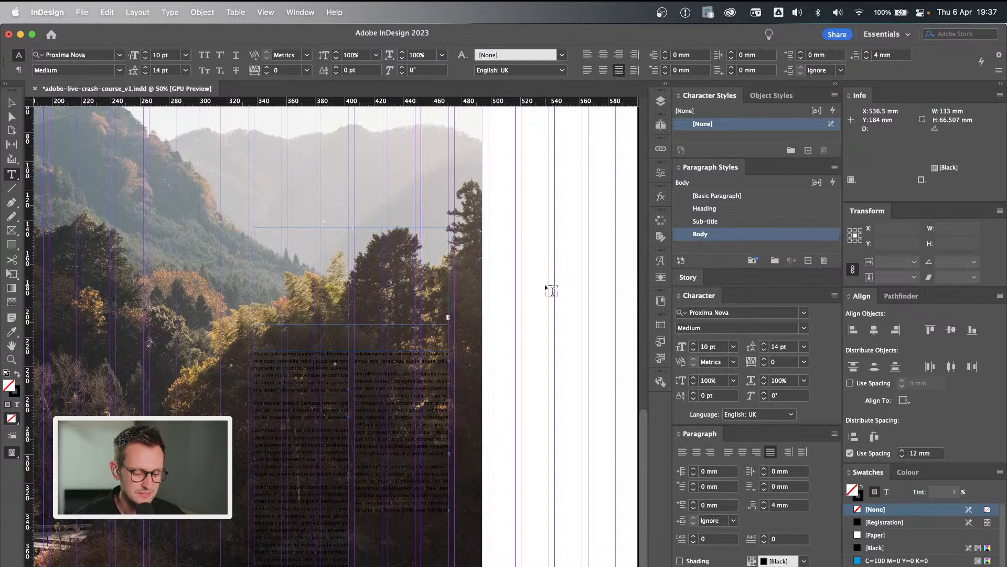
key("v")
double_click(742, 209)
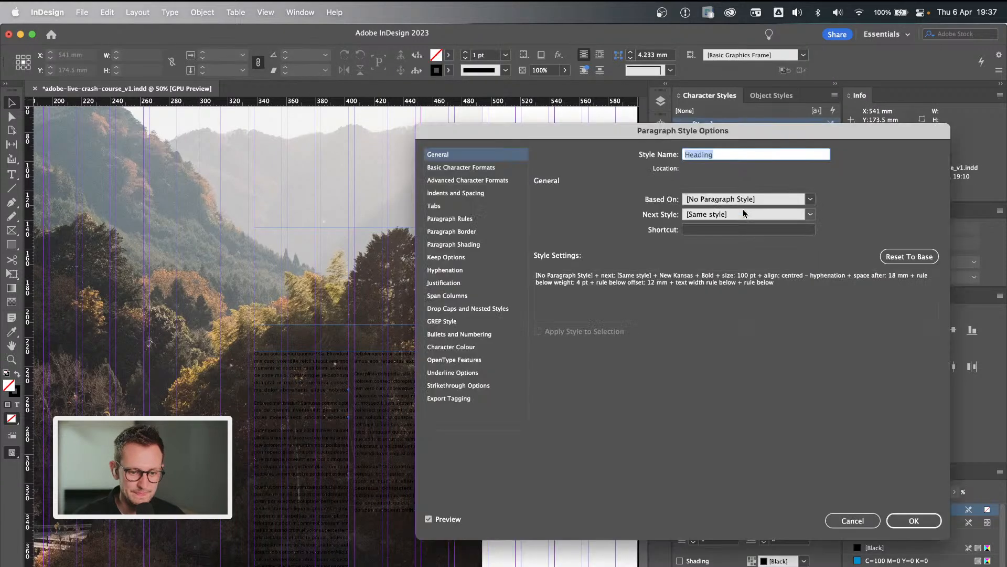
left_click(465, 168)
double_click(602, 235)
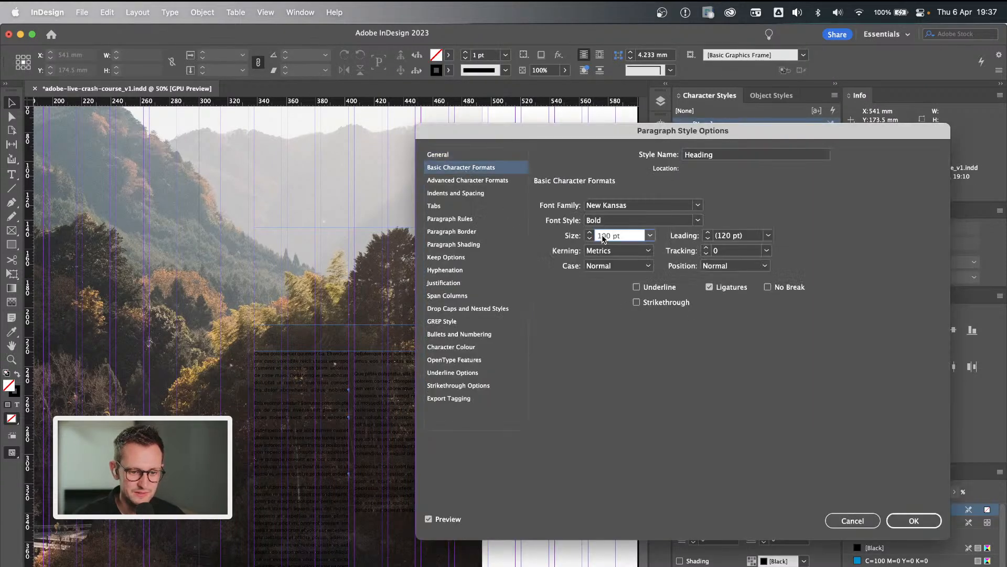
type("90")
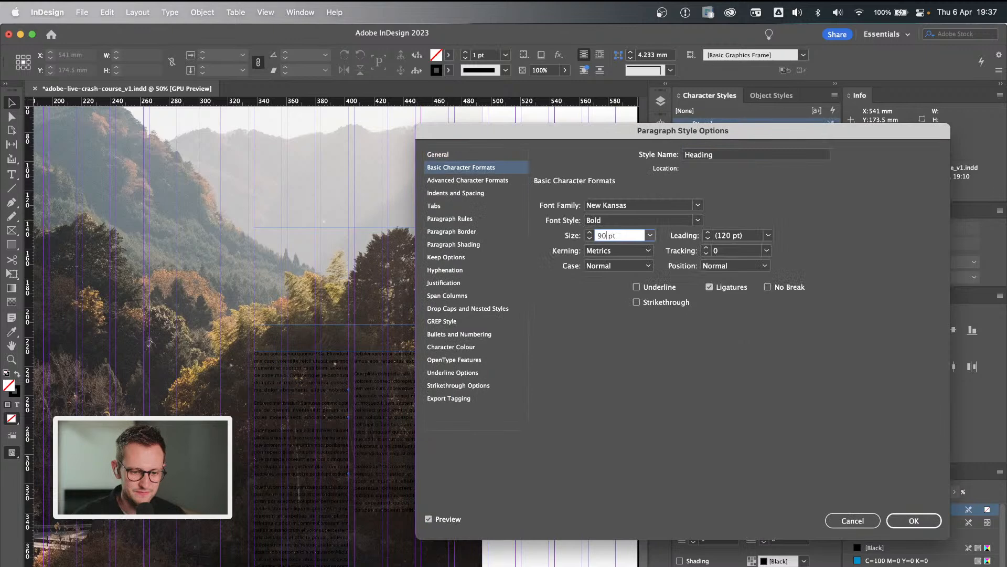
left_click(912, 520)
Enlarge the Okutama heading frame to 96 mm high and about 197 mm wide.
left_click(371, 275)
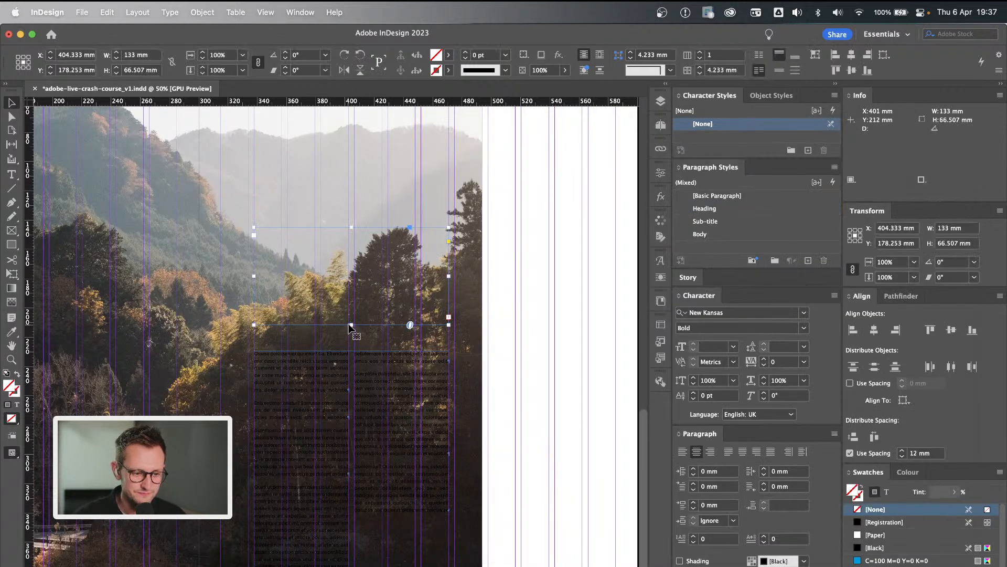
left_click_drag(352, 325, 352, 367)
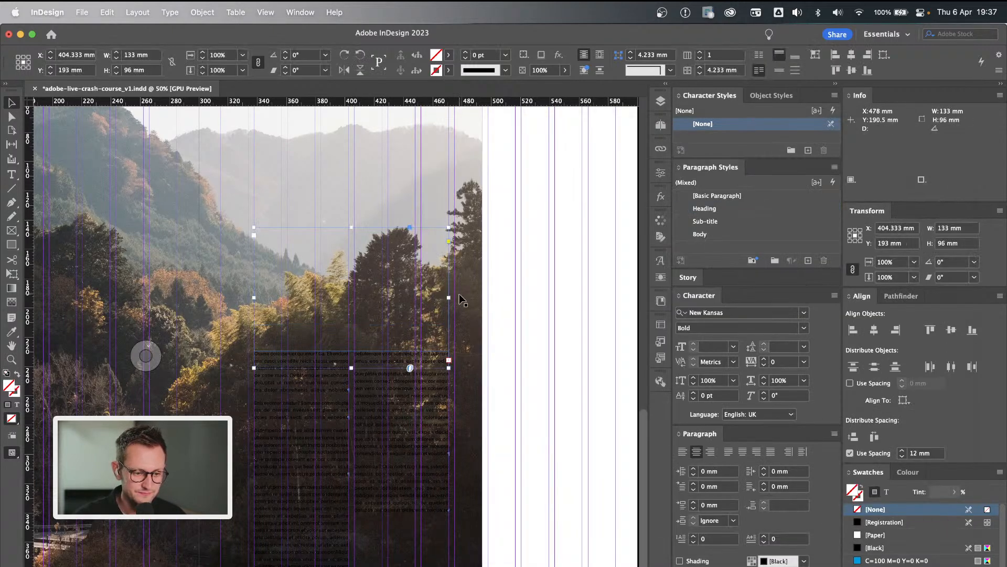
left_click_drag(449, 297, 543, 304)
Replace the sub-title text under the Okutama heading with "nature in Tokyo".
double_click(402, 310)
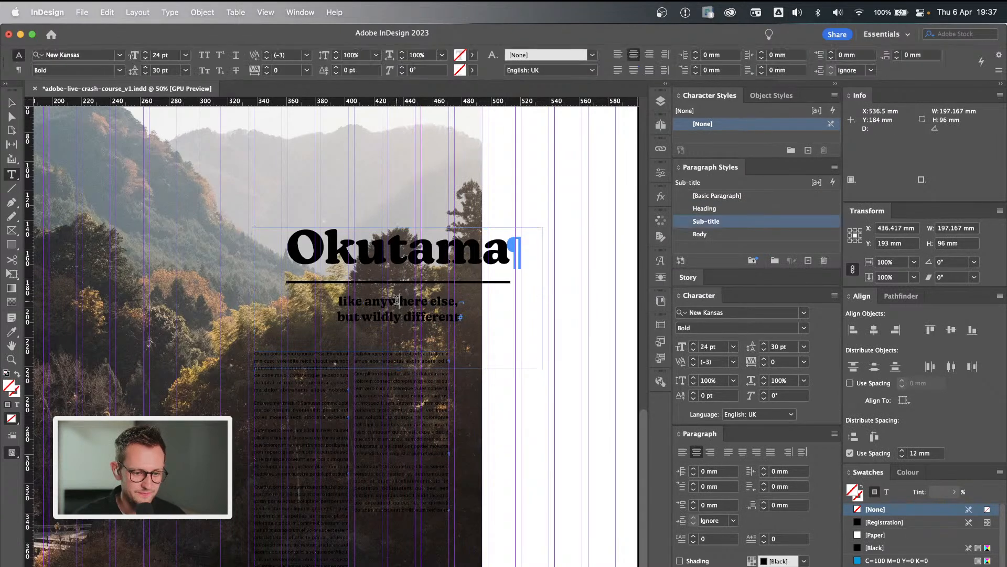
left_click_drag(461, 317, 304, 308)
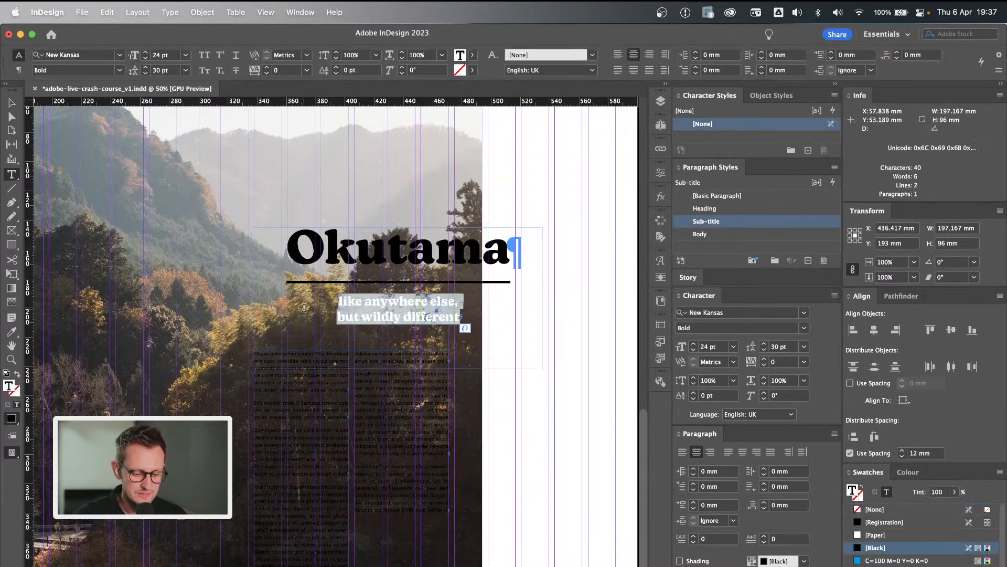
type("nature in Tokyo")
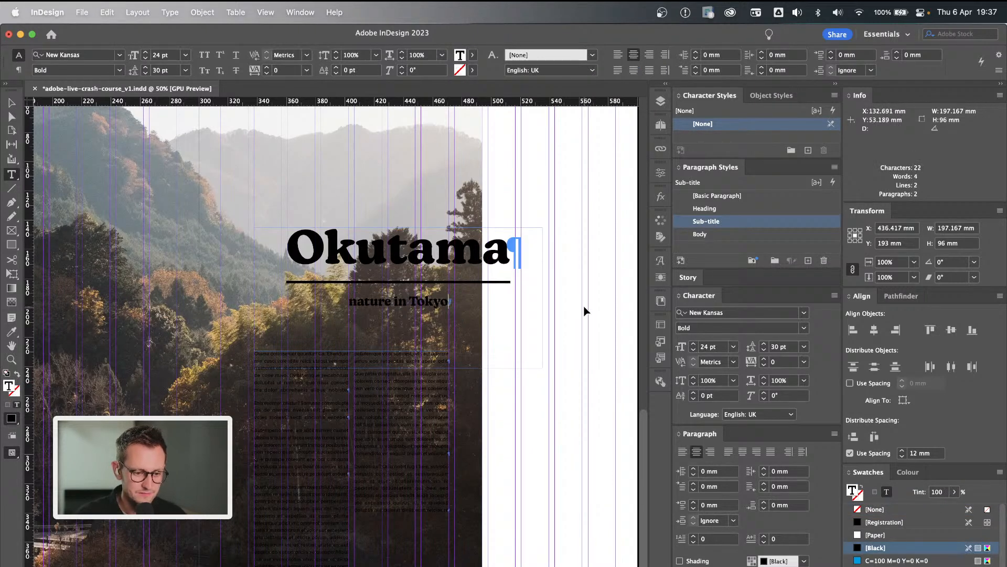
key("Escape")
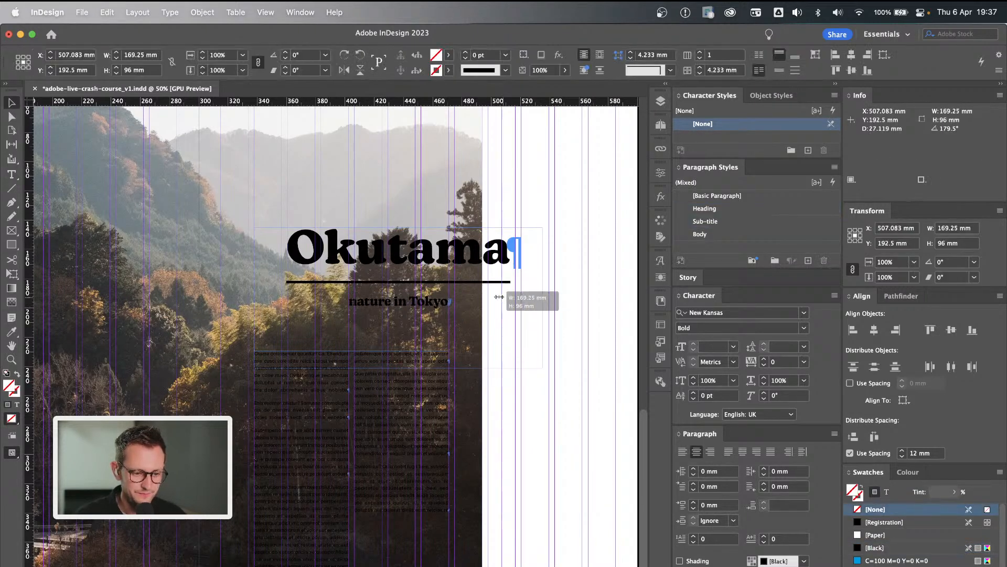
Narrow the Okutama heading frame and shift the landscape photo right to a centre X of about 245.66 mm.
double_click(541, 296)
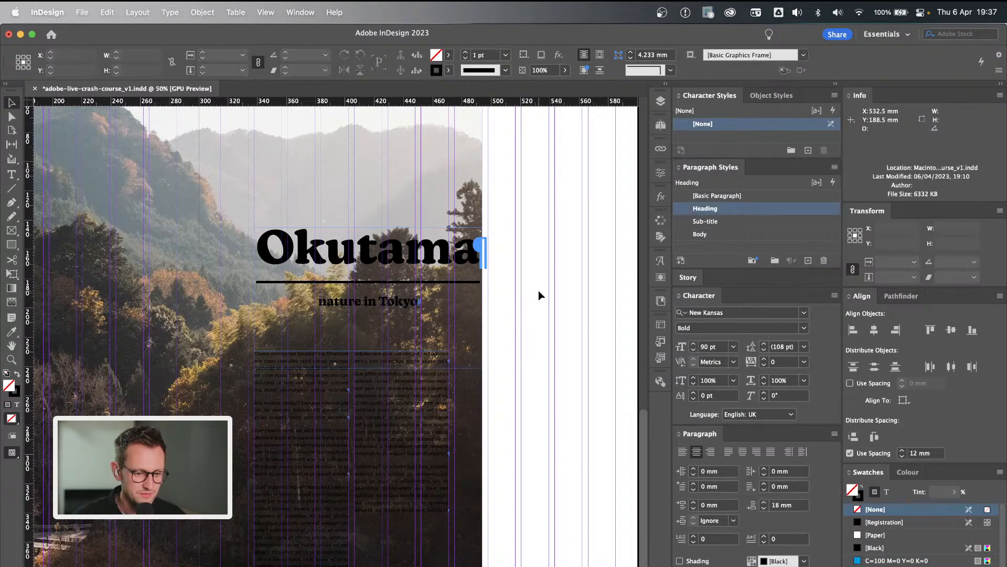
left_click(425, 172)
left_click_drag(441, 181, 476, 181)
scroll(548, 222, "left", 2)
key("super+minus")
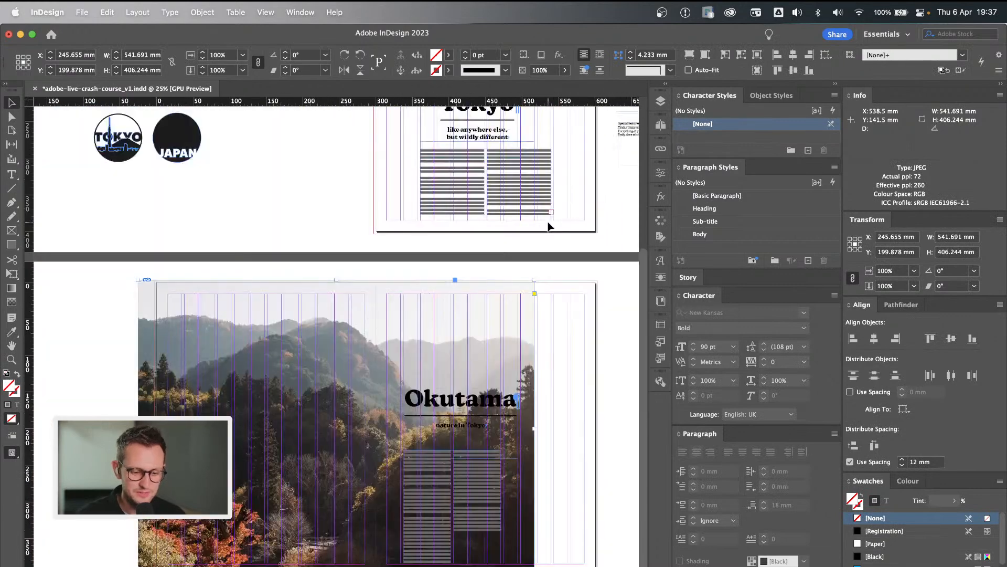
Preview the Okutama spread without guides and frame edges, and examine how the heading, sub-title and body copy read over the photo.
left_click(112, 316)
key("w")
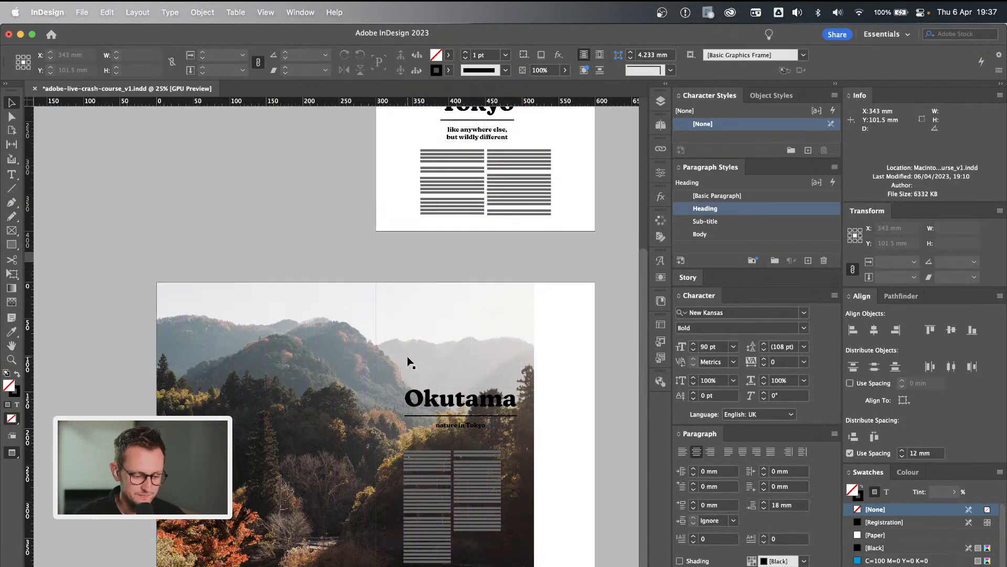
key("super+equal")
scroll(541, 387, "down", 5)
scroll(541, 387, "right", 3)
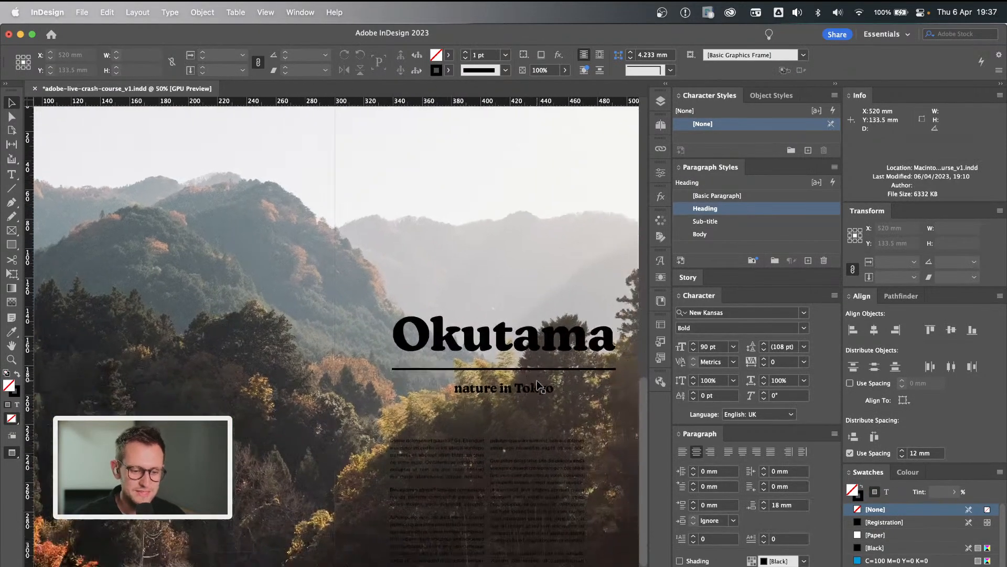
scroll(581, 353, "down", 2)
scroll(581, 353, "right", 1)
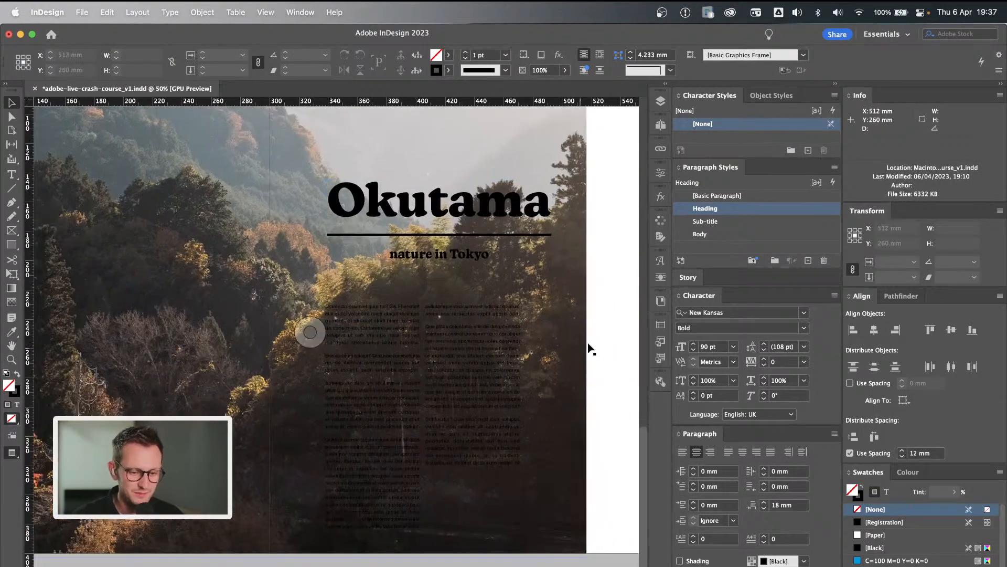
left_click(609, 336)
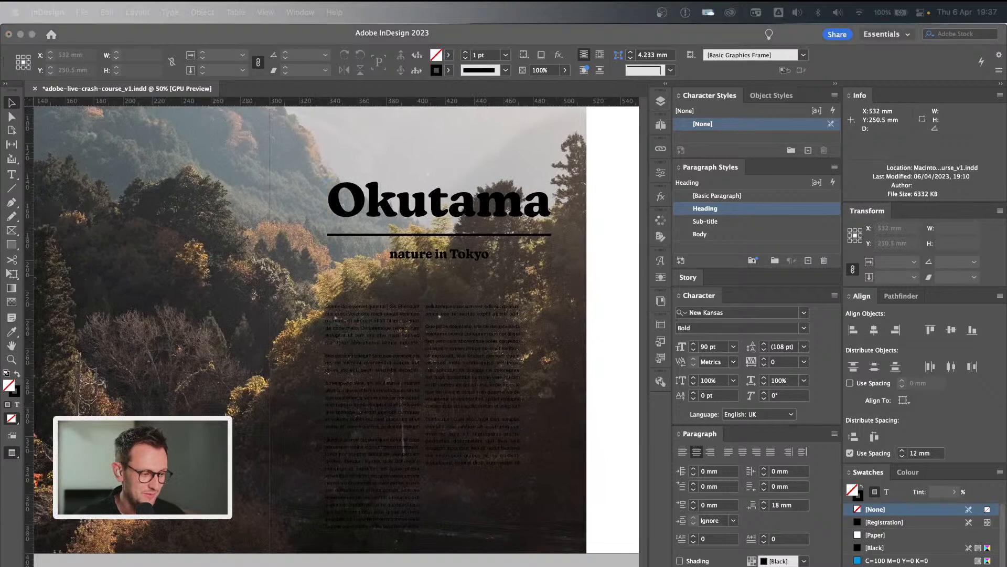
left_click(622, 341)
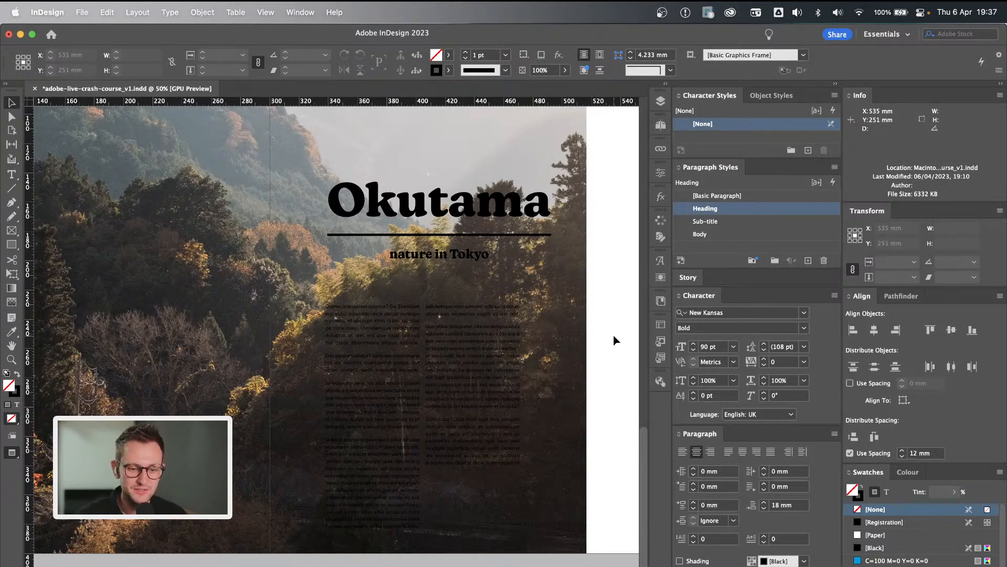
Select the two-column Okutama body text frame and make more room for the character styles list.
left_click(446, 336)
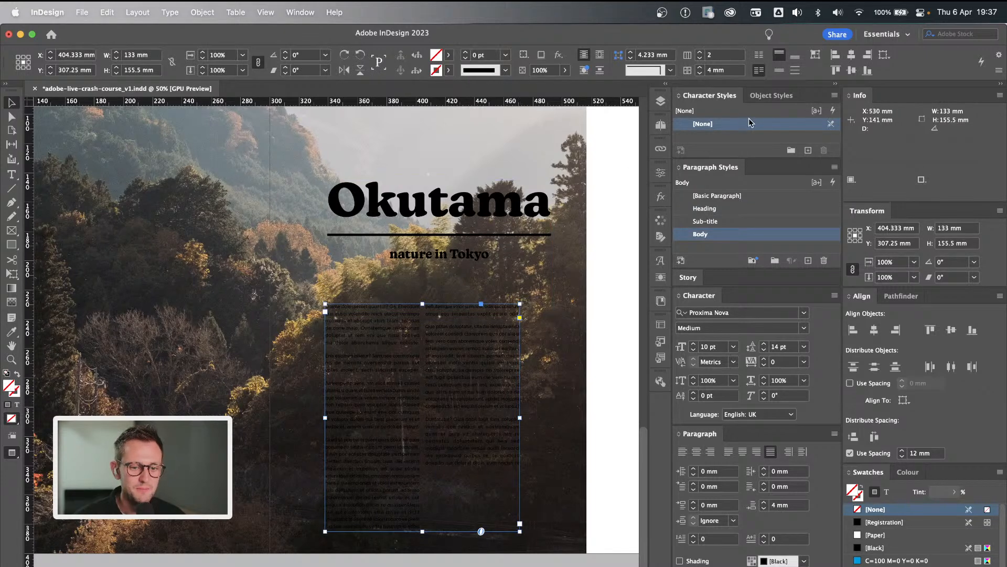
left_click_drag(771, 159, 772, 172)
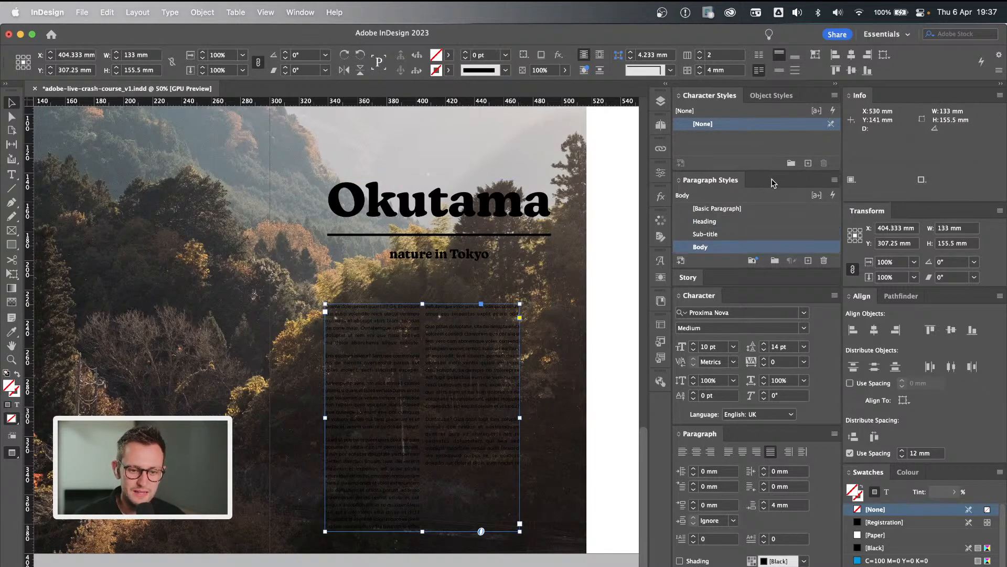
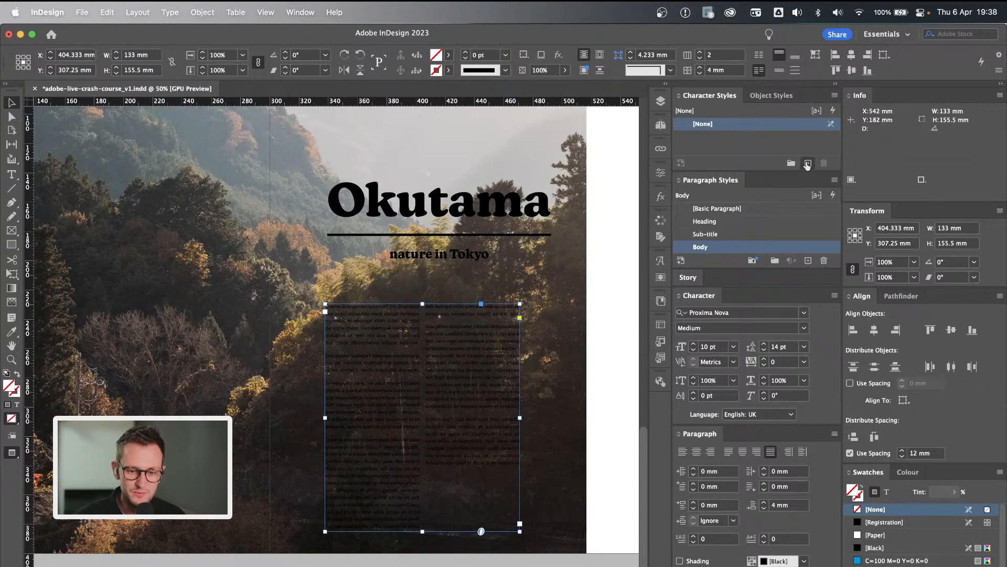
Create a new character style named "Light Text" with no text frame selected.
left_click(807, 164)
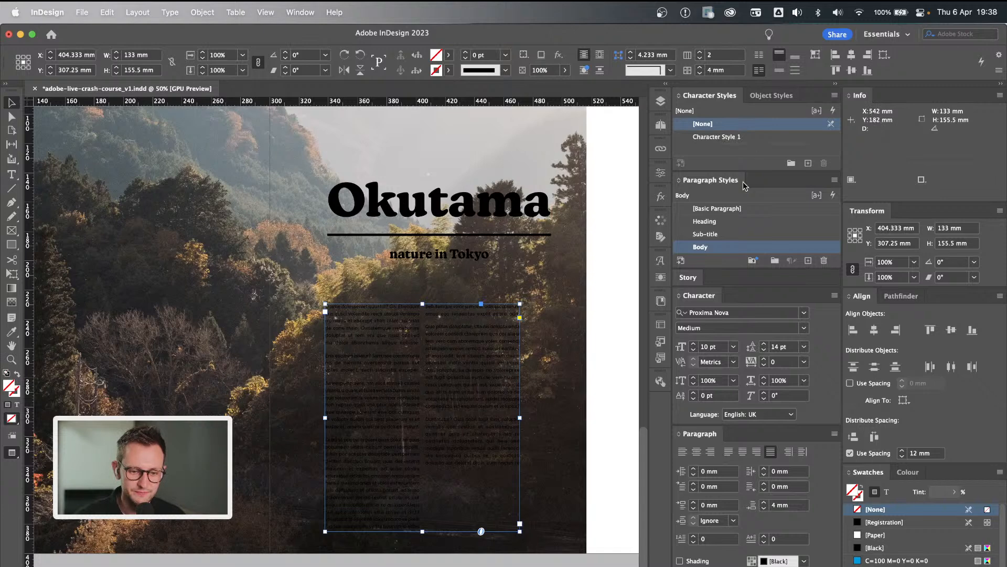
left_click(618, 247)
double_click(734, 137)
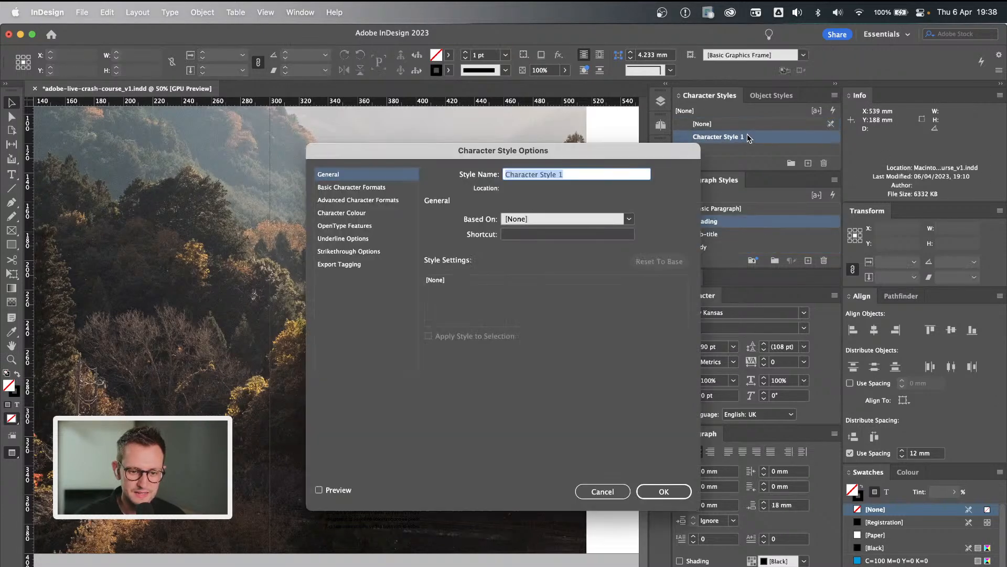
type("Light Text")
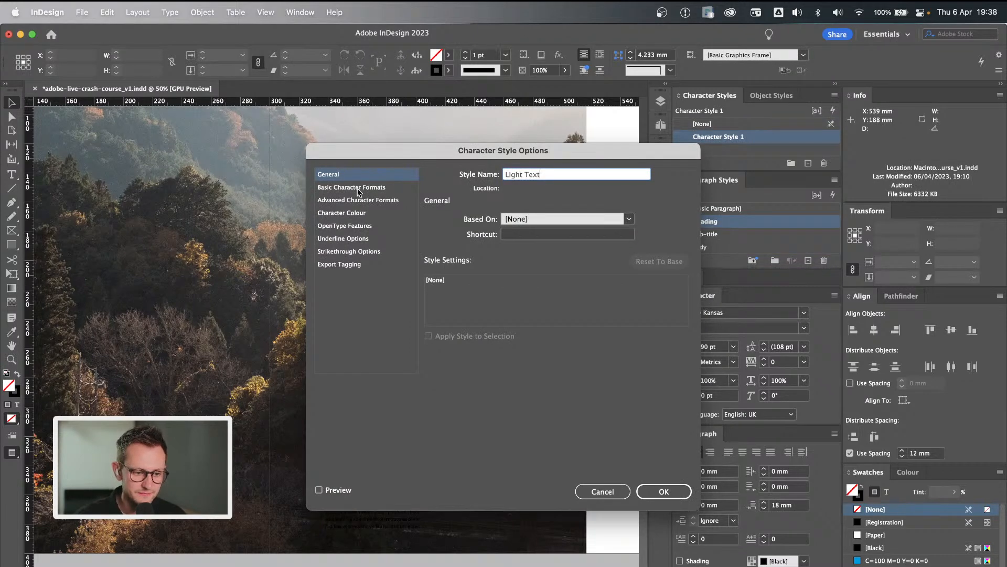
Set the Light Text style's character colour to [Paper], leave its basic character formats blank, and save the style.
left_click(358, 188)
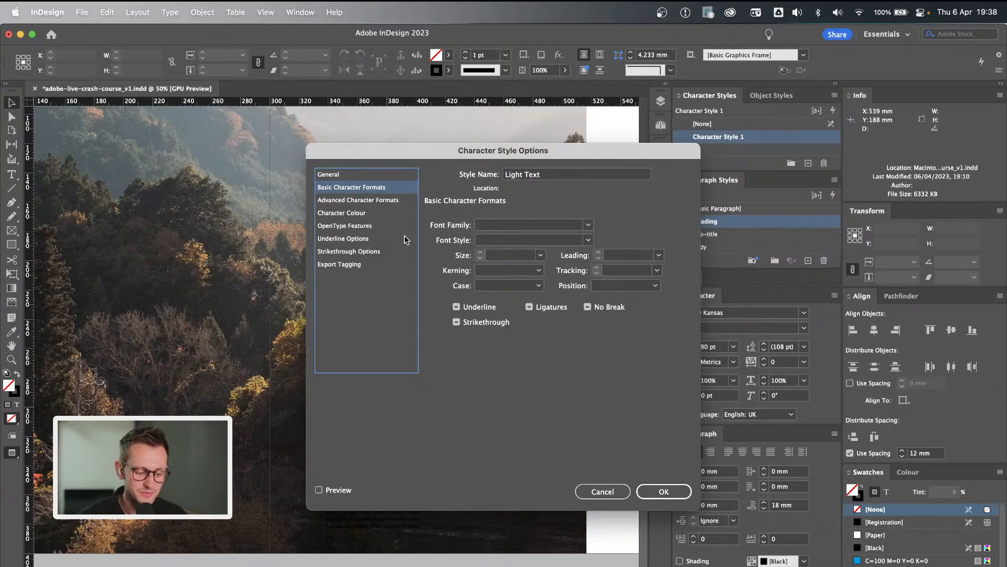
key("super+Tab")
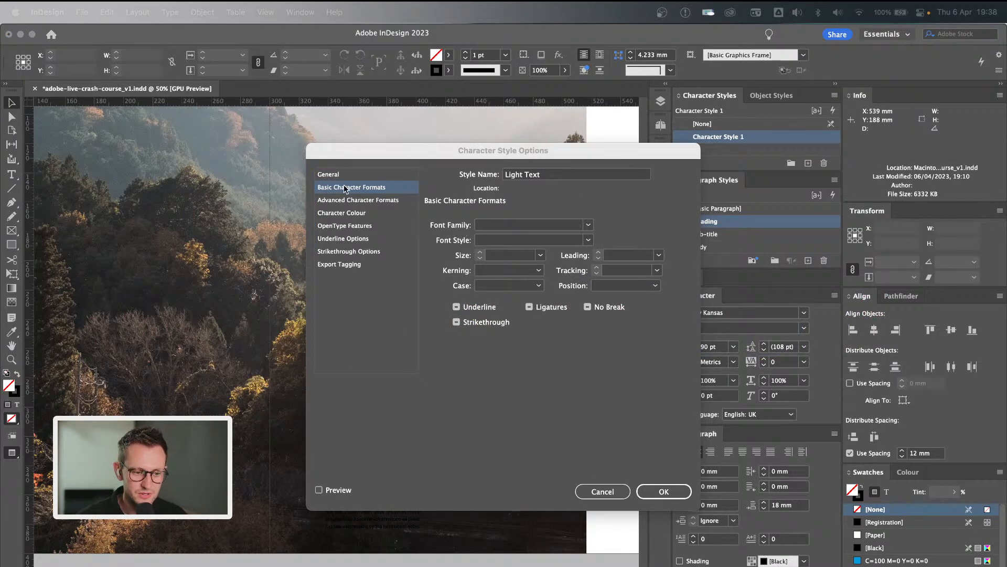
left_click(348, 216)
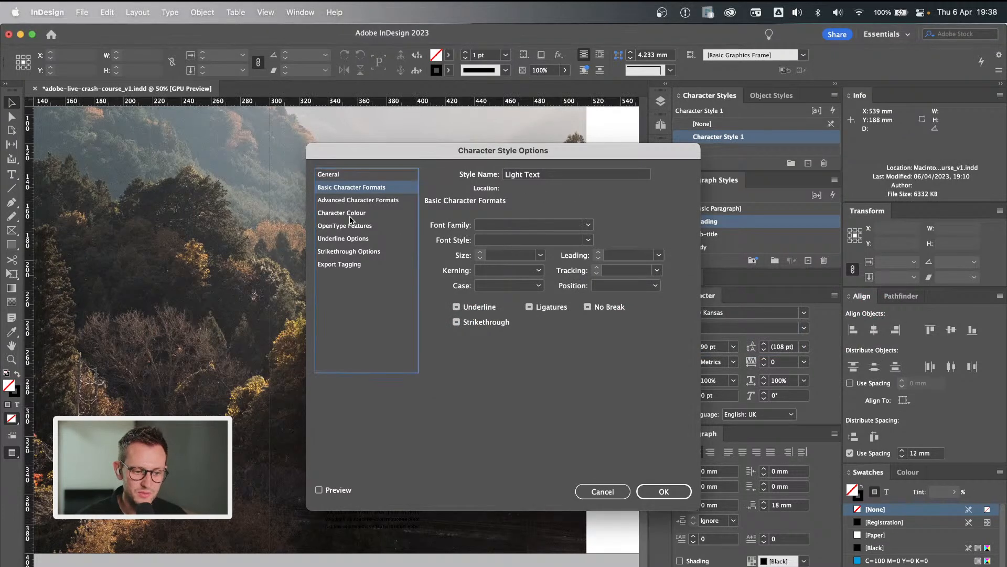
left_click(349, 216)
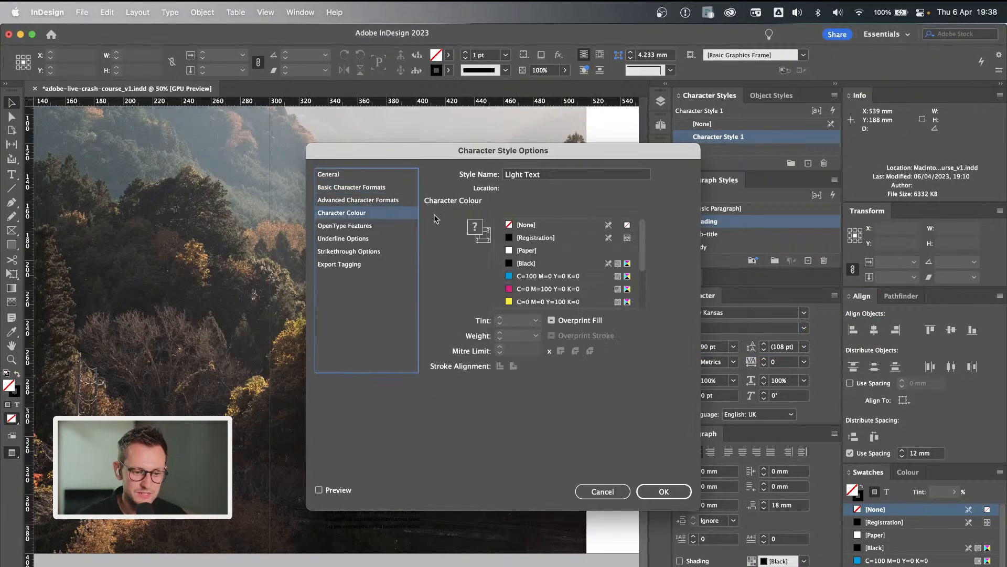
left_click(512, 252)
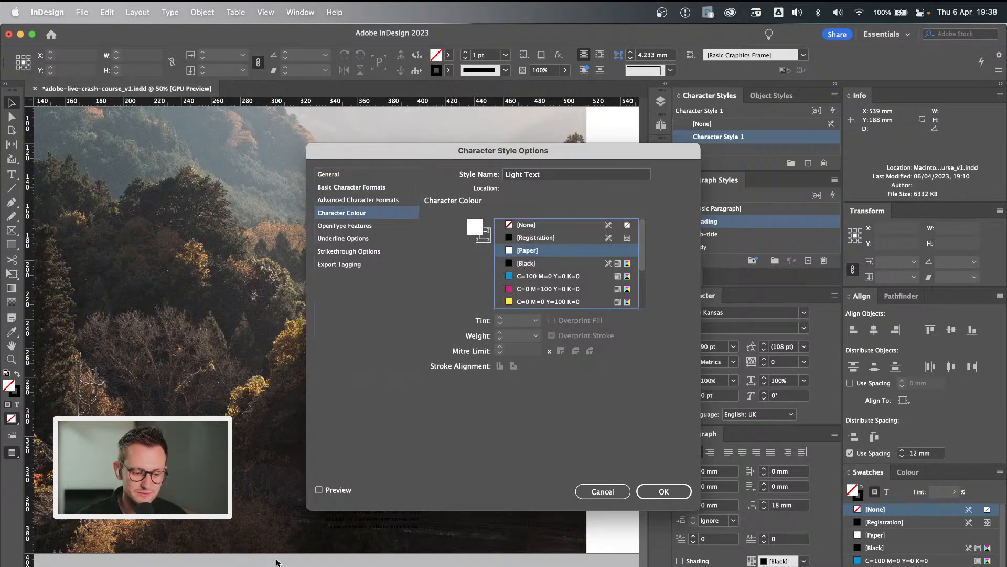
left_click(327, 495)
left_click(652, 490)
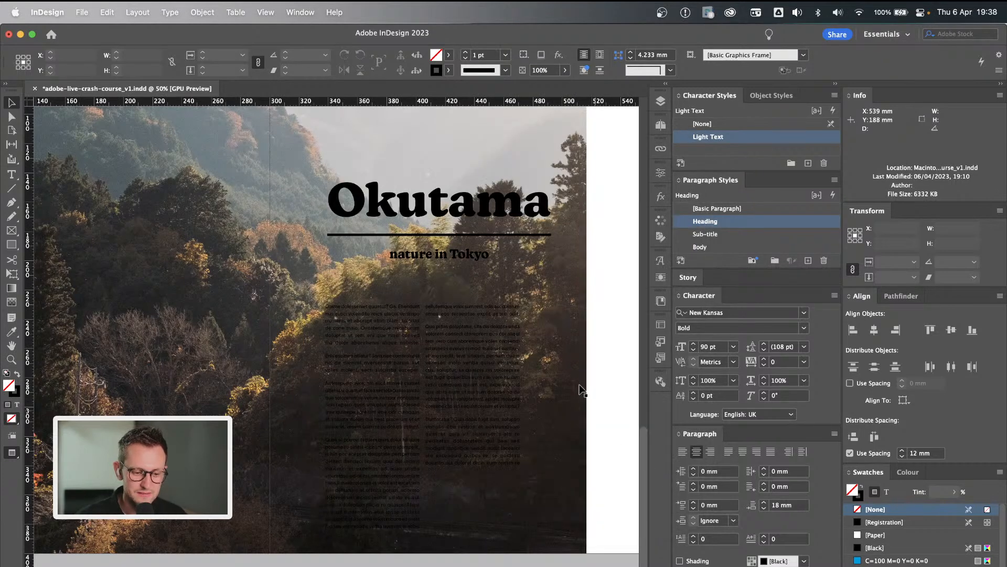
Apply the Light Text character style to the words "Ovitatemque reicab" in the first Okutama body paragraph.
left_click(472, 349)
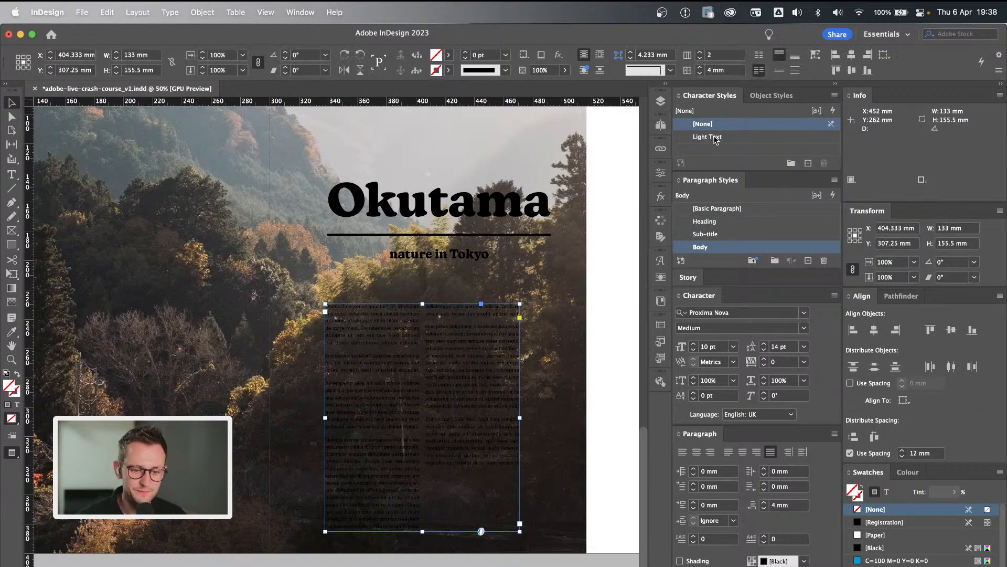
double_click(383, 344)
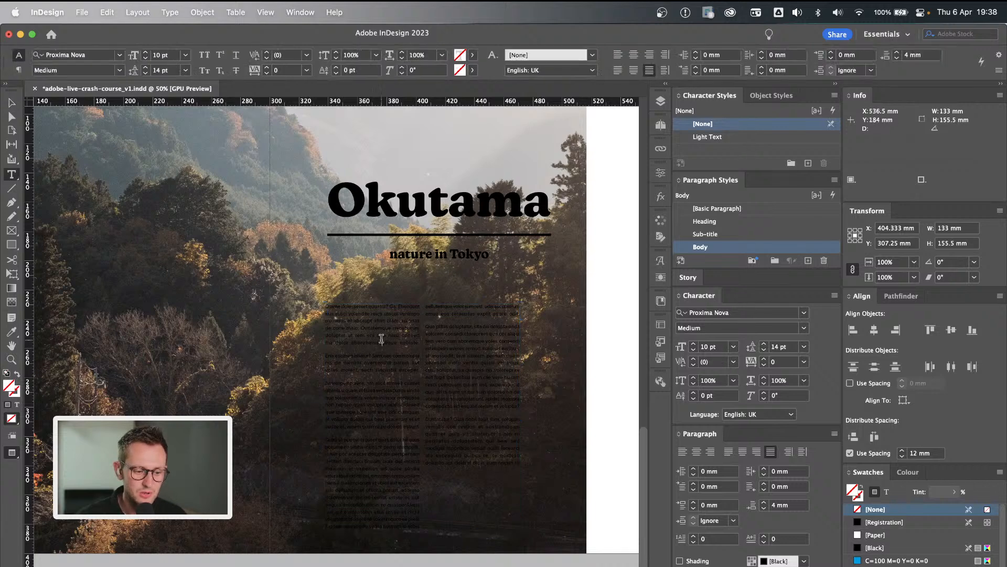
left_click_drag(362, 328, 409, 327)
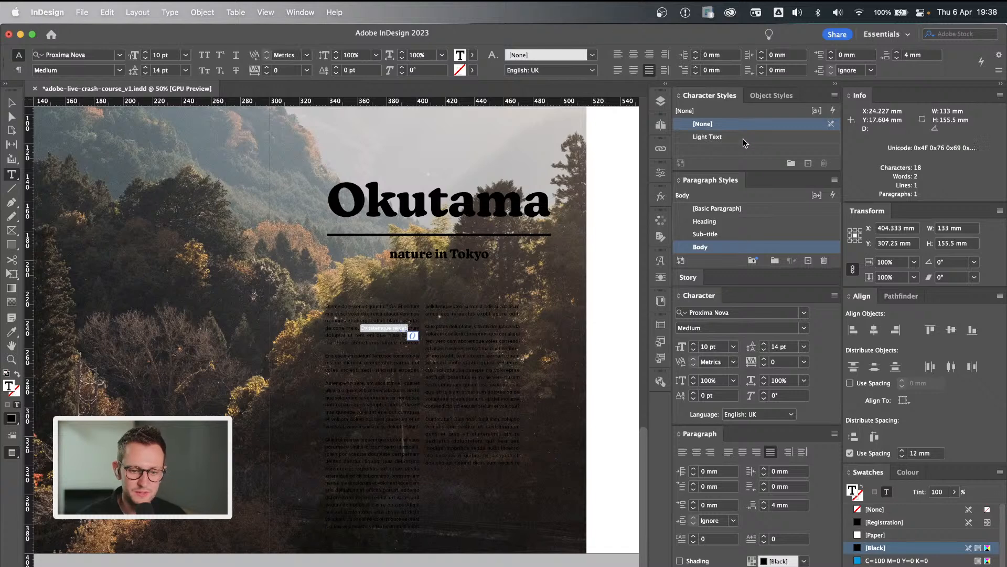
left_click(741, 137)
left_click(408, 363)
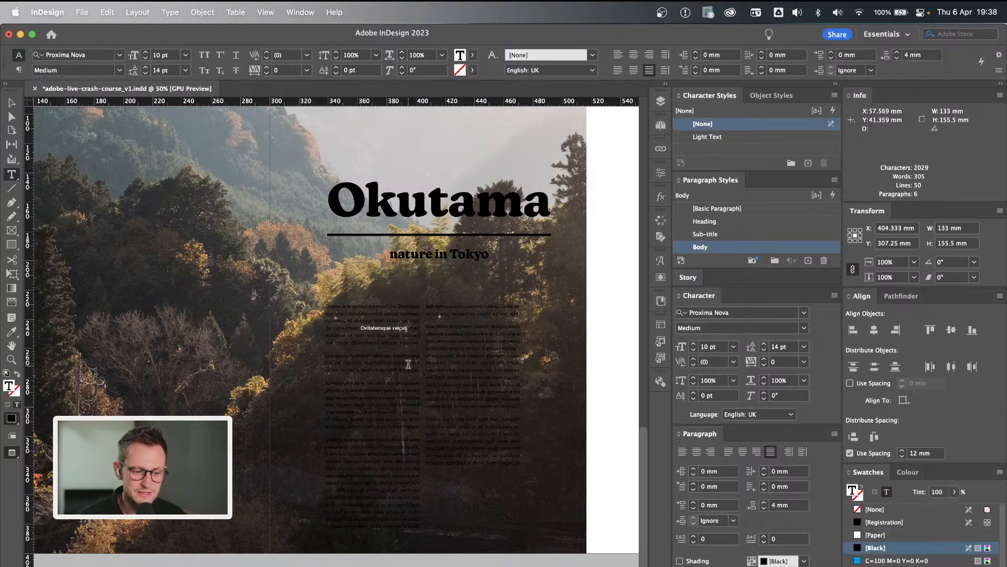
left_click(623, 328, "super")
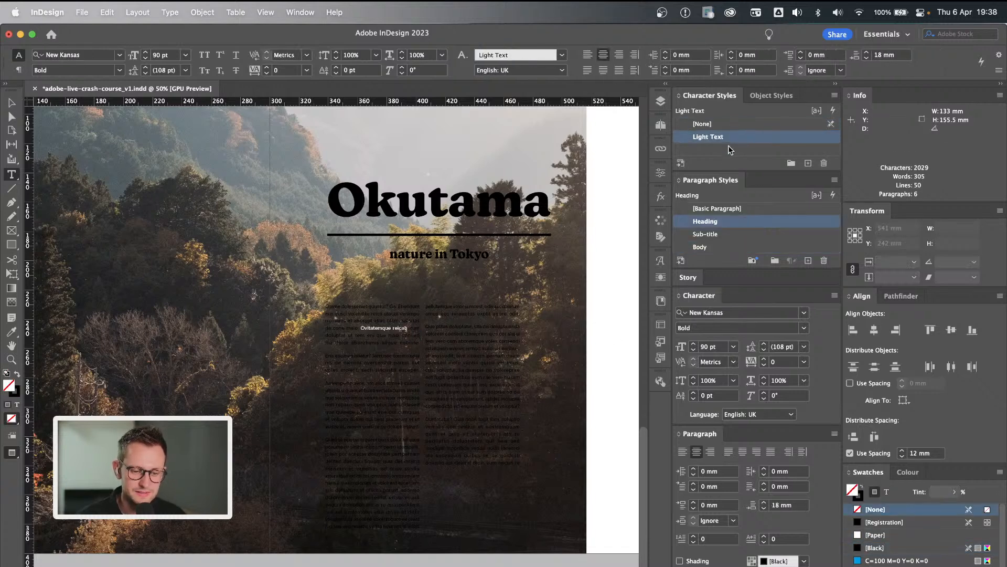
Try the Sub-title paragraph style on the Okutama body text around the light words and undo it.
left_click(369, 338)
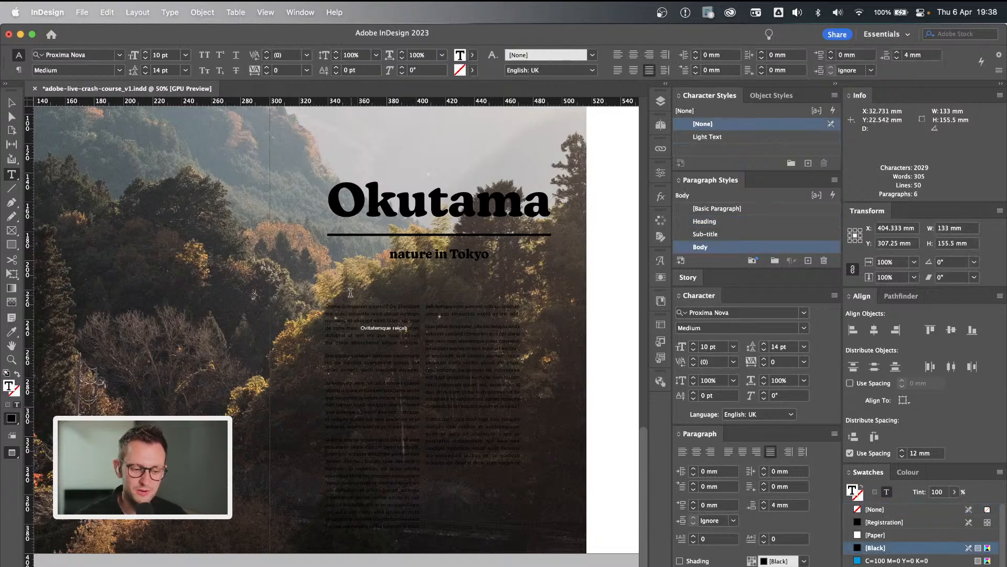
left_click(743, 236)
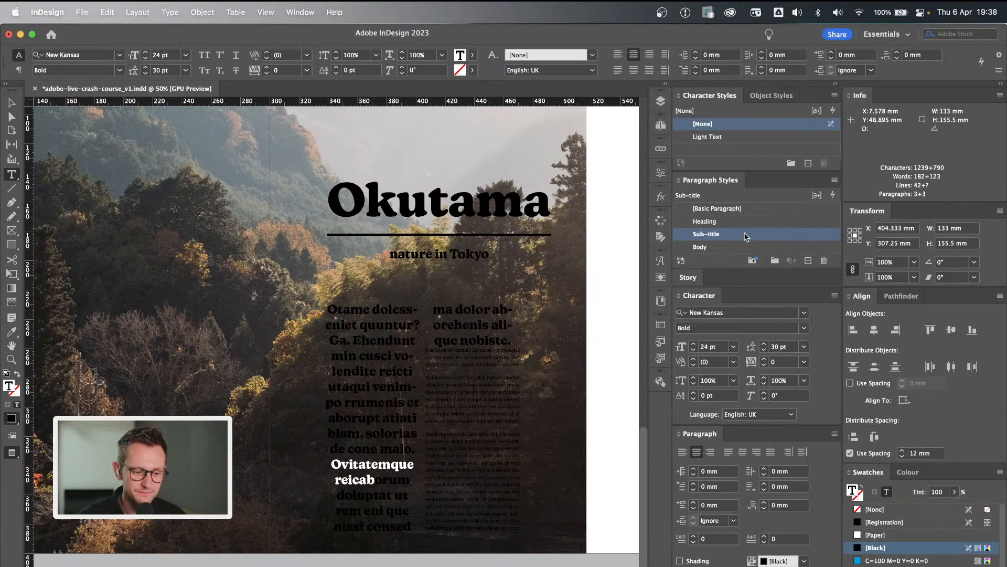
key("super+z")
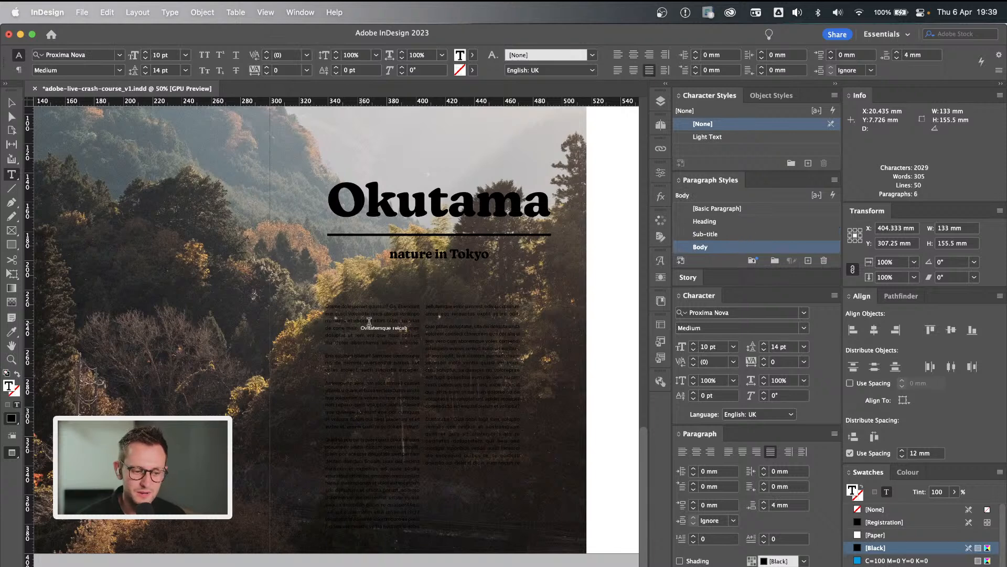
Apply the Light Text character style to all of the Okutama body copy.
left_click_drag(360, 329, 403, 324)
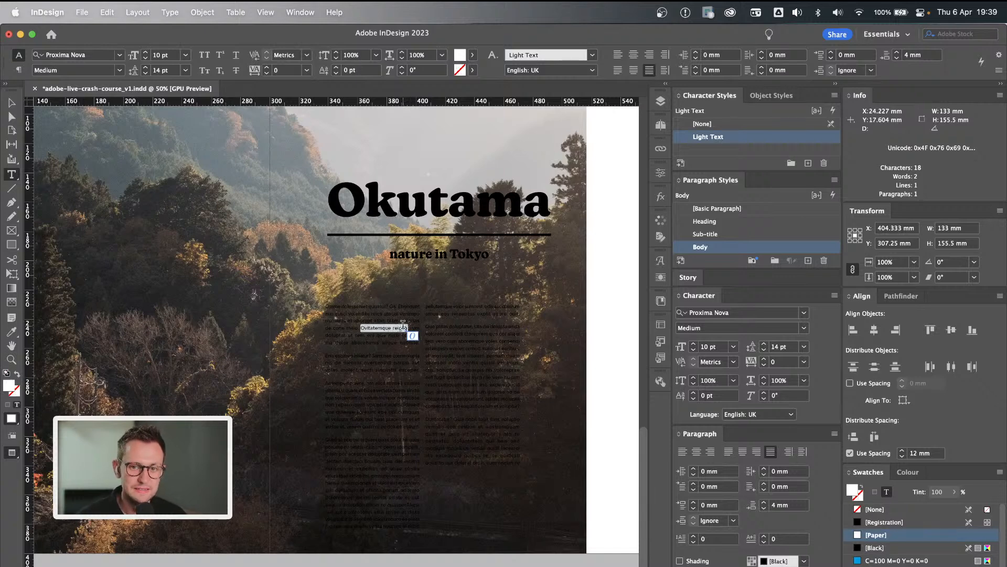
key("super+a")
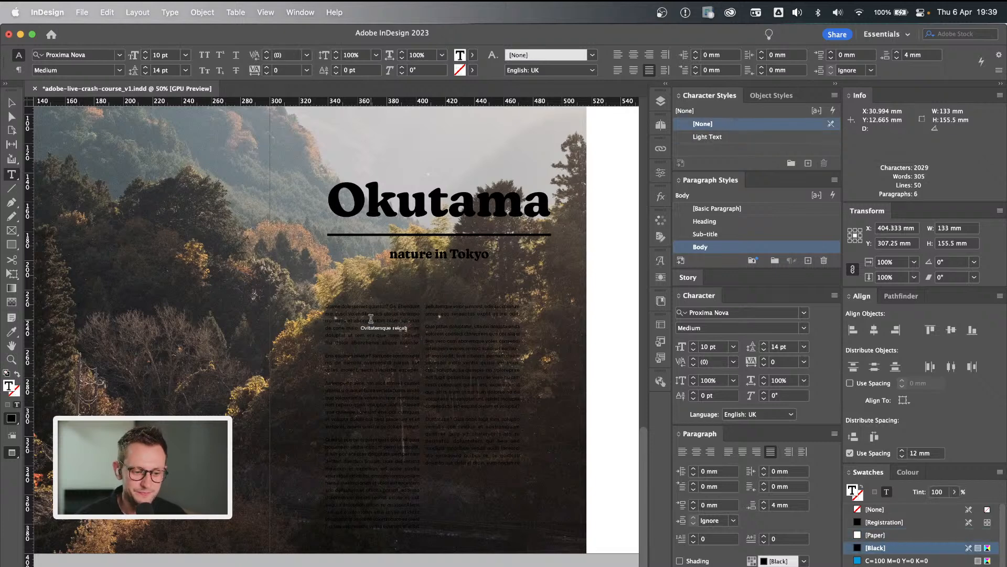
left_click(708, 137)
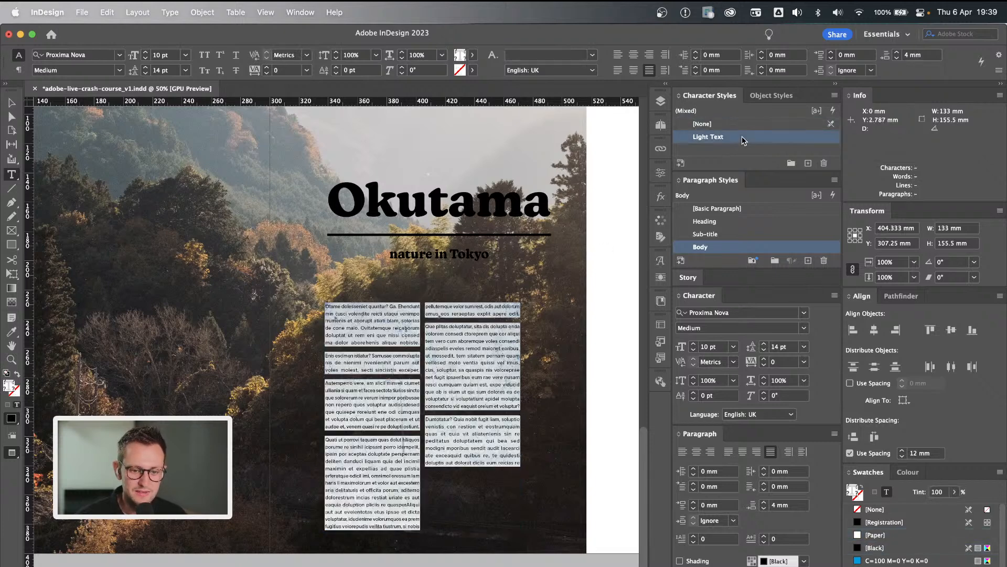
left_click(465, 318, "super")
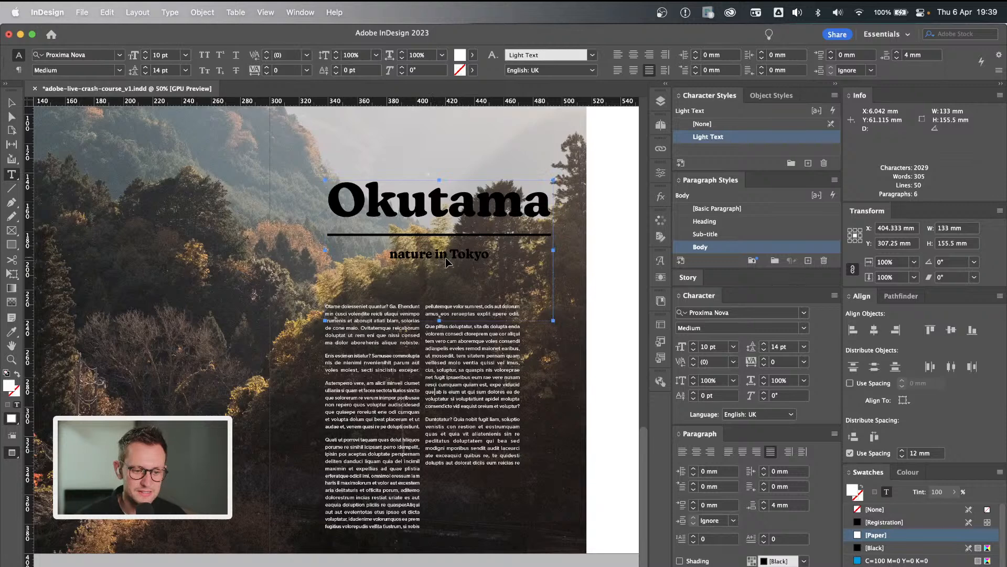
Apply the Light Text style to the Okutama heading frame, including its sub-title, and check the spread with the selection cleared.
left_click(736, 138)
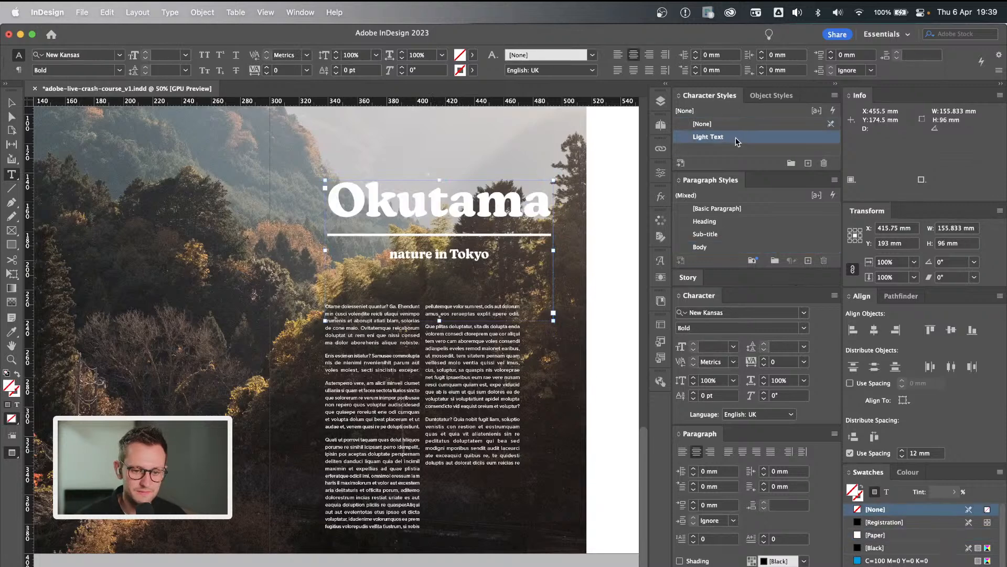
left_click(625, 270, "super")
key("v")
key("w")
key("w")
Examine the light heading, rule, sub-title and body copy over the Okutama photo, and compare them with the Tokyo page's dark text.
scroll(581, 227, "up", 1)
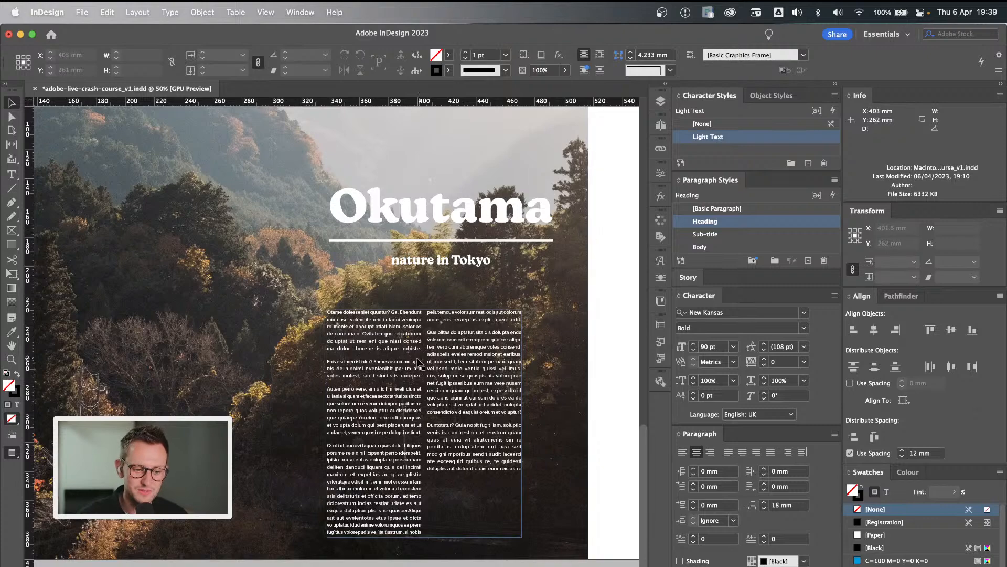
scroll(585, 253, "up", 2)
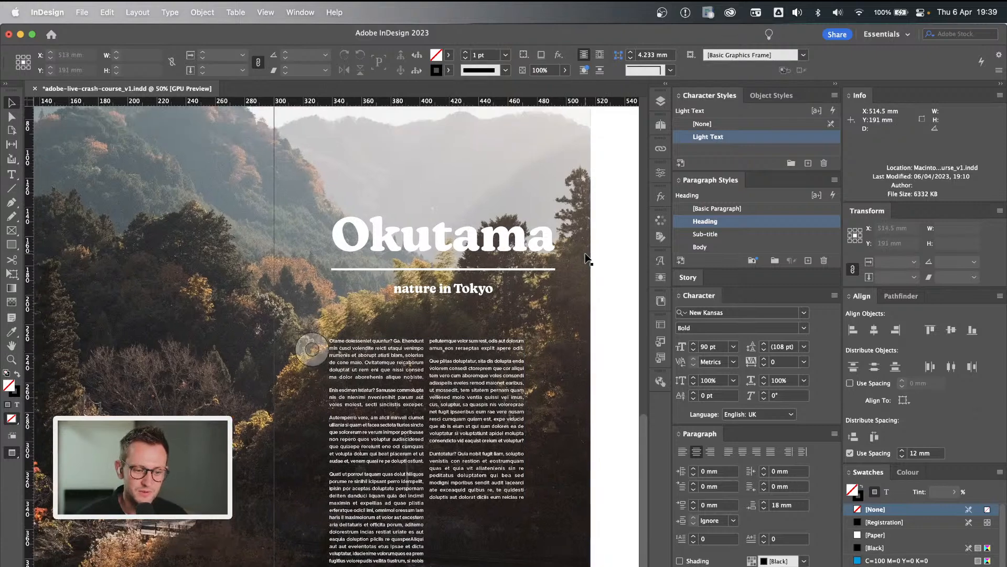
left_click(491, 241)
left_click(596, 225)
scroll(581, 203, "right", 3)
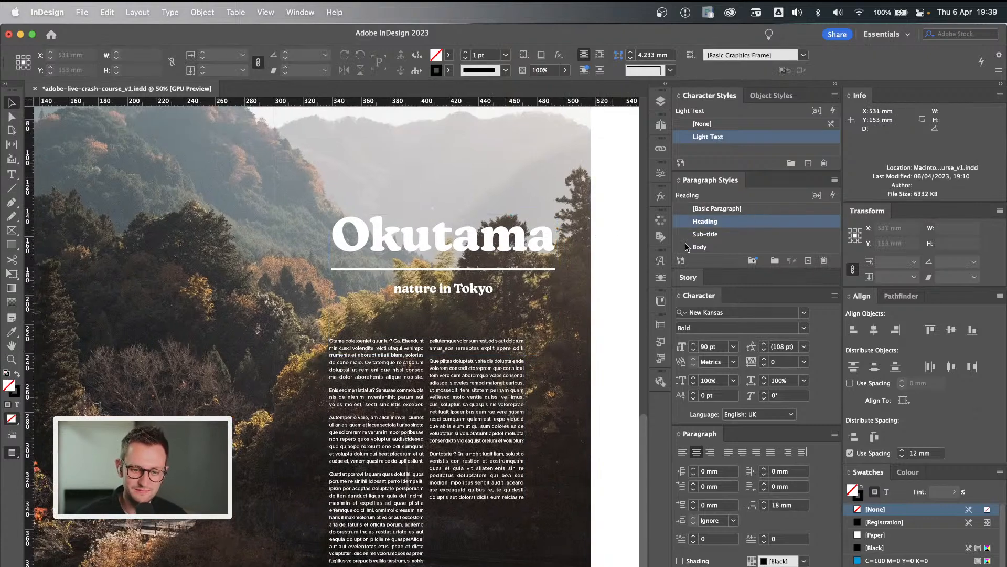
scroll(582, 202, "up", 15)
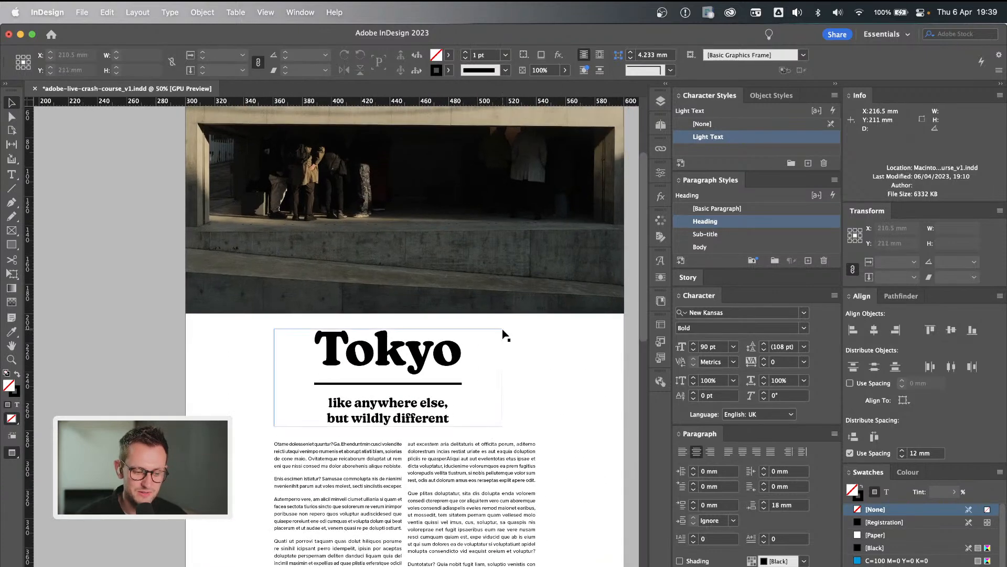
scroll(504, 333, "down", 15)
scroll(504, 333, "left", 3)
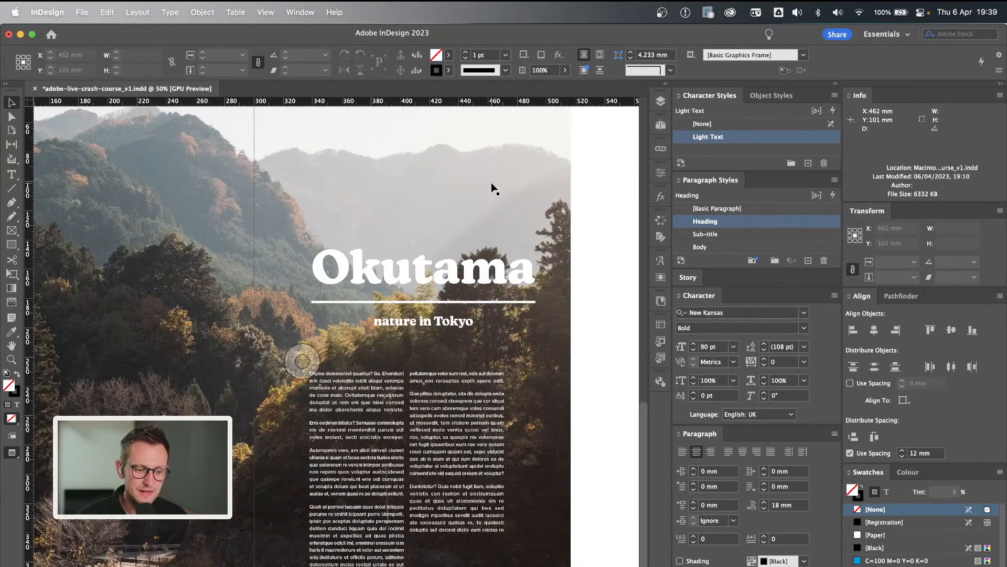
scroll(493, 187, "down", 2)
left_click(474, 329)
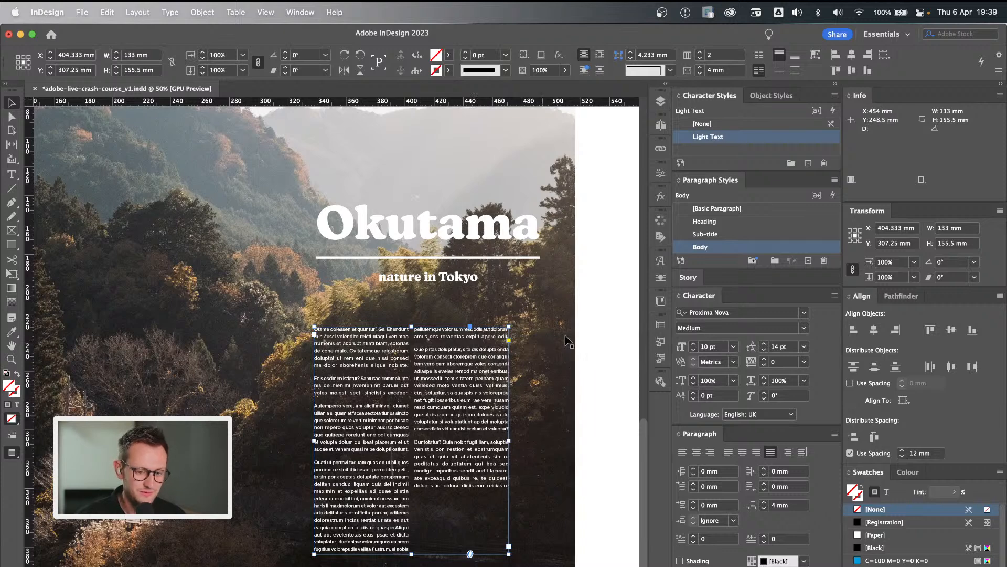
left_click(603, 324)
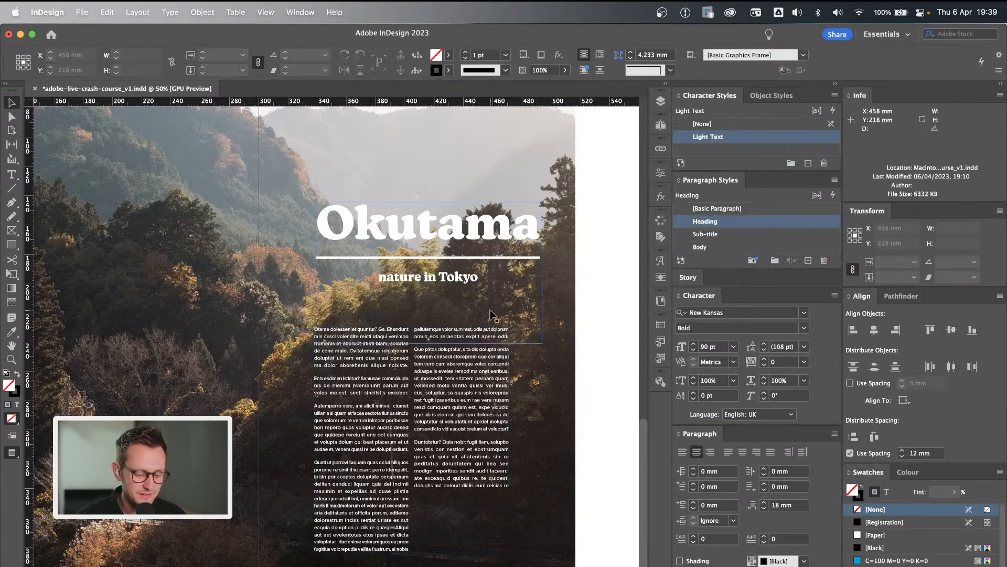
left_click(424, 232)
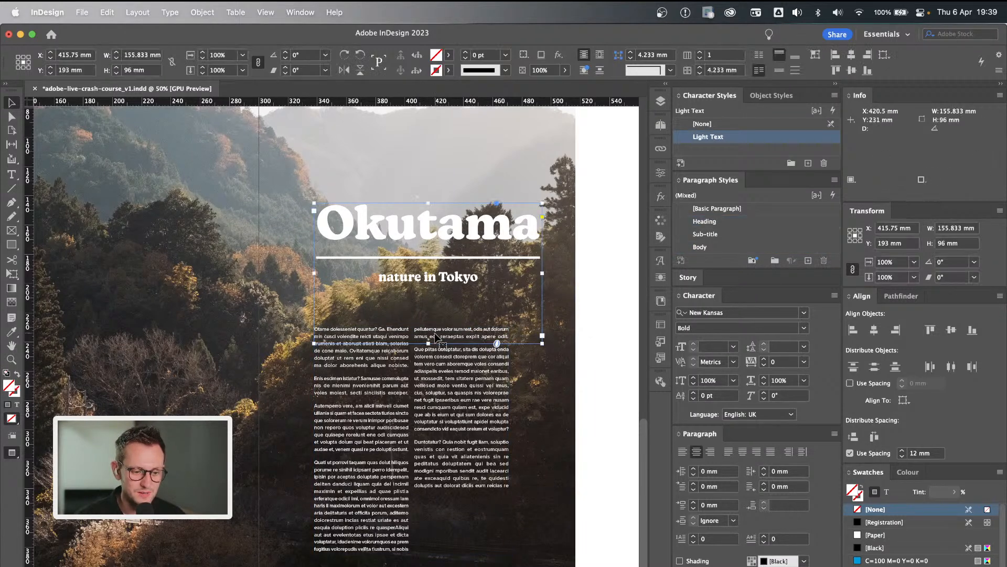
left_click(602, 254)
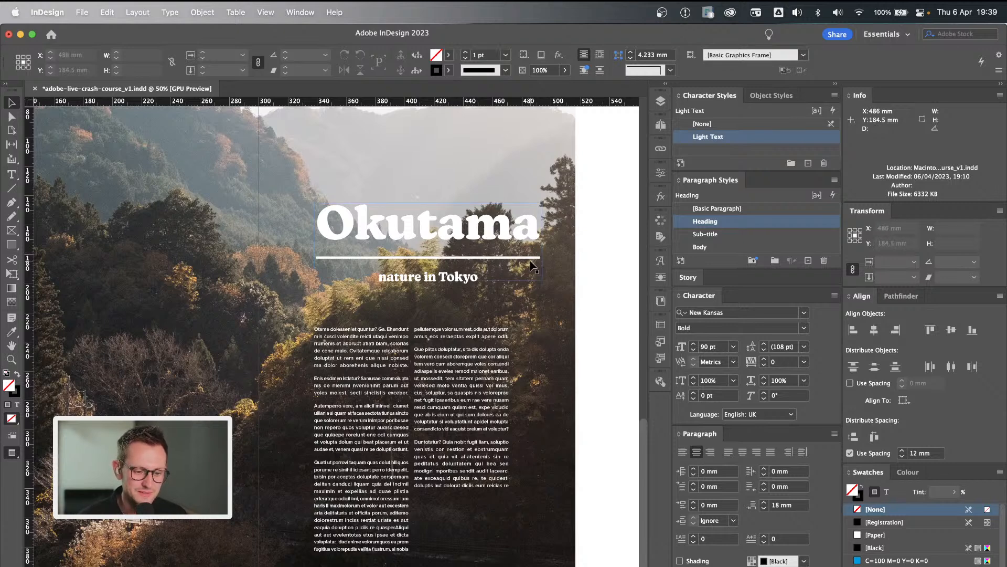
Shorten the Okutama body text frame from its lower edge to about 133.5 mm high and review the spread.
left_click(461, 524)
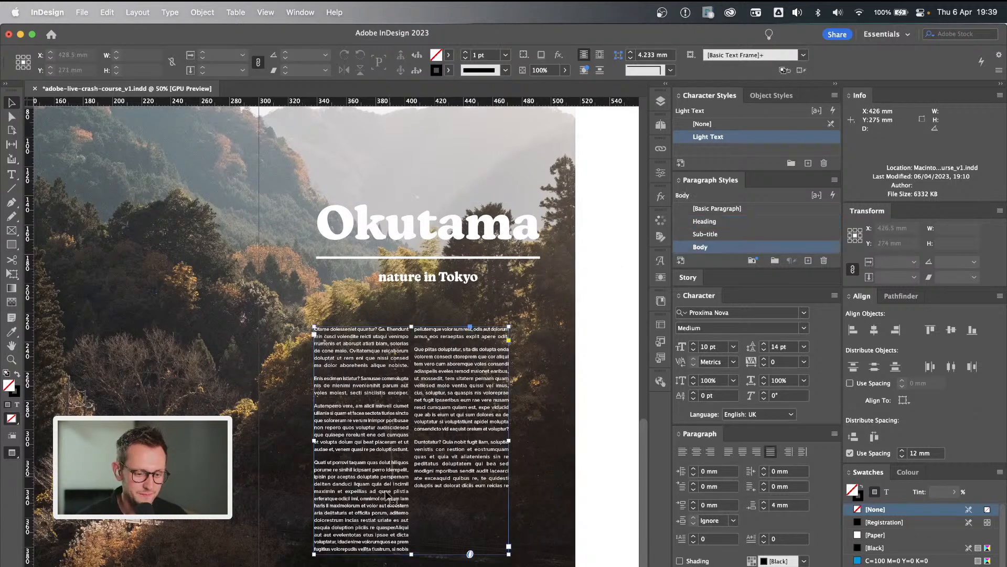
left_click_drag(412, 552, 411, 523)
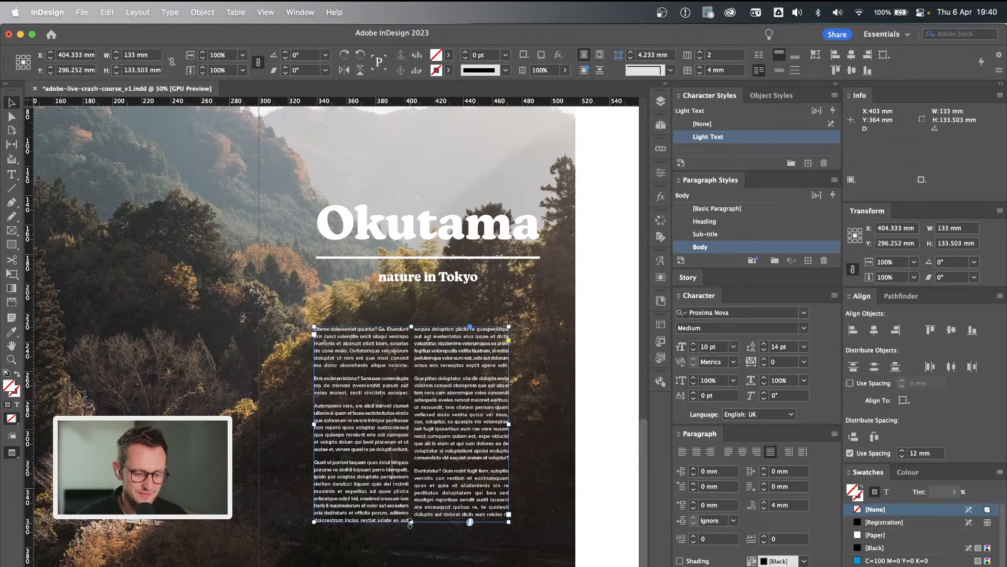
left_click(604, 434)
scroll(606, 435, "up", 2)
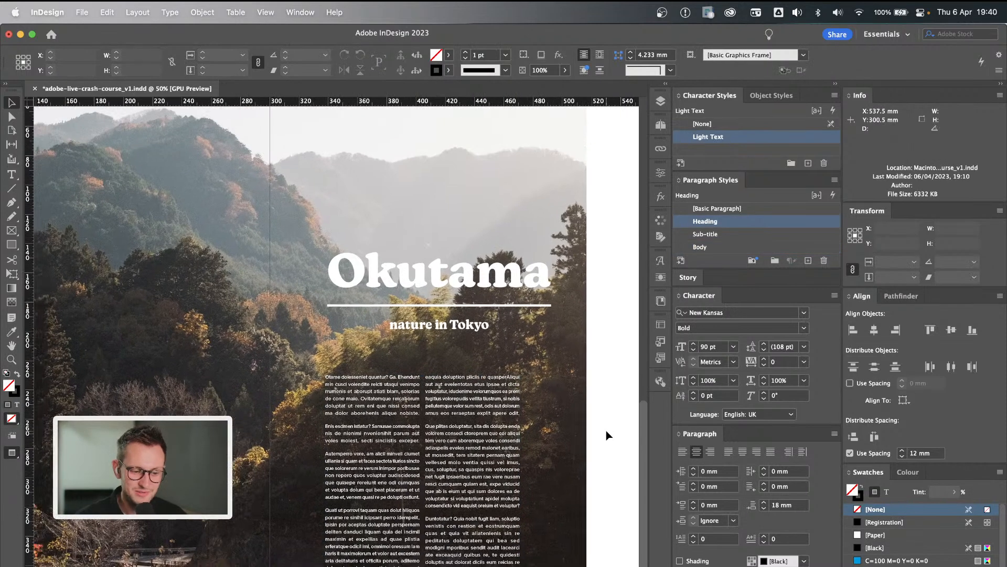
key("super+minus")
key("super+equal")
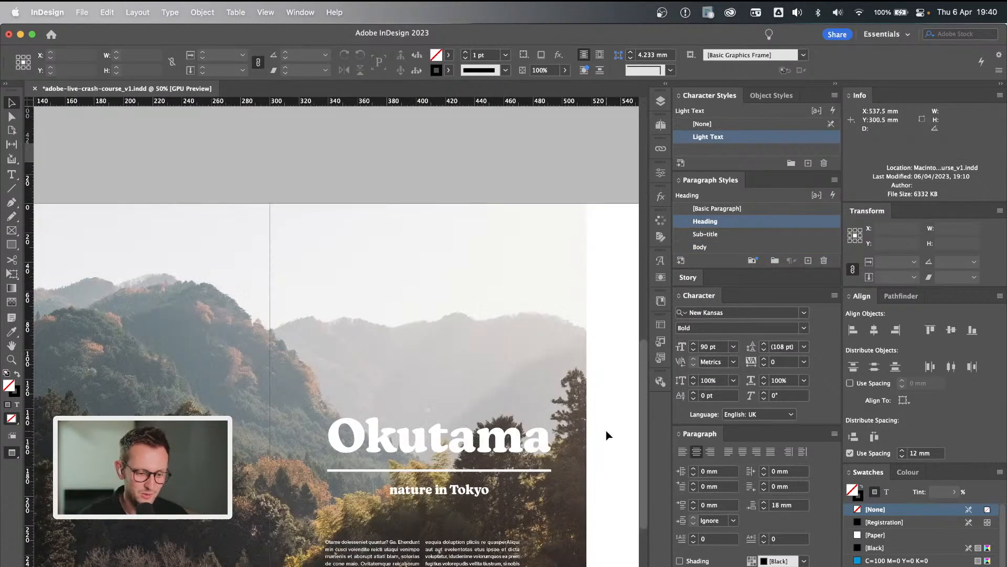
Shift the Okutama heading frame left and widen it on both sides to about 178.7 mm so it is centred over the body copy.
scroll(454, 376, "down", 3)
scroll(454, 377, "down", 5)
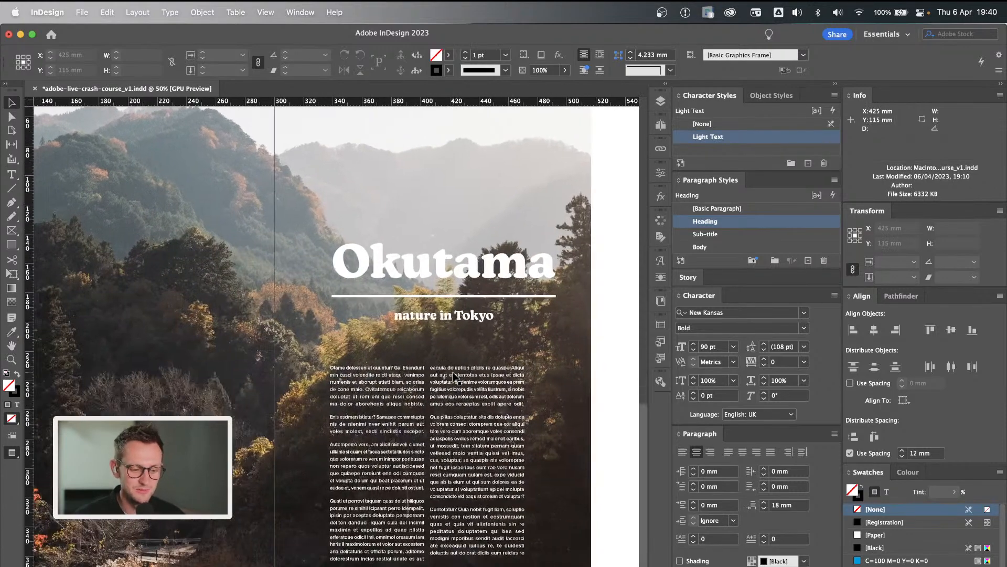
scroll(454, 377, "left", 2)
key("w")
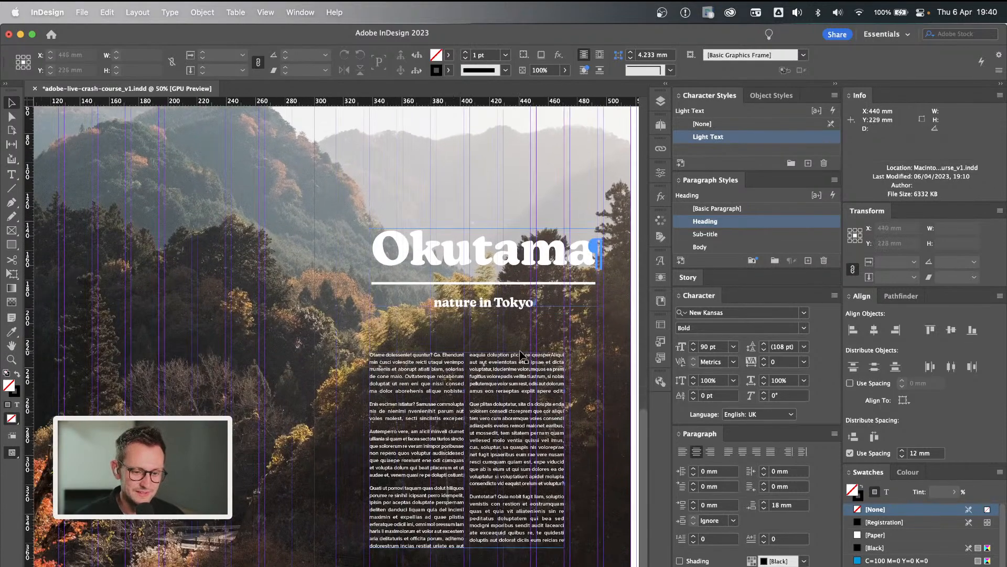
left_click(508, 394)
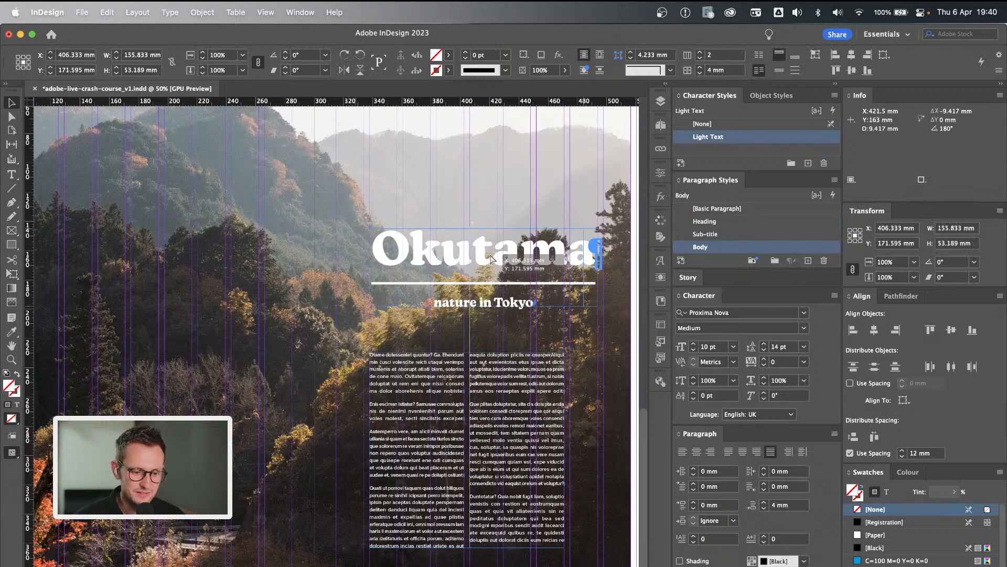
left_click_drag(506, 265, 493, 259)
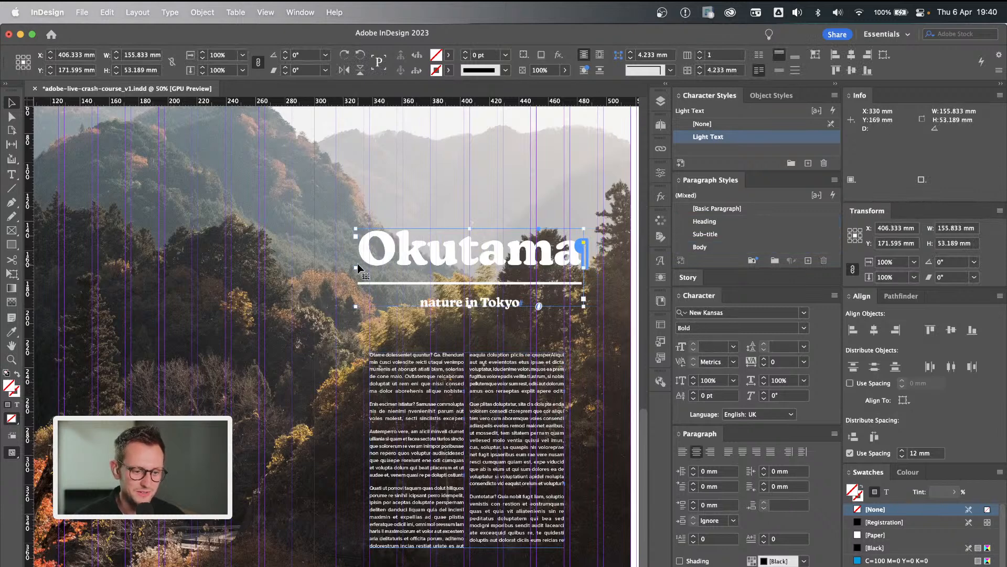
mouse_move(587, 270)
left_mouse_down()
mouse_move(610, 268)
mouse_move(598, 268)
left_mouse_up()
left_click_drag(342, 267, 334, 267)
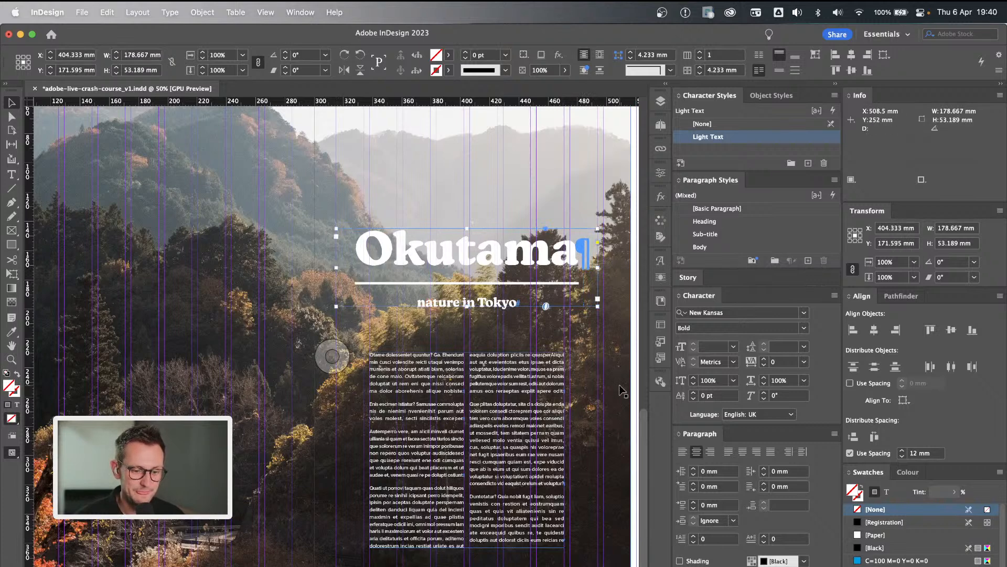
scroll(609, 385, "right", 2)
left_click(628, 360)
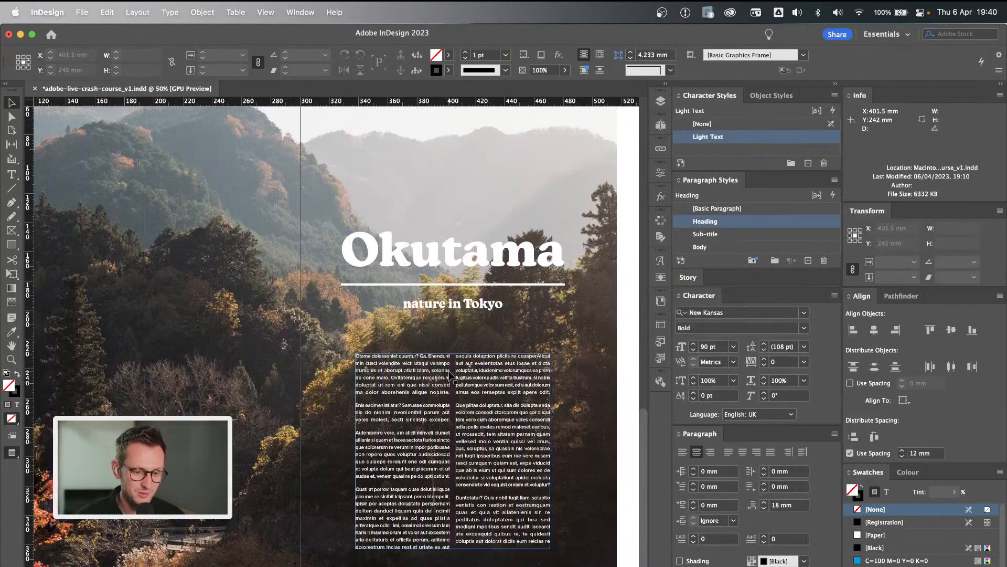
Examine the Okutama spread as a whole and close up, with guides hidden and shown, judging the heading and body placement.
scroll(541, 368, "left", 10)
scroll(540, 367, "up", 2)
scroll(449, 375, "right", 2)
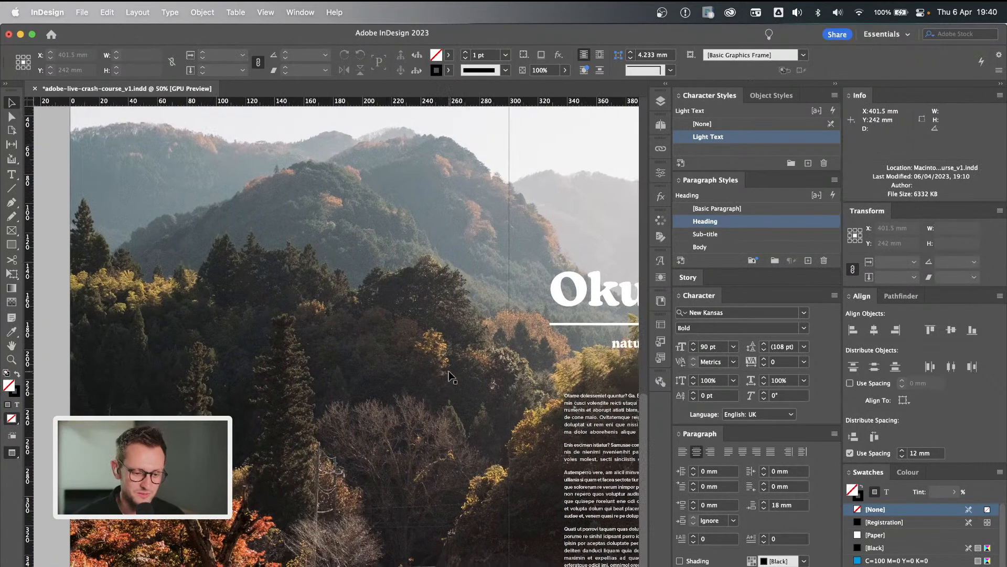
key("super+minus")
scroll(450, 376, "right", 1)
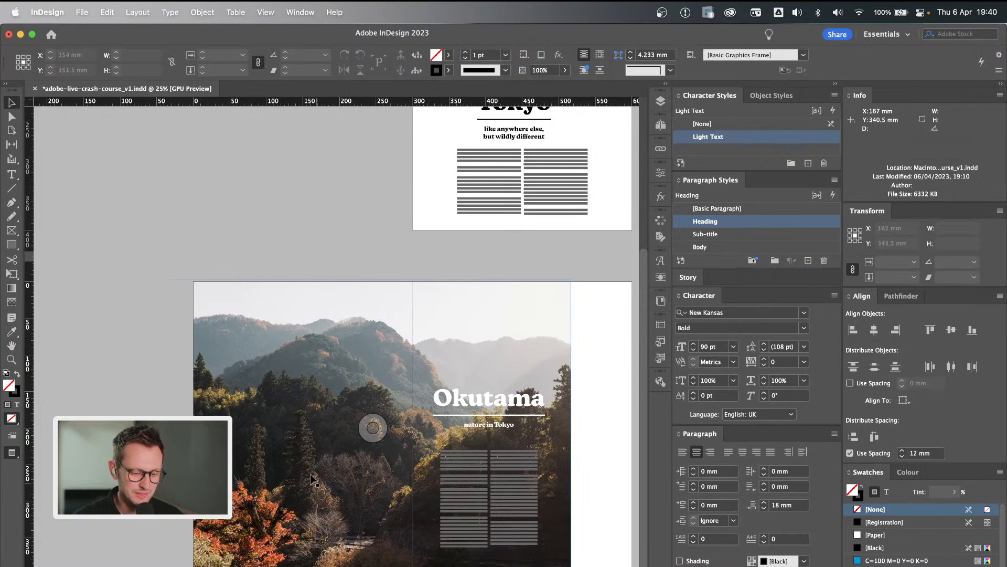
key("w")
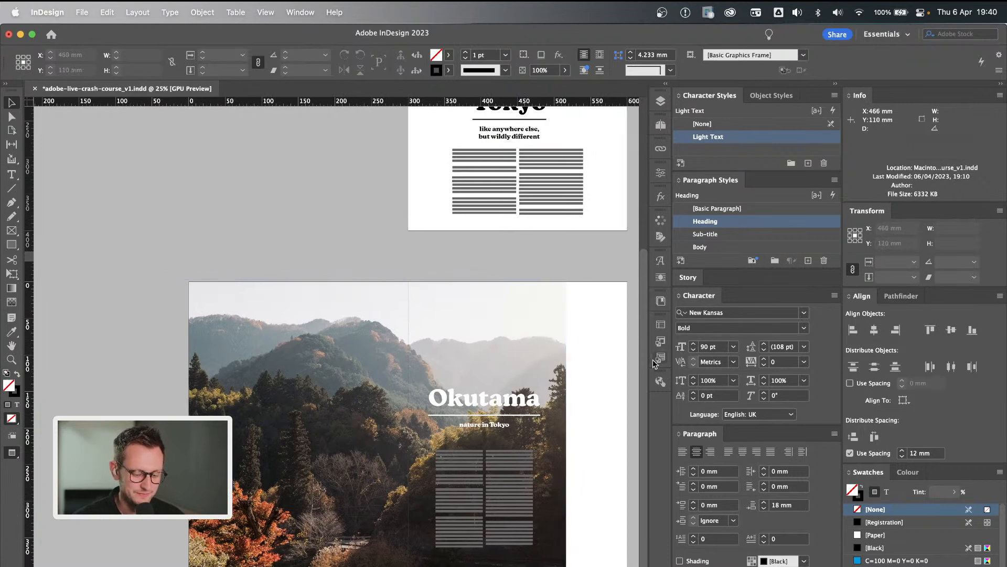
key("super+equal")
scroll(632, 421, "down", 2)
scroll(632, 420, "right", 2)
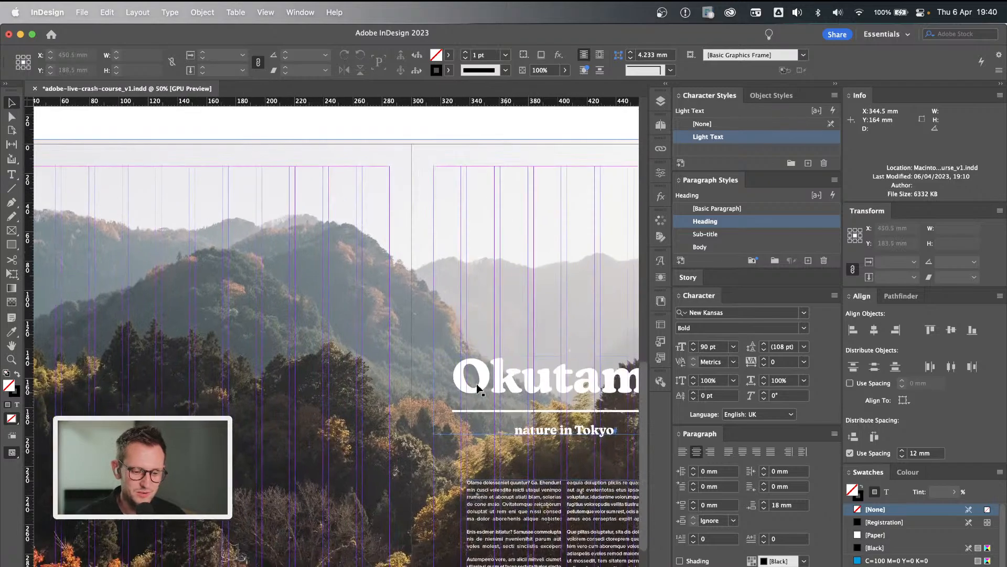
scroll(480, 391, "down", 5)
scroll(480, 390, "right", 3)
scroll(479, 391, "down", 1)
scroll(479, 391, "right", 2)
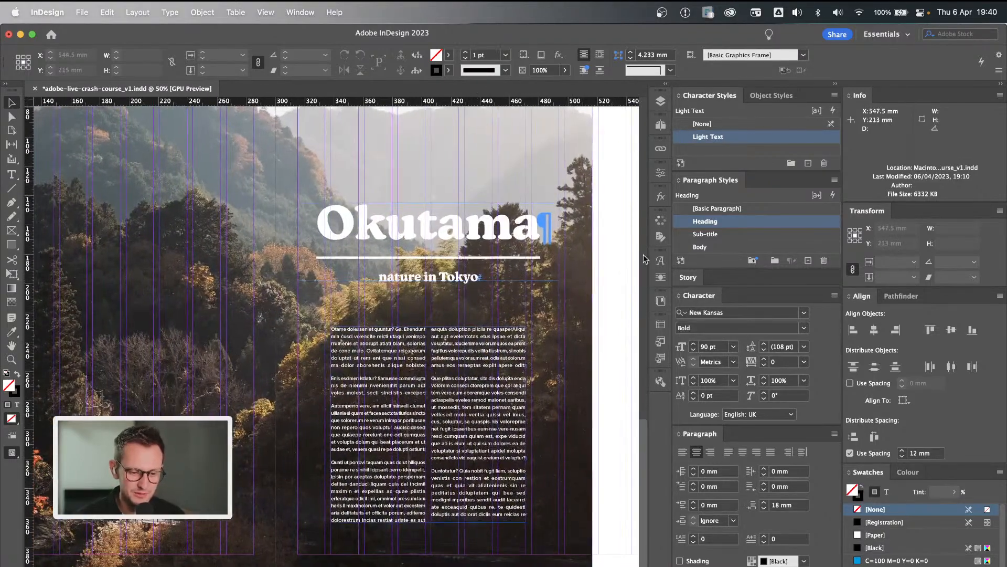
Space the Okutama body text frame 12 mm below the heading frame, using the heading as the key object.
left_click(448, 369)
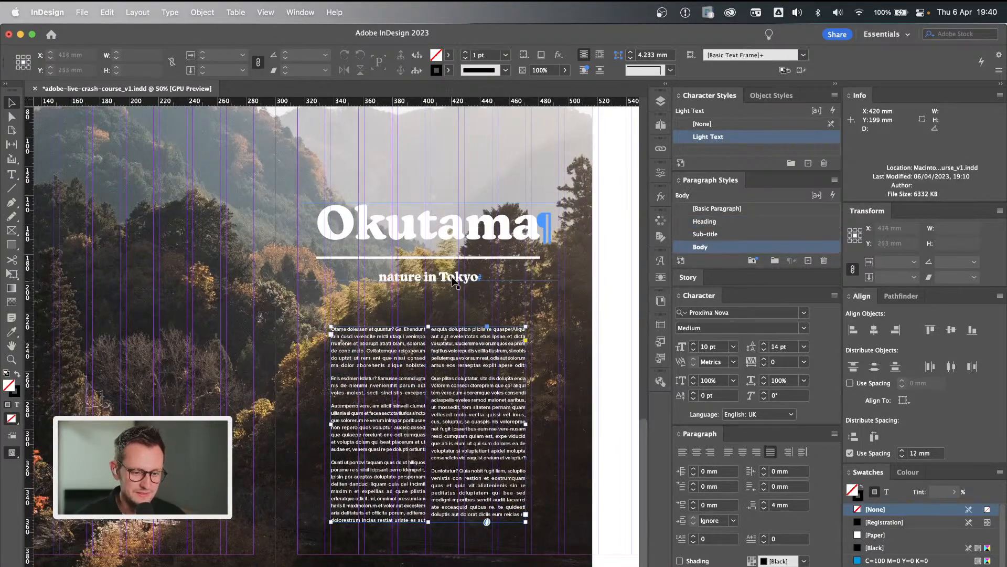
left_click(452, 282, "shift")
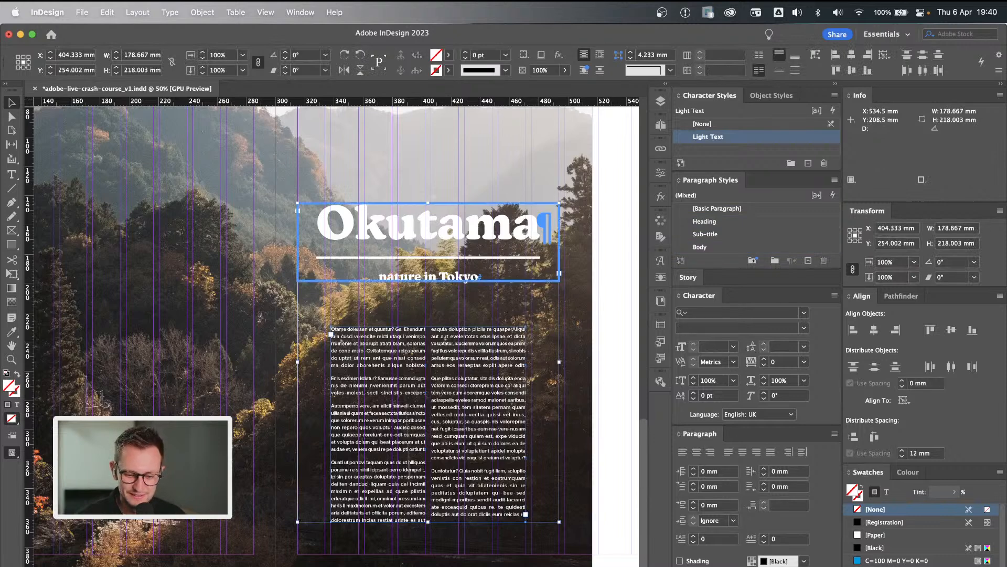
left_click(855, 437)
left_click(609, 328)
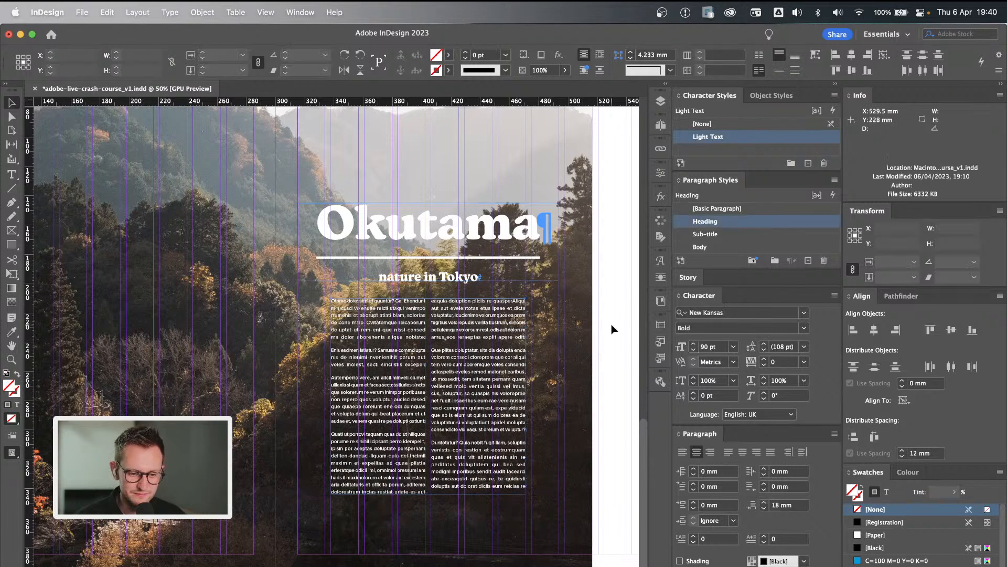
Move the Okutama heading and body frames together slightly lower on the page and check the result with guides hidden.
left_click(450, 314)
left_click(448, 279, "shift")
left_click_drag(449, 279, 448, 301)
left_click(607, 275)
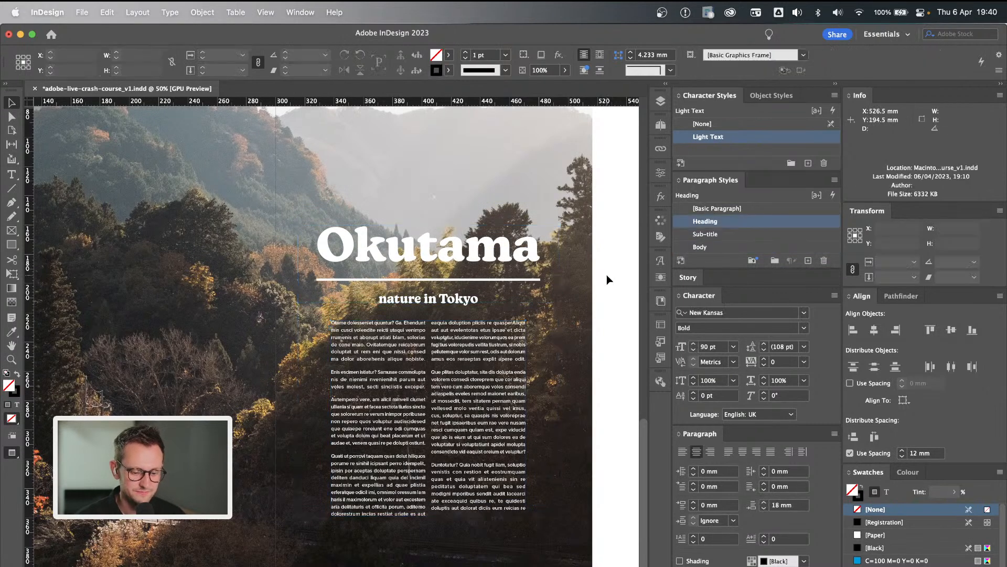
scroll(606, 275, "right", 1)
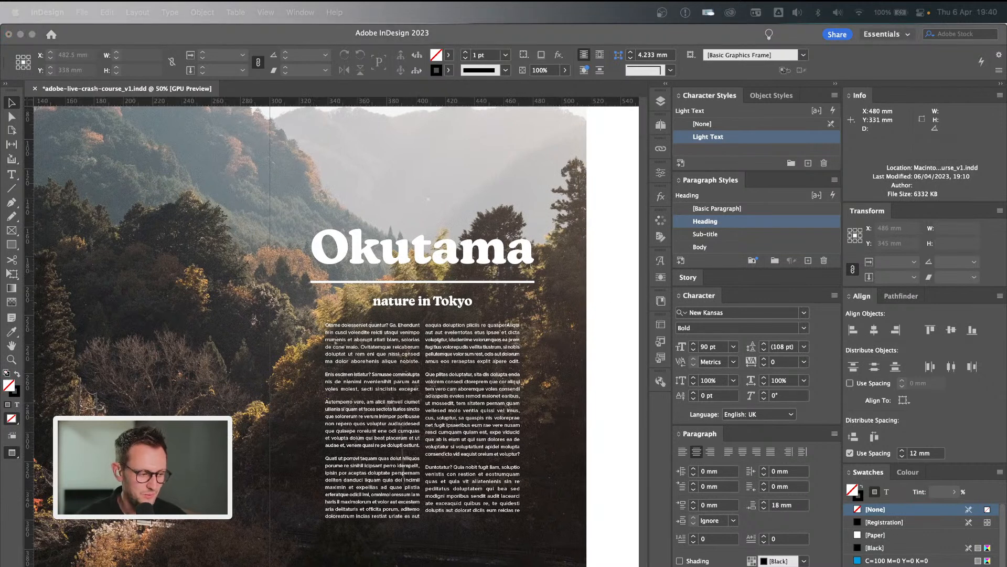
left_click(611, 247)
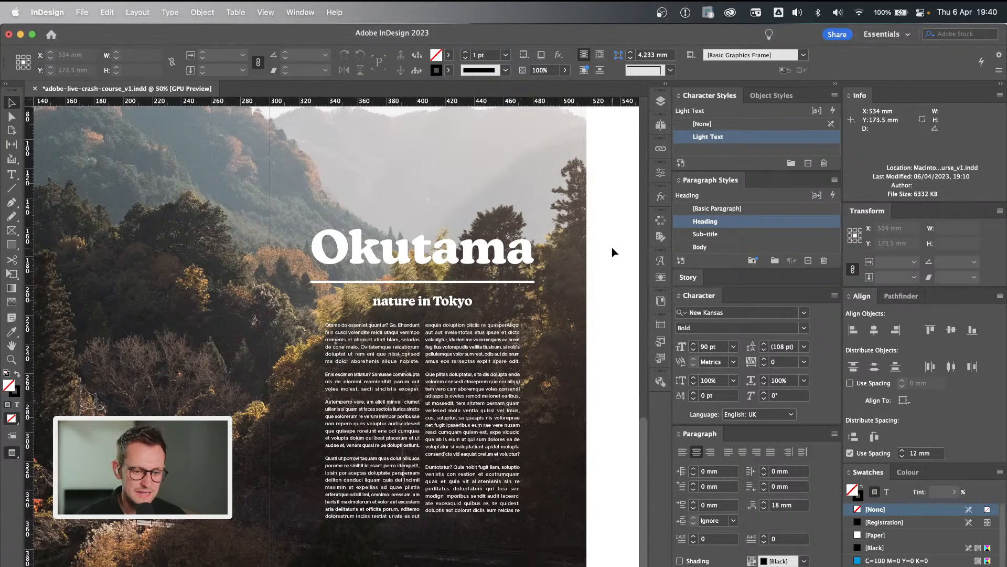
scroll(612, 247, "right", 2)
scroll(612, 248, "up", 1)
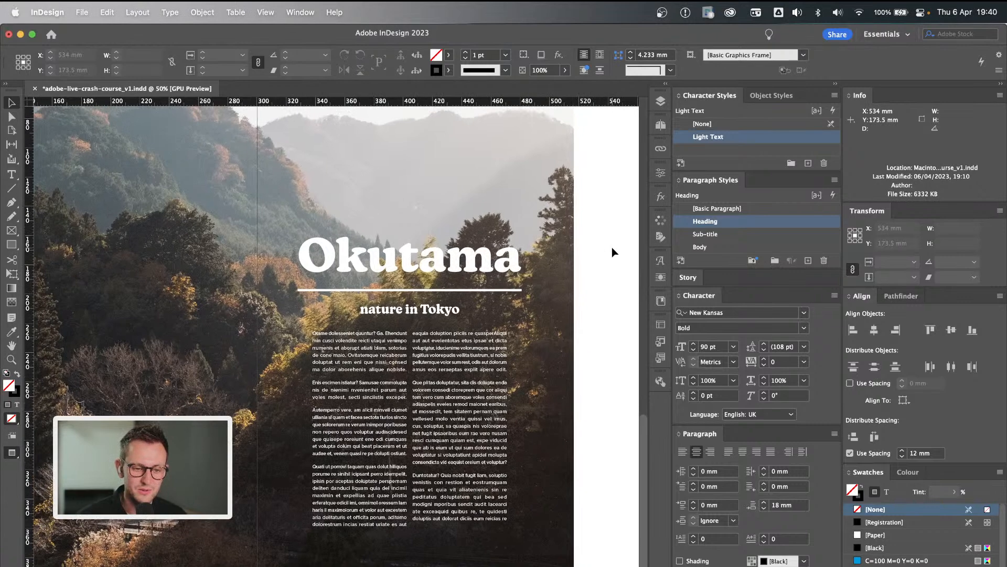
Locate the Special features text frame beside the Tokyo page and add a new two-page spread, pages 4–5, after page 3.
scroll(612, 247, "down", 15)
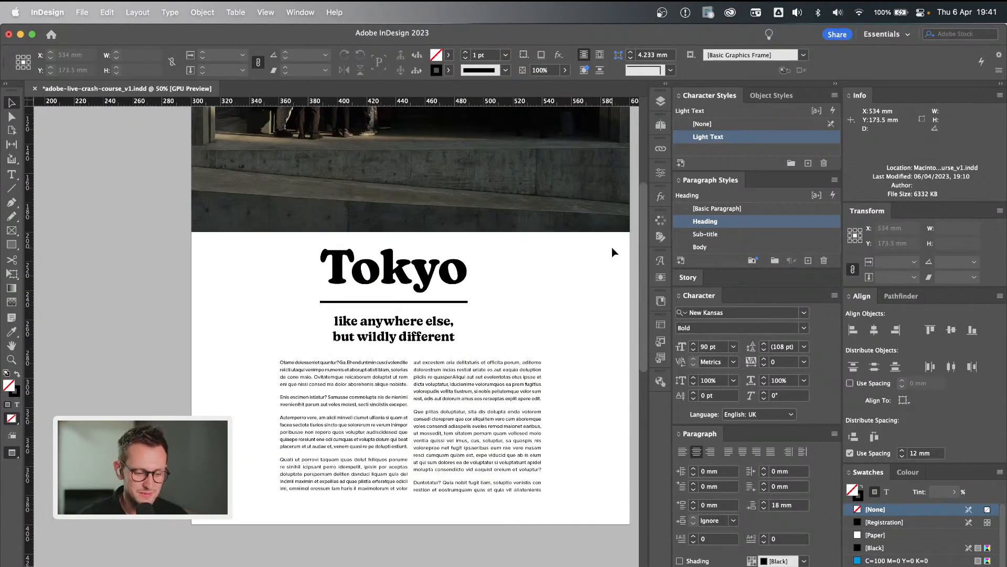
scroll(524, 276, "right", 10)
key("w")
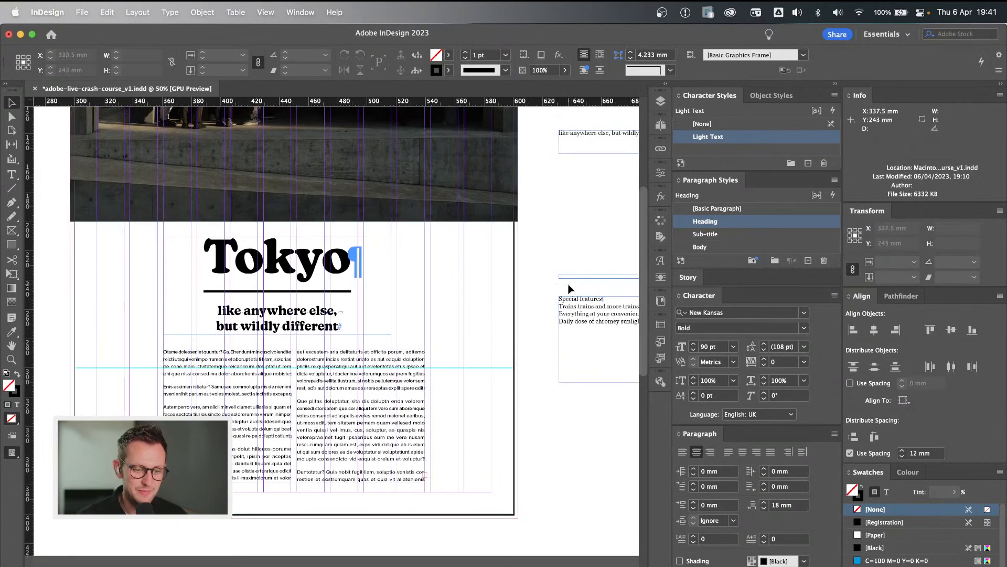
scroll(571, 289, "right", 3)
scroll(570, 289, "down", 2)
left_click(551, 299)
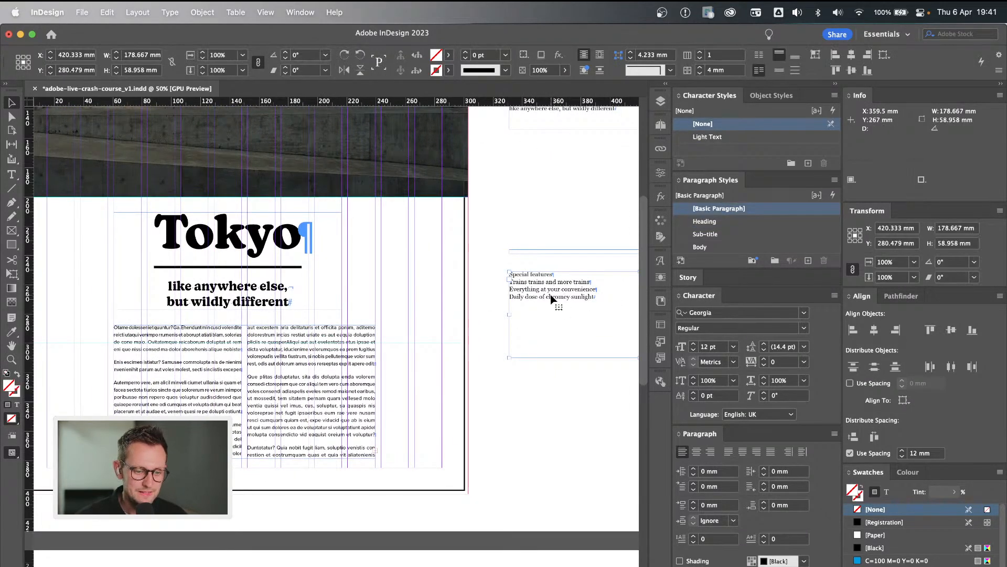
scroll(551, 299, "down", 3)
left_click(660, 124)
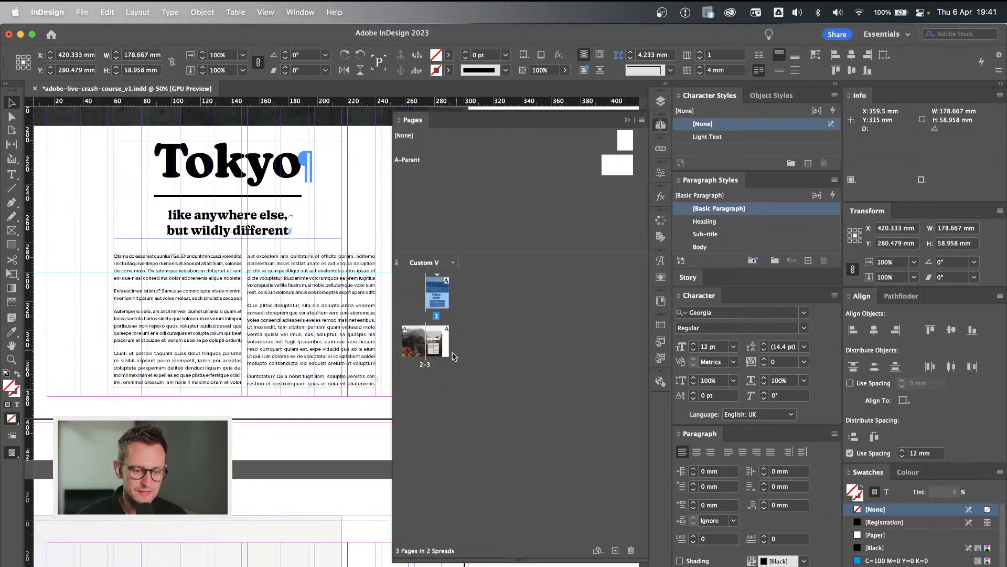
left_click(433, 350)
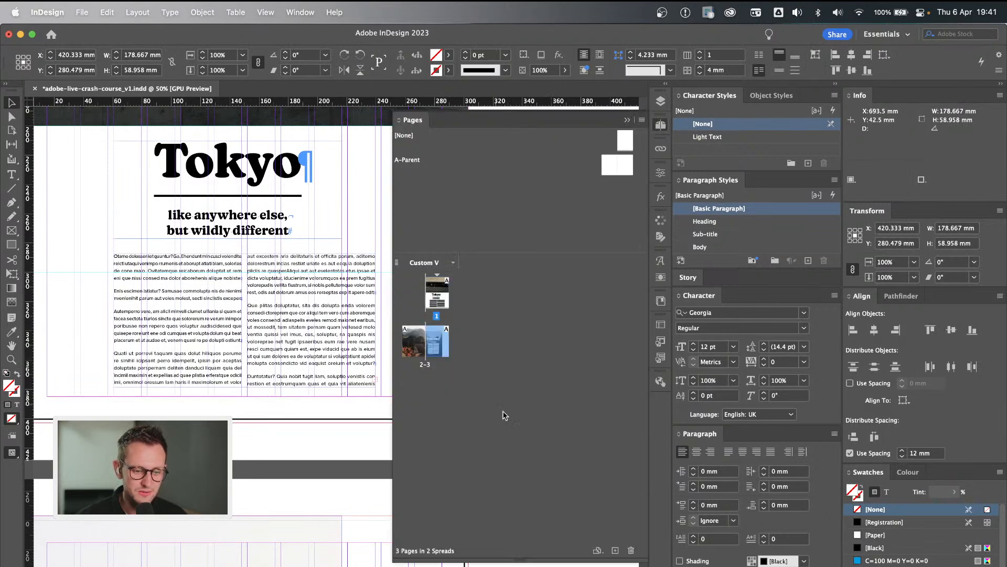
left_click(616, 550)
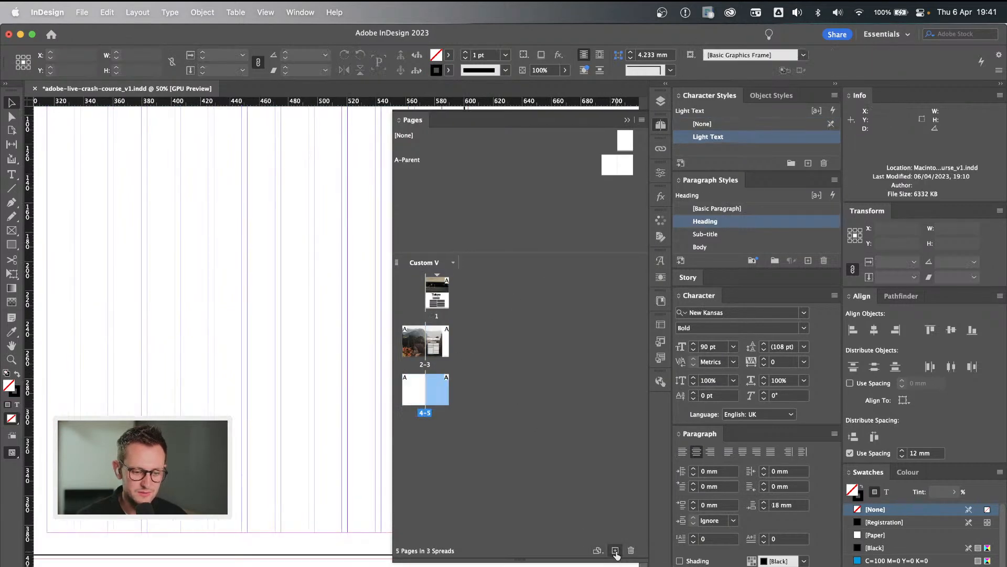
left_click(418, 392)
Paste the Special features text frame from the pasteboard beside the Tokyo page onto page 5 of the new spread.
scroll(303, 299, "up", 5)
scroll(301, 296, "up", 5)
scroll(301, 297, "right", 10)
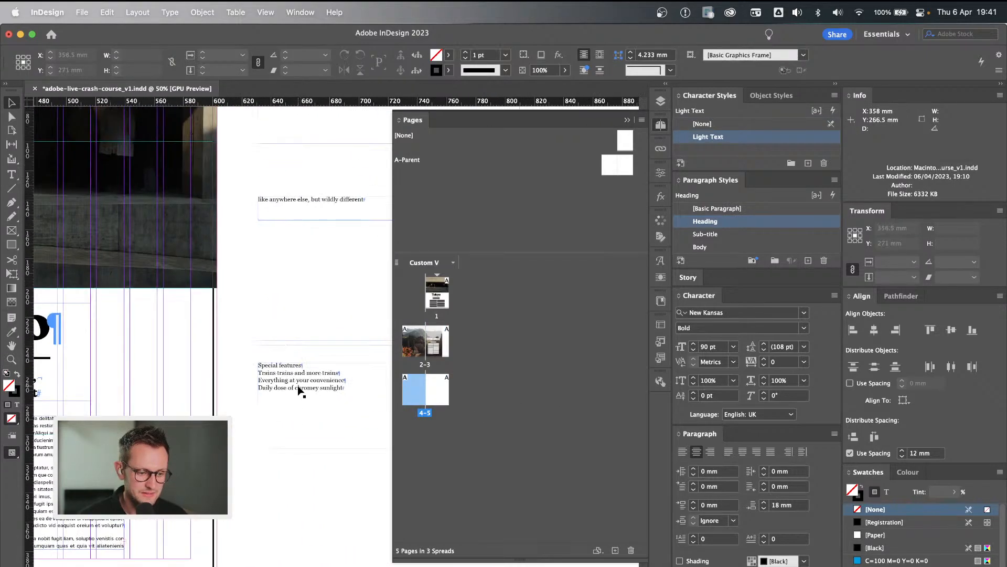
left_click(298, 388)
scroll(298, 389, "down", 16)
scroll(297, 389, "left", 8)
key("super+minus")
scroll(298, 386, "down", 5)
left_click(195, 426)
key("super+v")
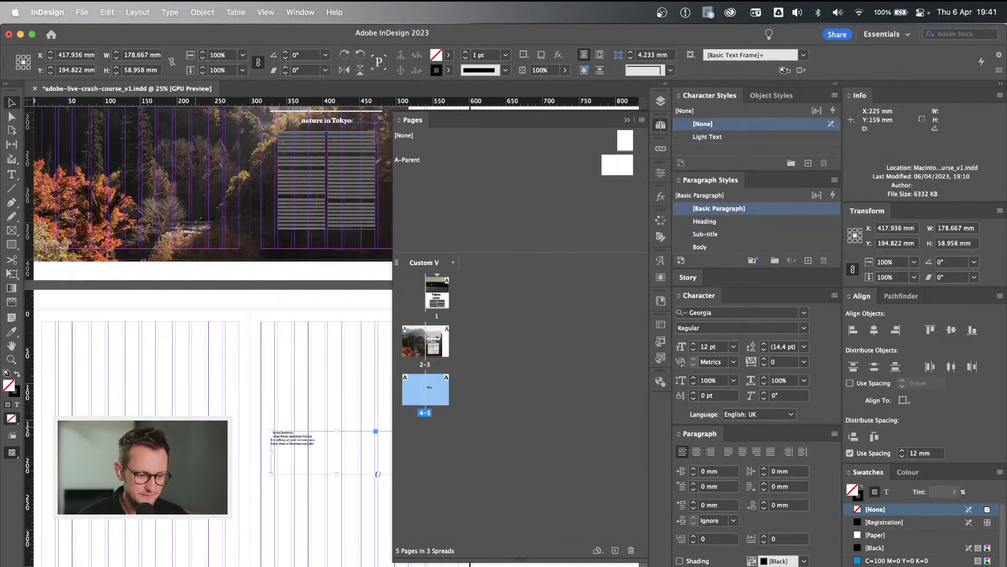
Paste the zebra-crossing photo from the pasteboard image collection onto page 4 and collapse the page overview.
scroll(272, 417, "up", 15)
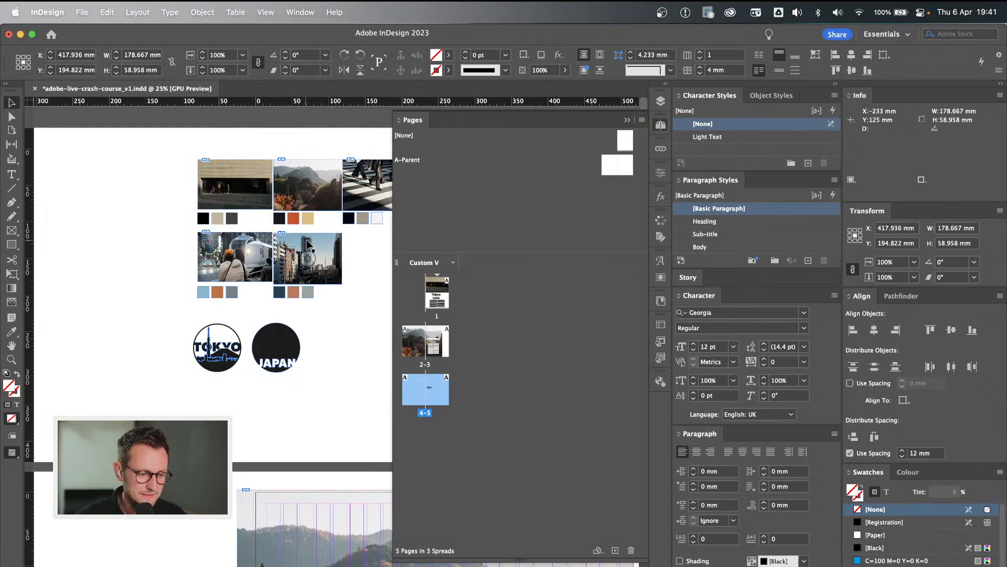
scroll(326, 242, "right", 2)
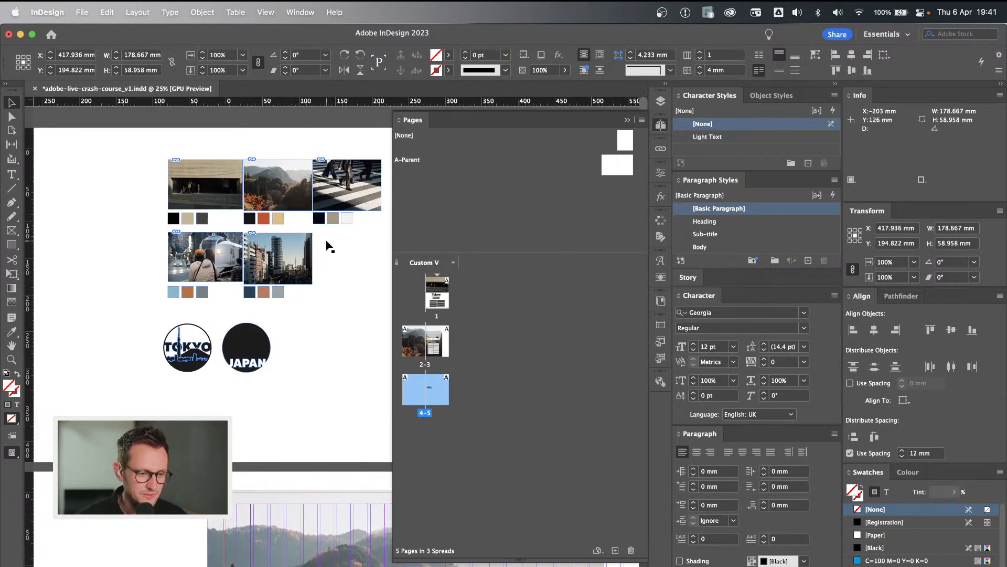
left_click(354, 189)
left_click(377, 258)
left_click(378, 203)
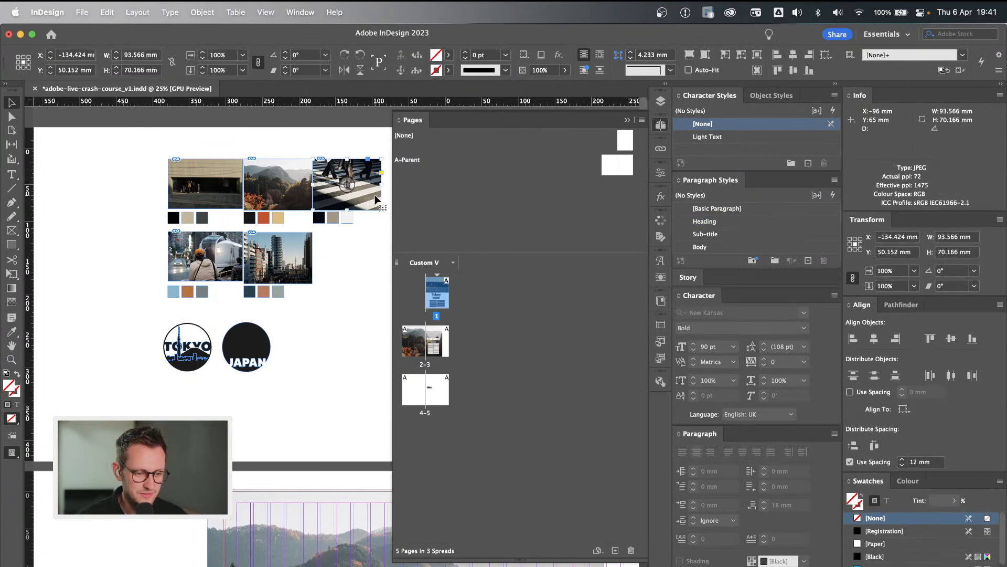
scroll(362, 268, "down", 10)
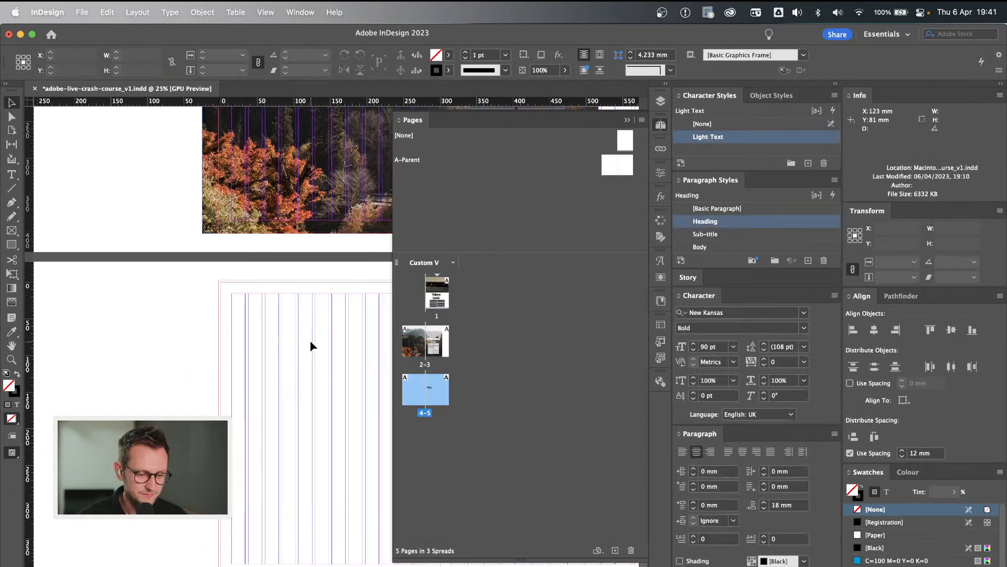
key("super+v")
left_click(628, 121)
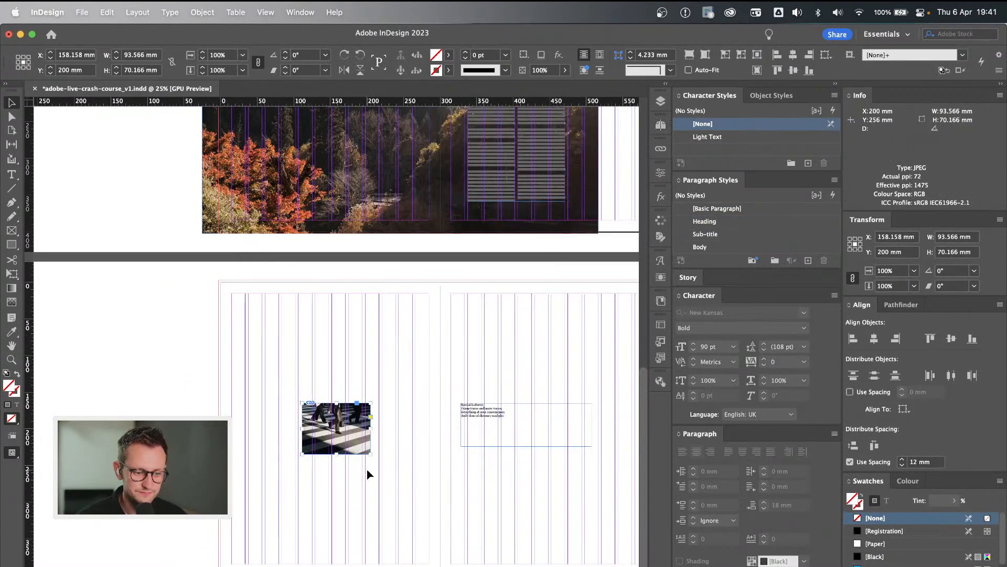
Position the zebra-crossing photo at page 4's top-left bleed corner and scale it to about 303 × 227 mm, filling the page width.
left_click_drag(350, 446, 444, 443)
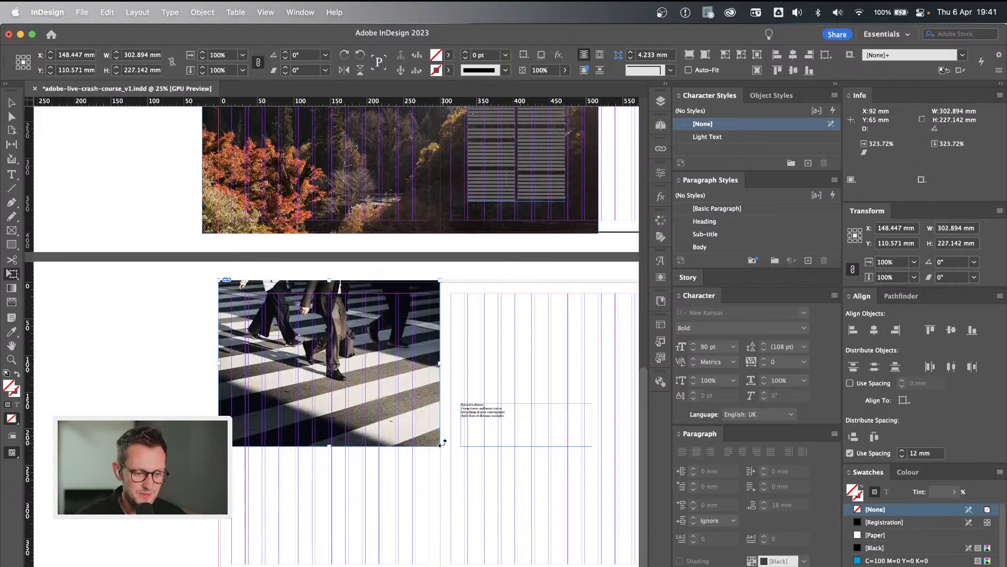
left_click(508, 348)
scroll(350, 437, "right", 3)
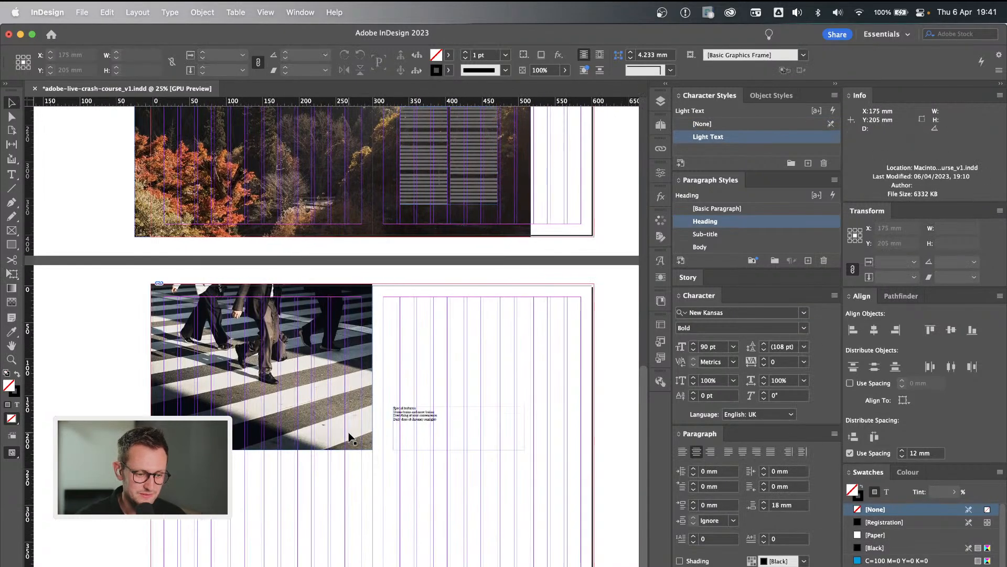
Scale the zebra-crossing photo up to about 606 × 454 mm so it spans both pages of the spread, and clear the selection.
left_click(334, 415)
left_click_drag(380, 453, 595, 566)
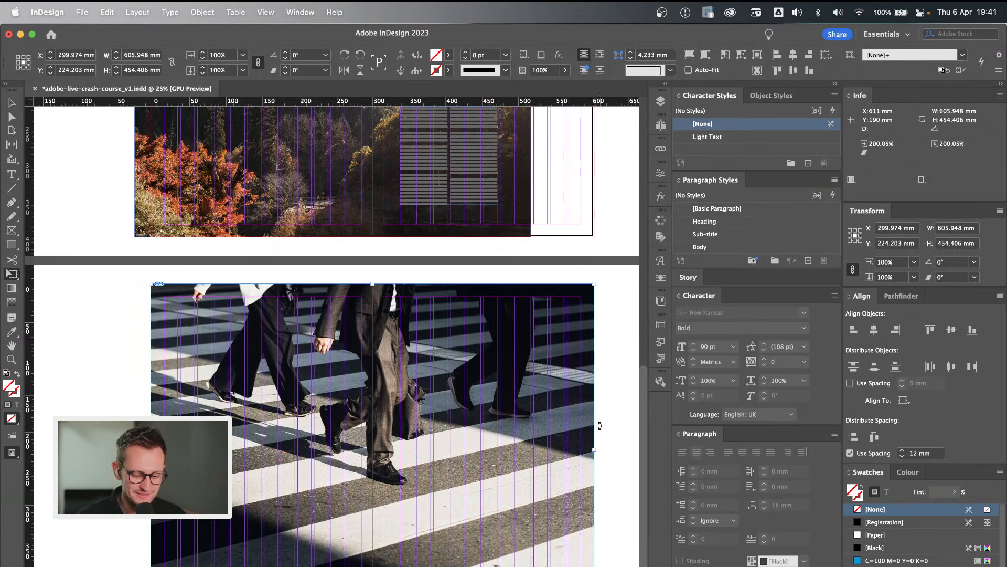
key("v")
left_click(621, 374)
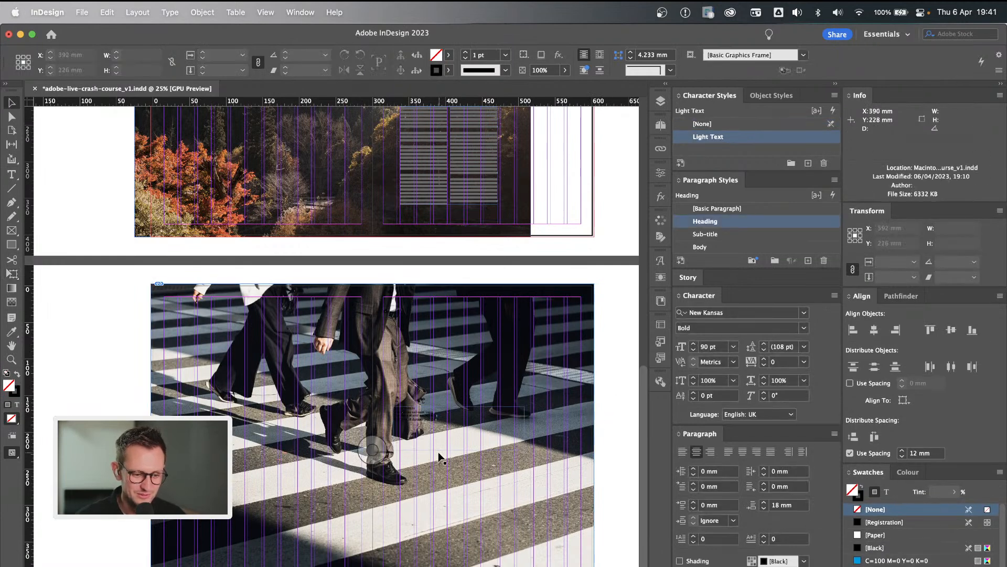
Apply the Body paragraph style and the Light Text character style to the Special features text frame.
left_click(418, 416)
left_click(724, 247)
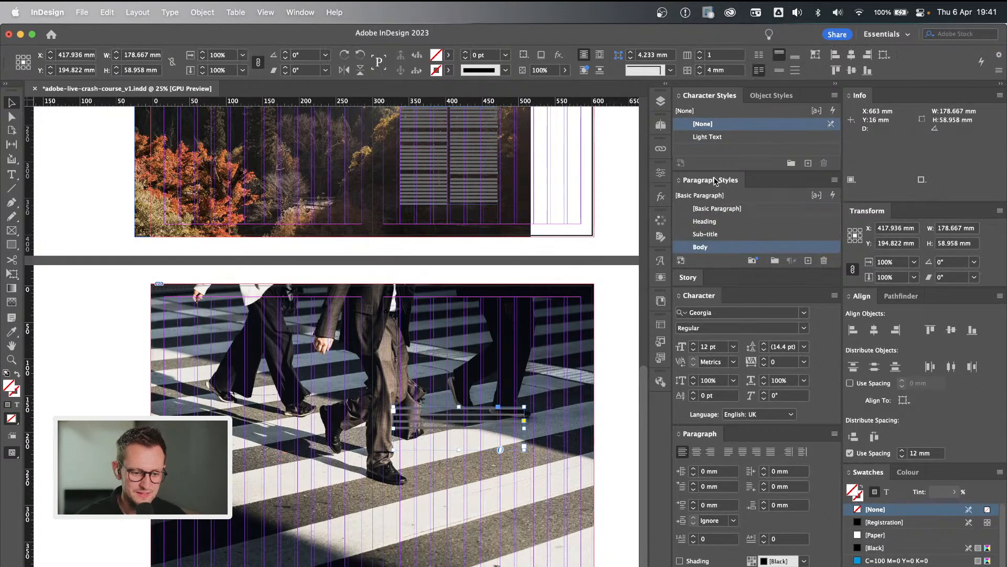
left_click(715, 136)
Move the Special features text frame to the lower left area of the crossing photo and enlarge it to about 205 × 72 mm.
left_click_drag(444, 418, 317, 523)
key("super+equal")
key("super+equal")
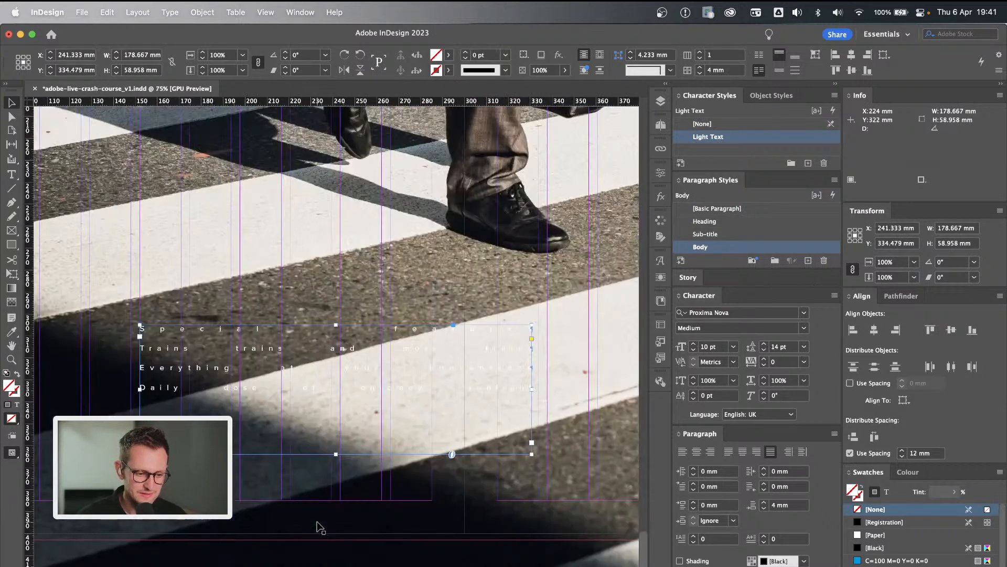
left_click_drag(530, 319, 589, 296)
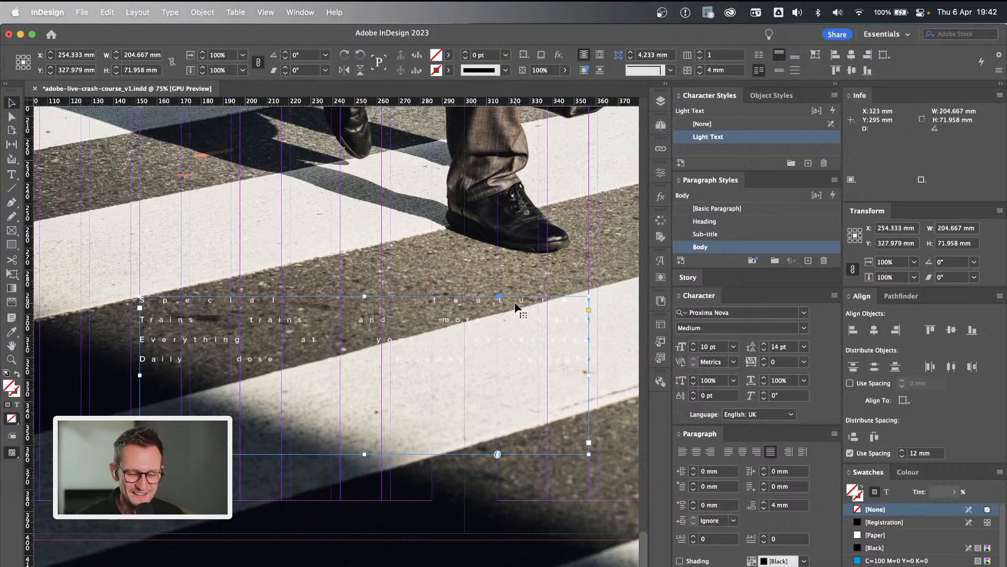
Create a new paragraph style based on Body and name it Bullet List.
left_click(808, 261)
scroll(801, 225, "down", 1)
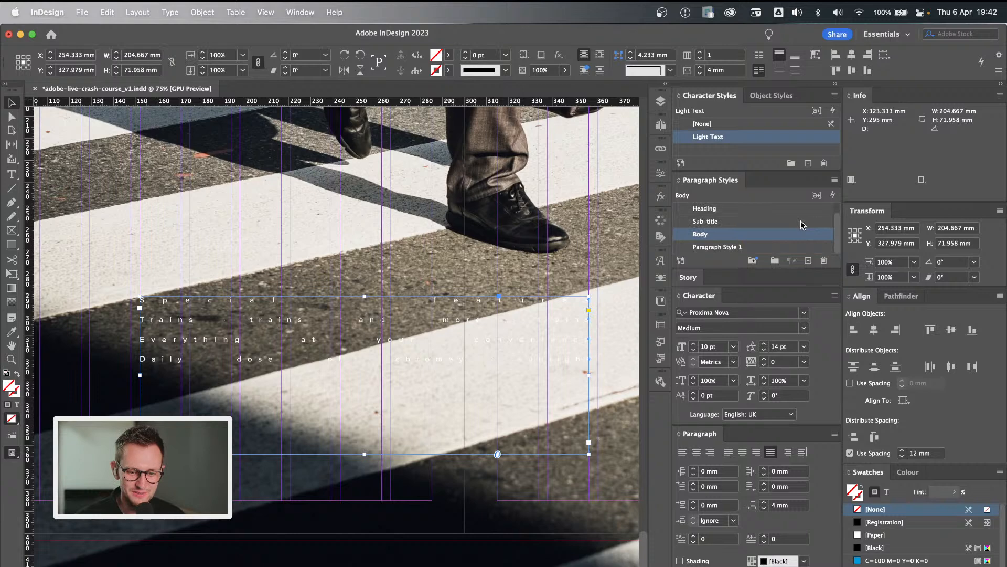
double_click(714, 247)
type("Bullet List")
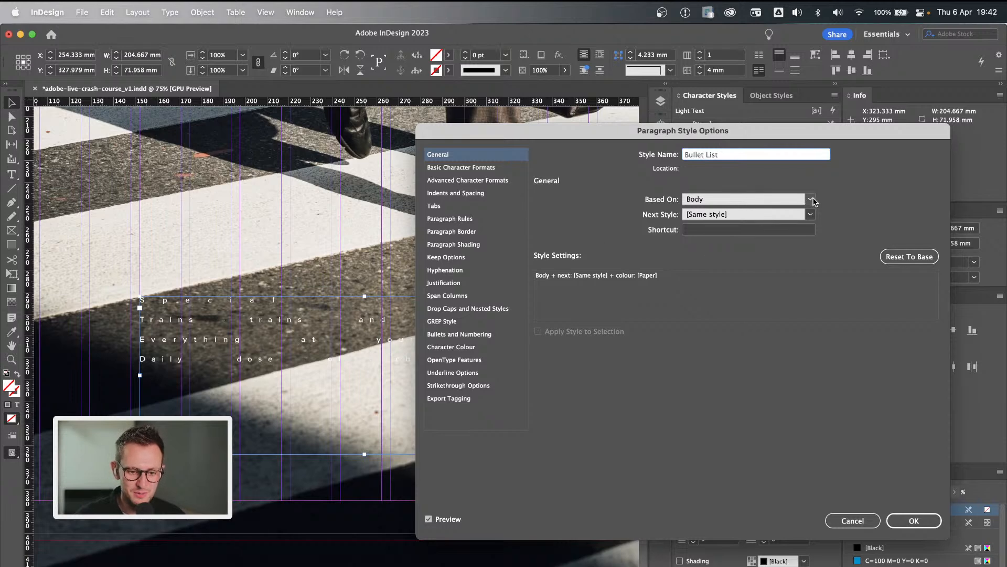
Set the Bullet List style's alignment to Left and save the style.
left_click(475, 284)
left_click(474, 194)
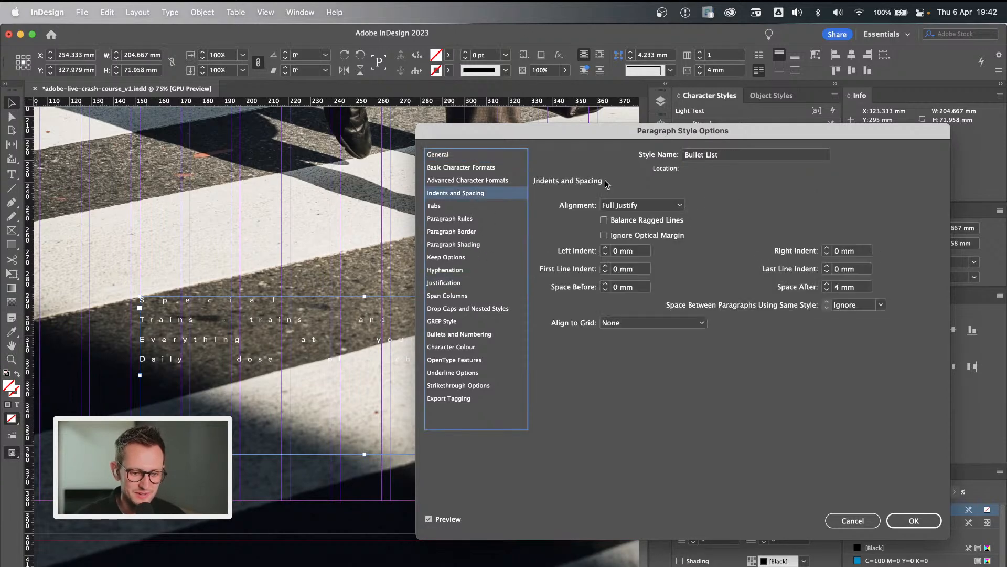
left_click(653, 205)
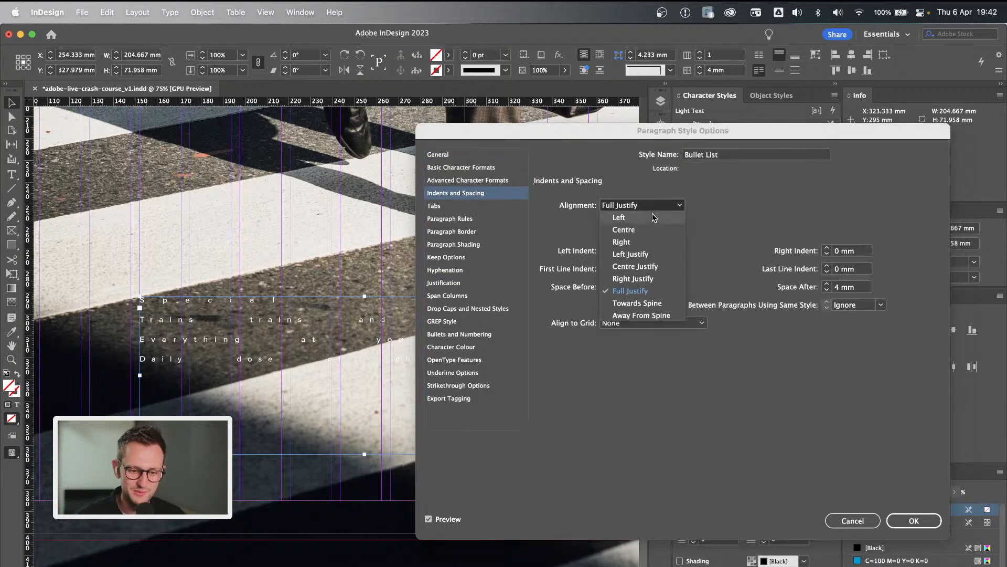
left_click(656, 217)
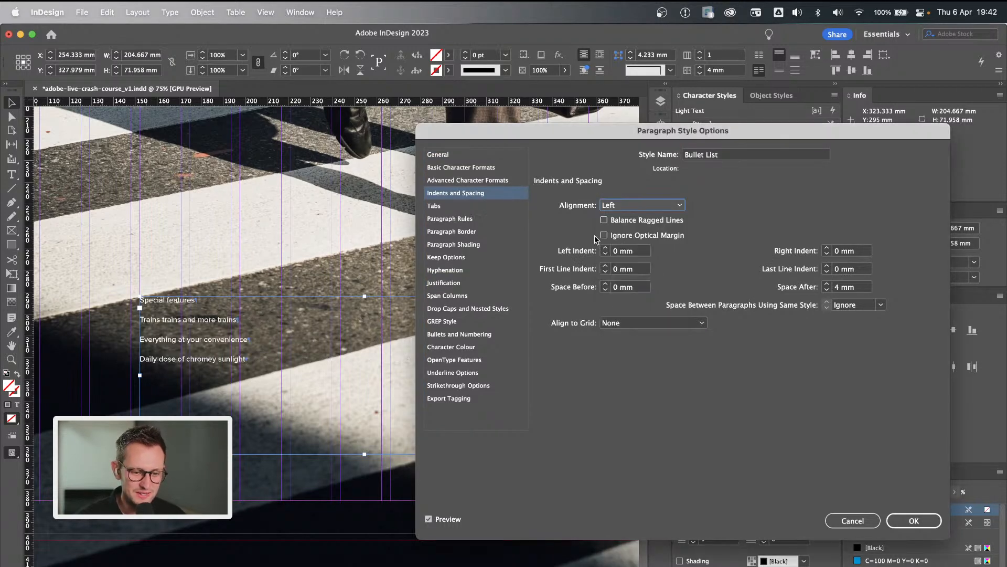
left_click(914, 520)
key("super+1")
key("super+=")
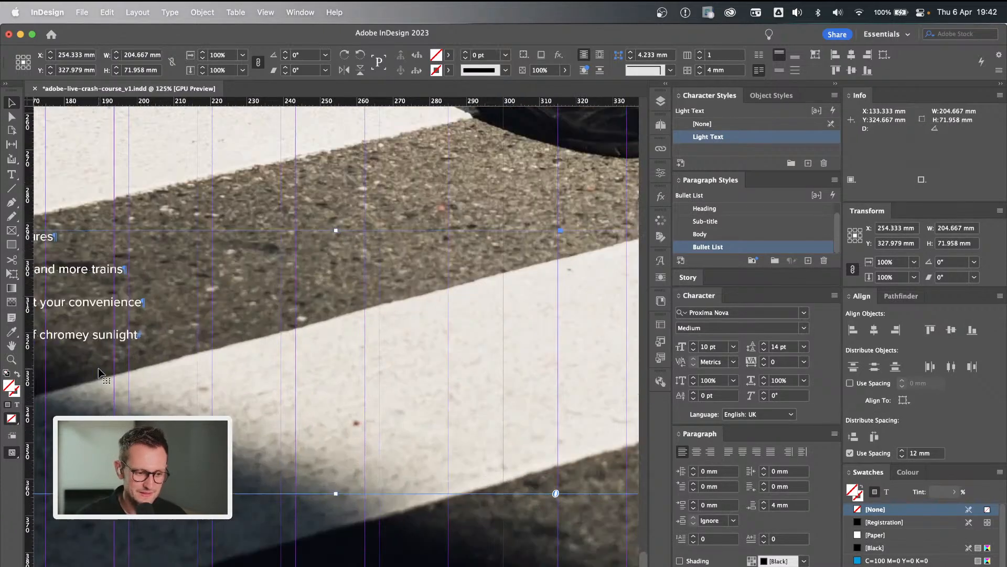
scroll(99, 374, "left", 10)
scroll(98, 374, "right", 6)
scroll(98, 374, "right", 1)
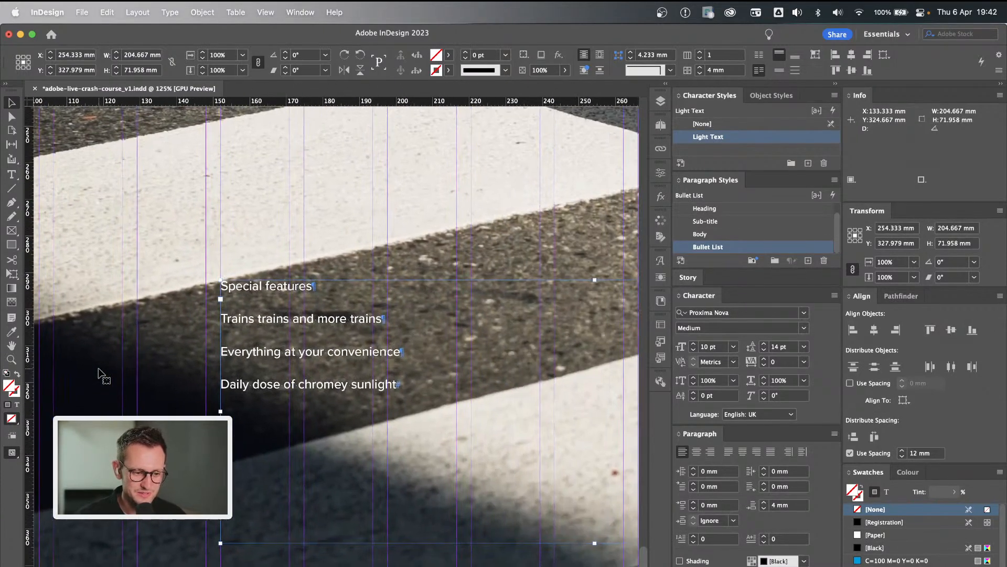
key("super+Tab")
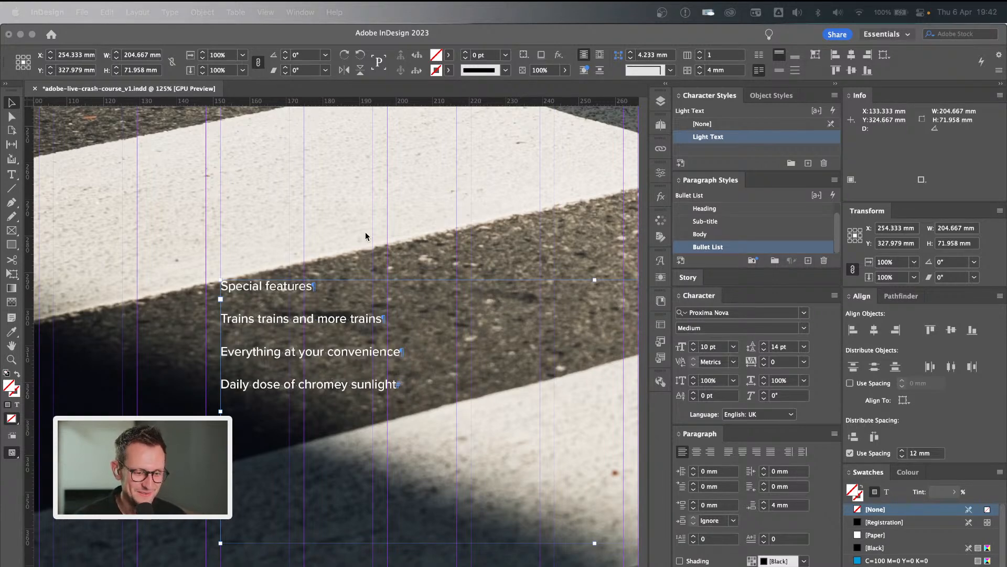
scroll(366, 236, "down", 3)
scroll(366, 236, "right", 2)
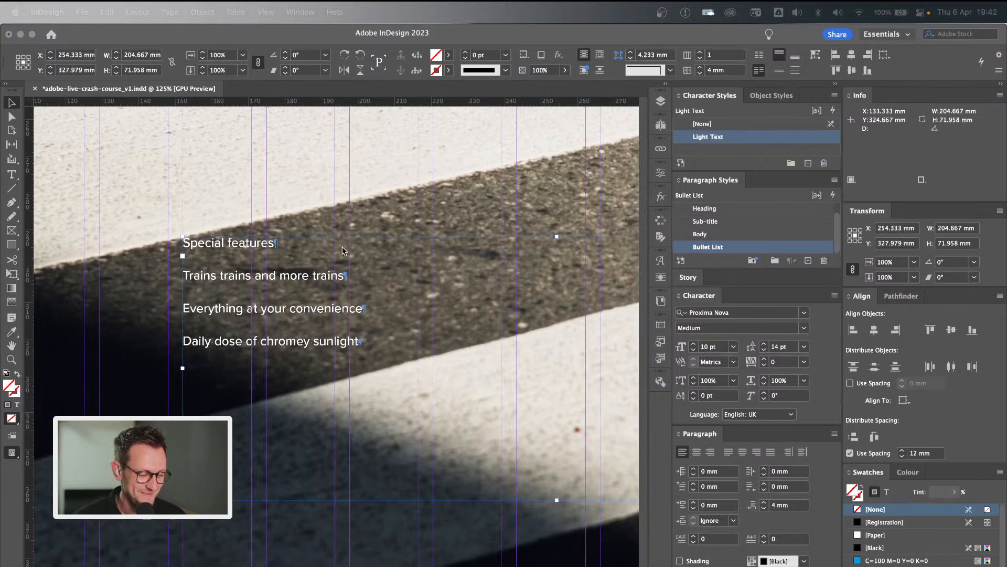
left_click(370, 342)
scroll(377, 218, "right", 3)
scroll(377, 218, "down", 1)
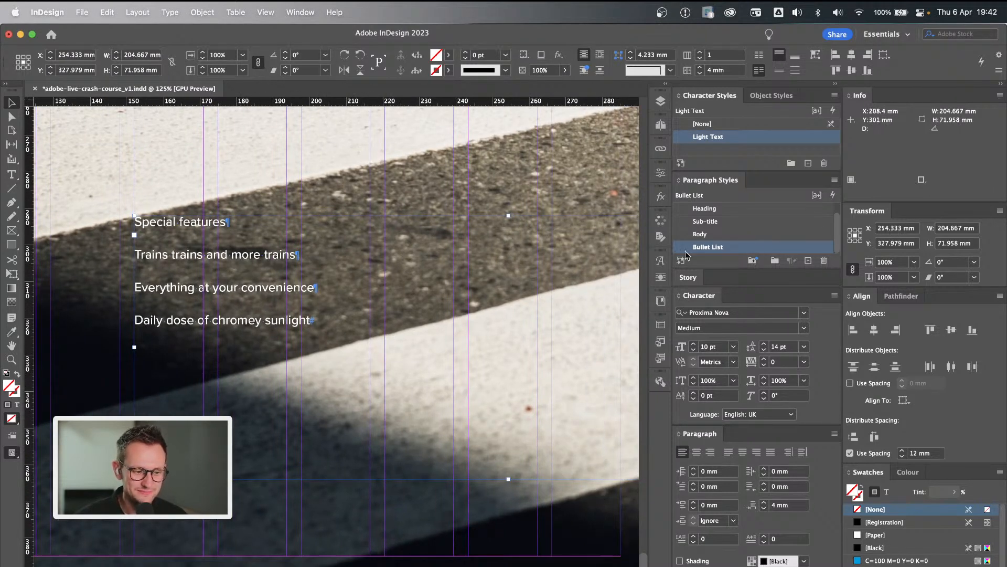
Edit the Bullet List paragraph style so its list type is Bullets.
double_click(795, 252)
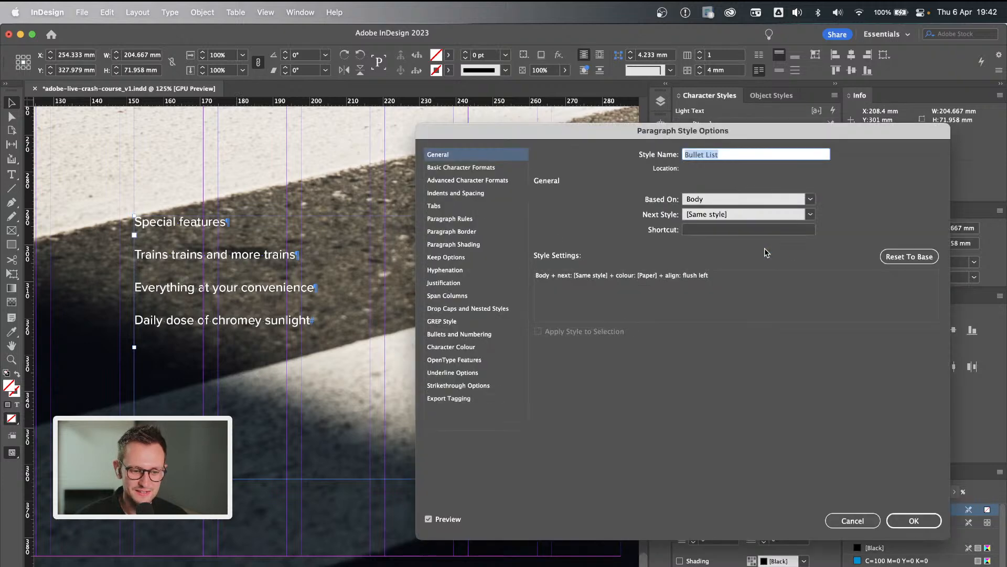
left_click(474, 334)
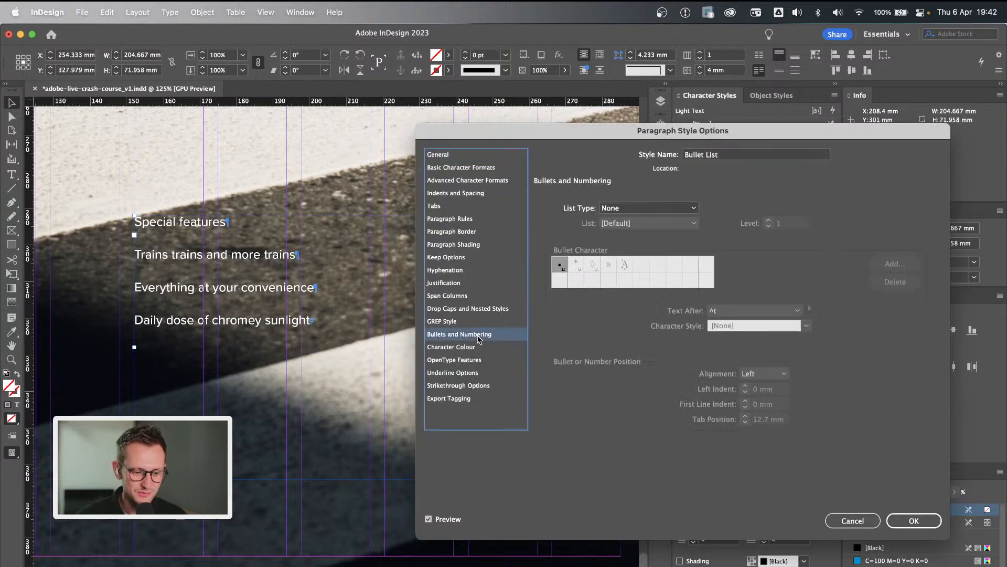
left_click_drag(615, 135, 655, 119)
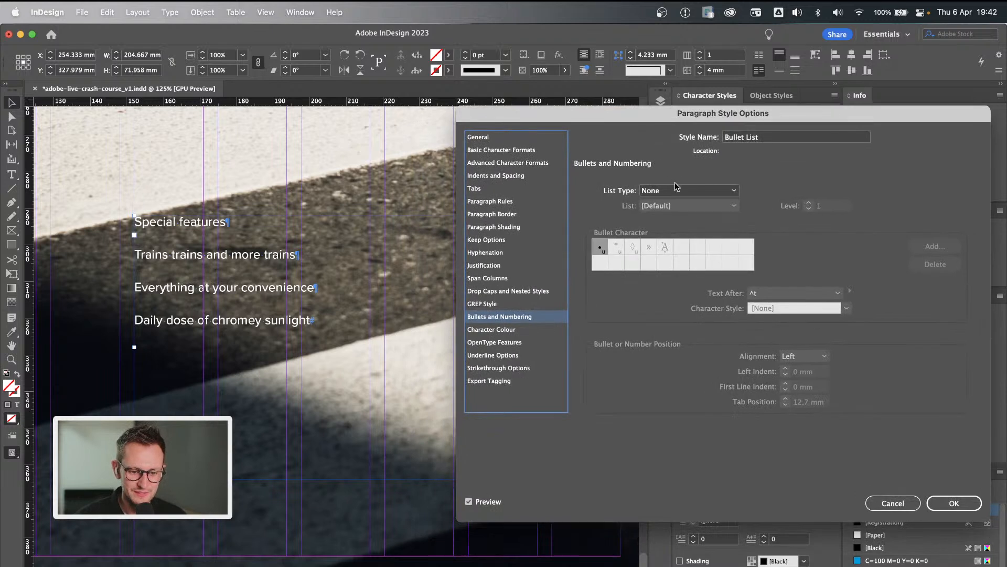
left_click(678, 191)
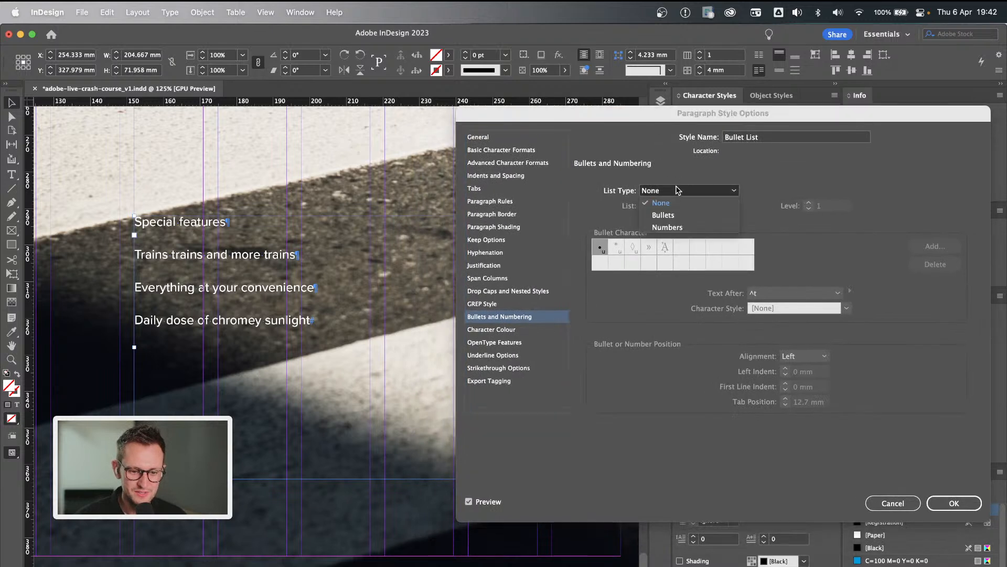
left_click(692, 217)
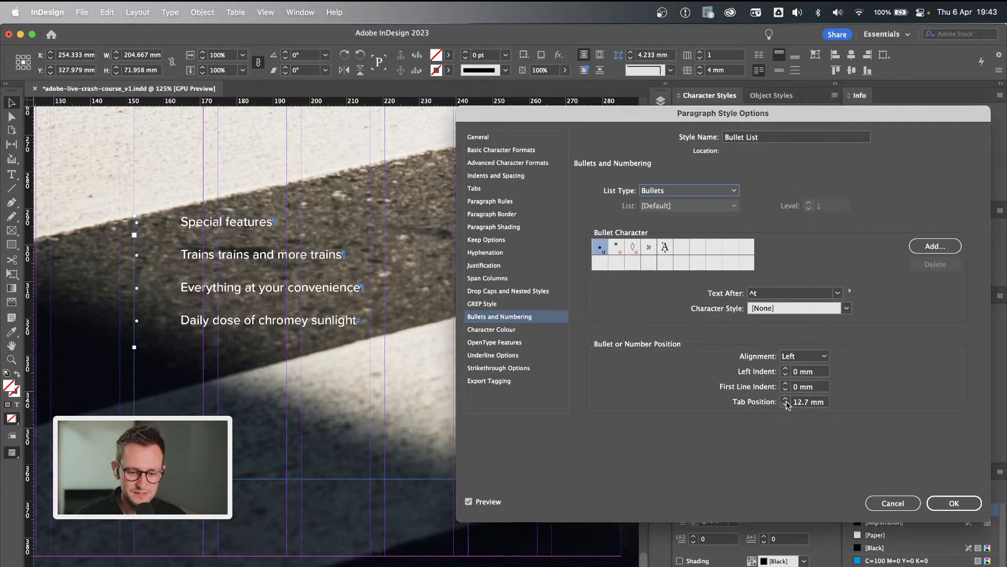
Set the bullets' tab position to 4 mm and their left indent to 1 mm.
left_click(785, 405)
left_click(786, 405)
left_click(785, 405)
left_click(786, 405)
left_click(785, 404)
left_click(786, 405)
left_click(786, 405)
left_click(785, 405)
left_click(786, 405)
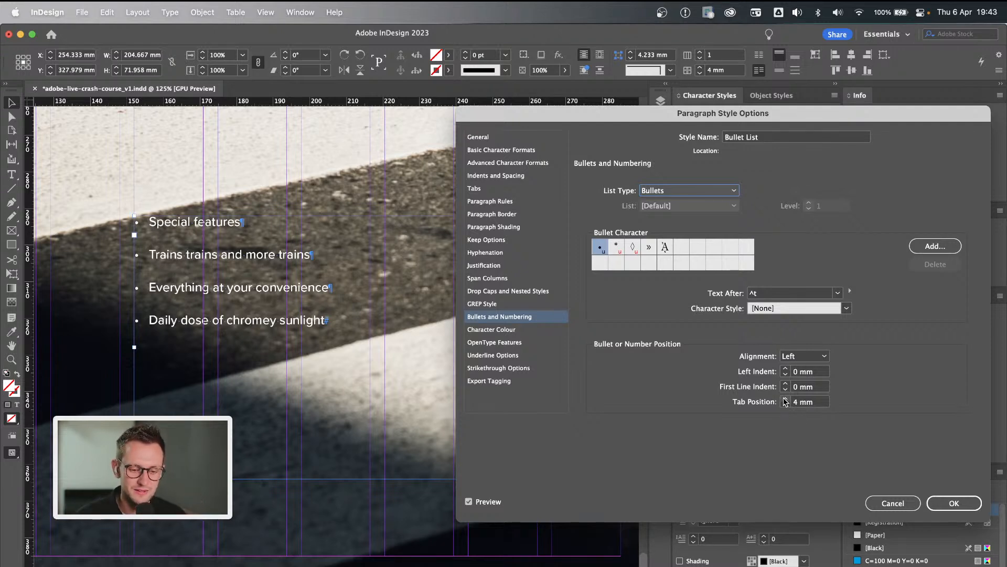
left_click(786, 369)
left_click(786, 368)
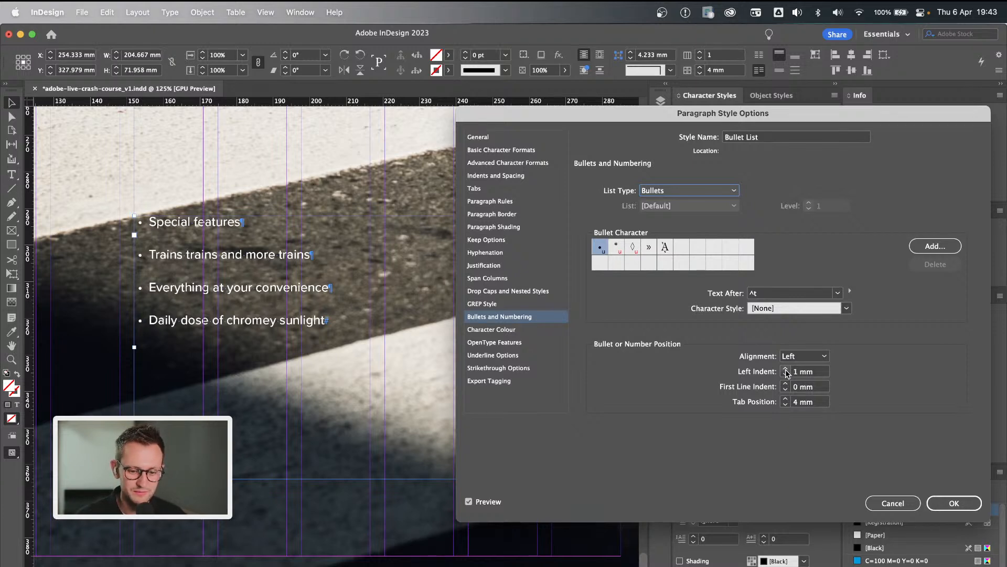
left_click(786, 374)
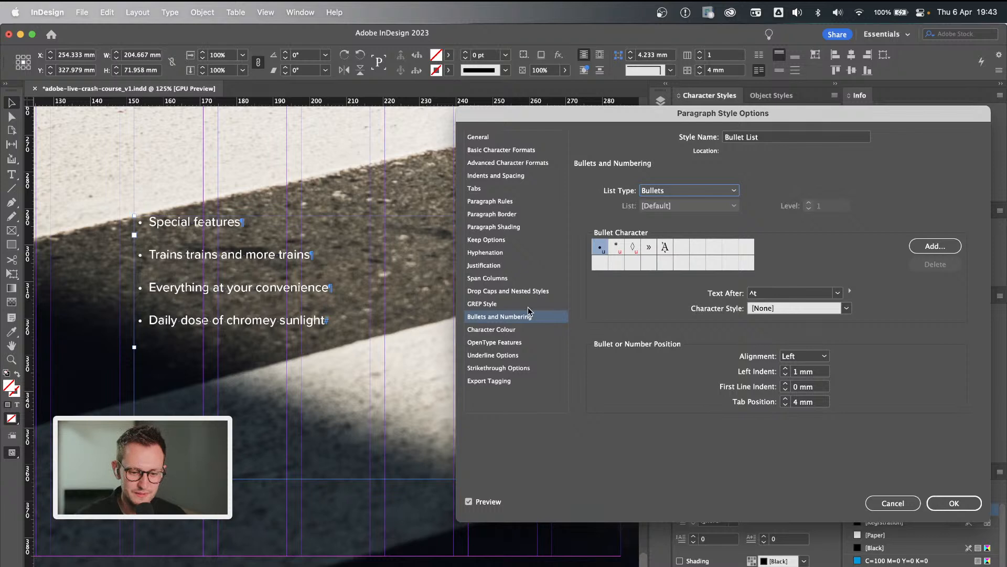
Reduce the Bullet List style's space after each paragraph to 0 mm.
left_click(508, 178)
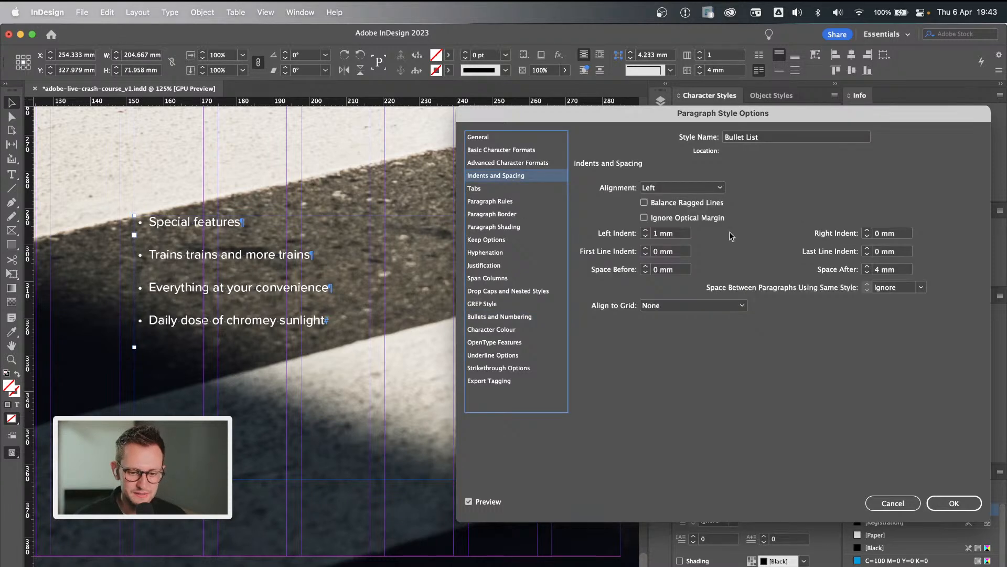
left_click(868, 271)
left_click(867, 272)
left_click(867, 272)
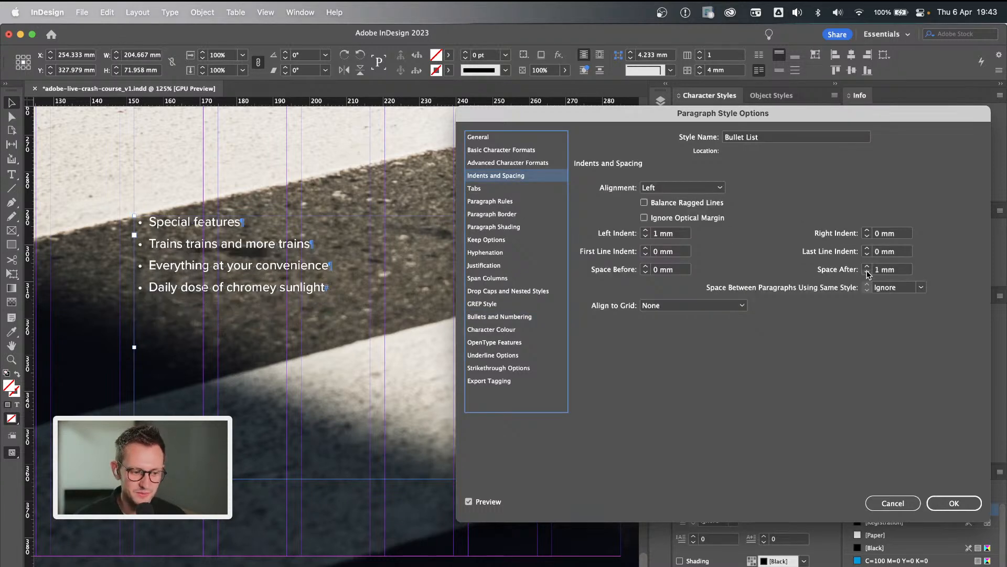
left_click(868, 271)
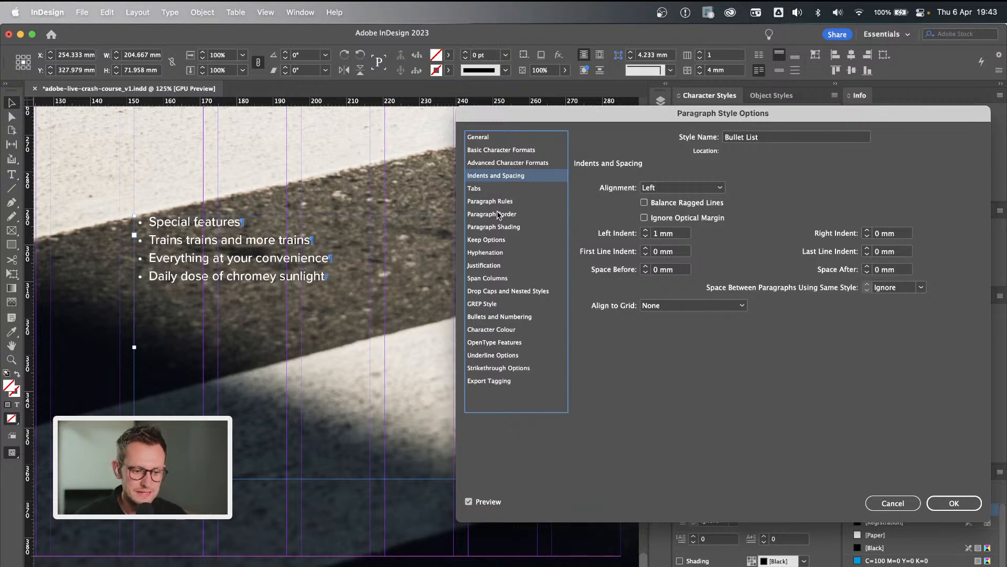
Try the lozenge as the bullet character, and return to the round bullet.
left_click(502, 317)
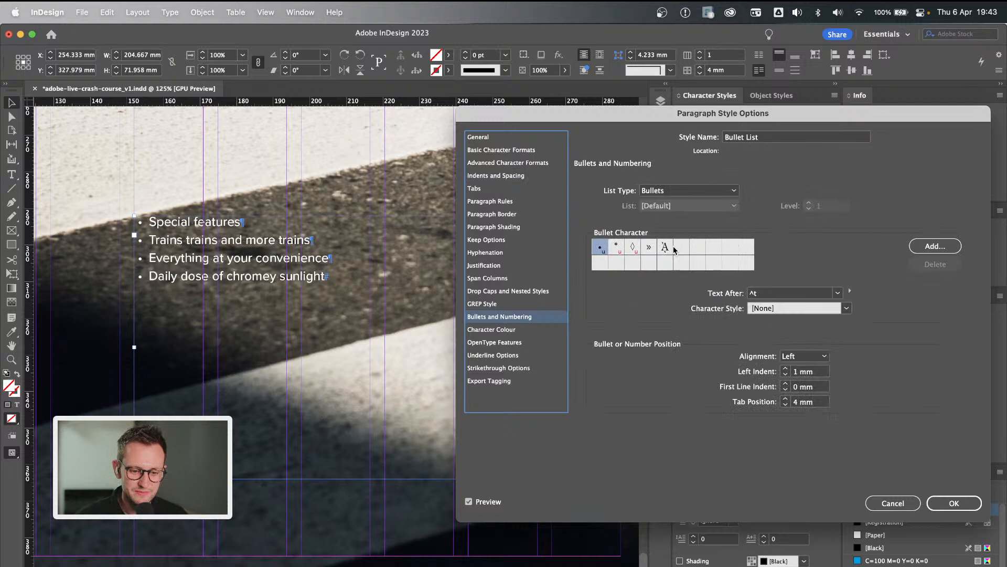
left_click(632, 247)
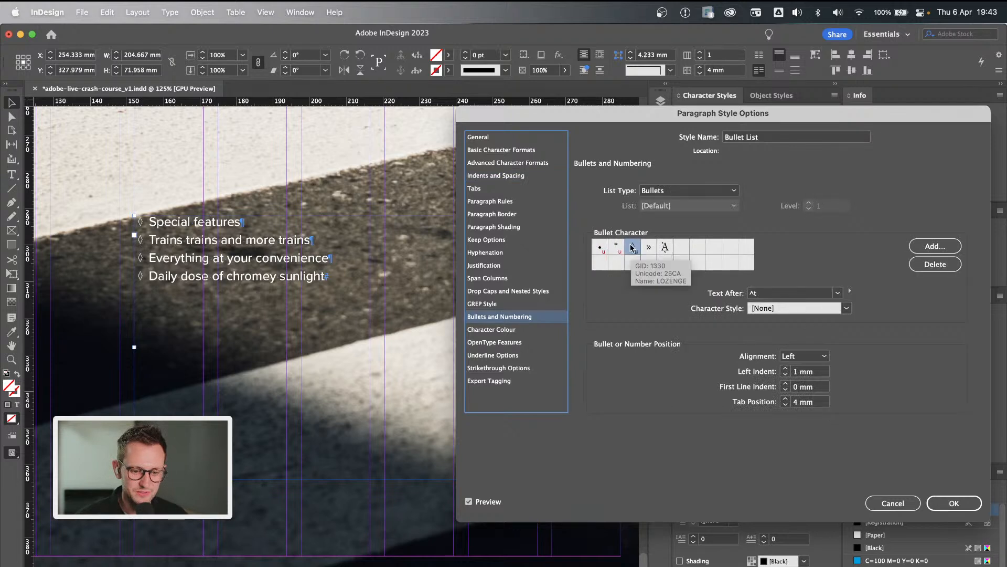
left_click(602, 248)
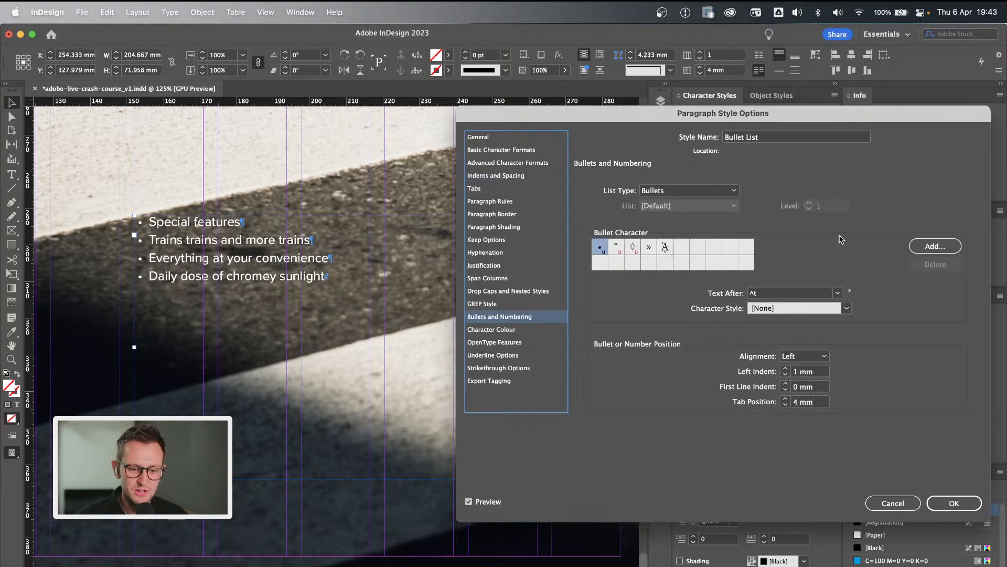
Add the solid star glyph from Proxima Nova Medium to the available bullet characters.
left_click(936, 247)
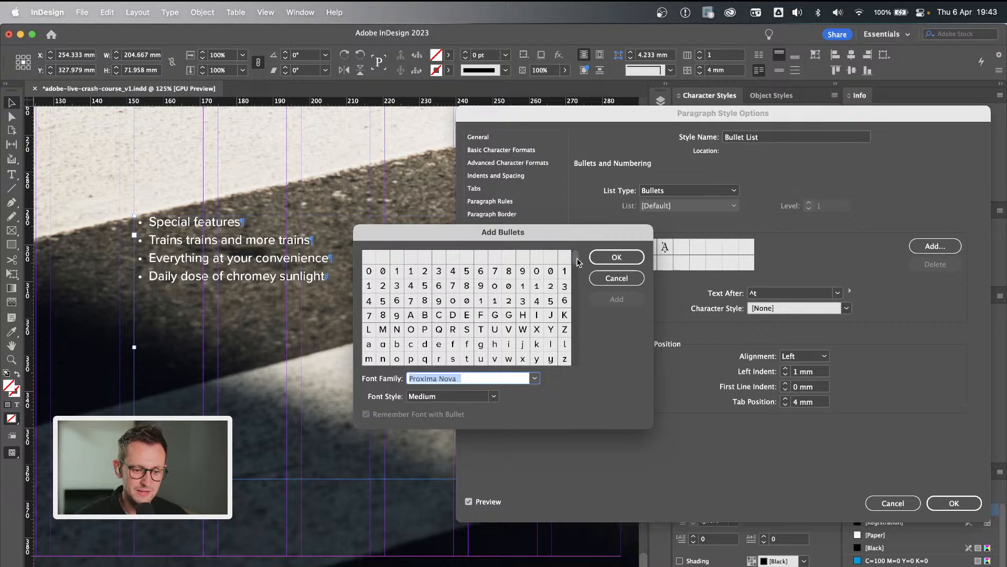
left_click_drag(579, 262, 576, 365)
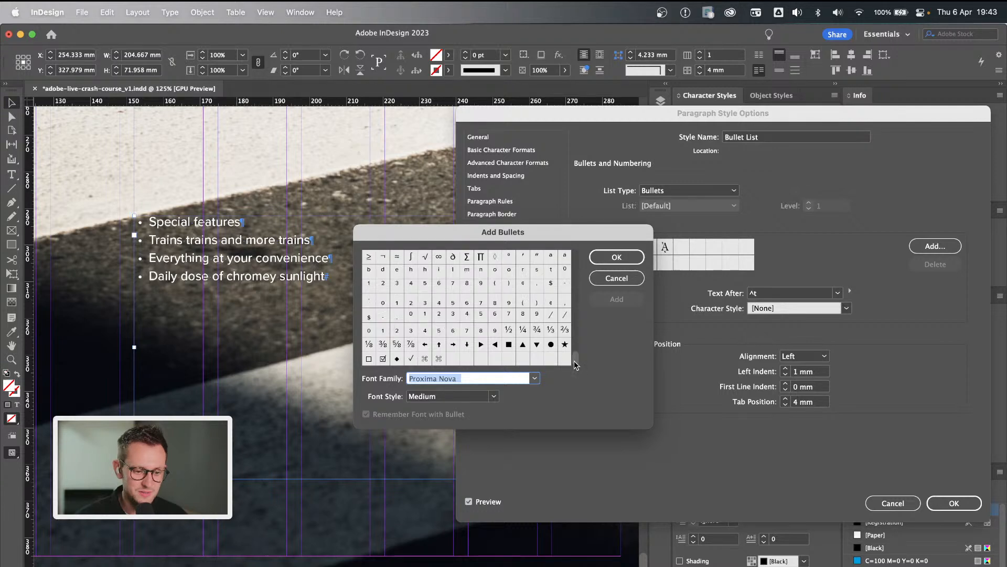
left_click(564, 344)
left_click(613, 300)
left_click(616, 256)
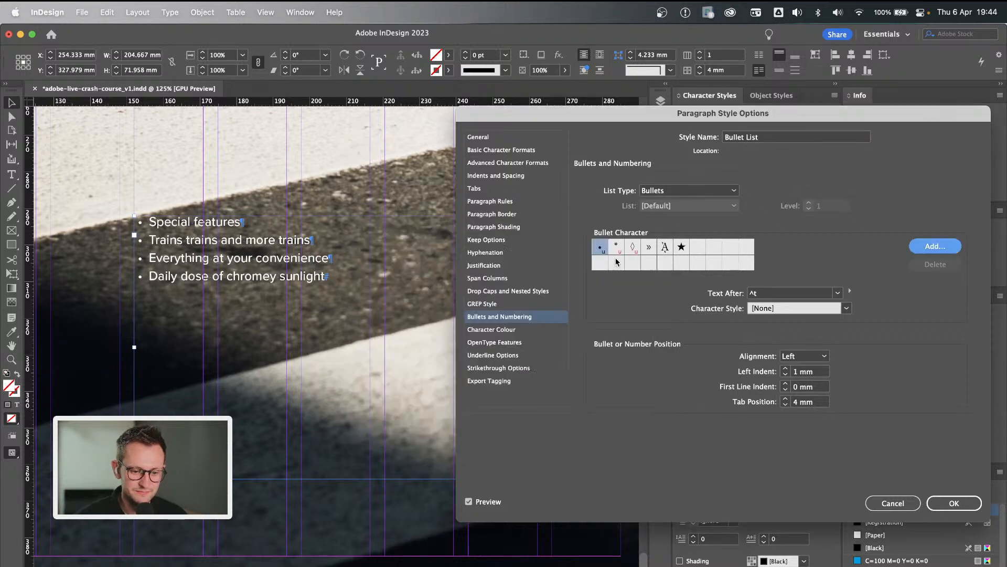
Use the star as the bullet character with the Light Text character style, and save the Bullet List style.
left_click(682, 247)
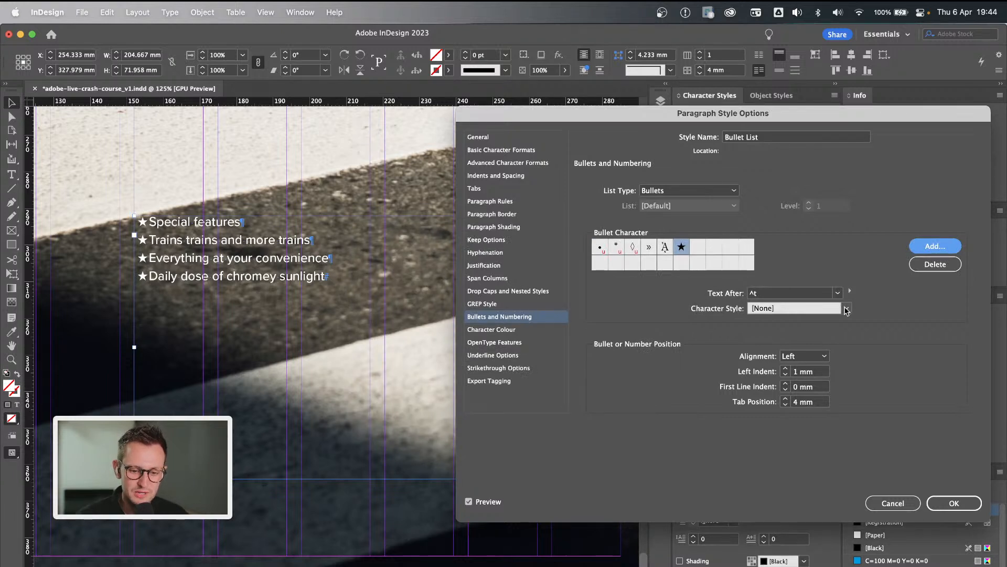
left_click(846, 308)
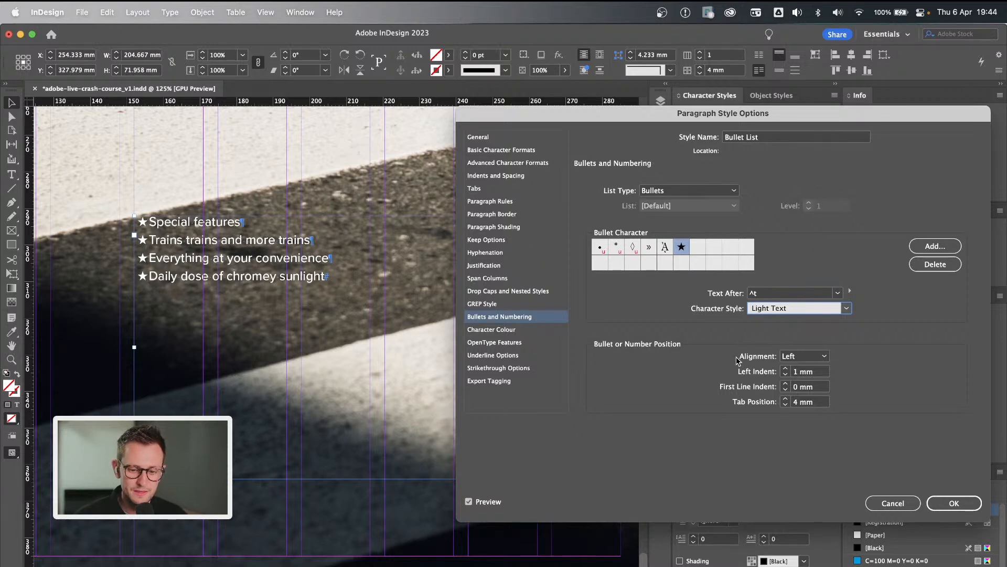
left_click(954, 502)
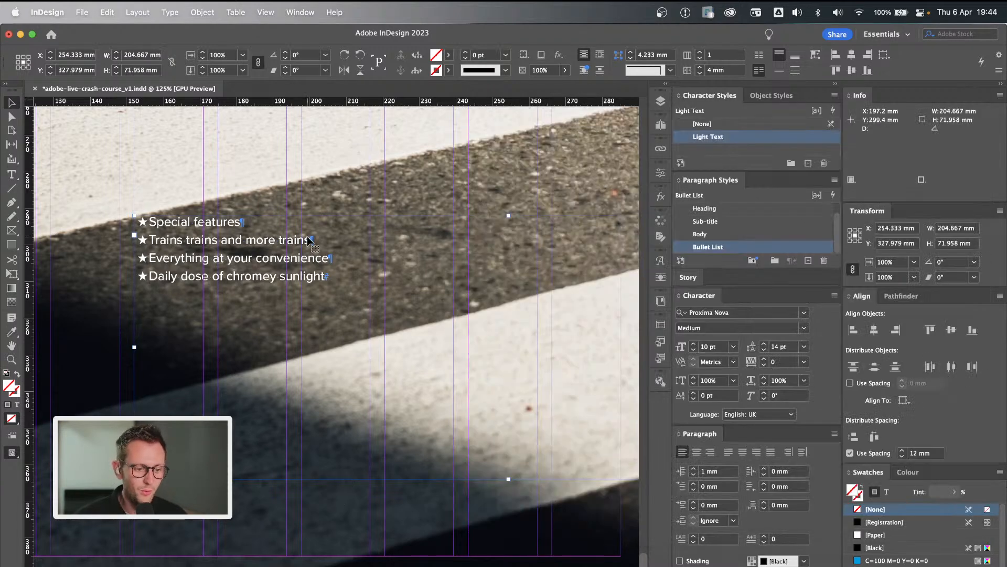
left_click(344, 186)
left_click(310, 228)
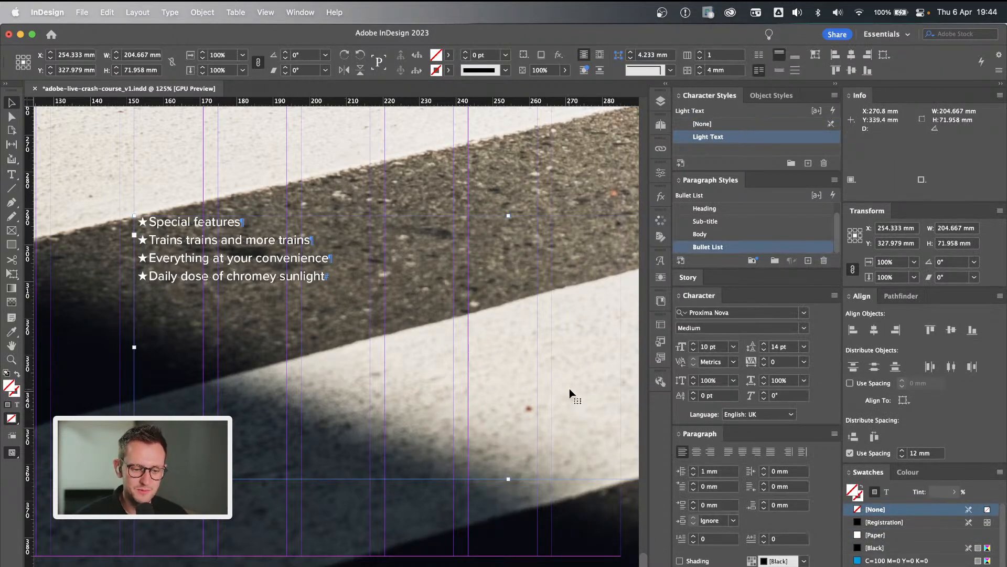
scroll(569, 388, "right", 3)
scroll(569, 388, "down", 1)
key("super+minus")
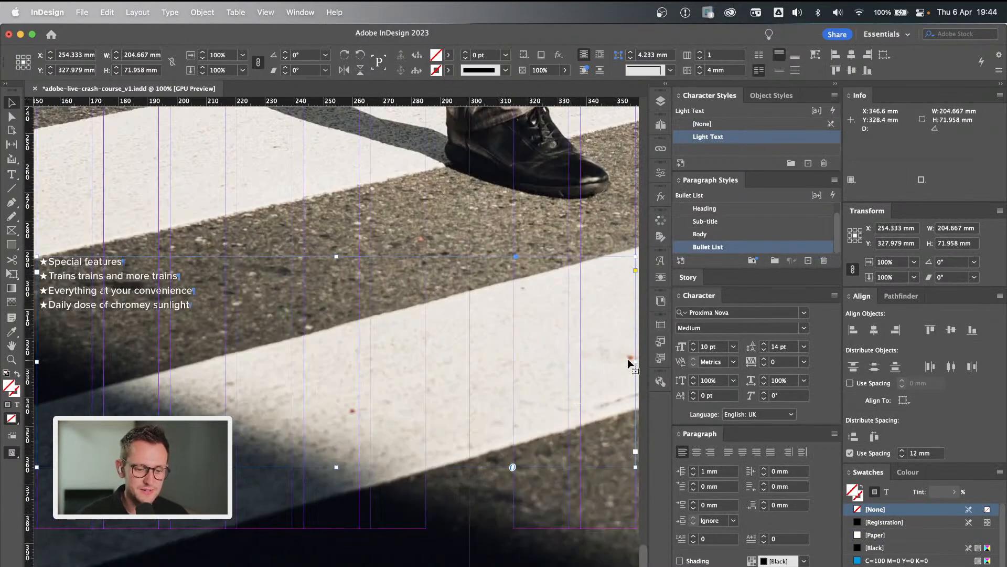
Narrow the Special features list's text frame to 64.5 mm wide.
left_click_drag(635, 362, 227, 358)
scroll(227, 359, "left", 3)
scroll(226, 359, "down", 1)
key("super+equal")
key("super+equal")
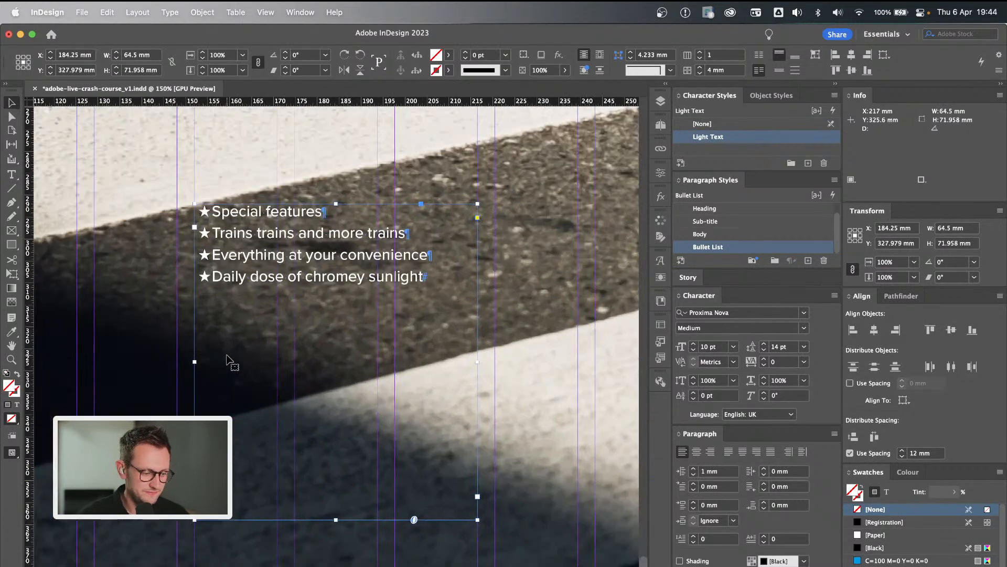
Append "add in some extra text to break the line" to the third bullet, and preview the page without guides.
double_click(429, 255)
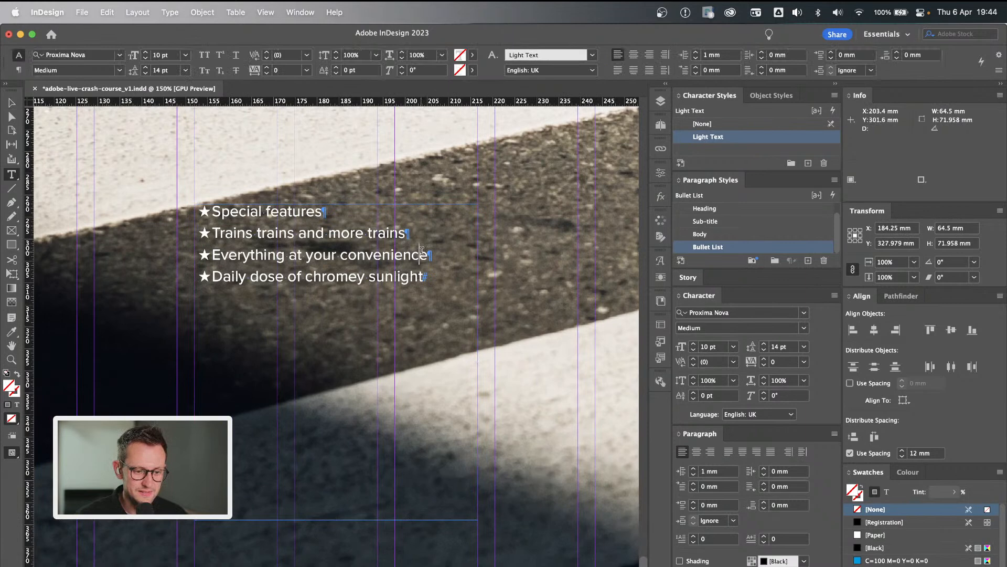
left_click(212, 276)
key("Left")
type("add in some")
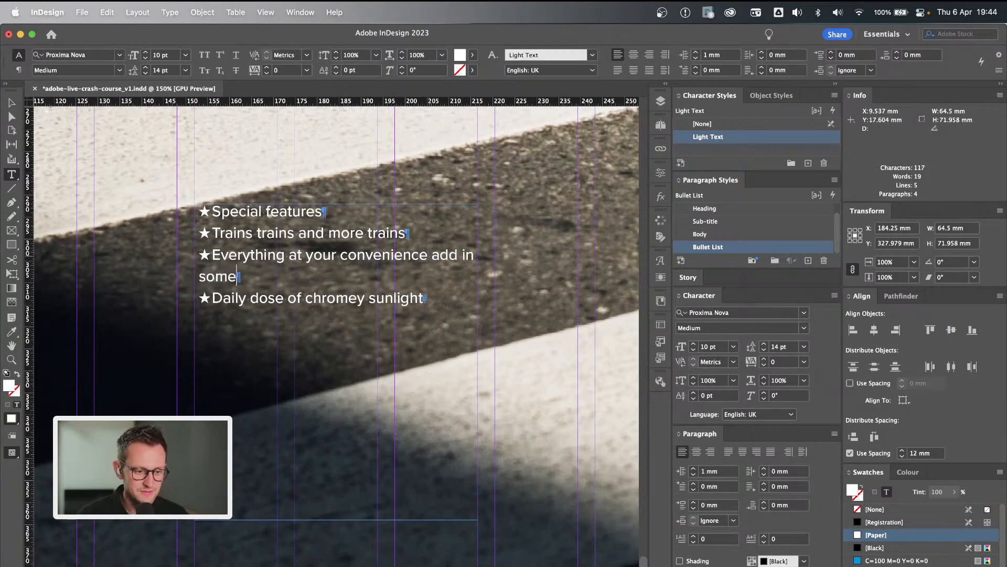
type(" extra tex")
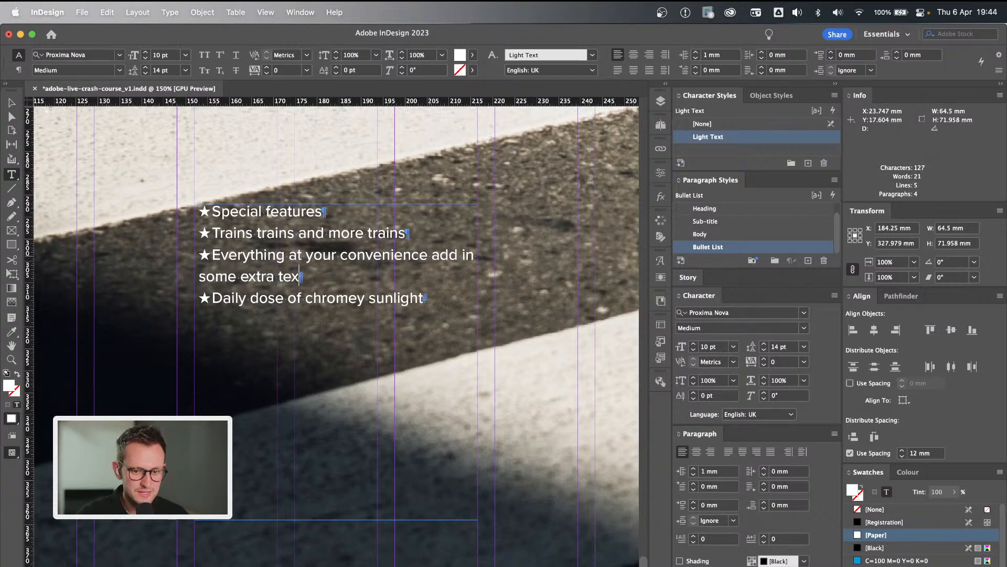
type("t to break the line")
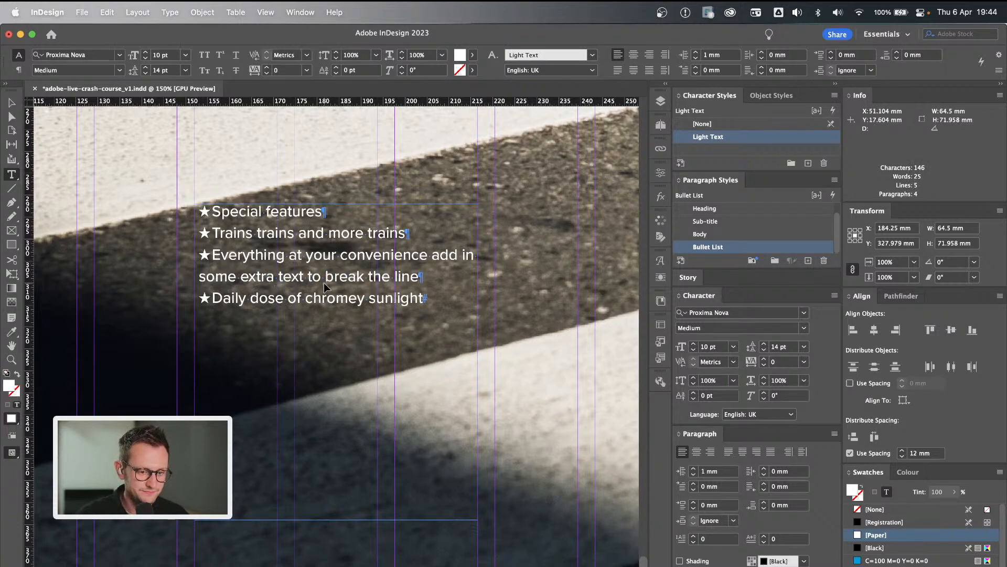
key("super+shift+a")
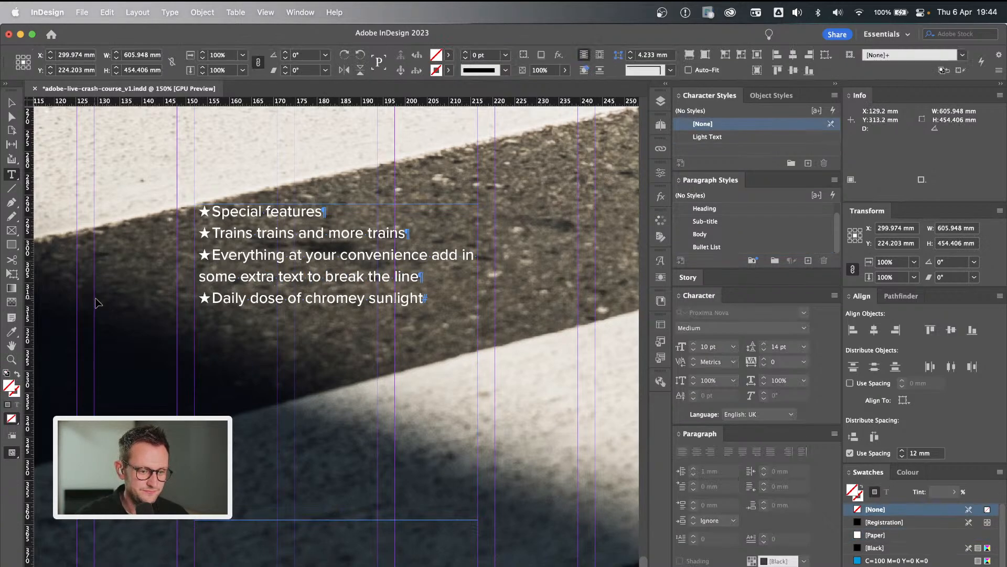
key("v")
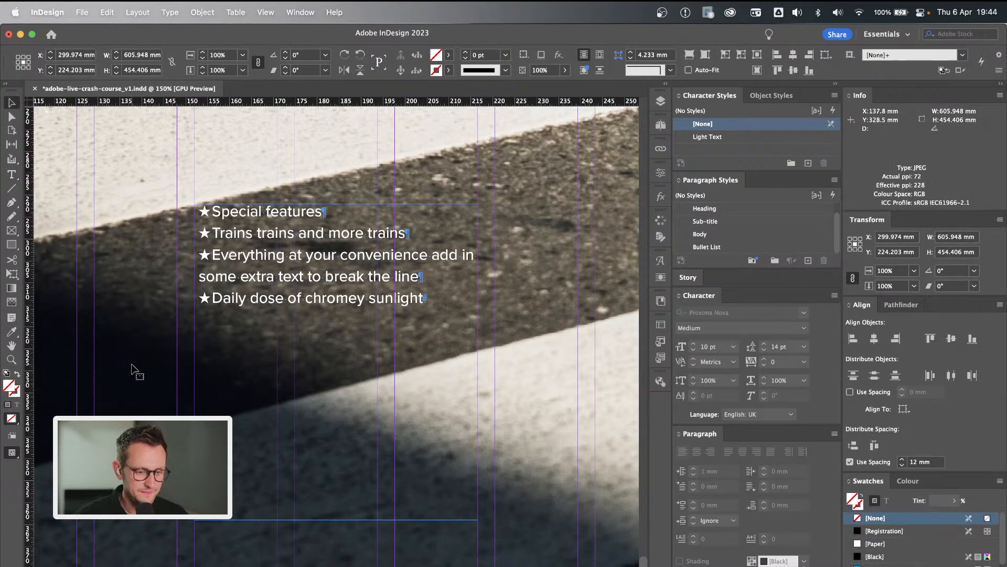
key("w")
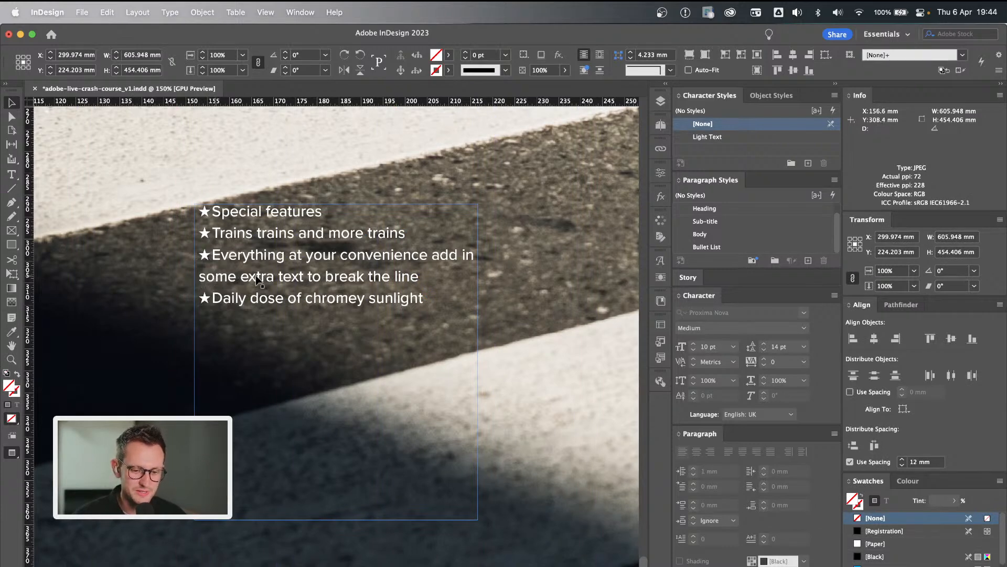
Set the Bullet List style's bullet tab position to 6 mm.
double_click(757, 249)
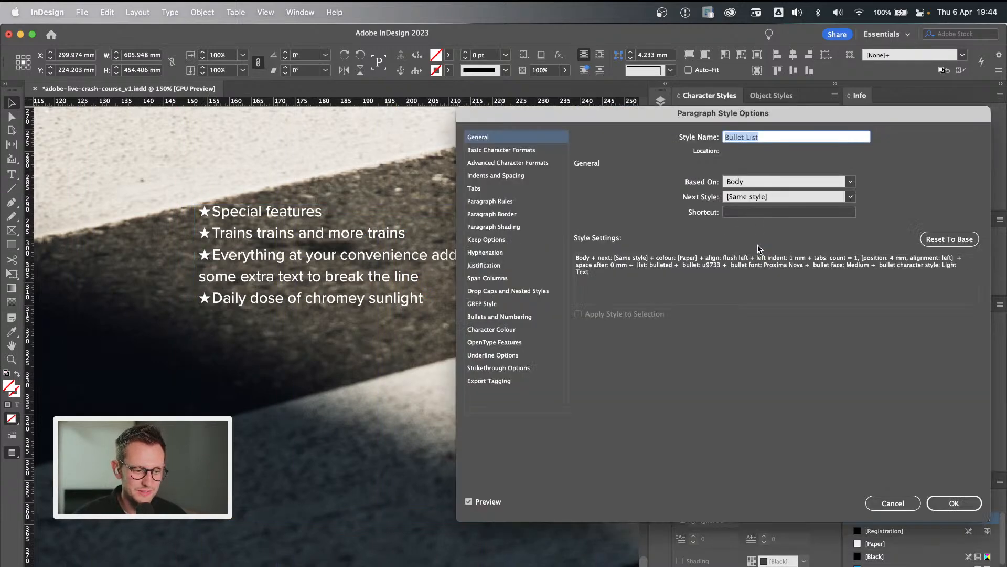
left_click(517, 317)
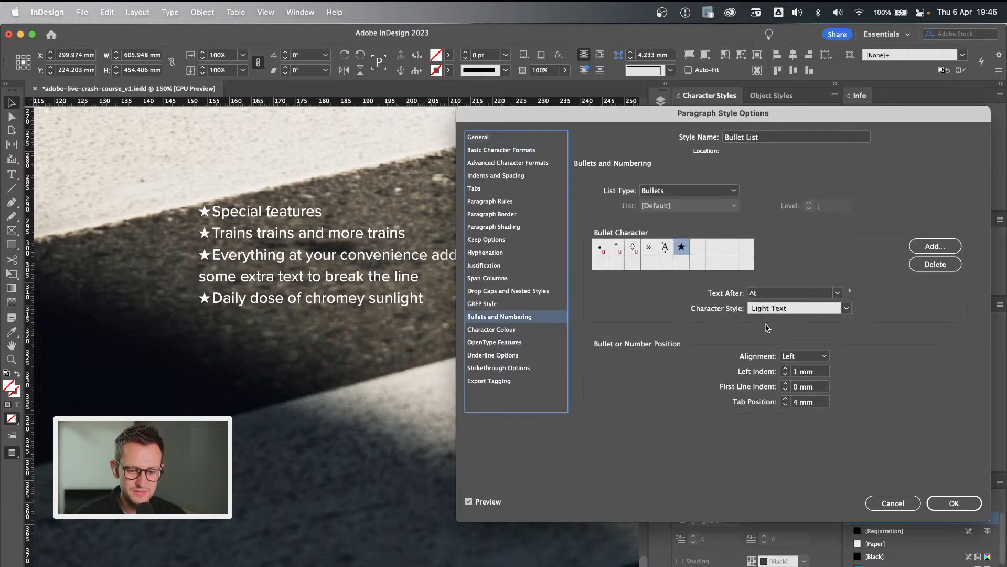
left_click(785, 398)
left_click(785, 399)
left_click(786, 399)
left_click(786, 403)
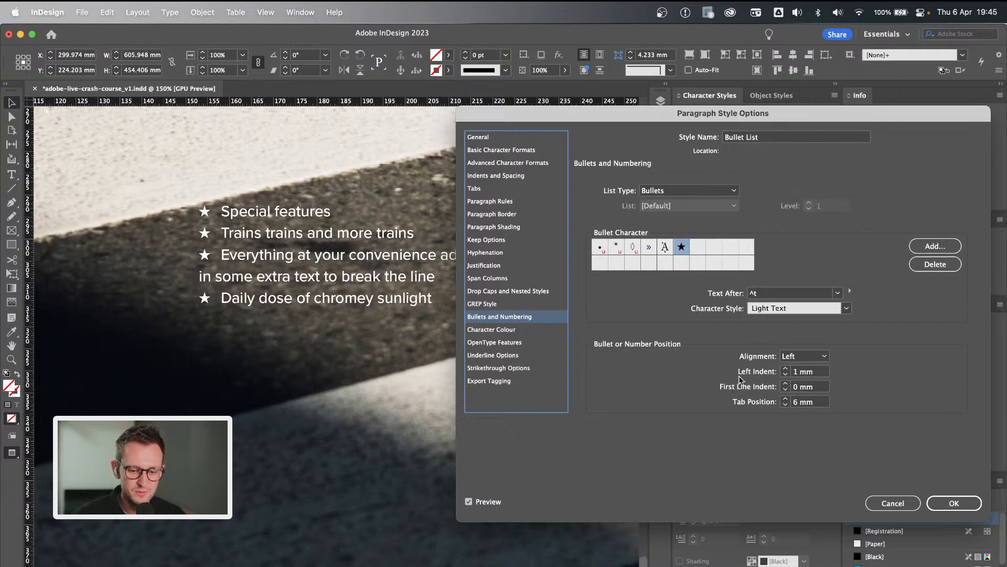
Try a 6 mm left indent in the Bullet List style.
left_click(495, 176)
left_click(645, 230)
left_click(645, 230)
left_click(645, 230)
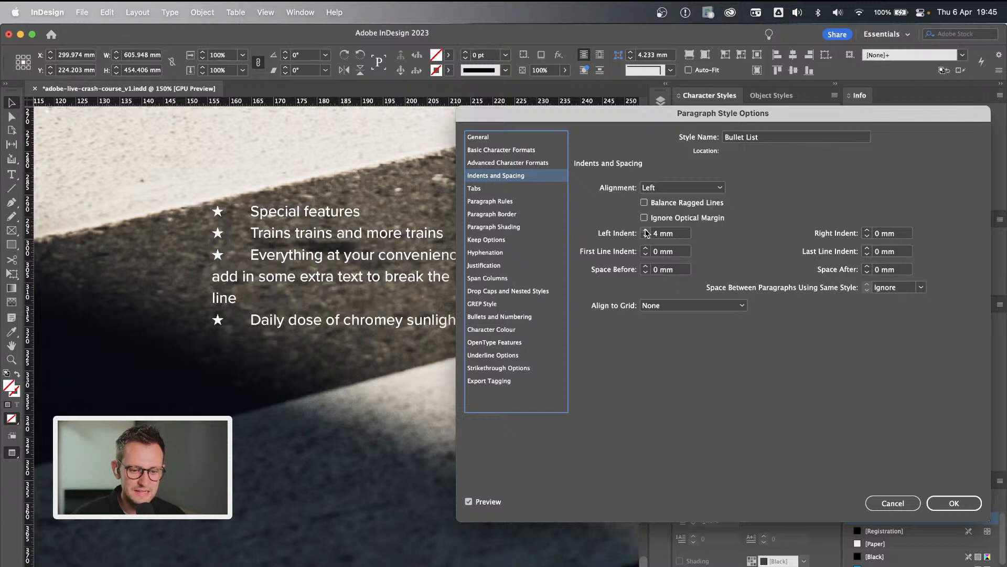
left_click(646, 231)
left_click(646, 231)
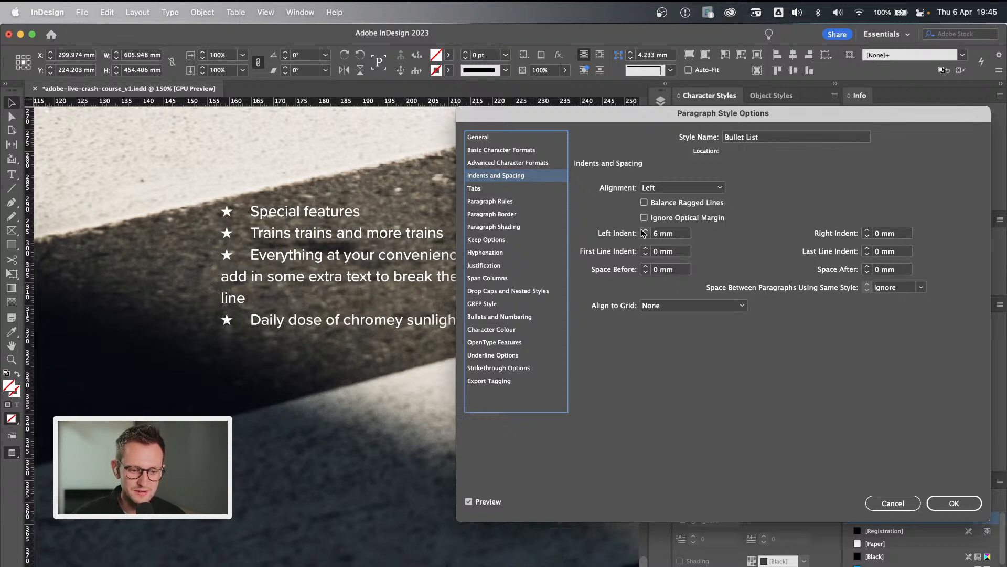
Reduce the Bullet List style's left indent to 0 mm and try a first line indent of 1 mm.
left_click(505, 316)
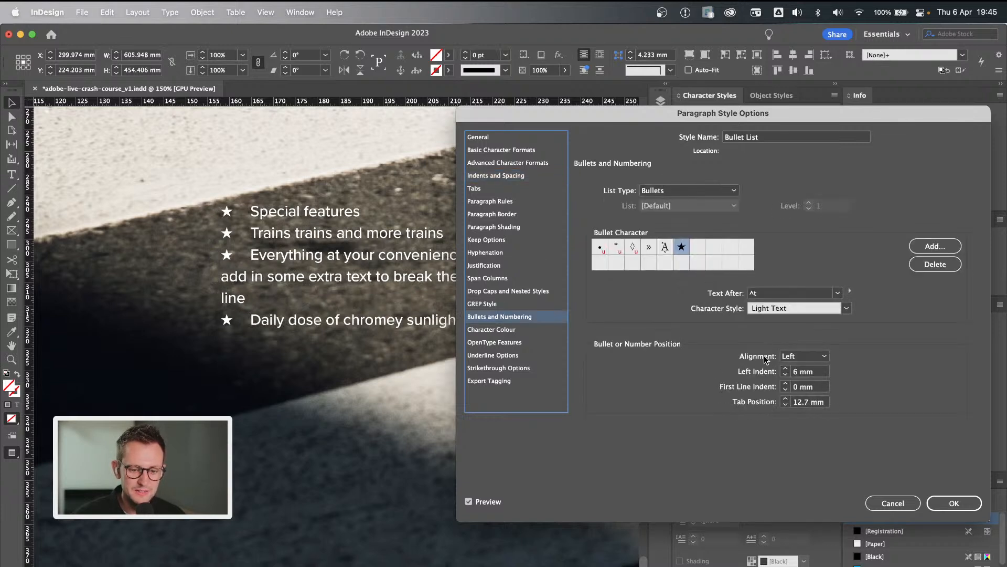
left_click(786, 374)
left_click(785, 374)
left_click(785, 374)
left_click(786, 374)
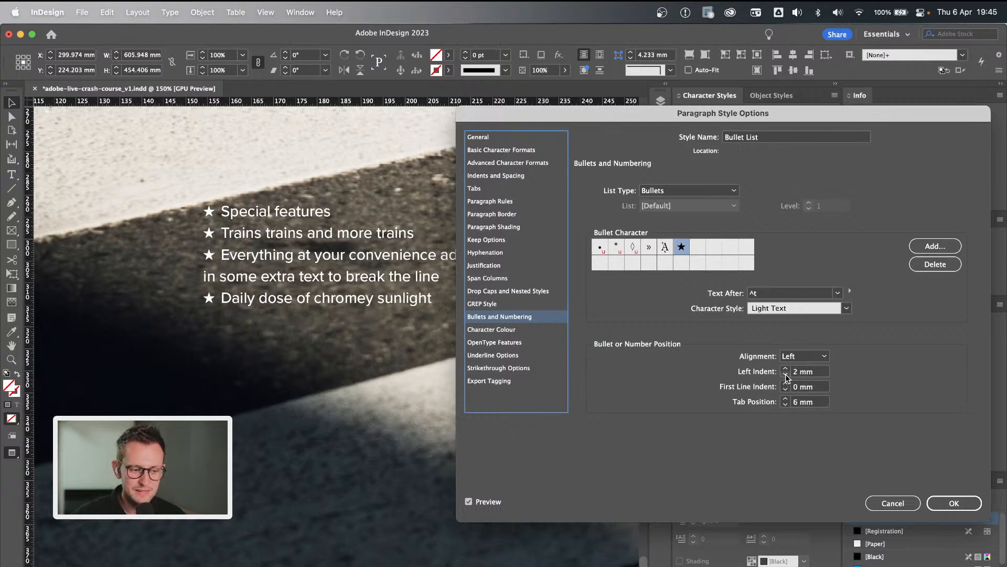
left_click(786, 374)
left_click(785, 375)
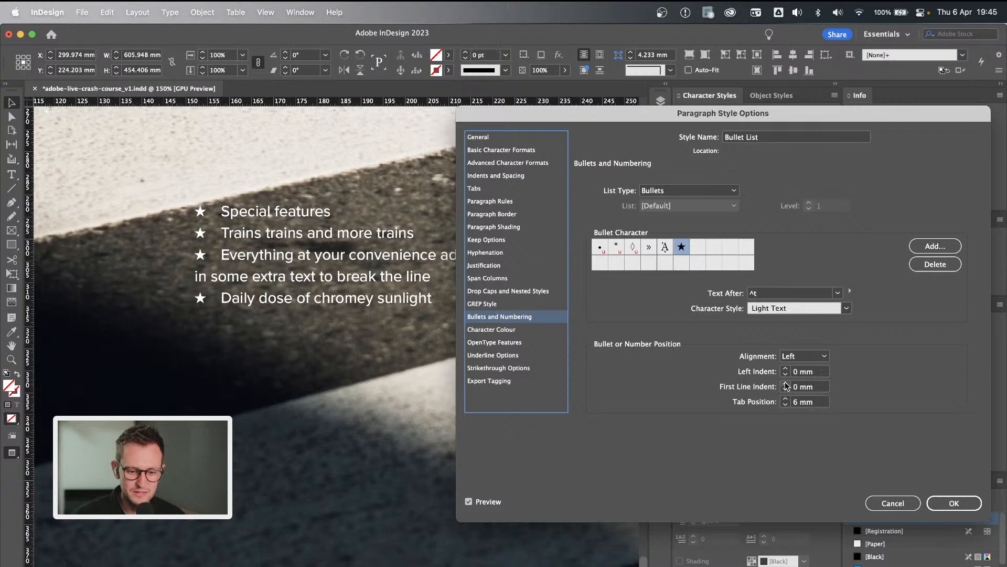
left_click(786, 383)
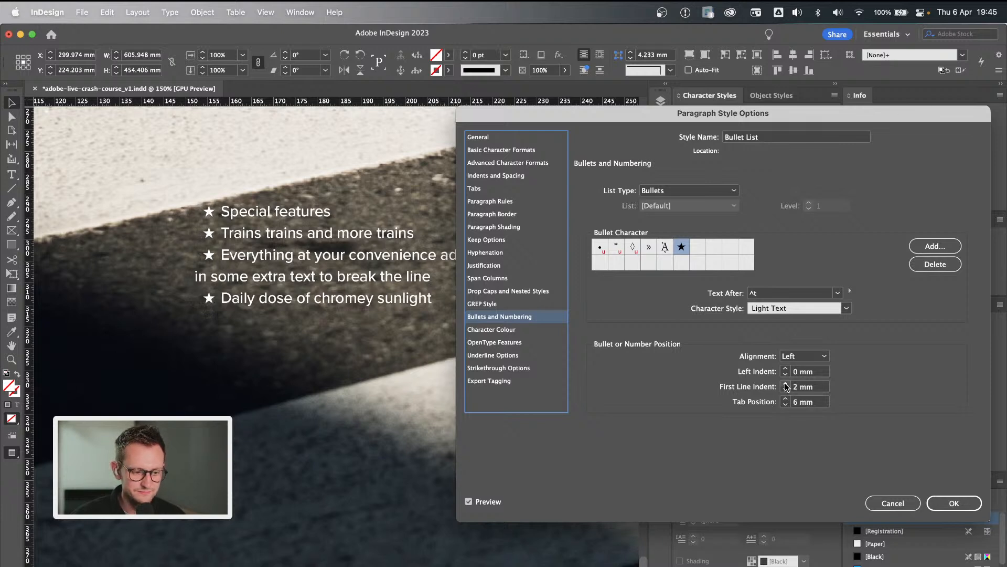
left_click(786, 391)
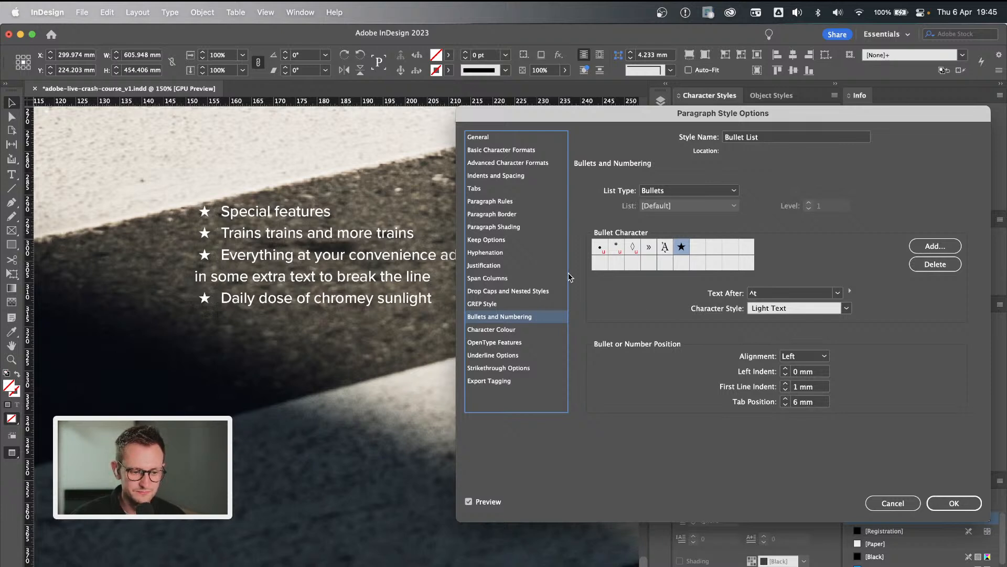
Set the Bullet List style's first line indent to 0 mm and its left indent to 6 mm.
left_click(510, 180)
left_click(646, 255)
left_click(645, 231)
left_click(646, 231)
left_click(646, 231)
left_click(645, 231)
left_click(645, 230)
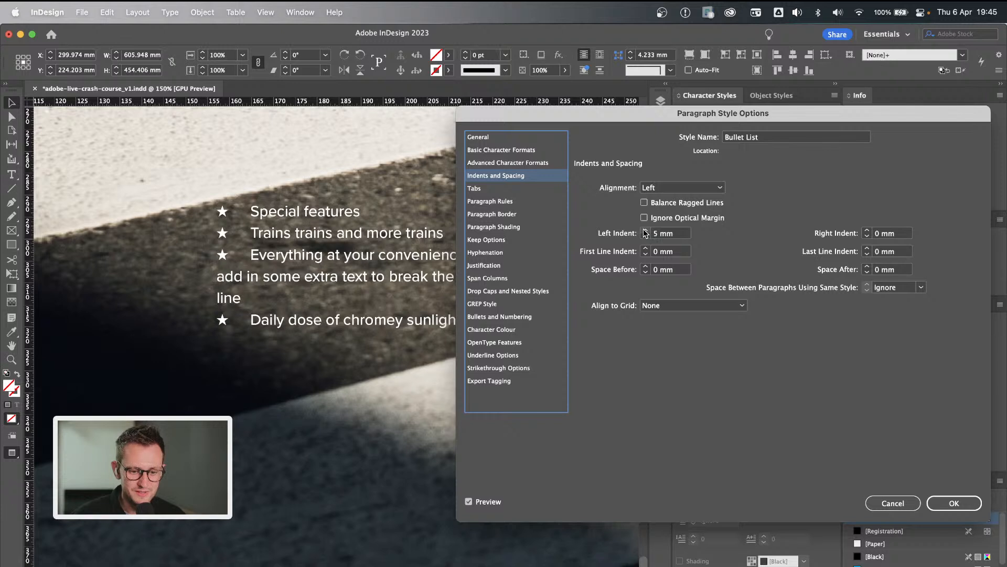
left_click(646, 230)
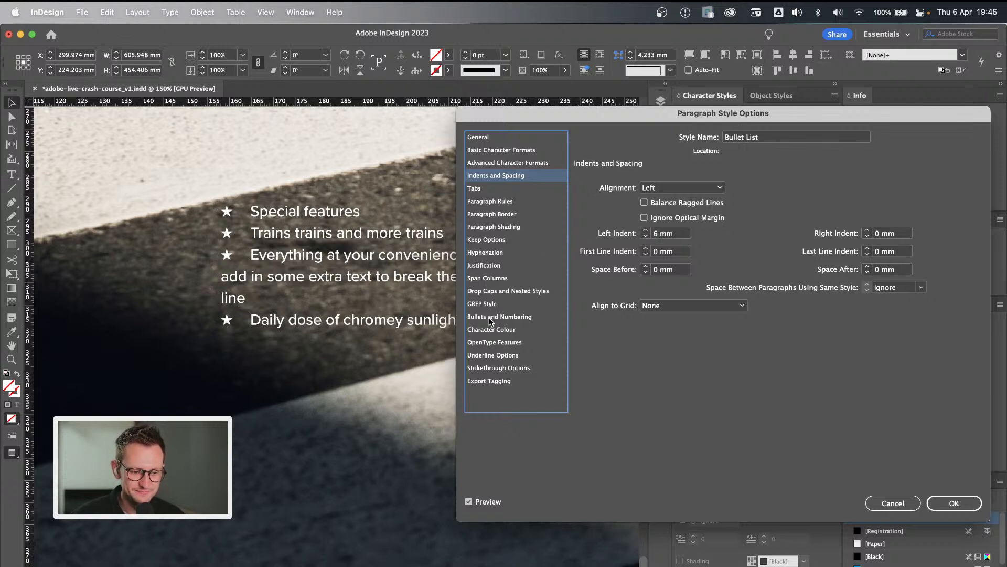
Set the Bullet List style's first line indent to -6 mm for a hanging indent, and save the style.
left_click(514, 317)
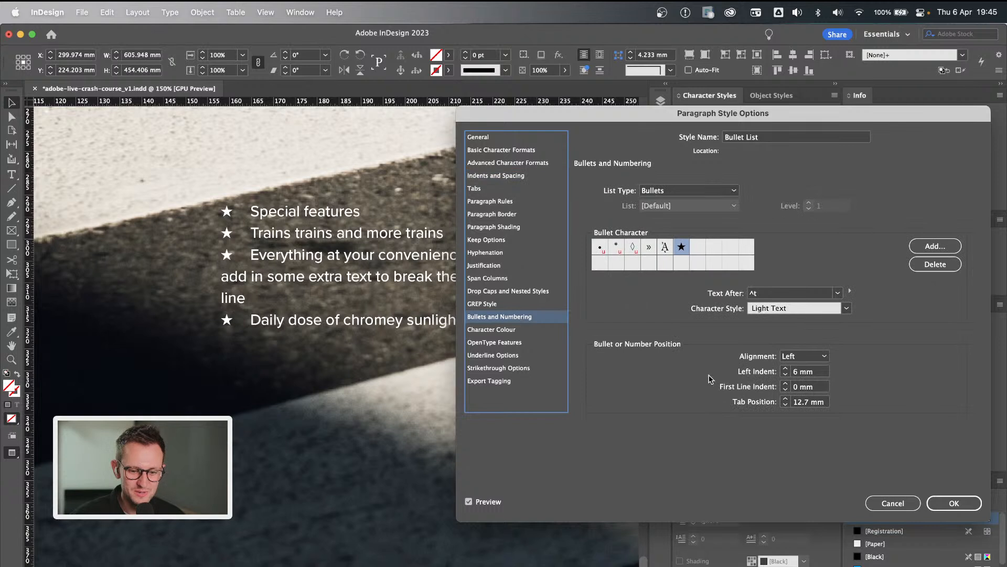
left_click(786, 390)
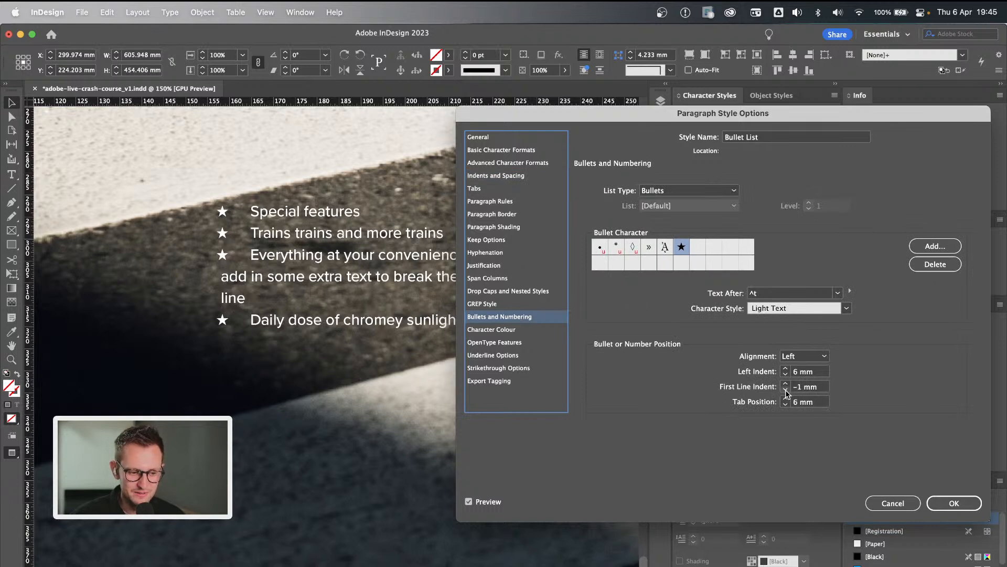
left_click(786, 390)
left_click(786, 391)
left_click(786, 390)
left_click(786, 390)
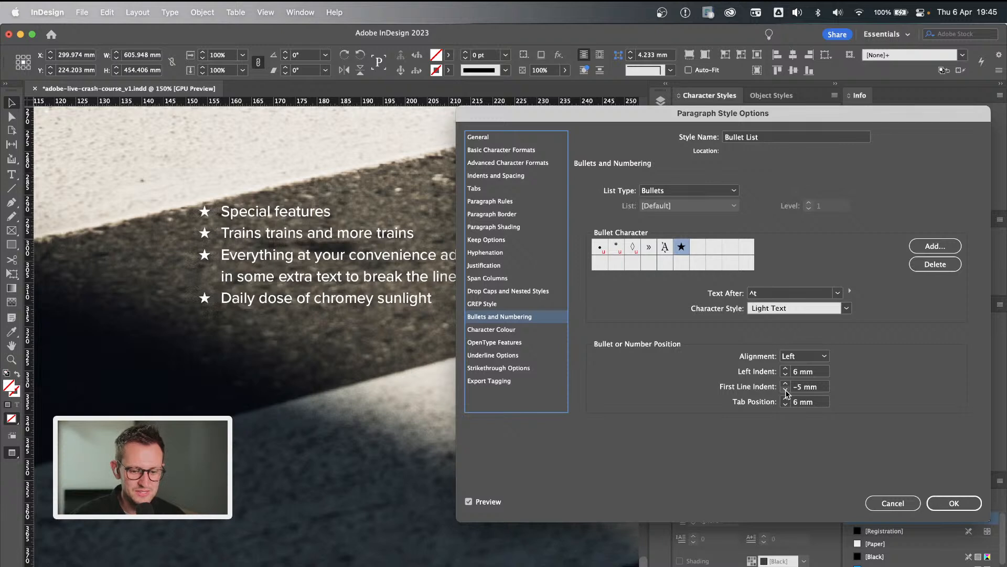
left_click(786, 391)
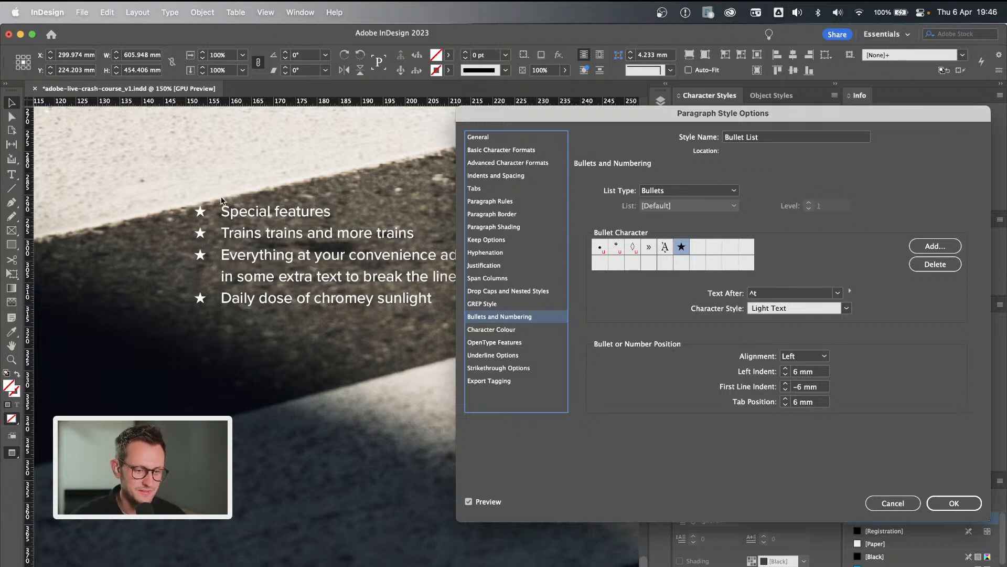
left_click(954, 504)
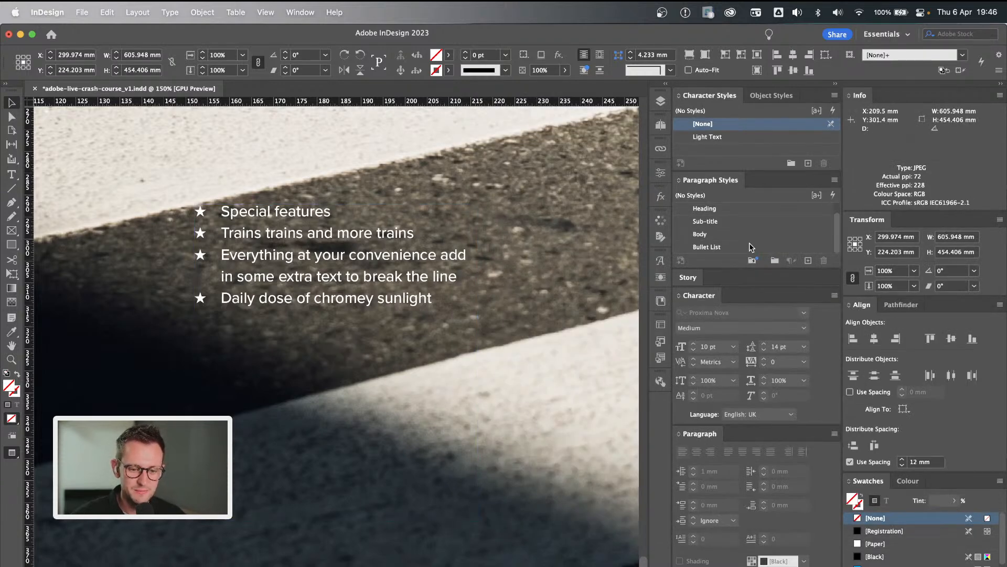
Deselect everything and review the text layouts on the crossing photo, Okutama and Tokyo spreads.
key("super+minus")
key("super+minus")
key("super+minus")
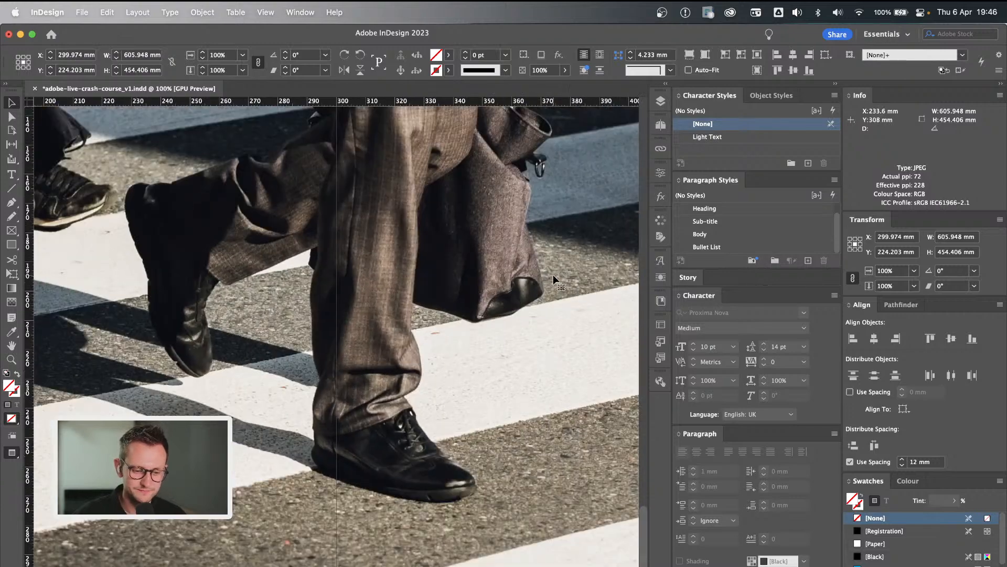
key("super+minus")
key("super+minus")
left_click(581, 266)
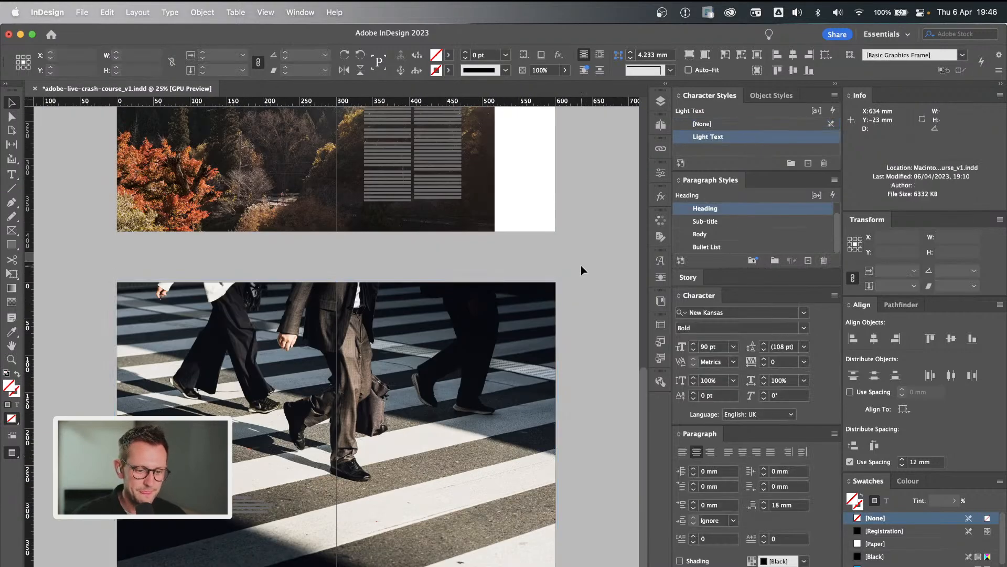
key("super+equal")
key("super+equal")
scroll(581, 266, "up", 15)
scroll(581, 265, "down", 4)
key("super+minus")
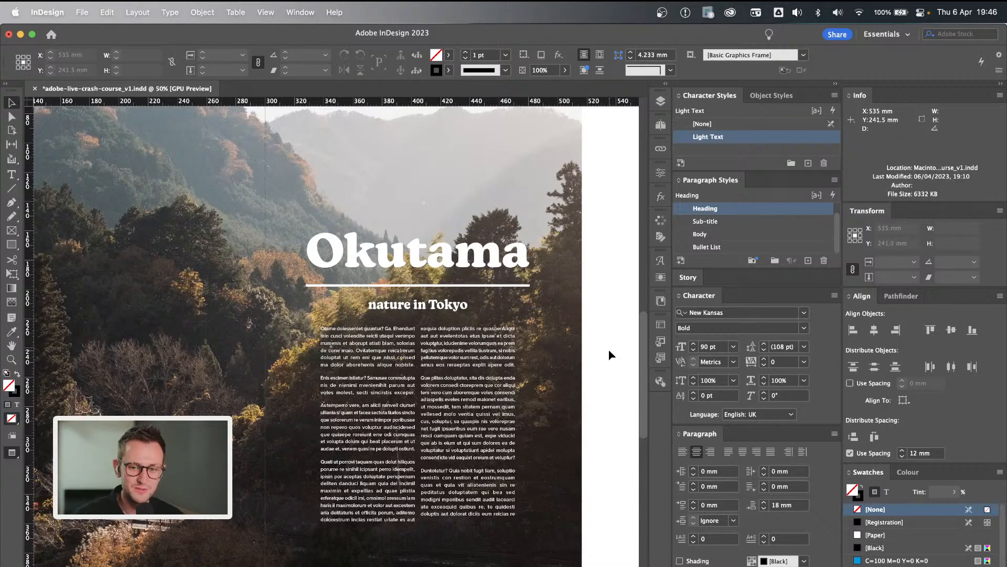
scroll(610, 354, "up", 10)
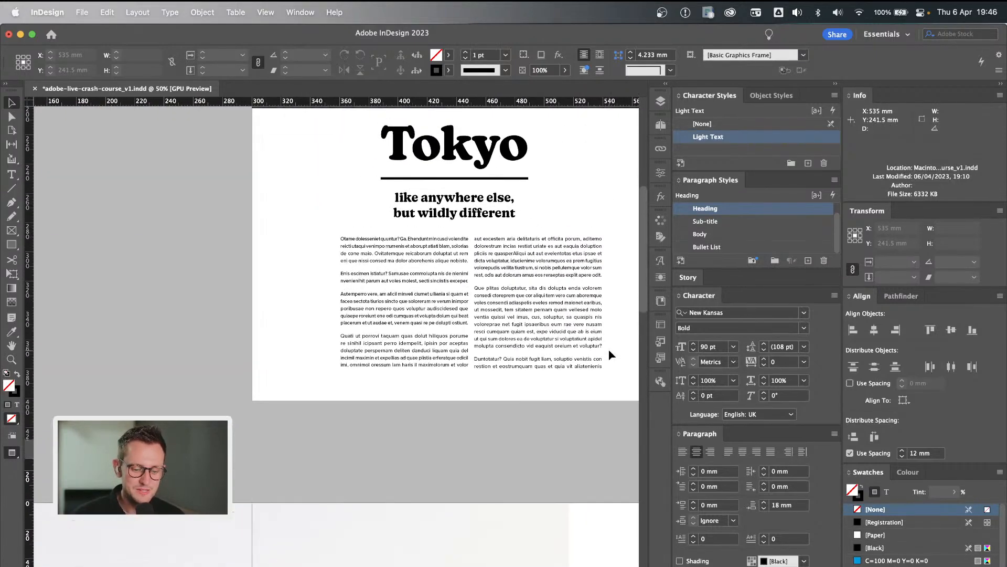